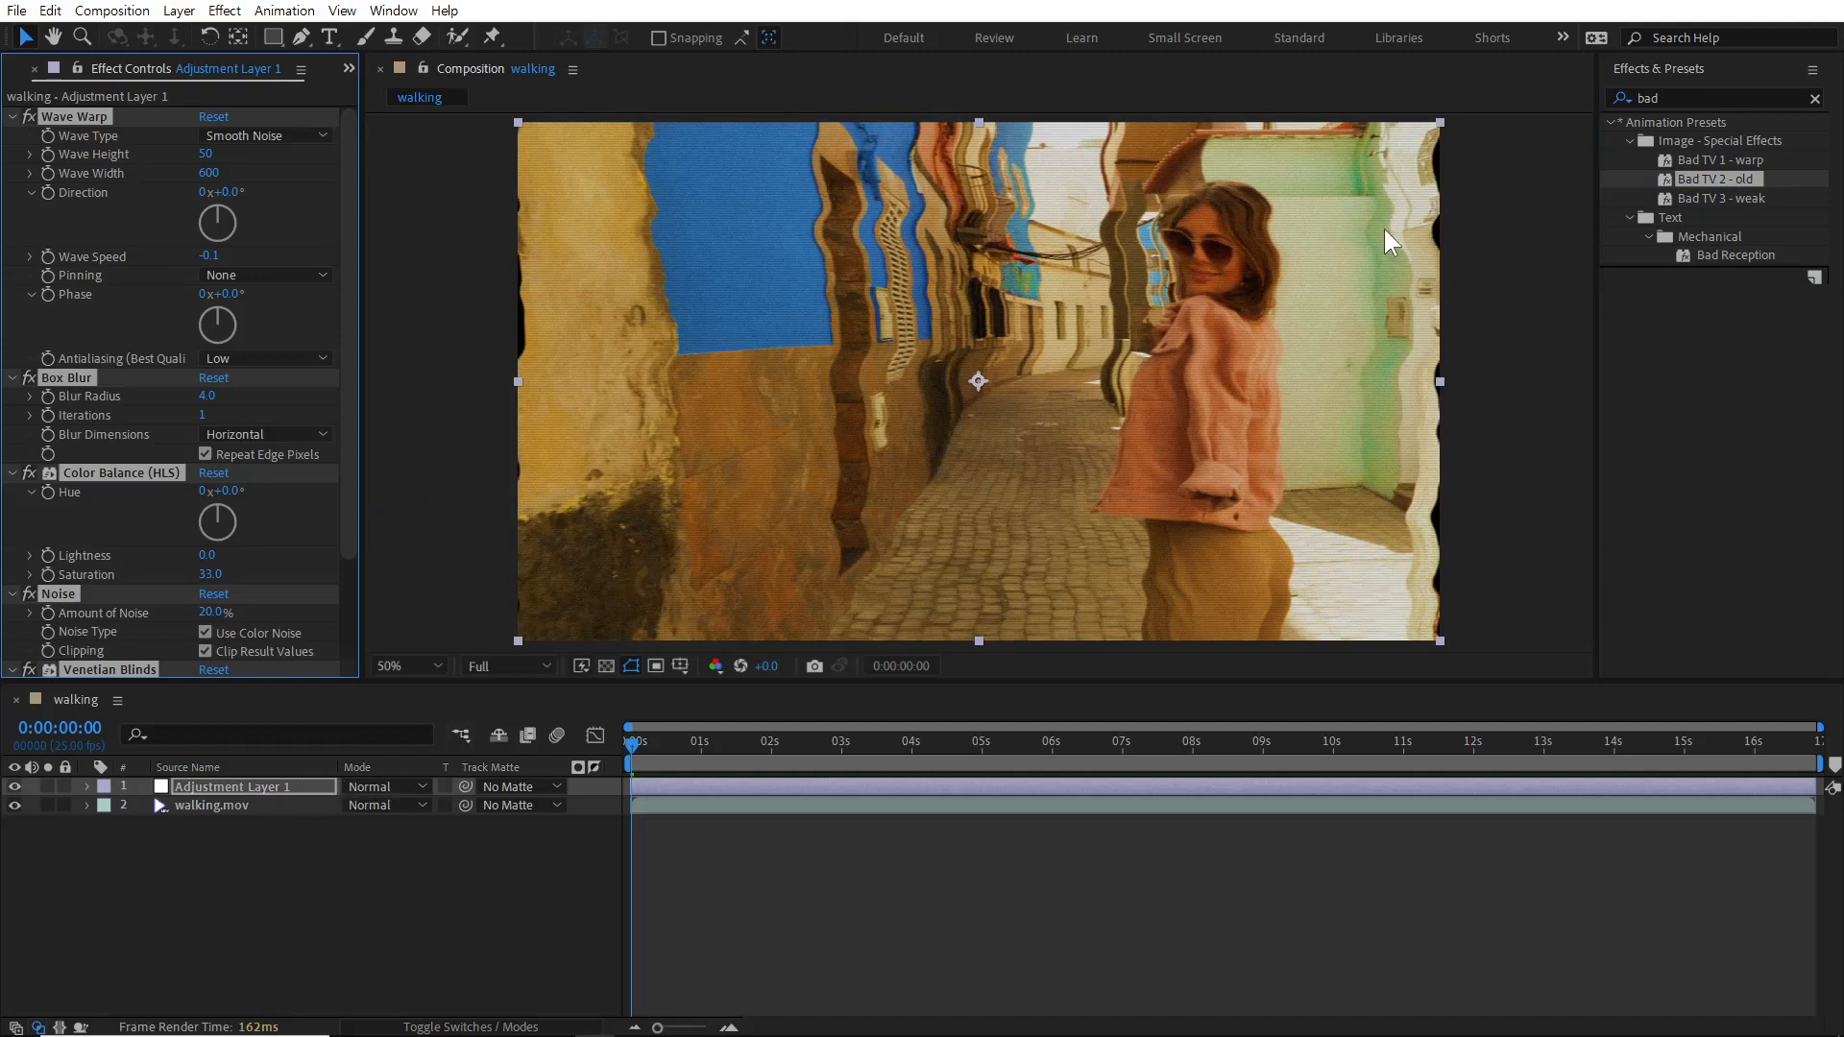
Scrub through the first seconds of the walking composition to examine the Bad TV preset on the footage.
{"action": "left_click_drag", "start_coordinate": [688, 747], "coordinate": [838, 747]}
{"action": "left_click", "coordinate": [994, 755]}
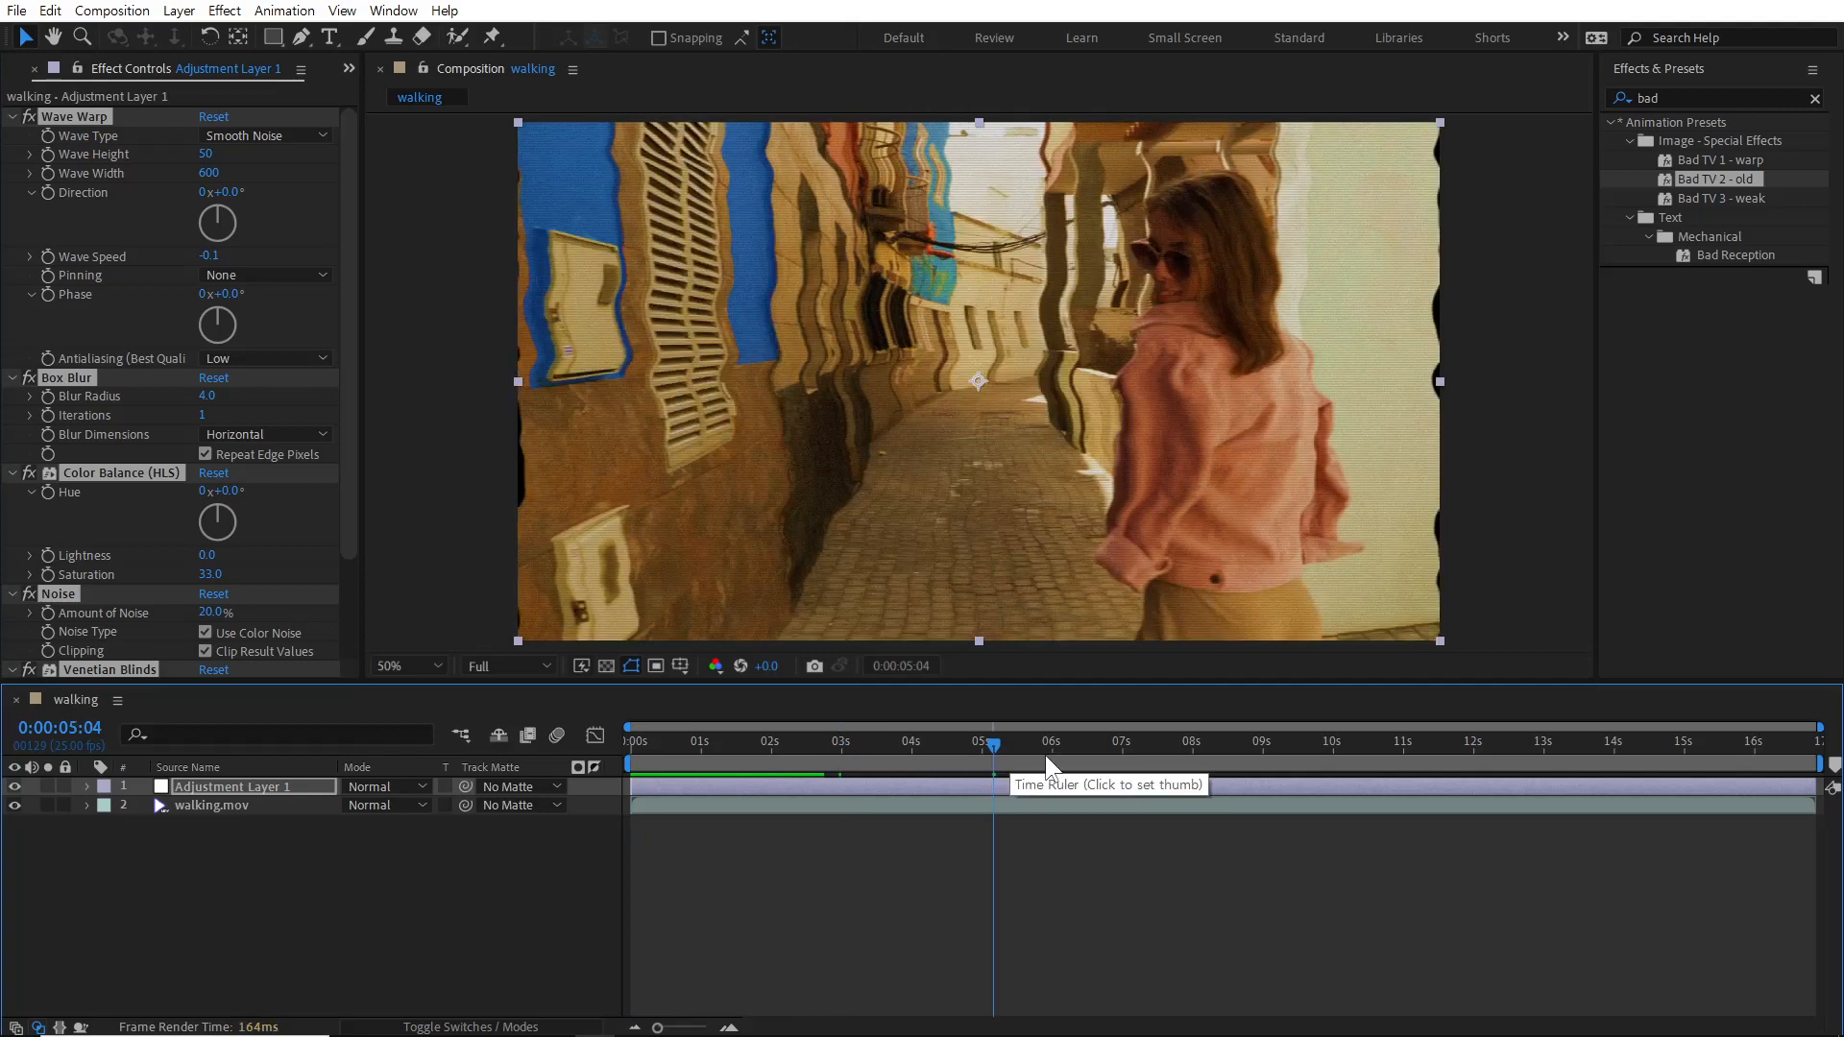
{"action": "left_click", "coordinate": [1085, 755]}
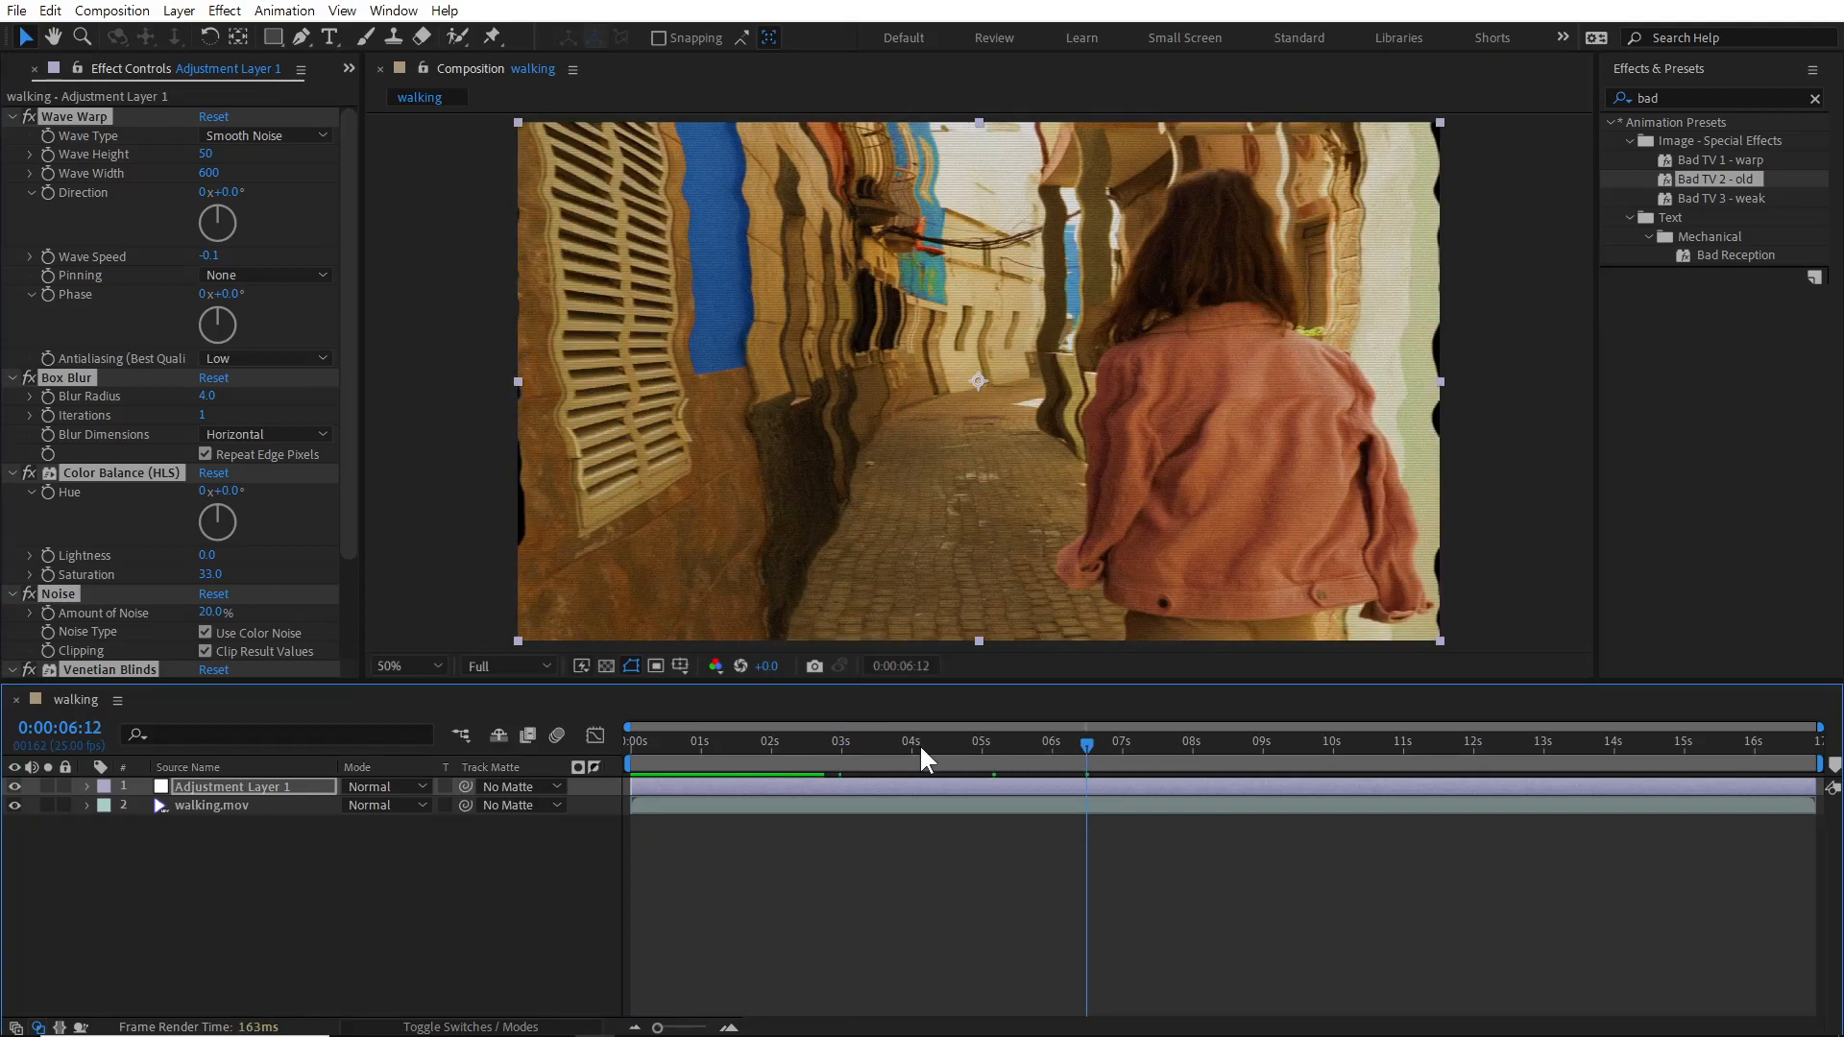
{"action": "left_click", "coordinate": [707, 745]}
{"action": "left_click_drag", "start_coordinate": [727, 746], "coordinate": [885, 755]}
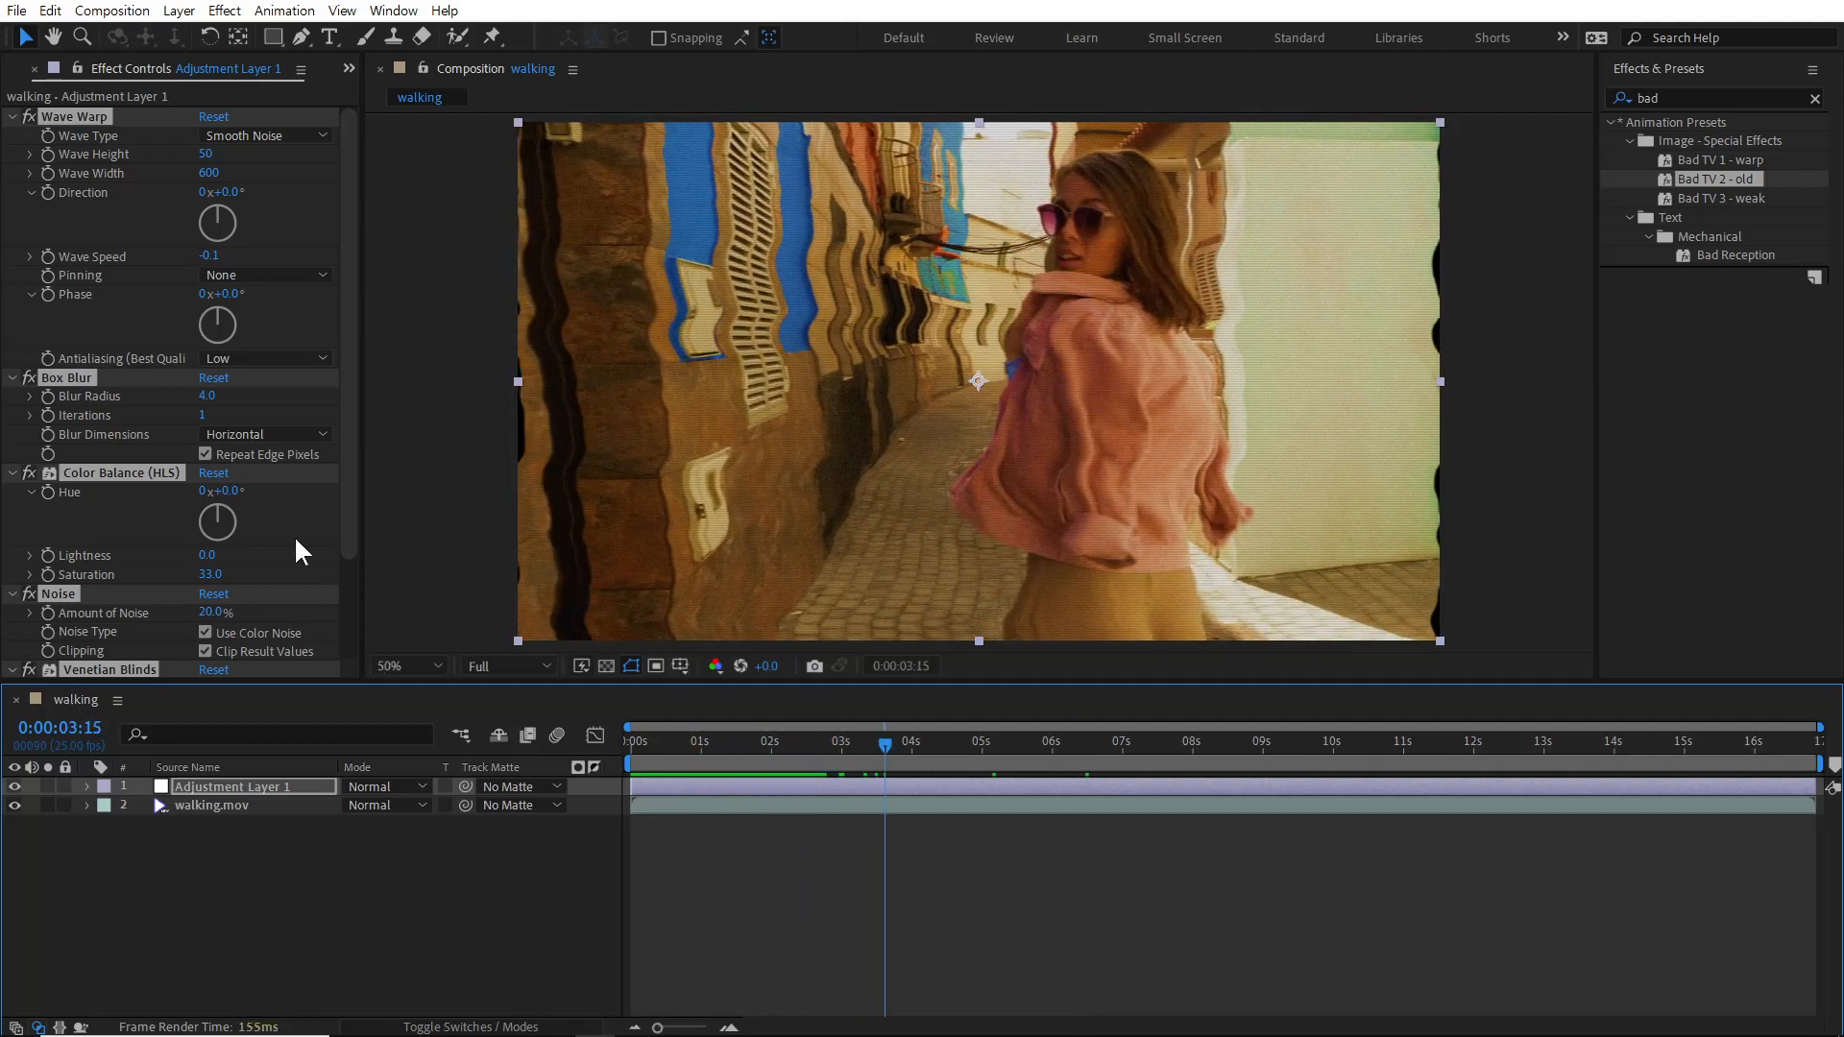
Change the Wave Warp effect's wave type to Sawtooth and preview the distortion across the footage.
{"action": "left_click", "coordinate": [39, 327]}
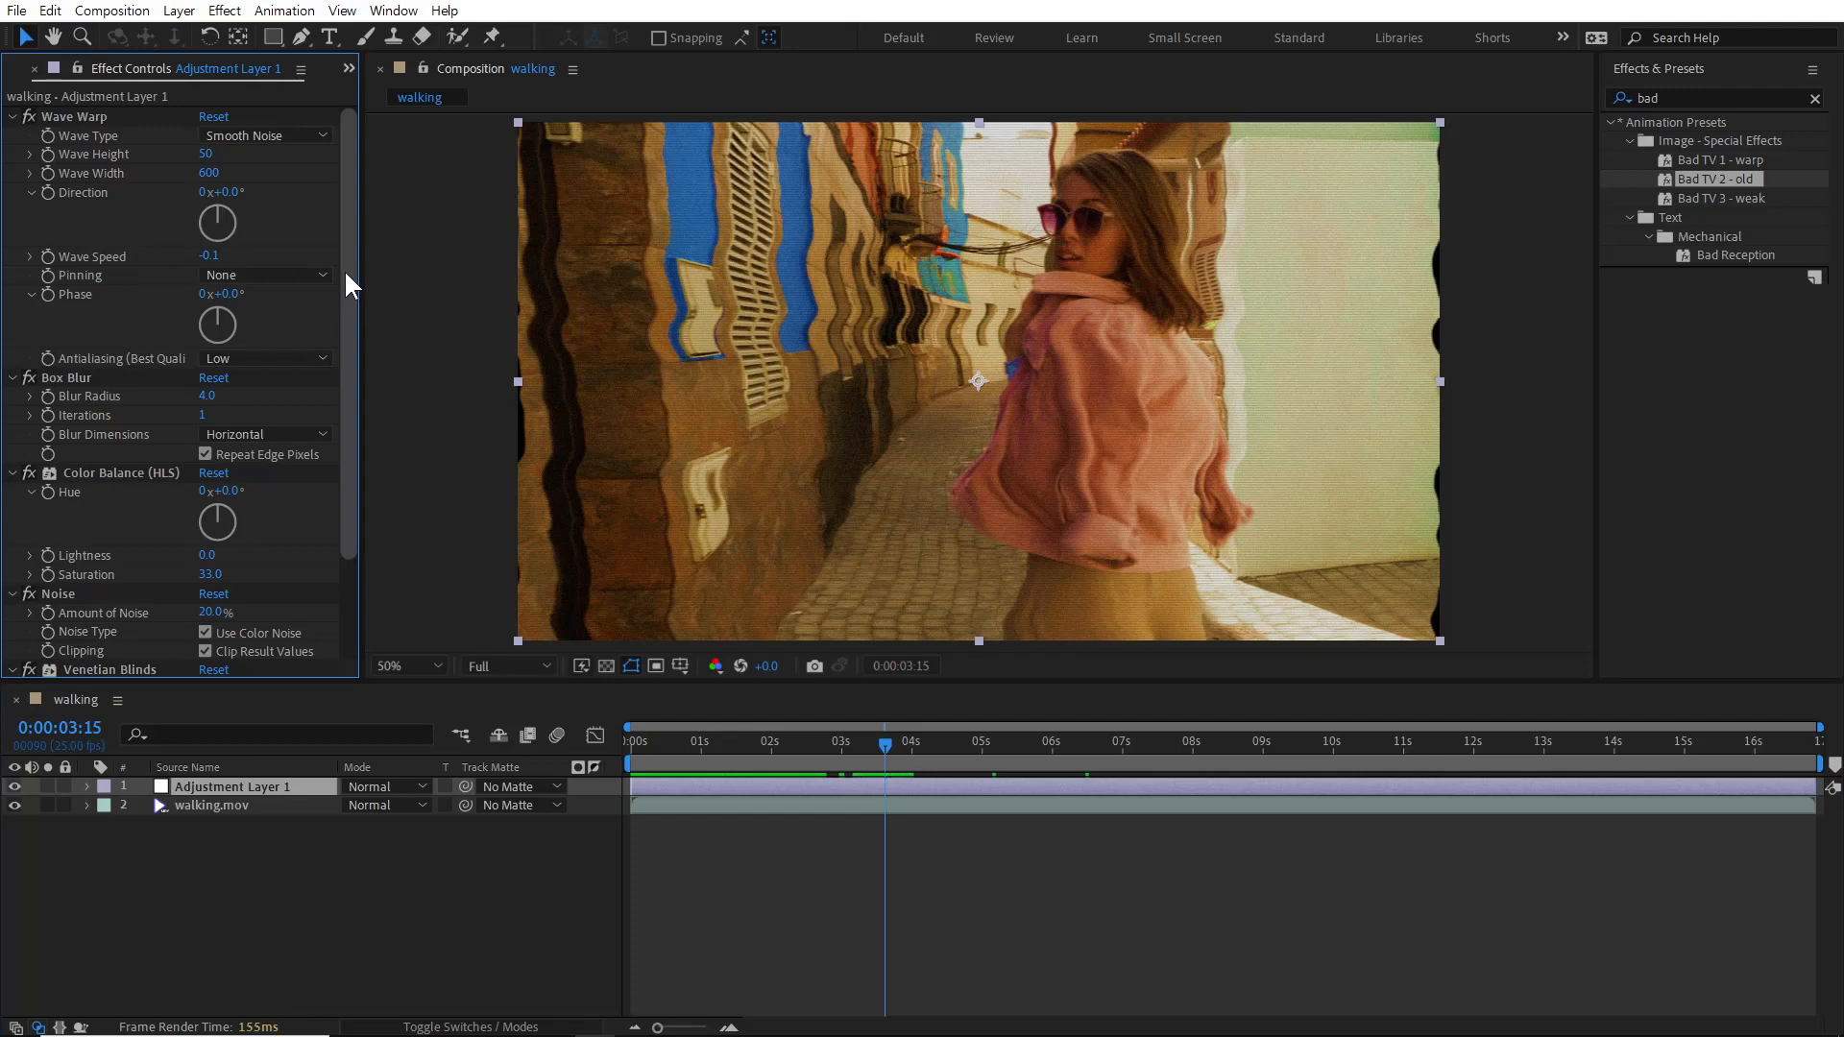
{"action": "left_click", "coordinate": [78, 116]}
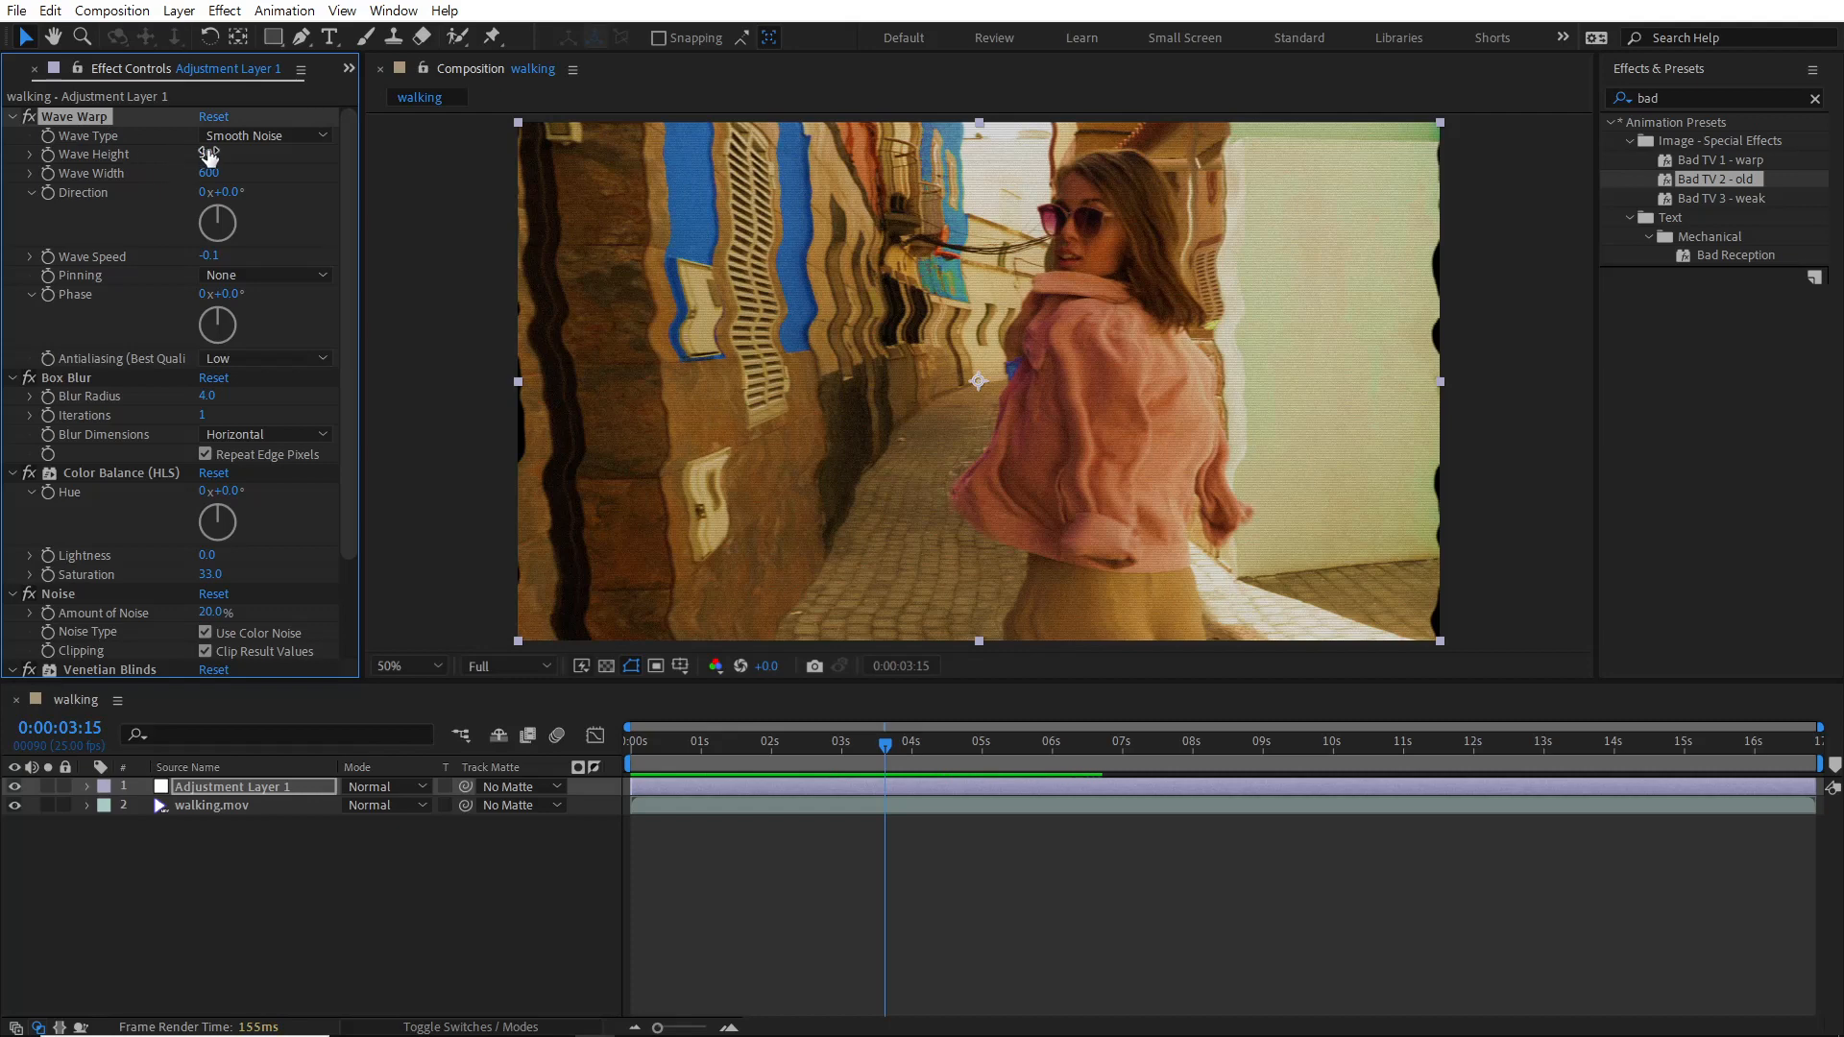
{"action": "left_click", "coordinate": [266, 135]}
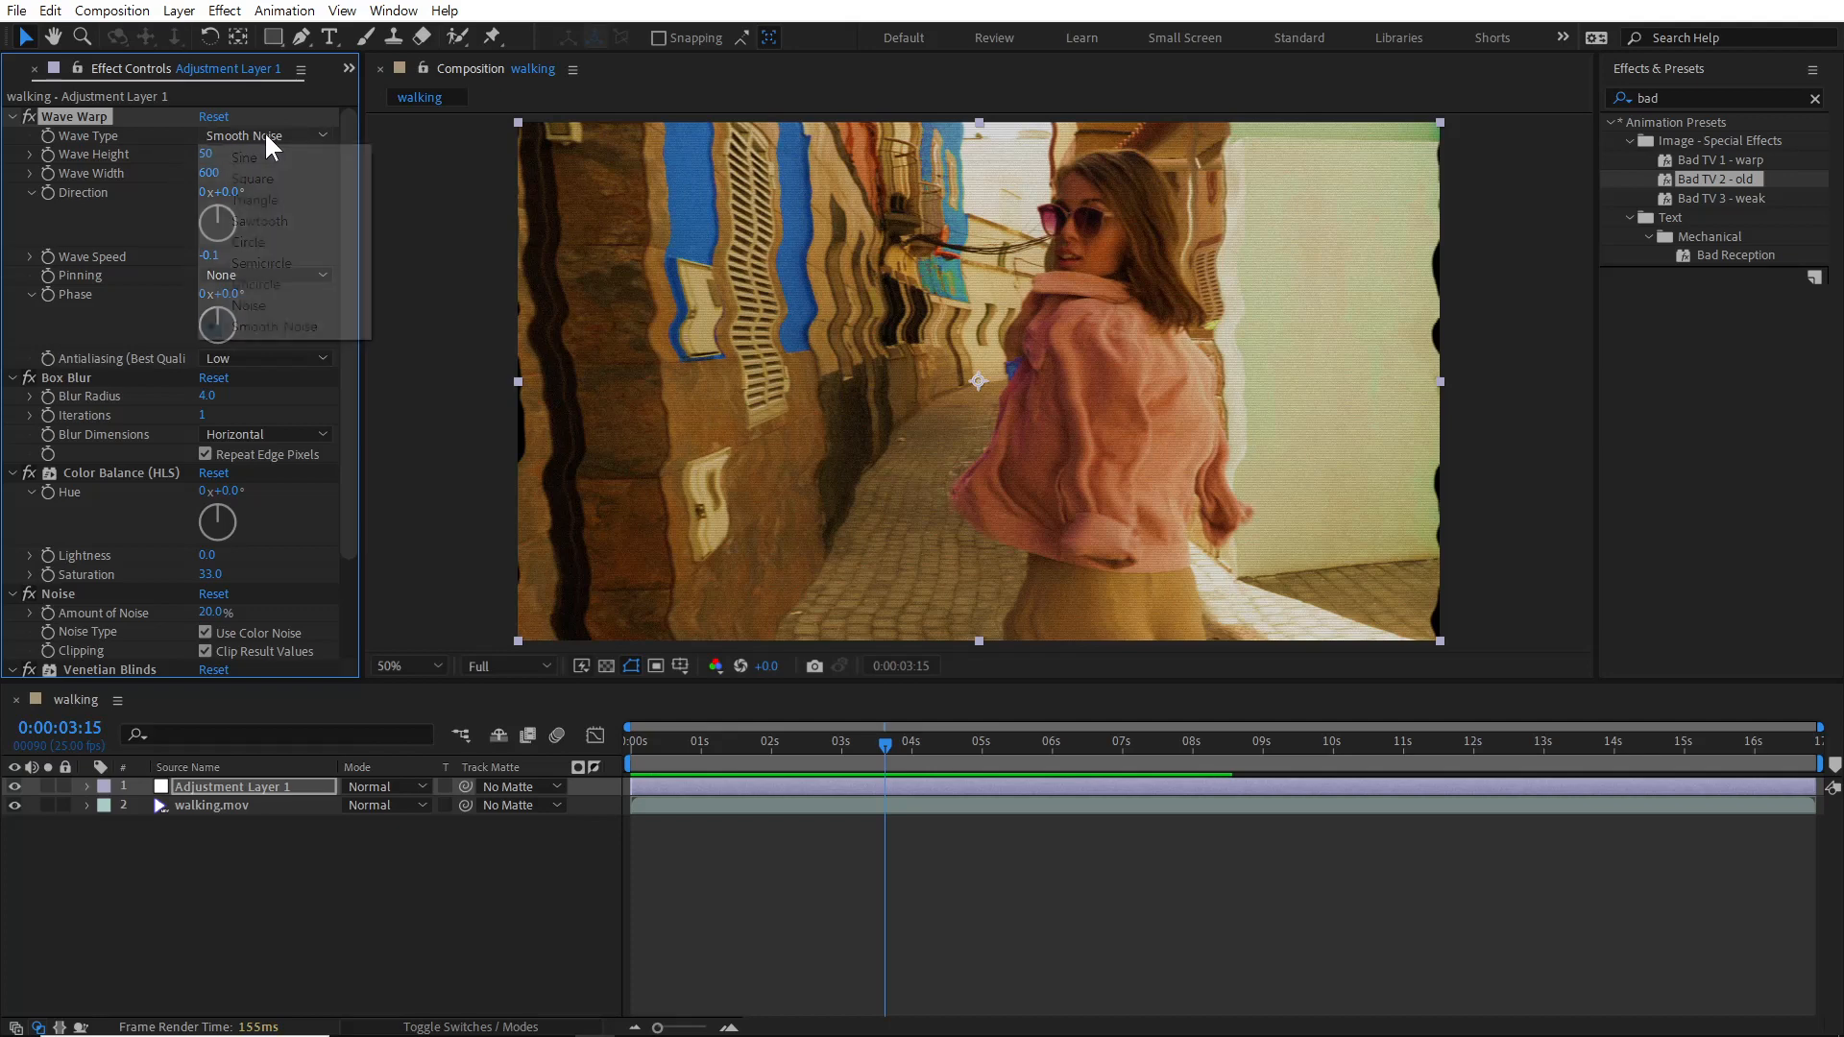
{"action": "left_click", "coordinate": [300, 222]}
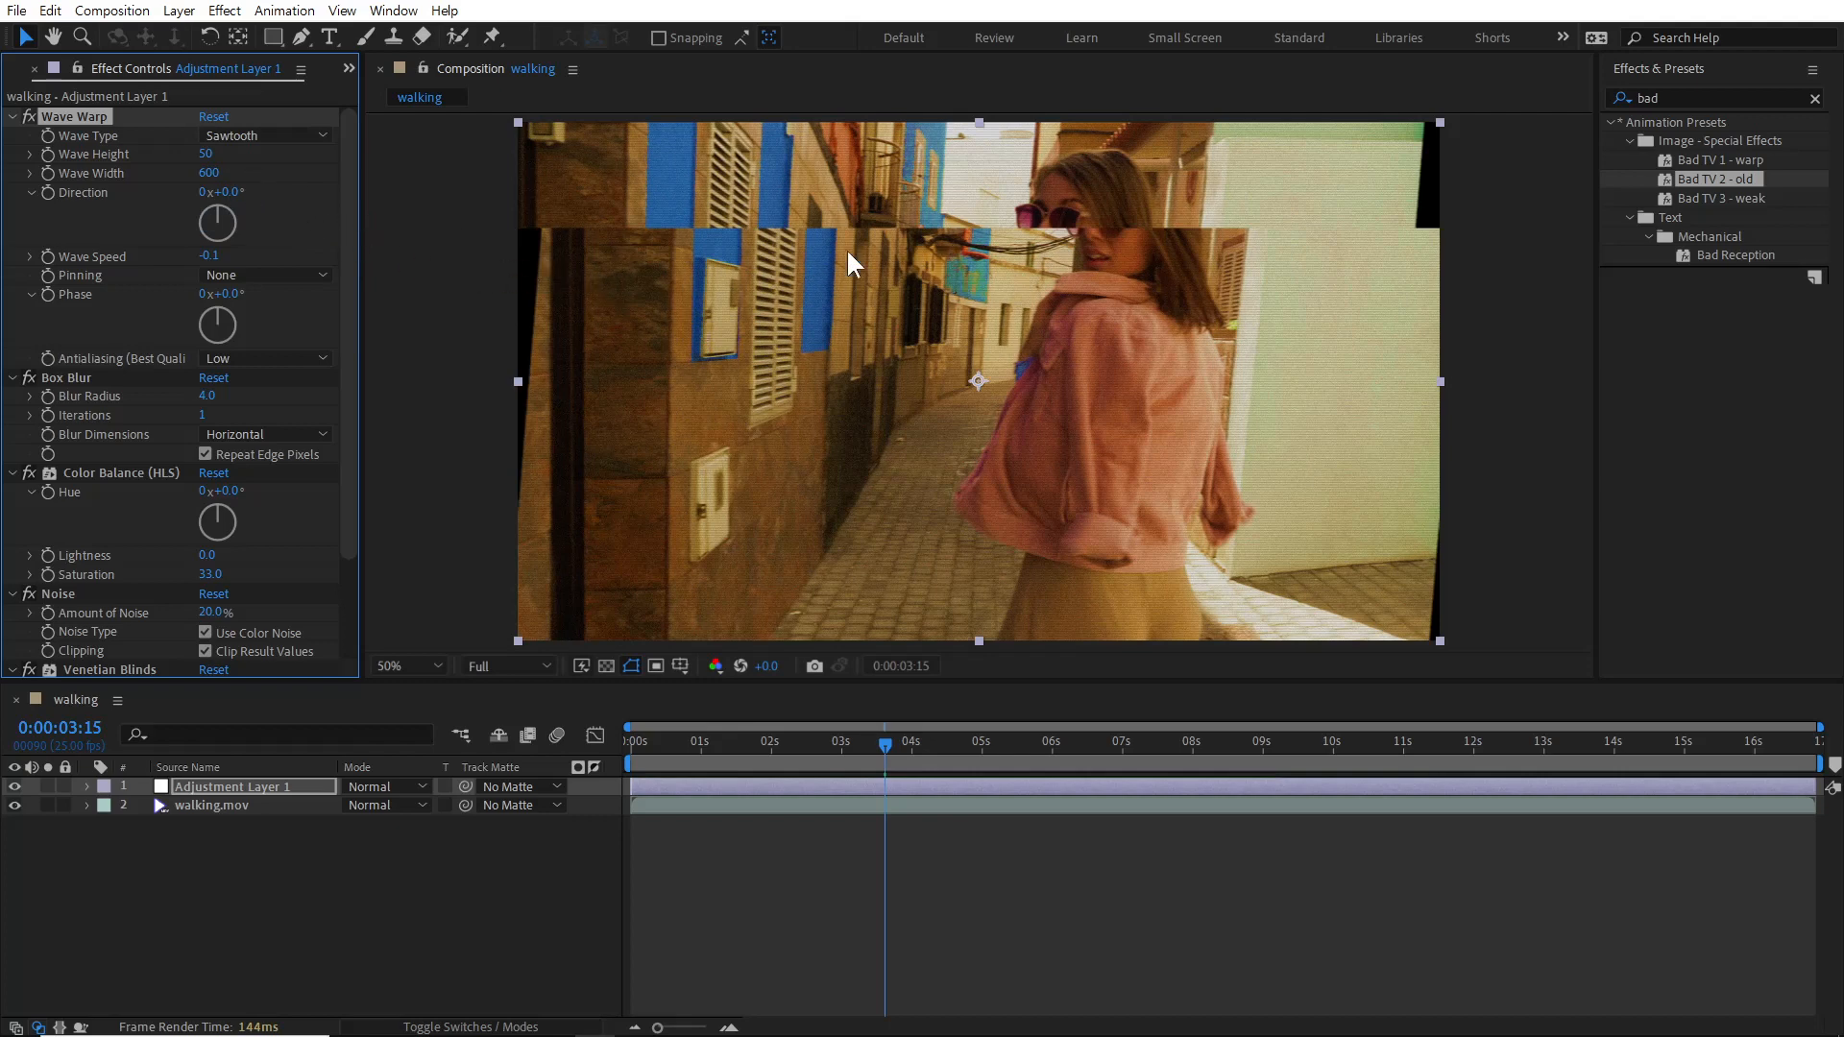
{"action": "left_click_drag", "start_coordinate": [682, 741], "coordinate": [1091, 784]}
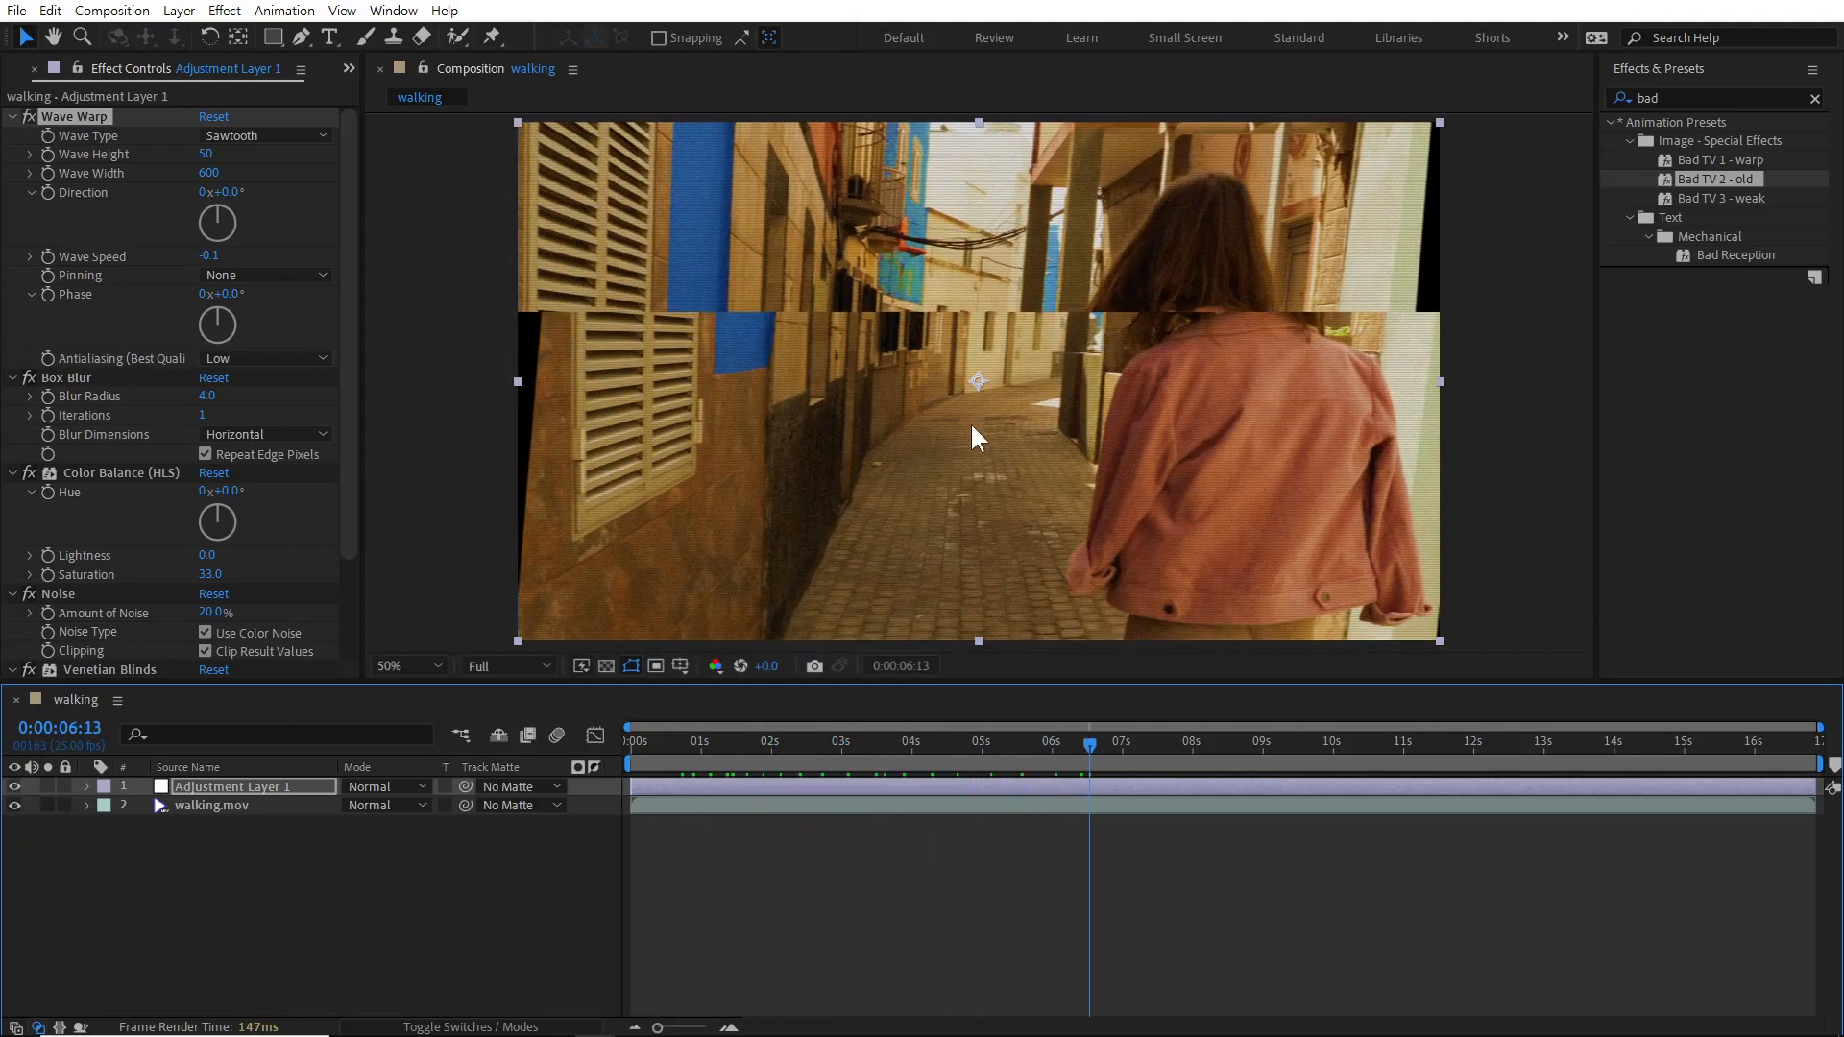
Set the Wave Warp effect's Wave Speed to 0.3 and preview the motion.
{"action": "left_click", "coordinate": [215, 258]}
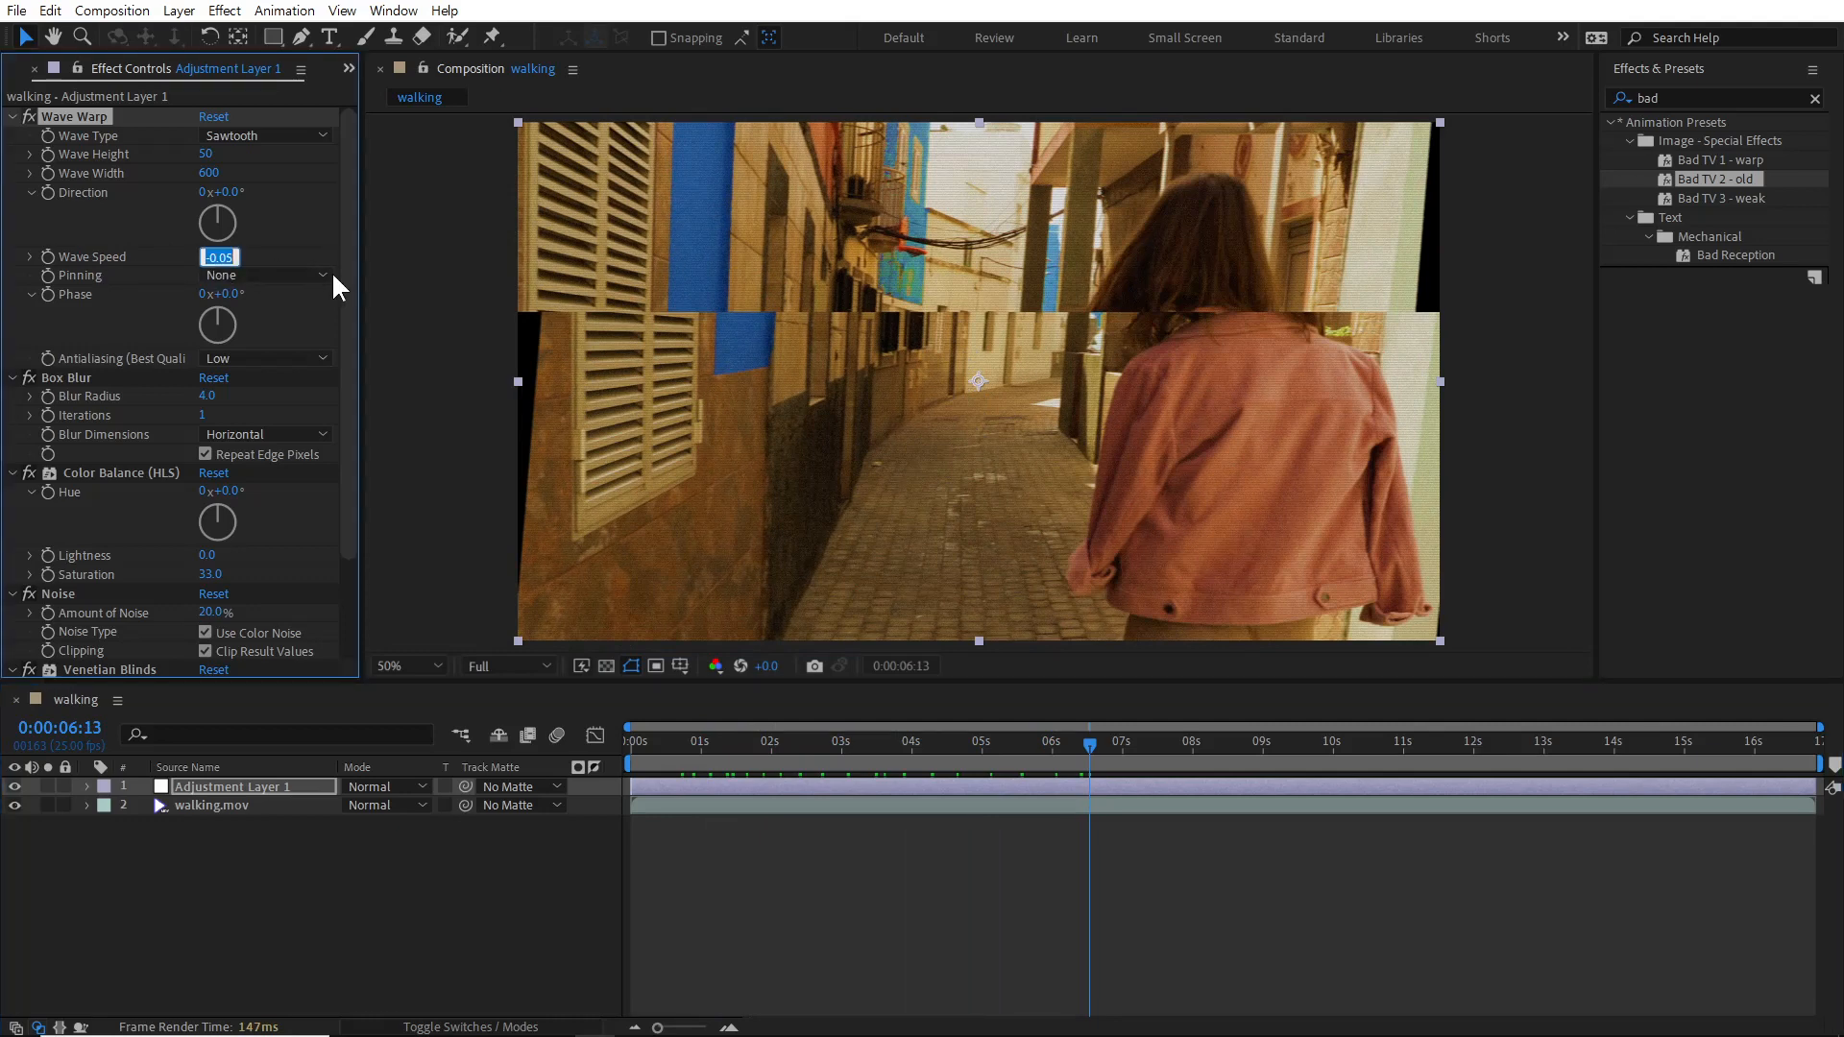
{"action": "type", "text": "0.3"}
{"action": "key", "text": "Return"}
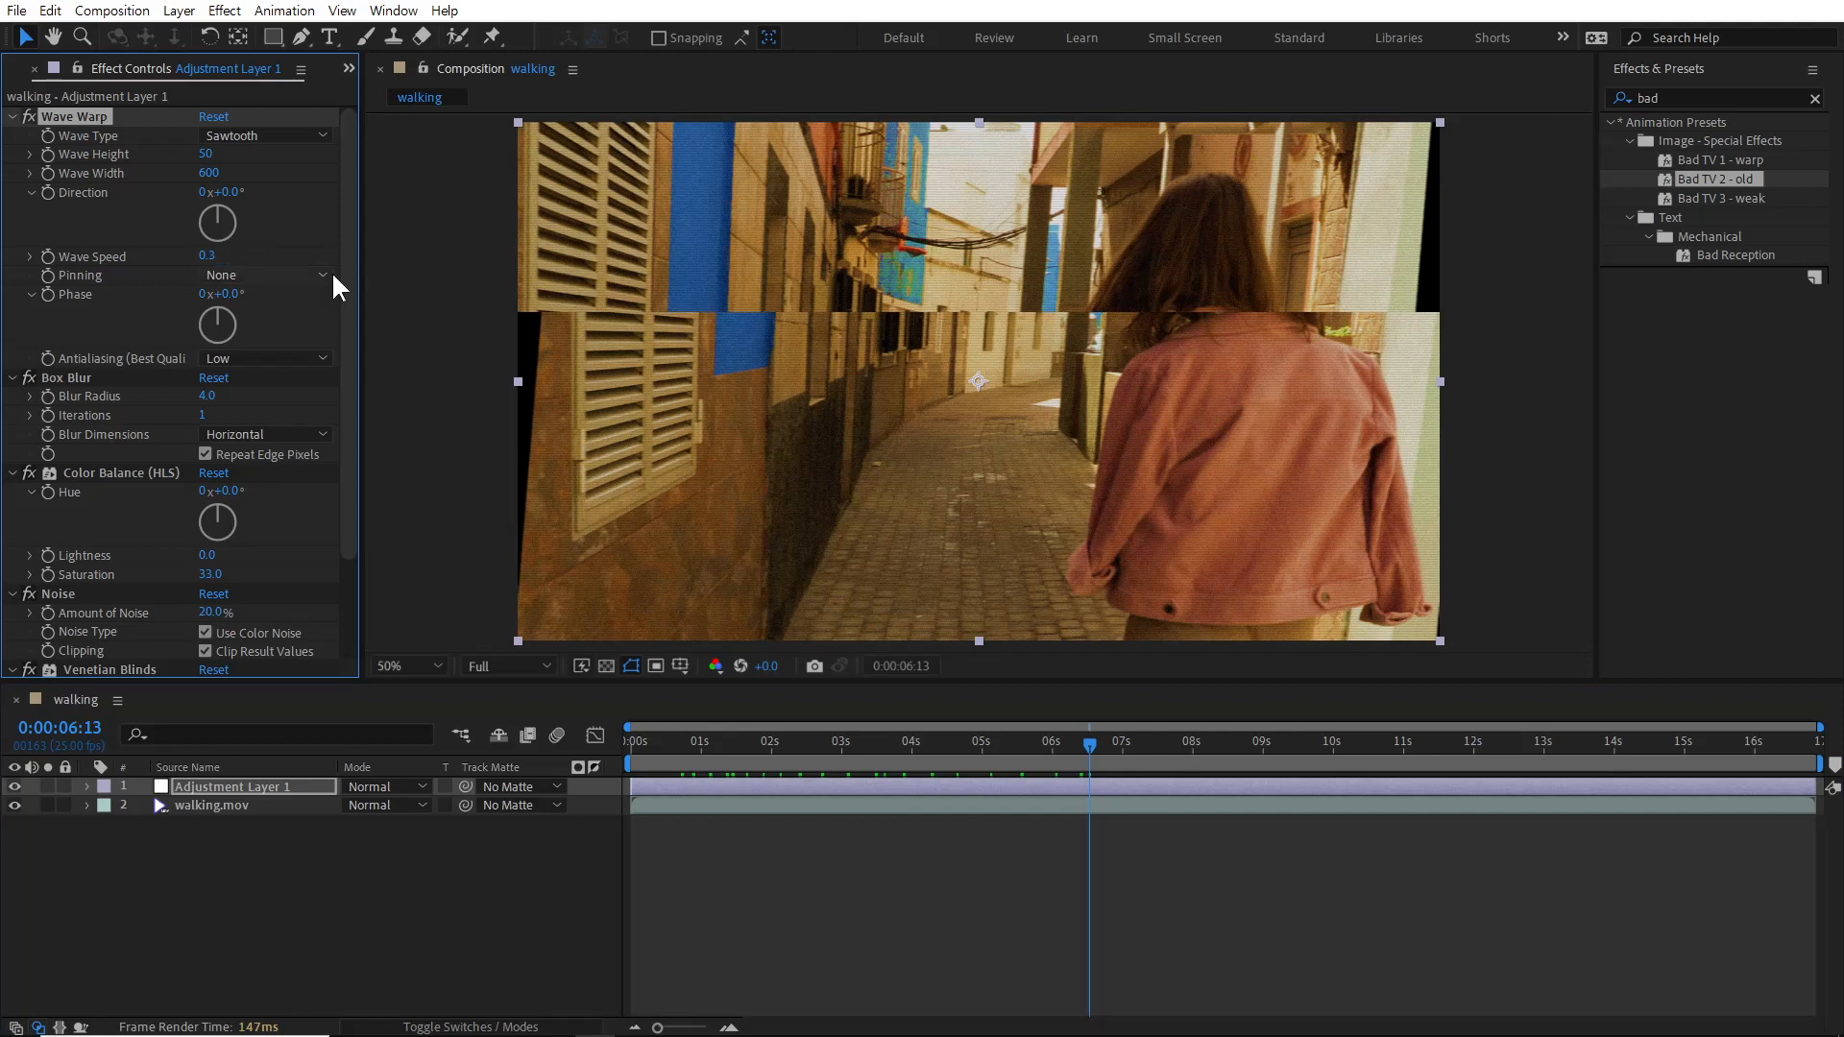
{"action": "left_click", "coordinate": [851, 748]}
{"action": "left_click_drag", "start_coordinate": [862, 751], "coordinate": [1039, 765]}
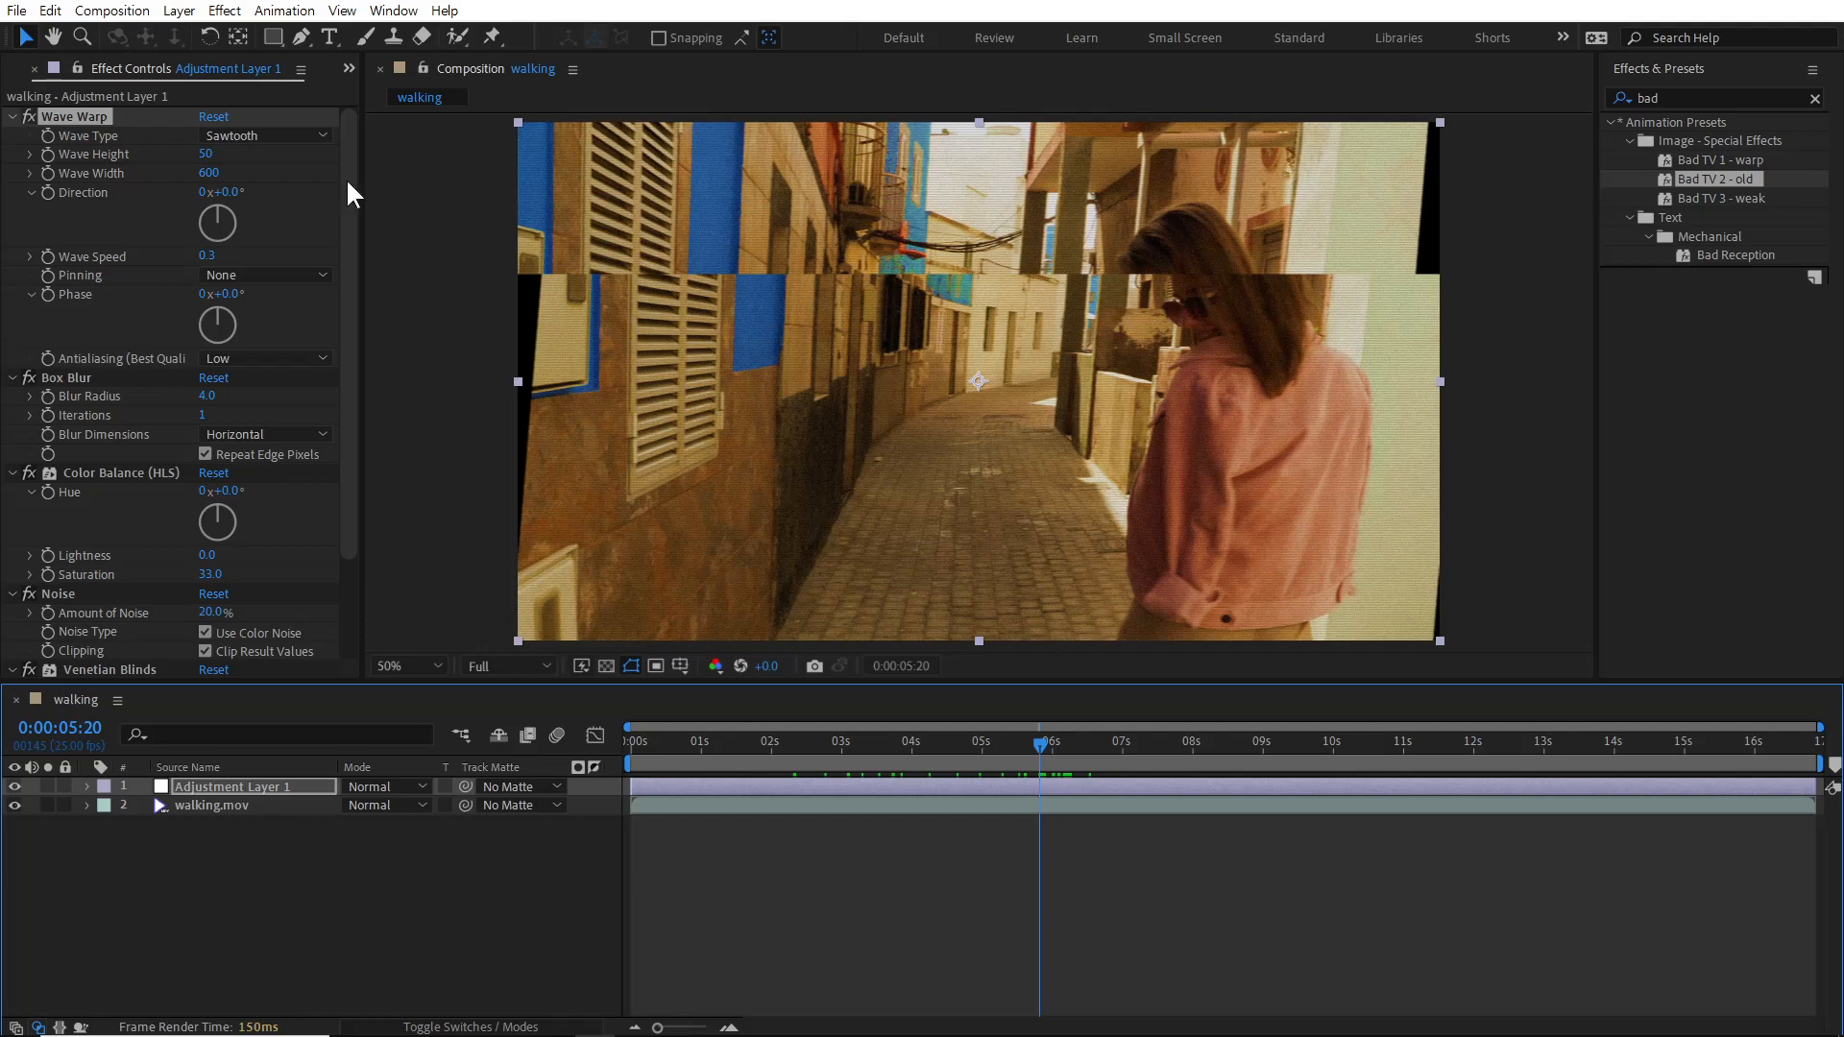
Set the Wave Warp effect's Wave Height to 30 and its Pinning to All Edges, checking the result over time.
{"action": "left_click", "coordinate": [206, 156]}
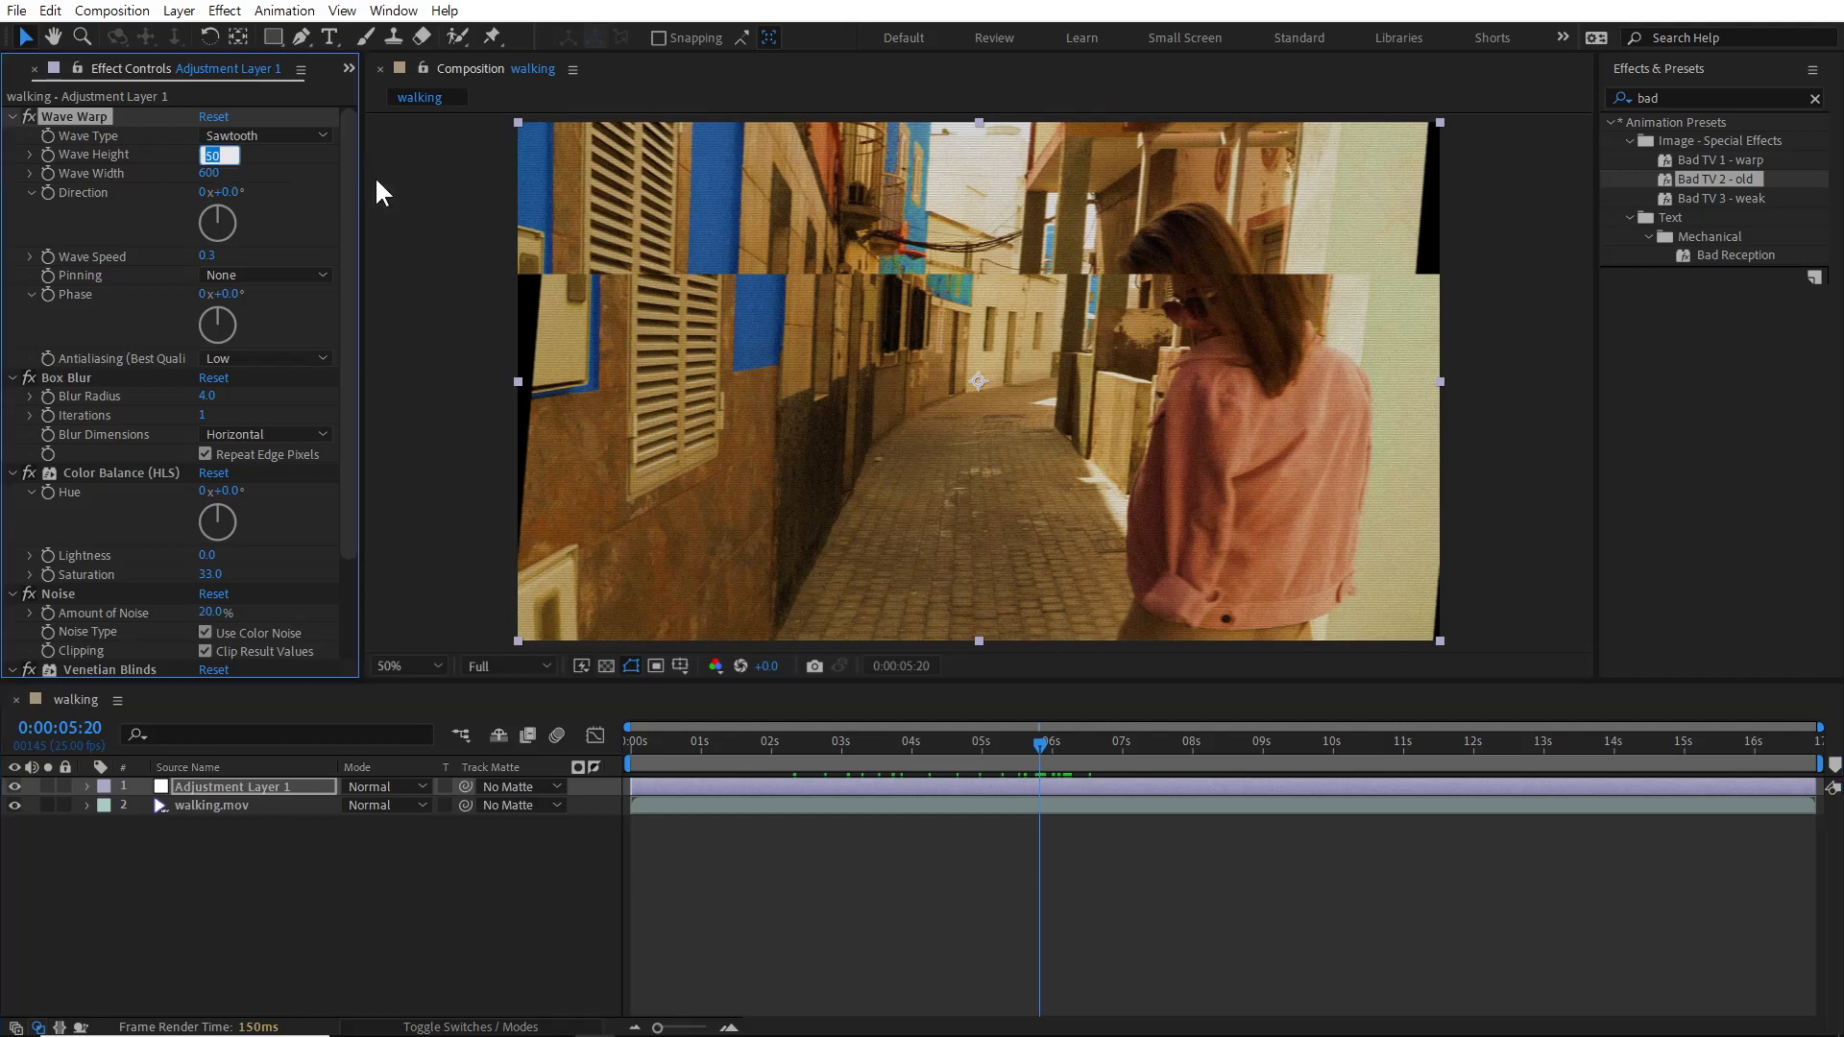
{"action": "type", "text": "30"}
{"action": "key", "text": "Return"}
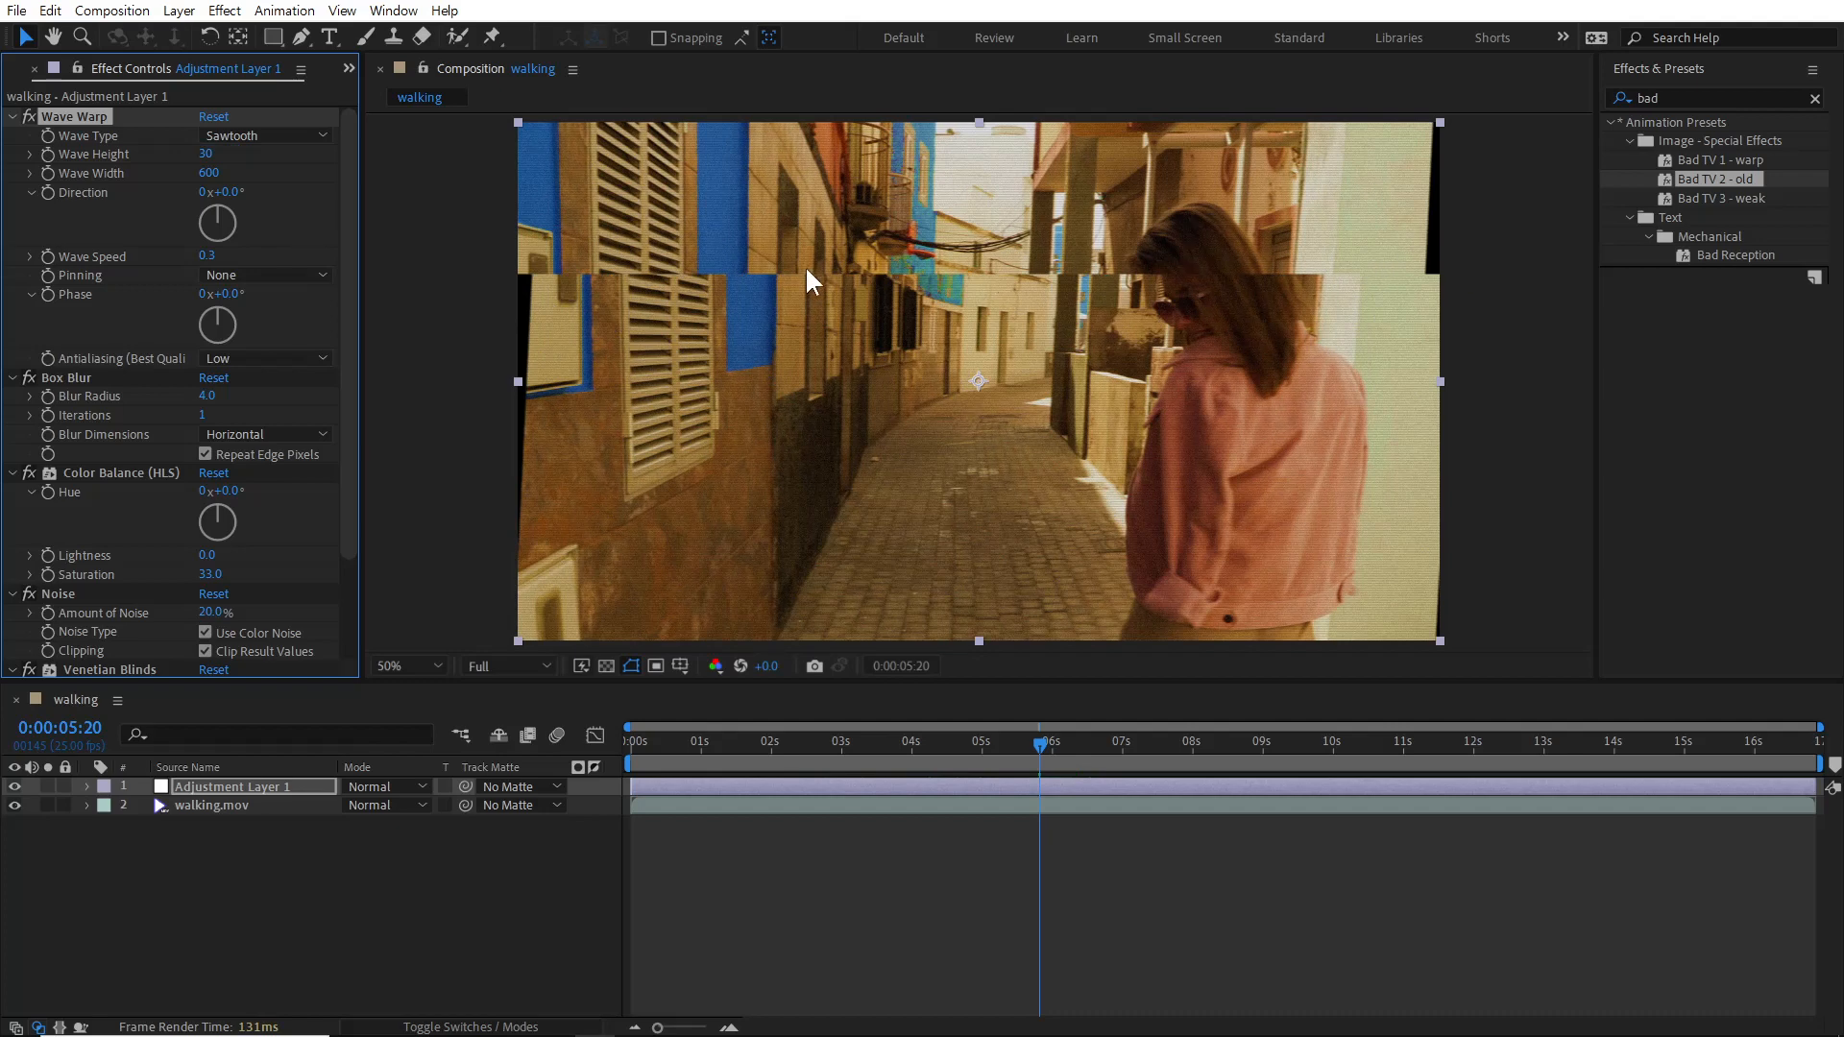
{"action": "left_click", "coordinate": [262, 276]}
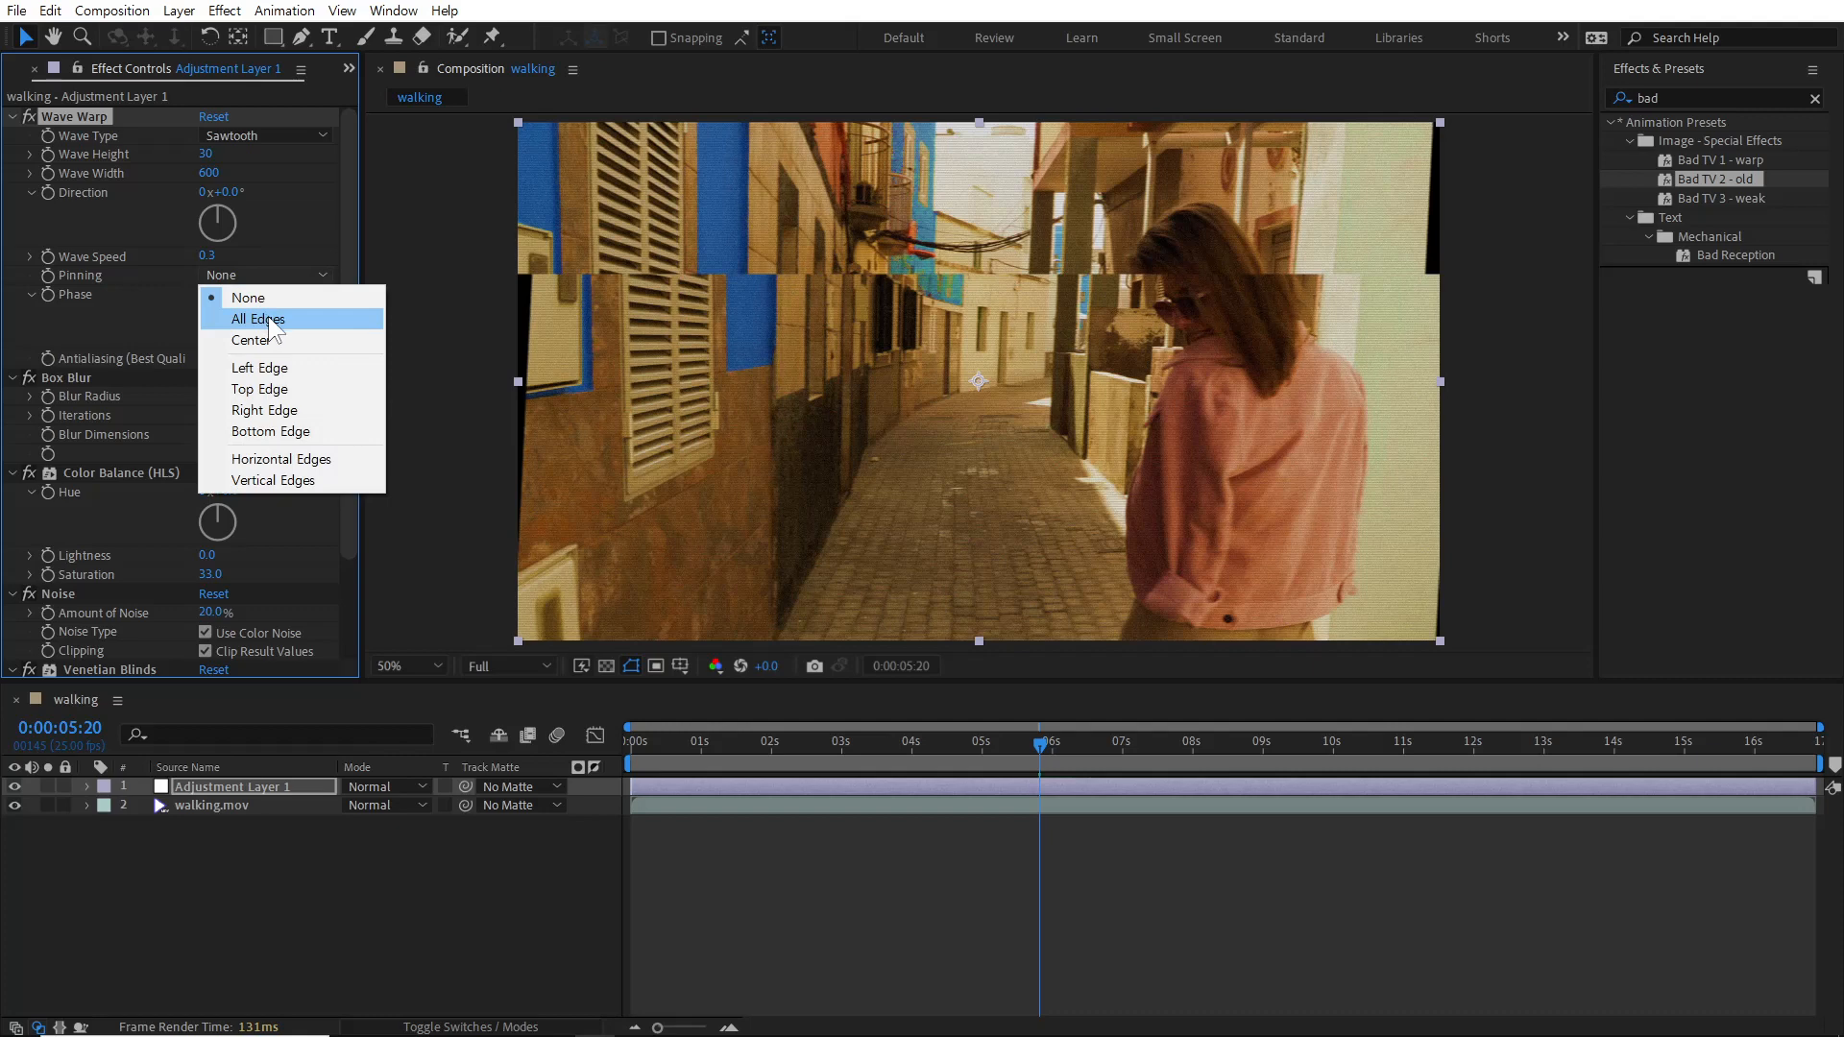
{"action": "left_click", "coordinate": [306, 318]}
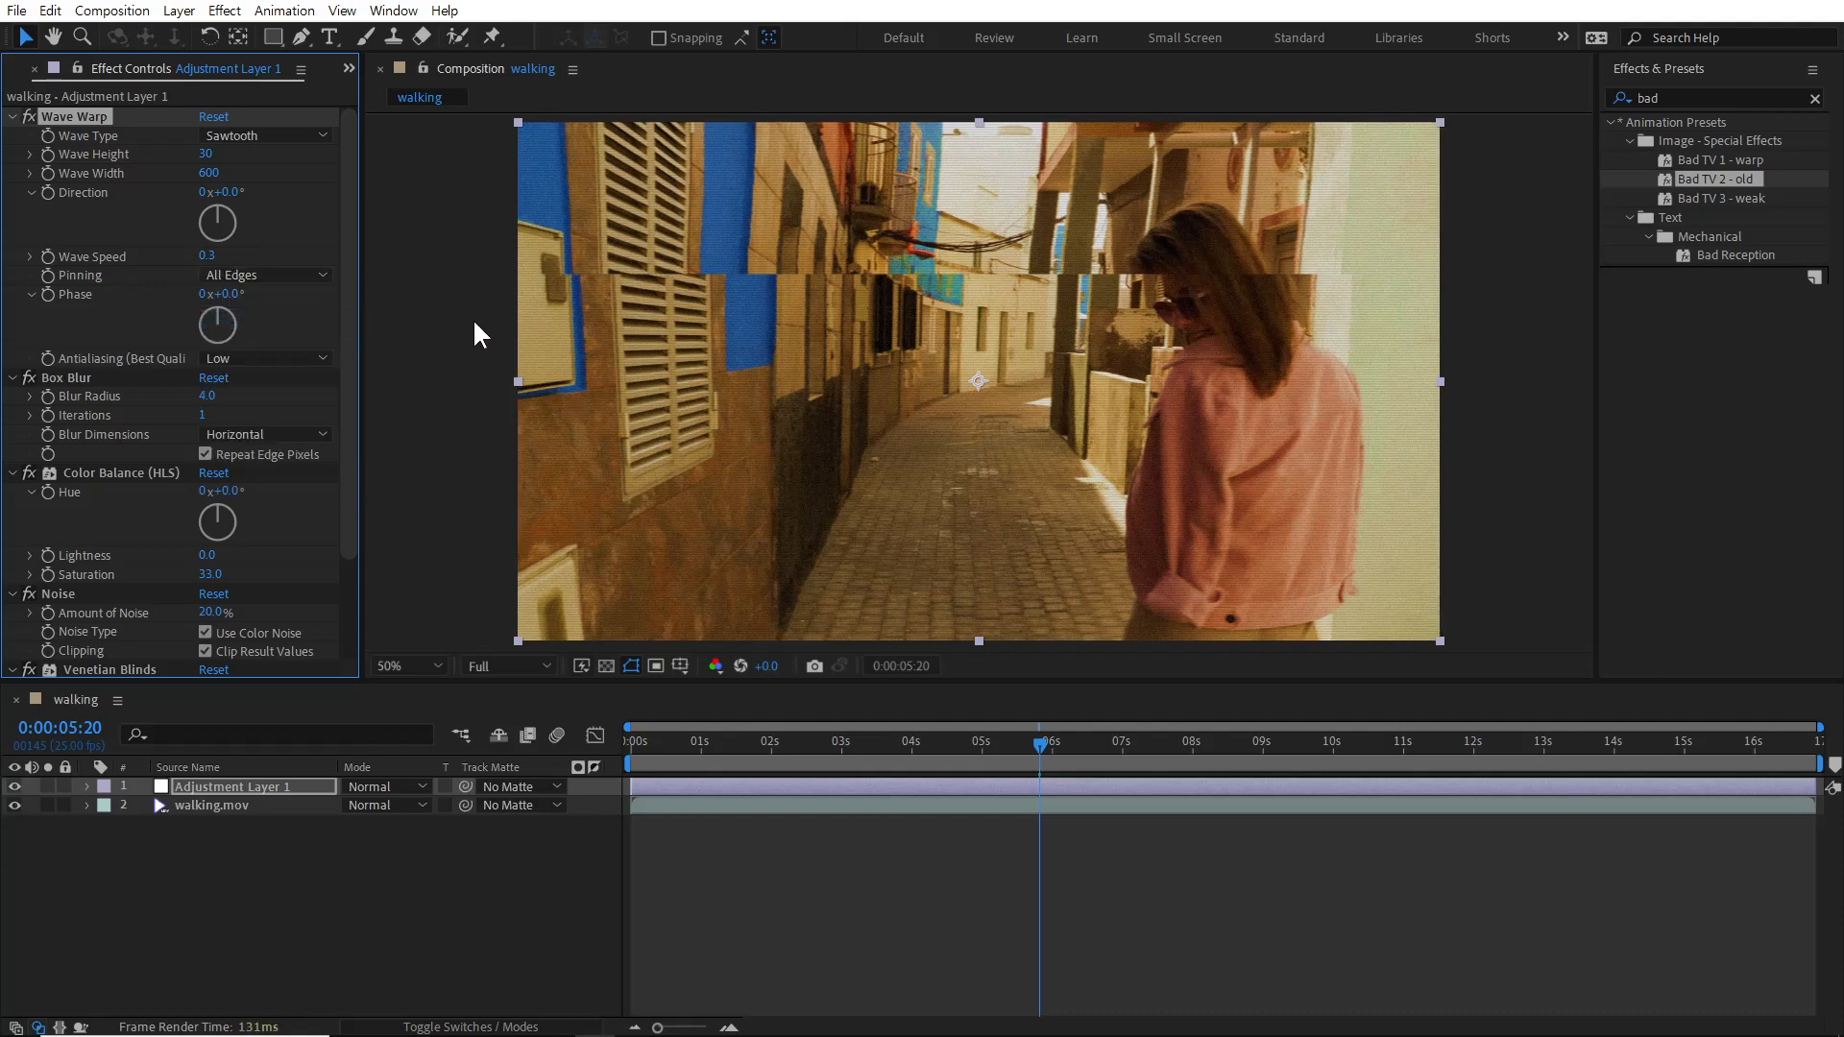
{"action": "left_click_drag", "start_coordinate": [740, 748], "coordinate": [999, 757]}
{"action": "key", "text": "space"}
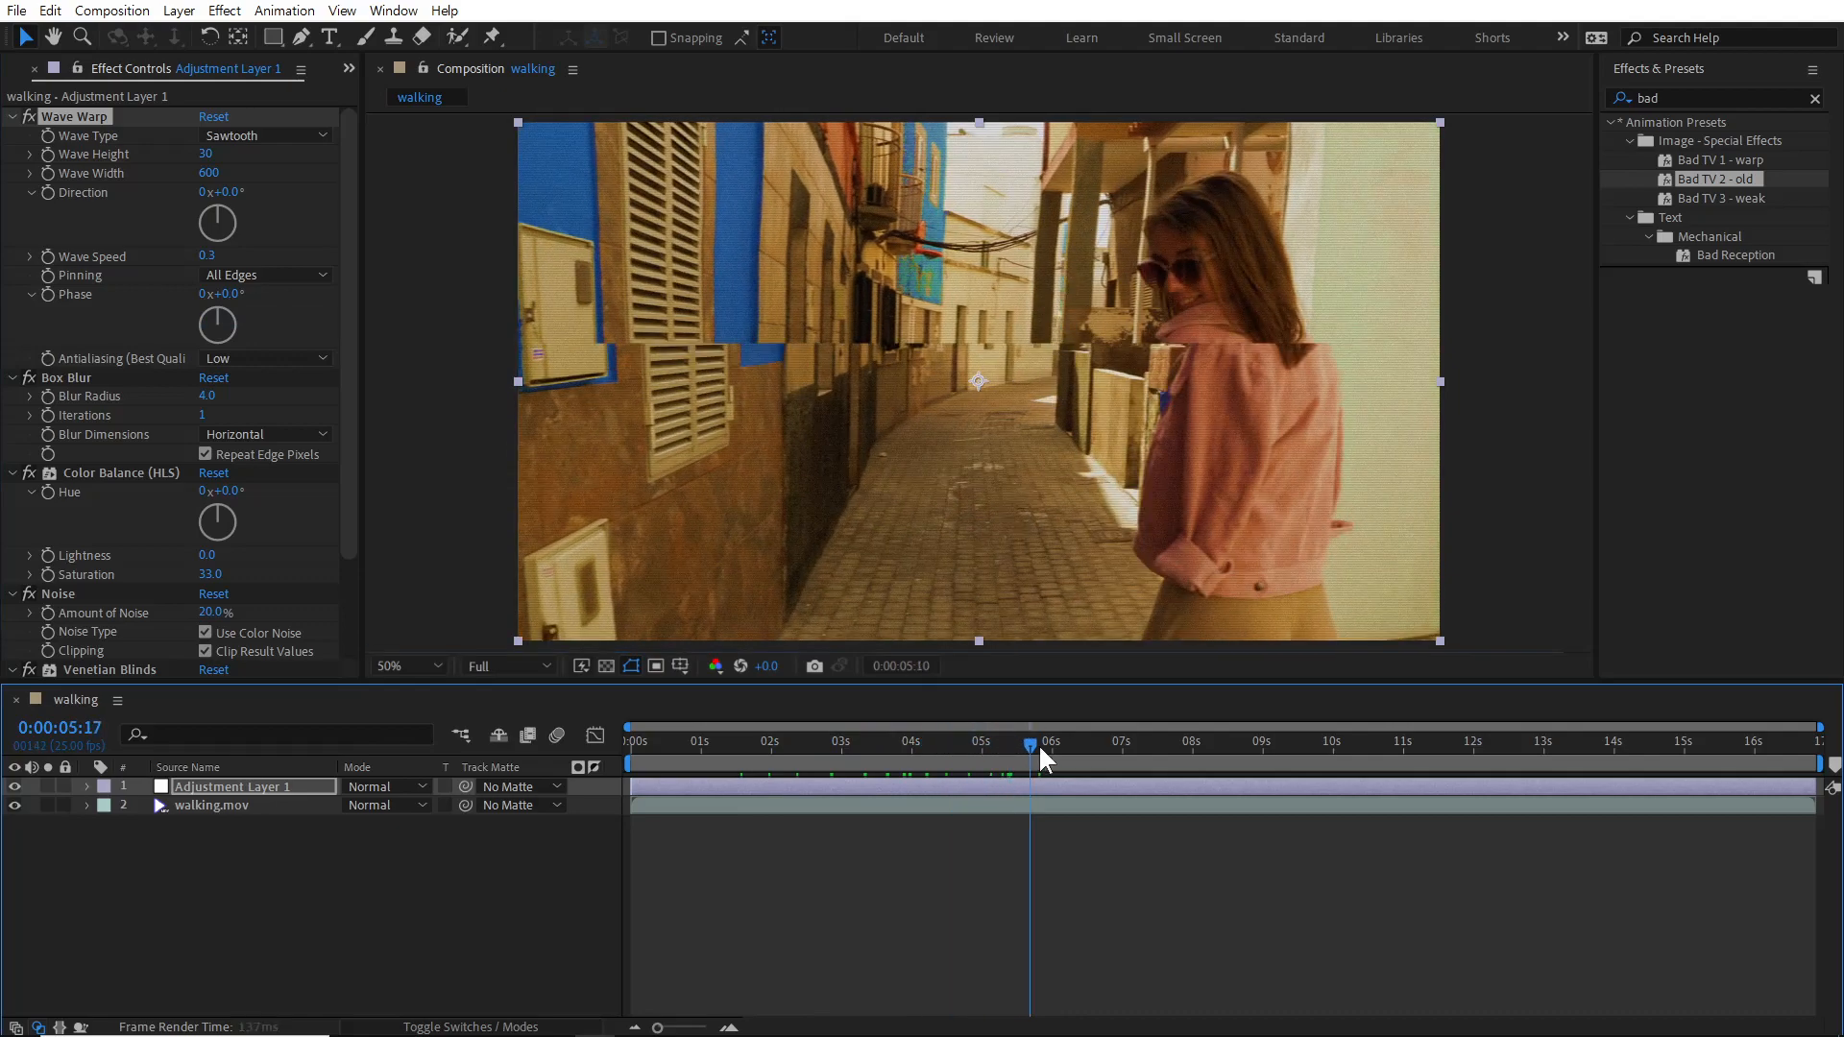
{"action": "left_click_drag", "start_coordinate": [1049, 744], "coordinate": [1033, 746]}
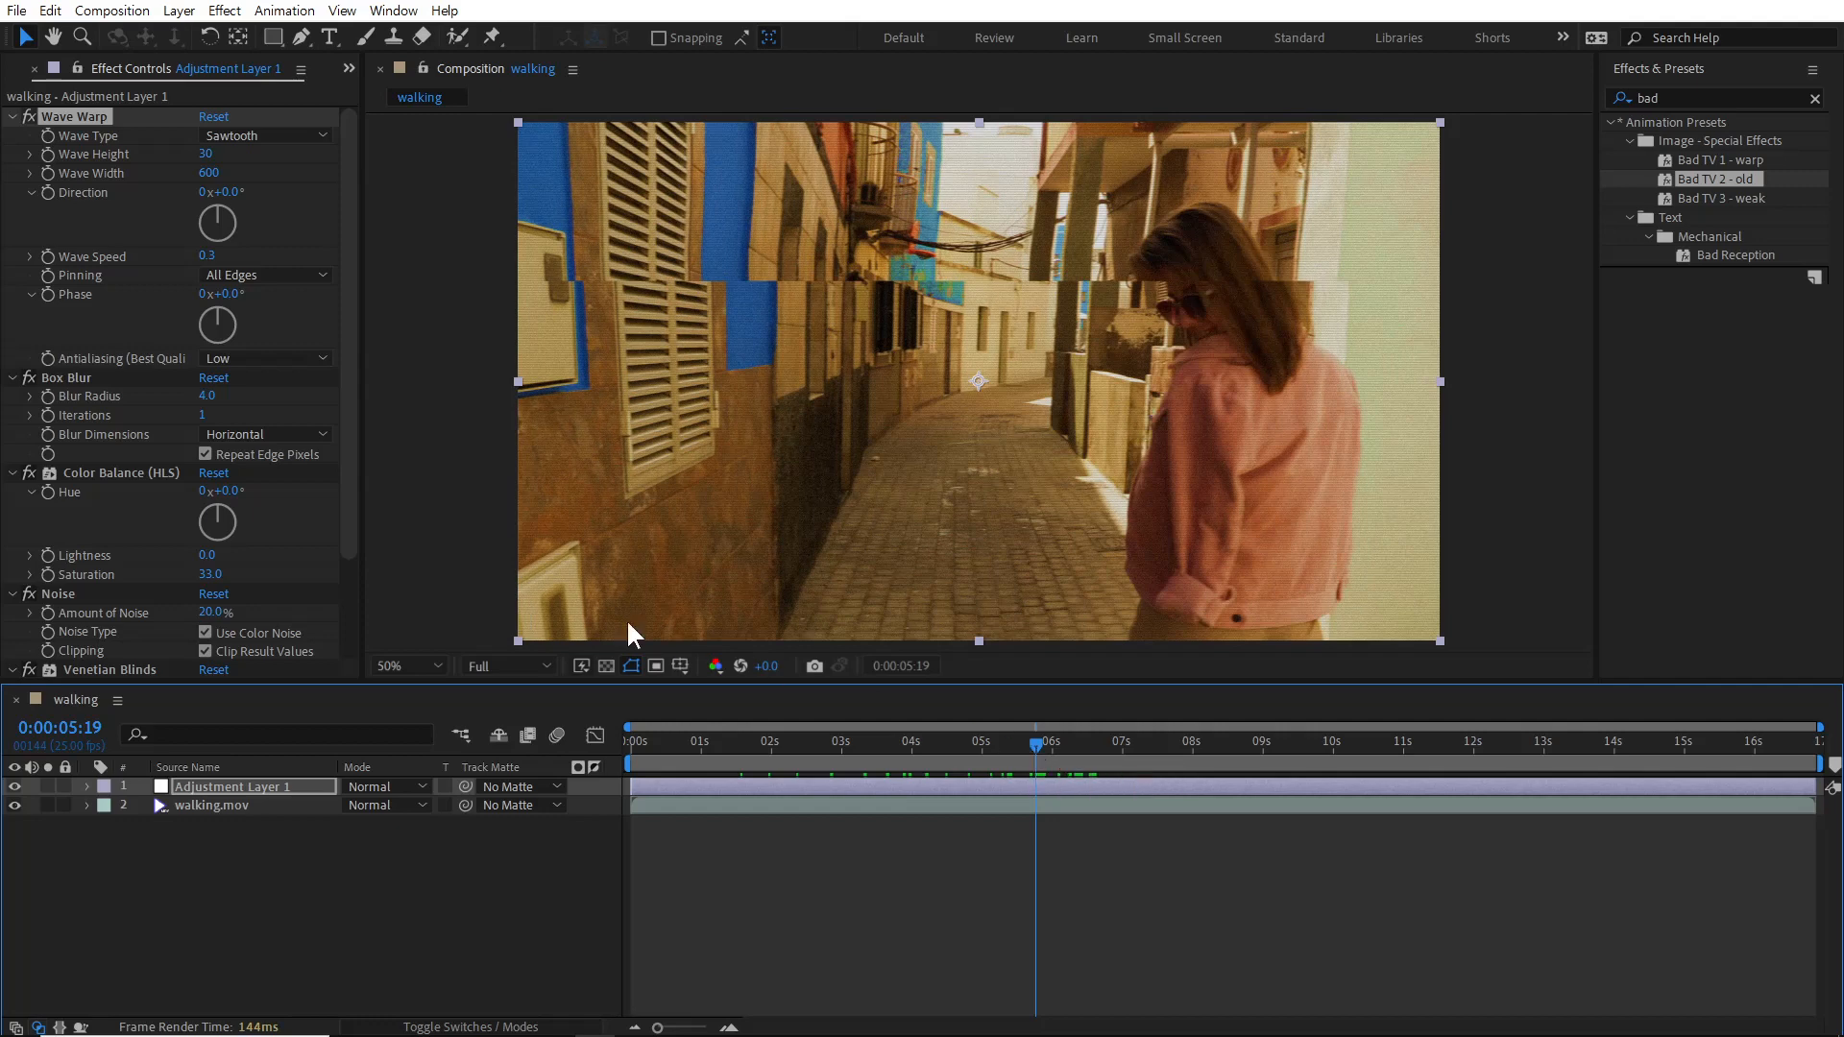
Set the Lightness of the Color Balance (HLS) effect to 20.
{"action": "left_click", "coordinate": [207, 555]}
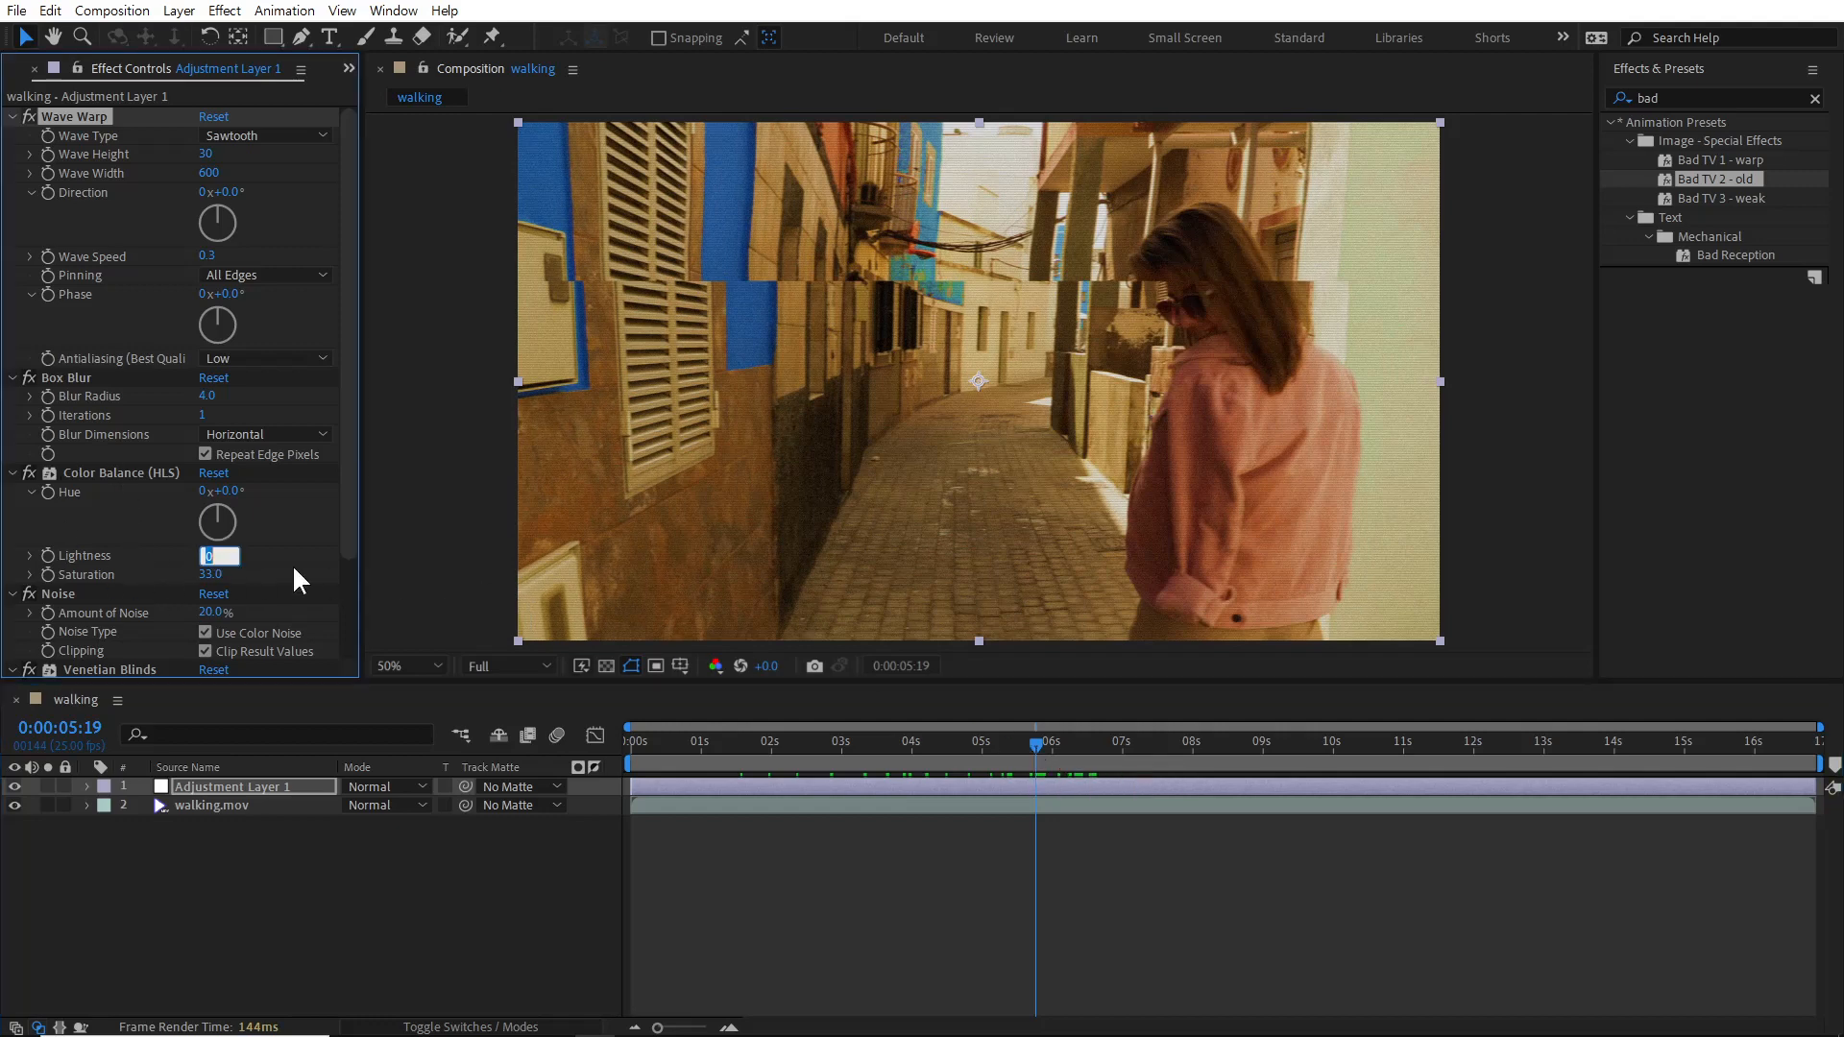
{"action": "type", "text": "20"}
{"action": "left_click", "coordinate": [292, 562]}
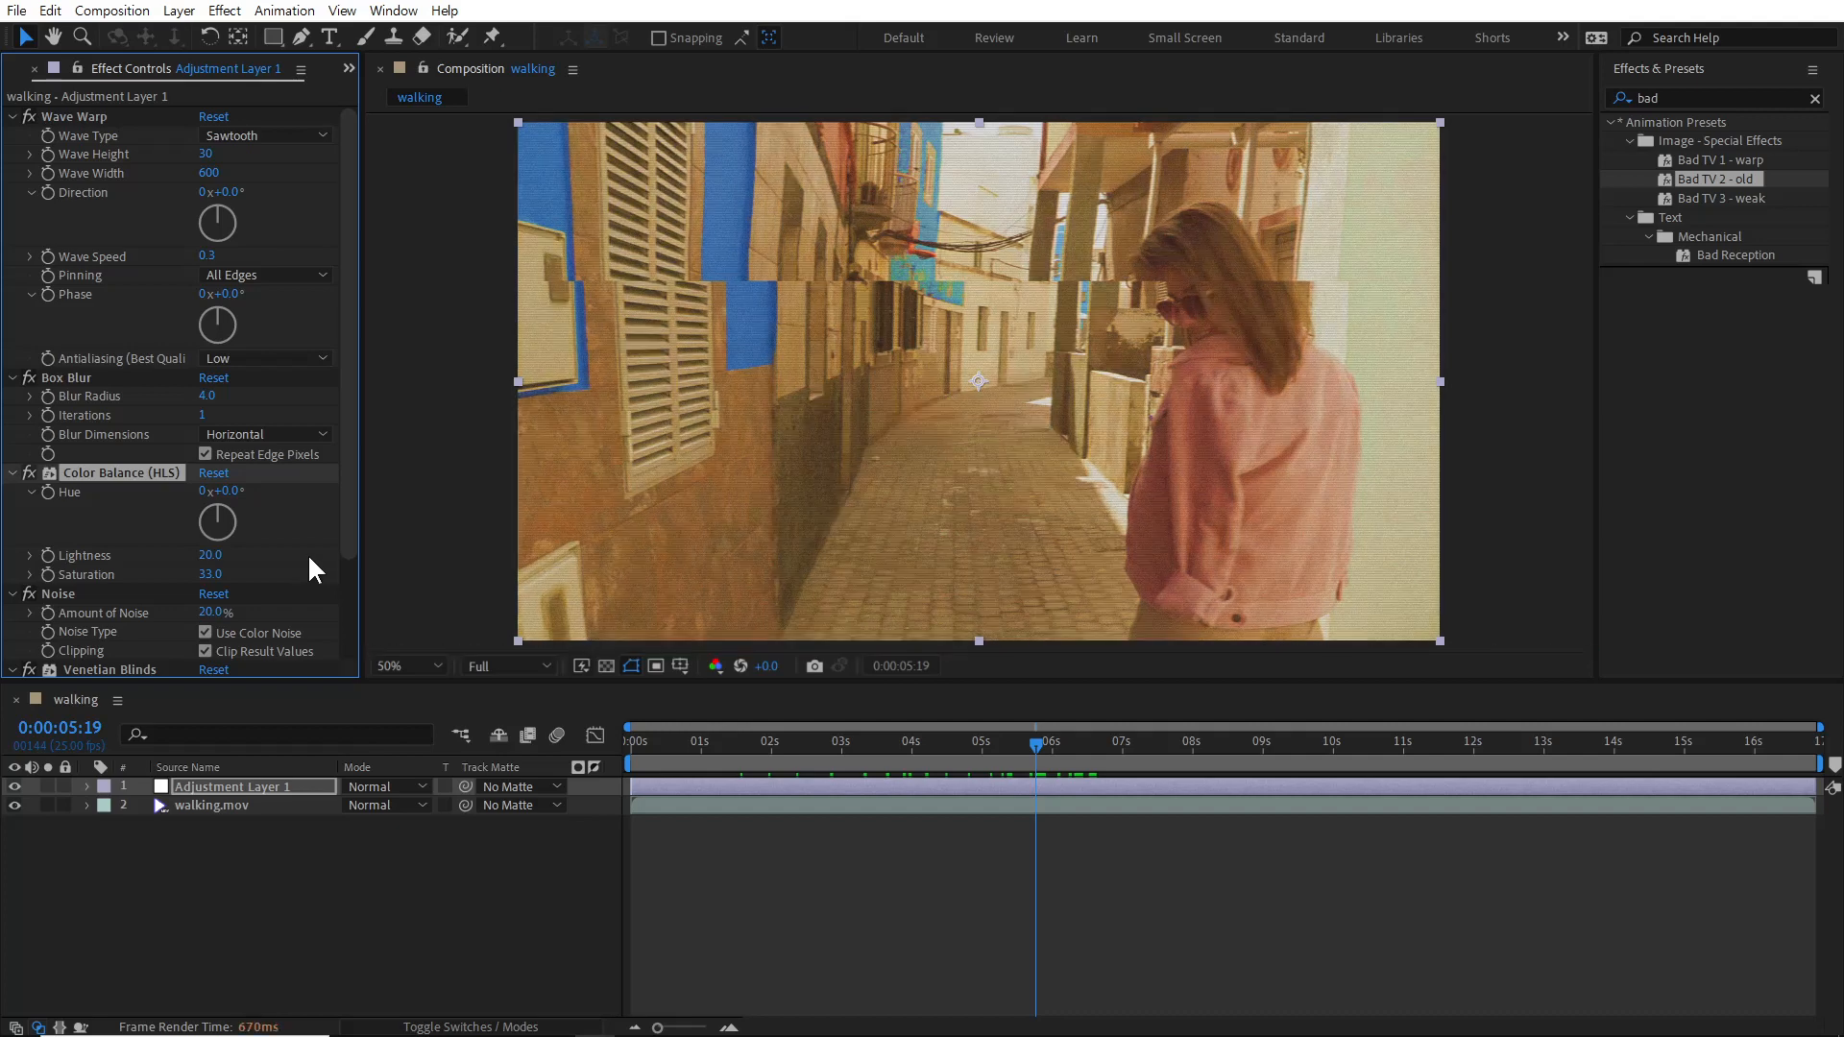
Set the Noise effect's amount to 25% with Use Color Noise off, and preview the grain on the footage.
{"action": "left_click_drag", "start_coordinate": [348, 473], "coordinate": [347, 602]}
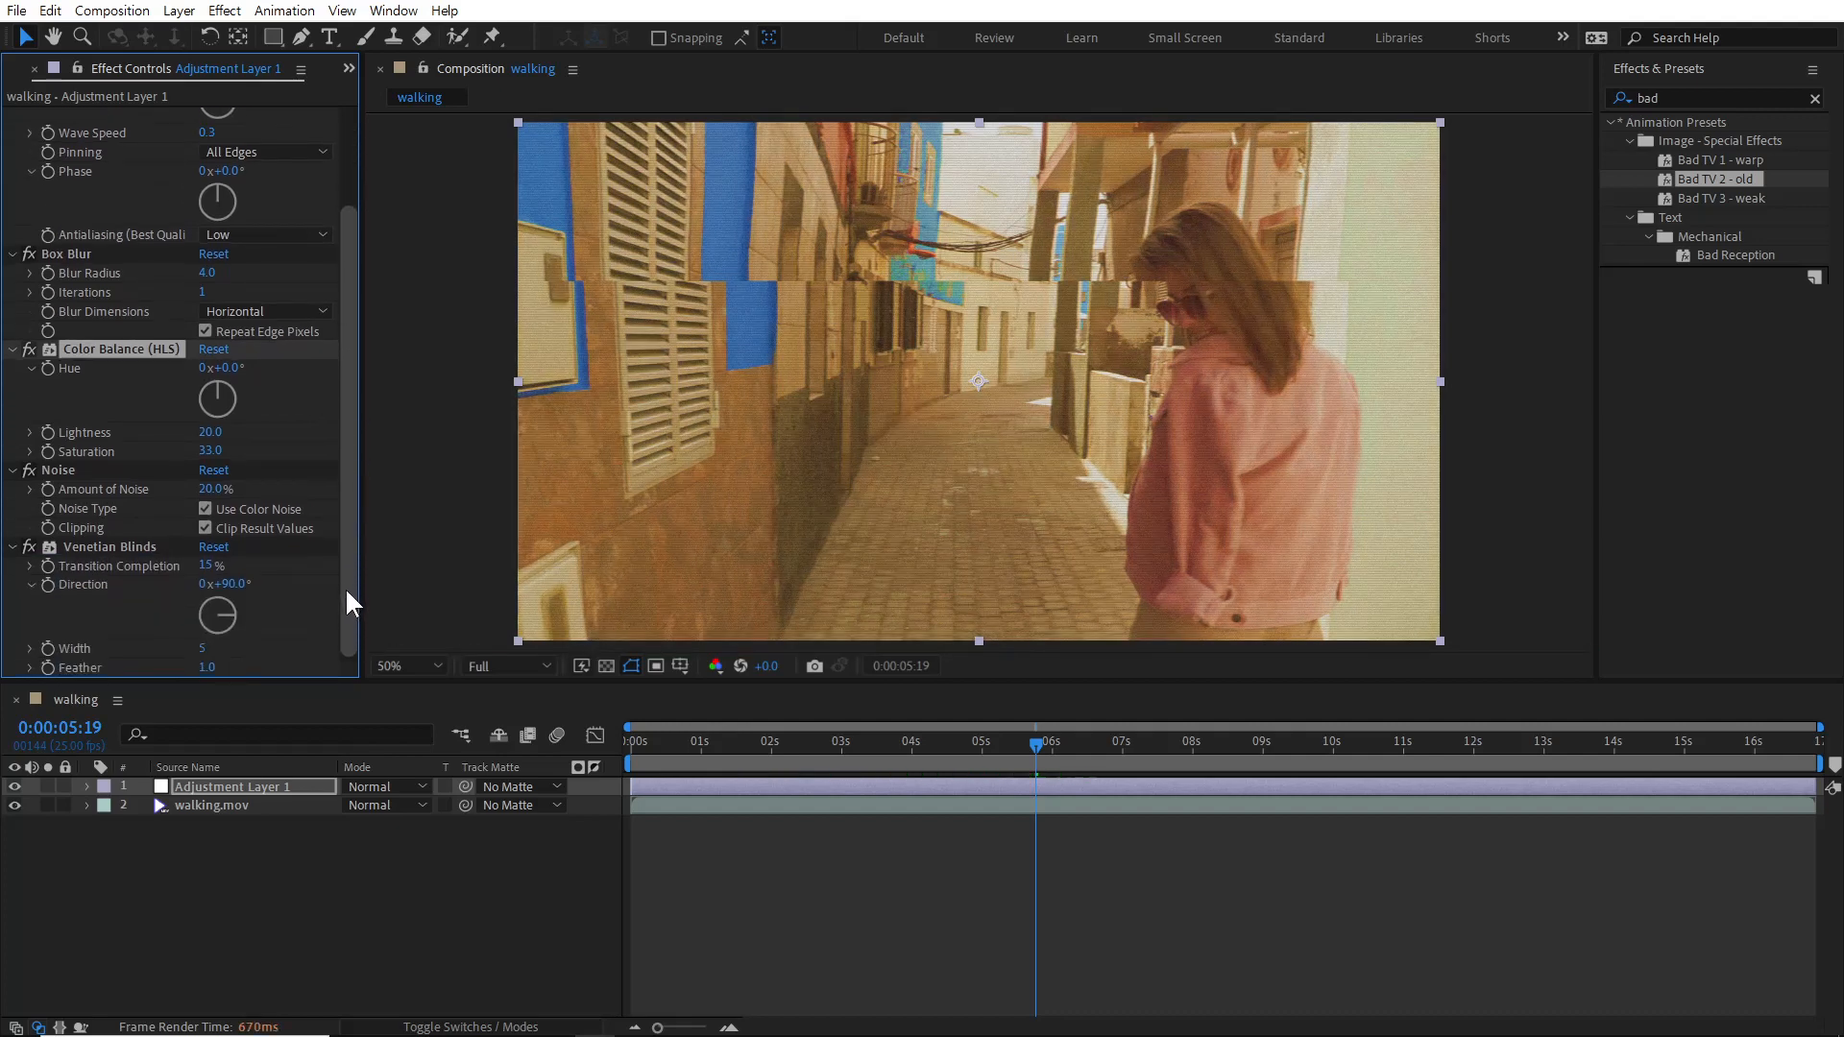
{"action": "left_click", "coordinate": [74, 471]}
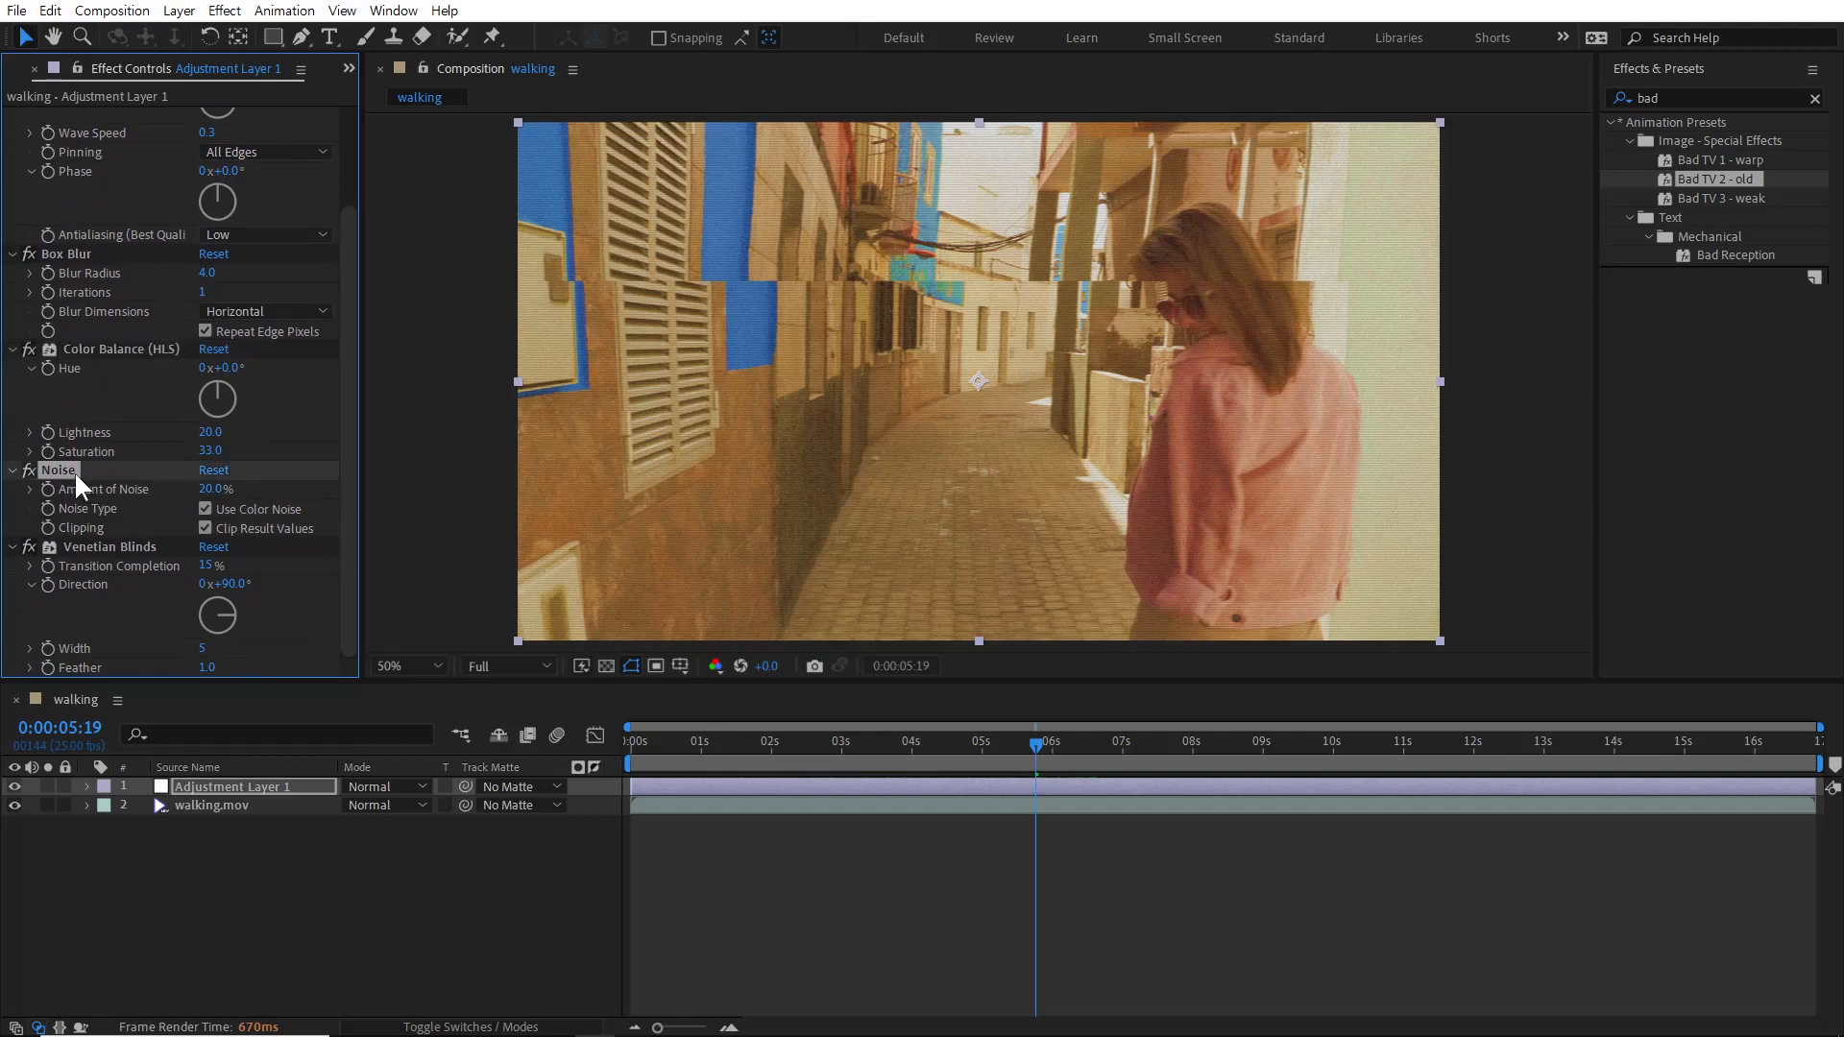
{"action": "left_click", "coordinate": [208, 490]}
{"action": "type", "text": "25"}
{"action": "key", "text": "Return"}
{"action": "left_click", "coordinate": [205, 509]}
{"action": "left_click", "coordinate": [359, 897]}
{"action": "left_click_drag", "start_coordinate": [676, 747], "coordinate": [1172, 734]}
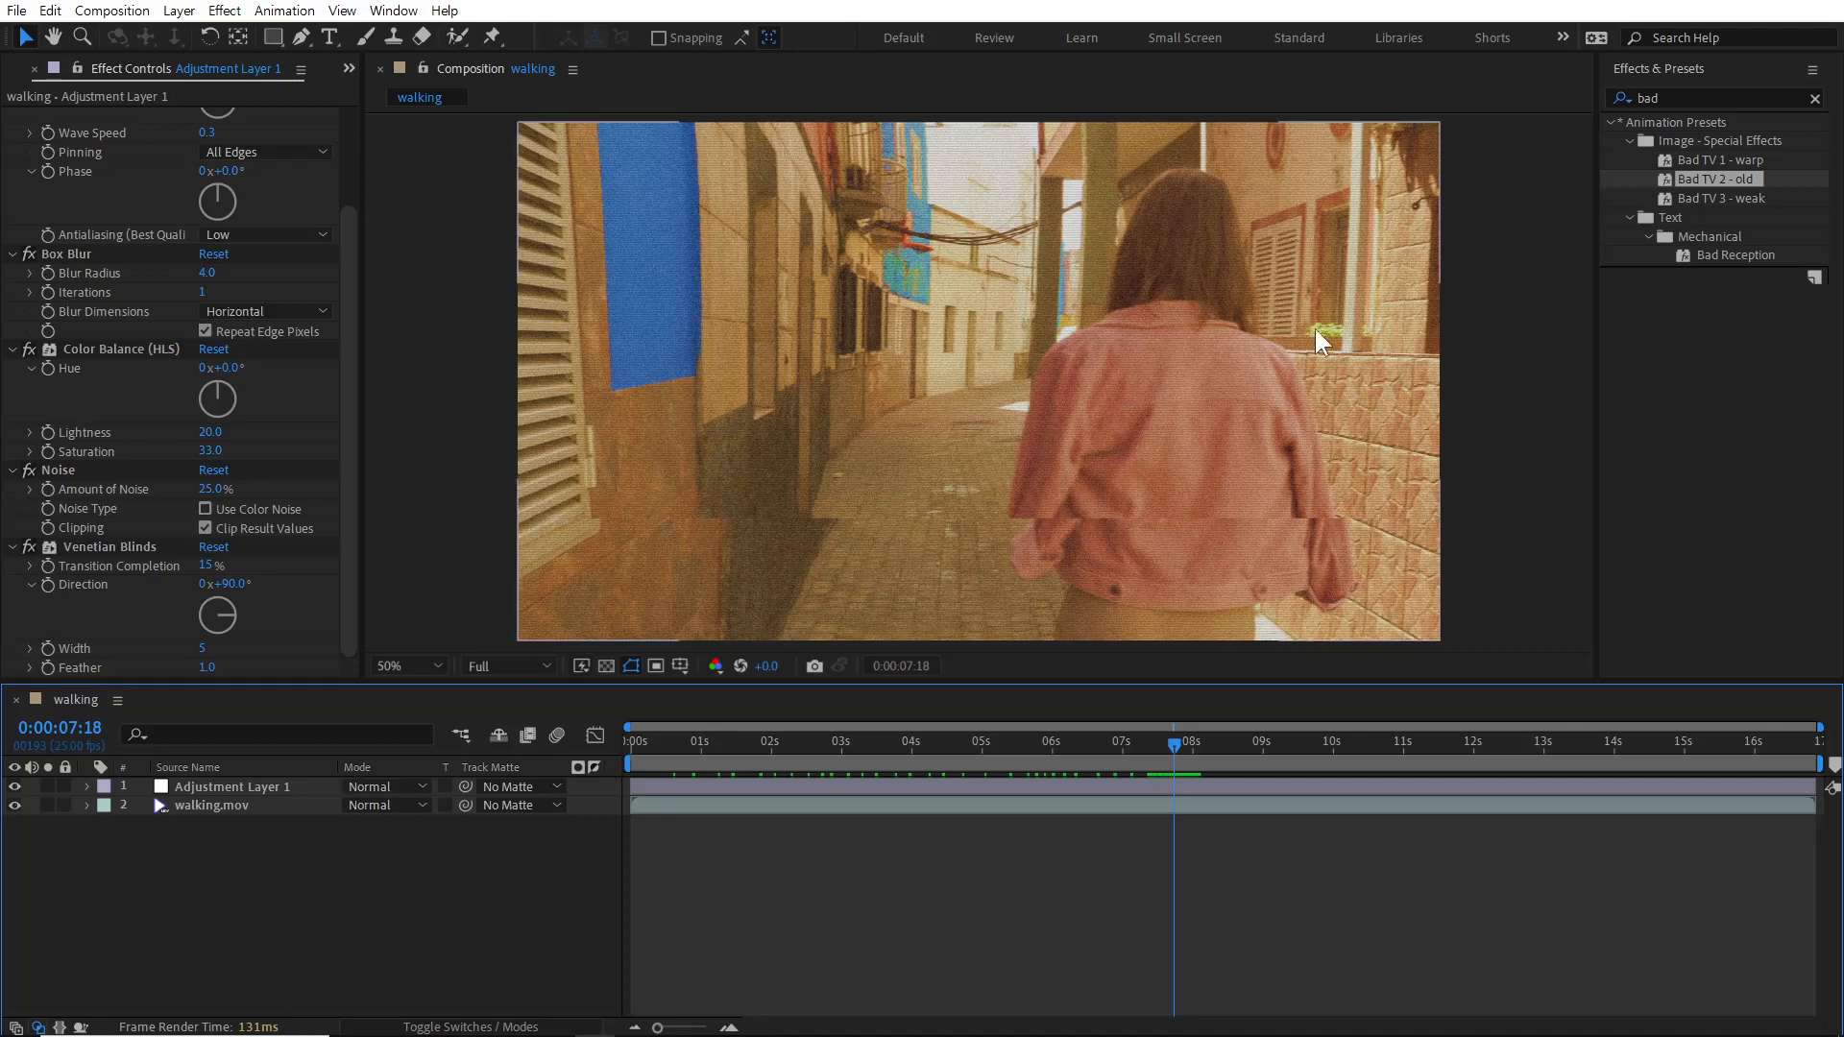
Add a new adjustment layer to the walking composition and rename it noise.
{"action": "right_click", "coordinate": [215, 855]}
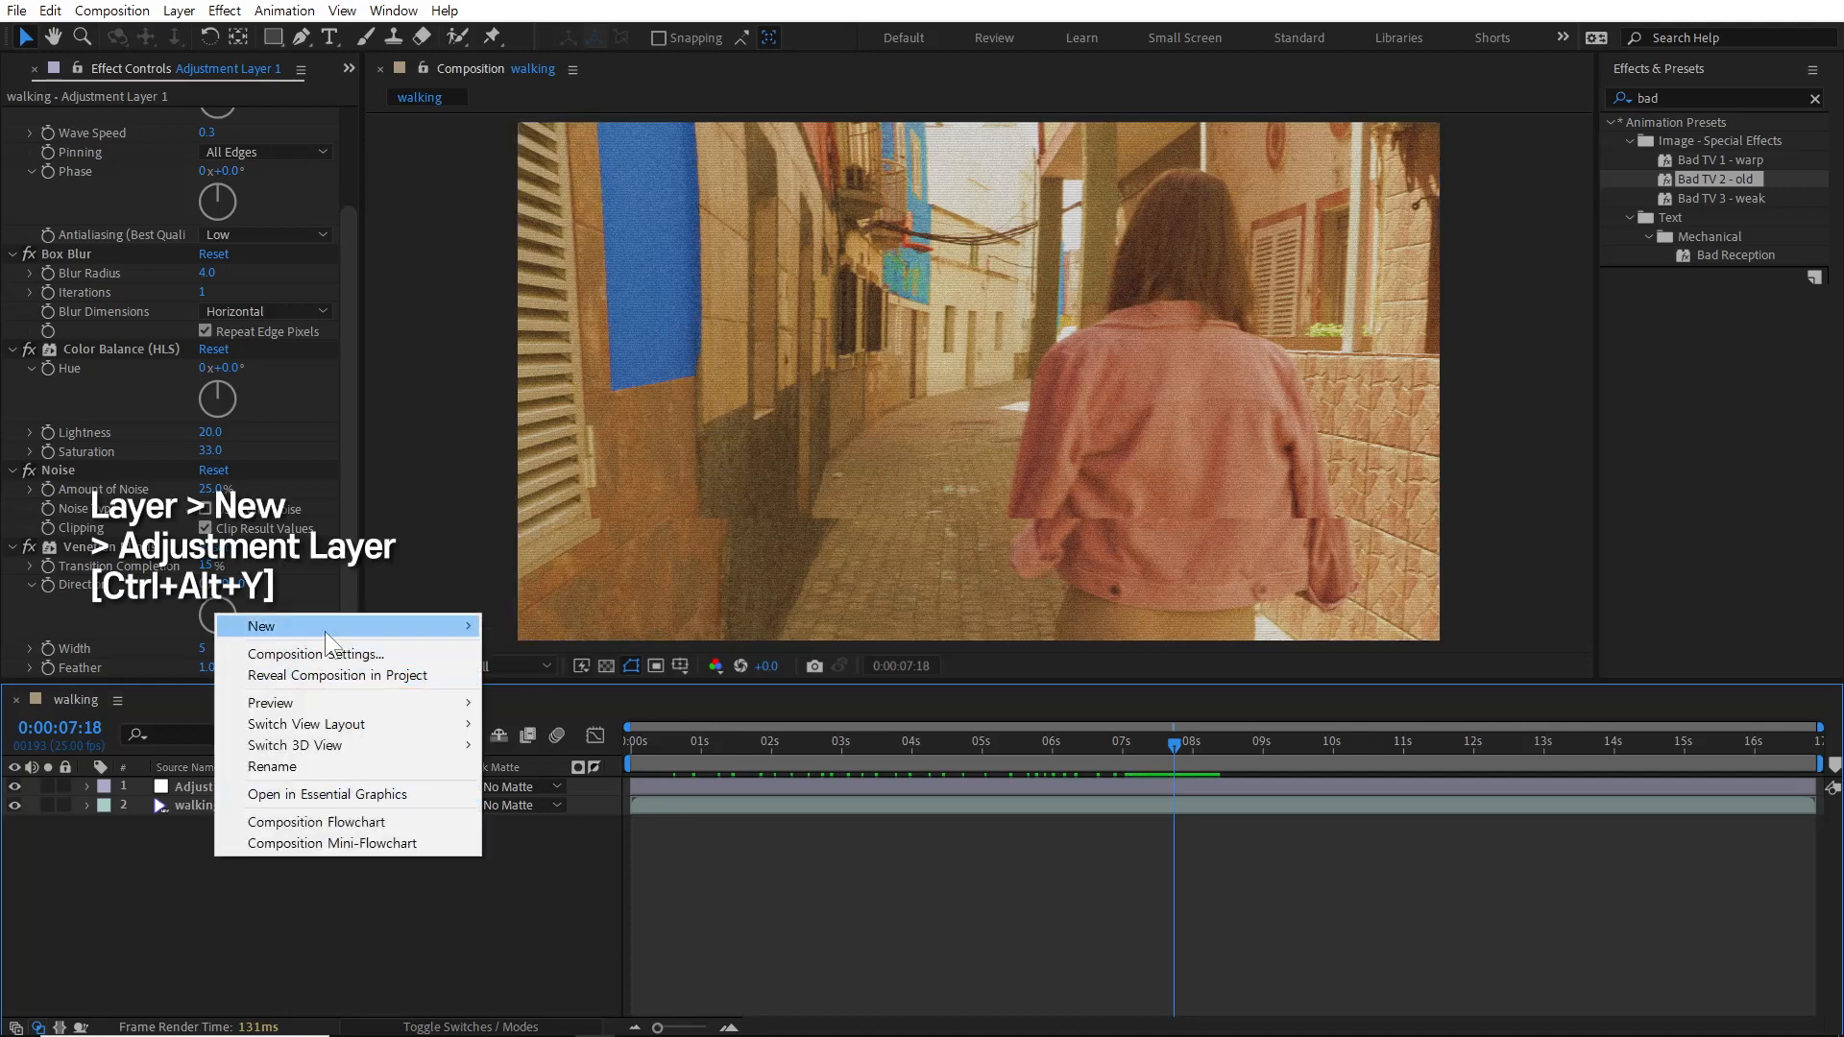
{"action": "mouse_move", "coordinate": [324, 632]}
{"action": "left_click", "coordinate": [615, 779]}
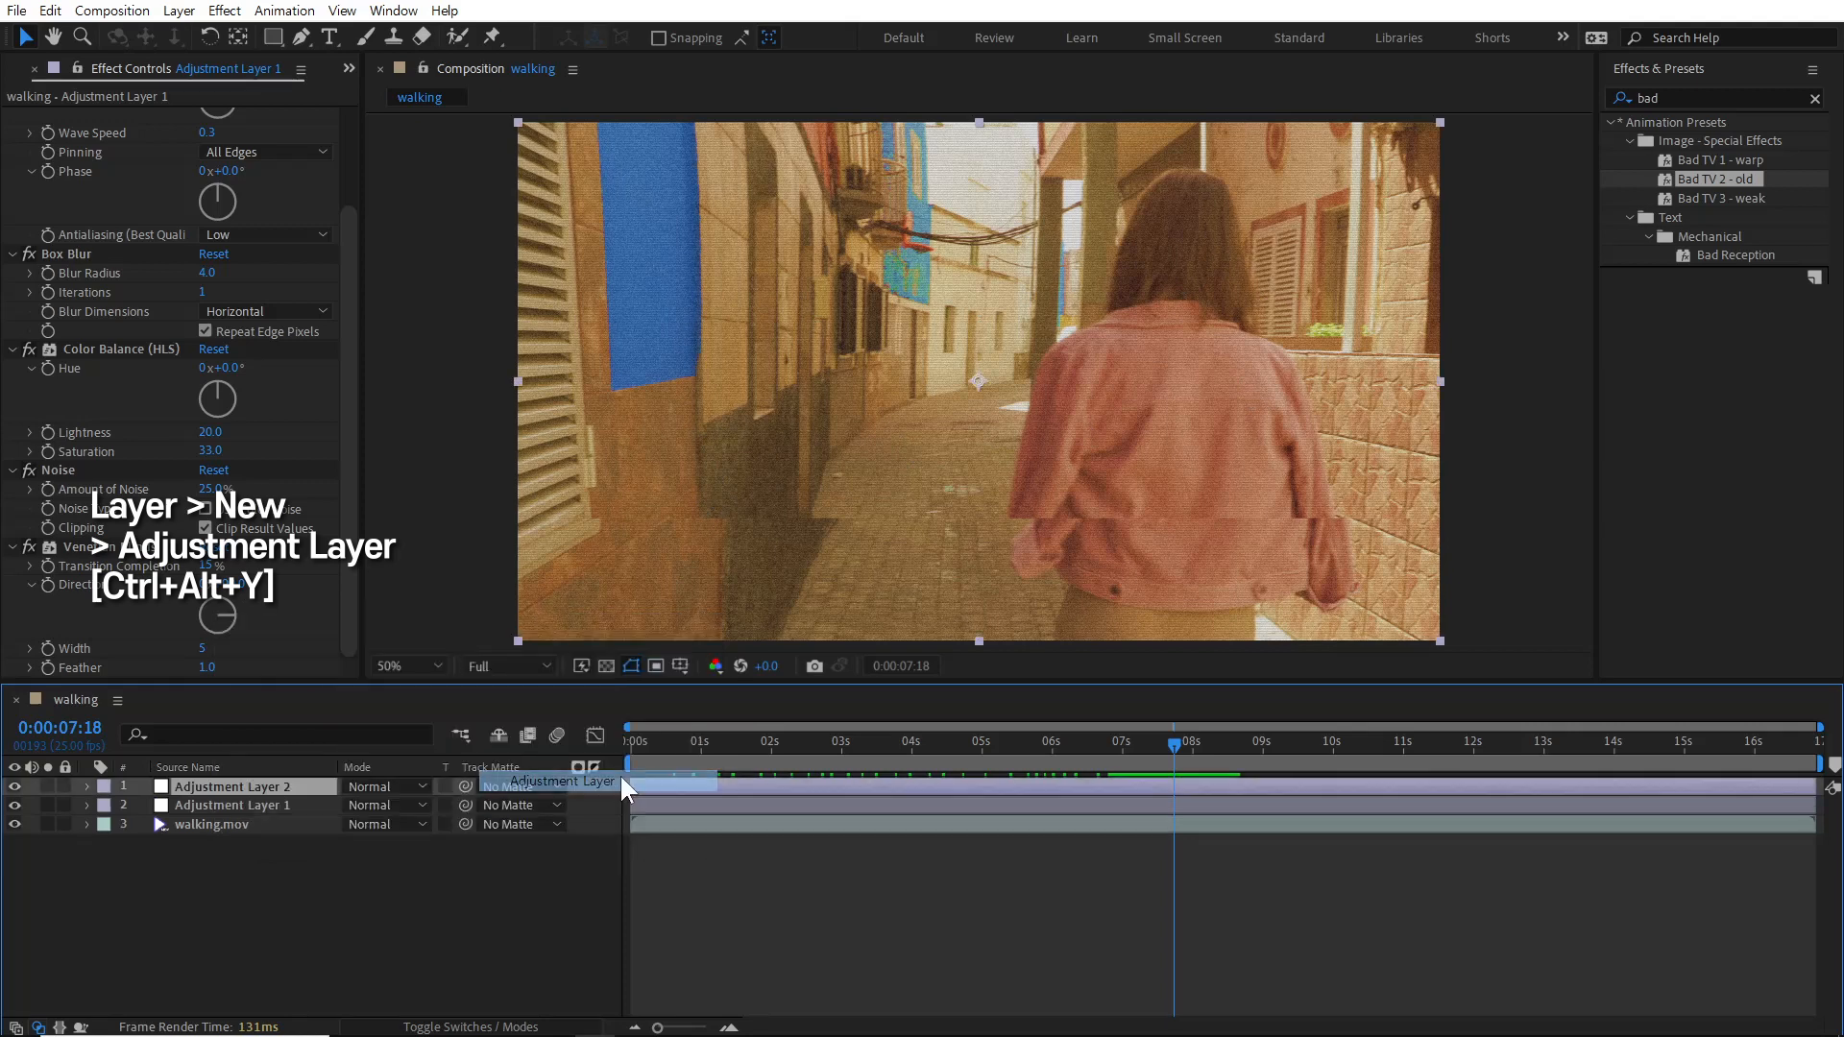
{"action": "key", "text": "Return"}
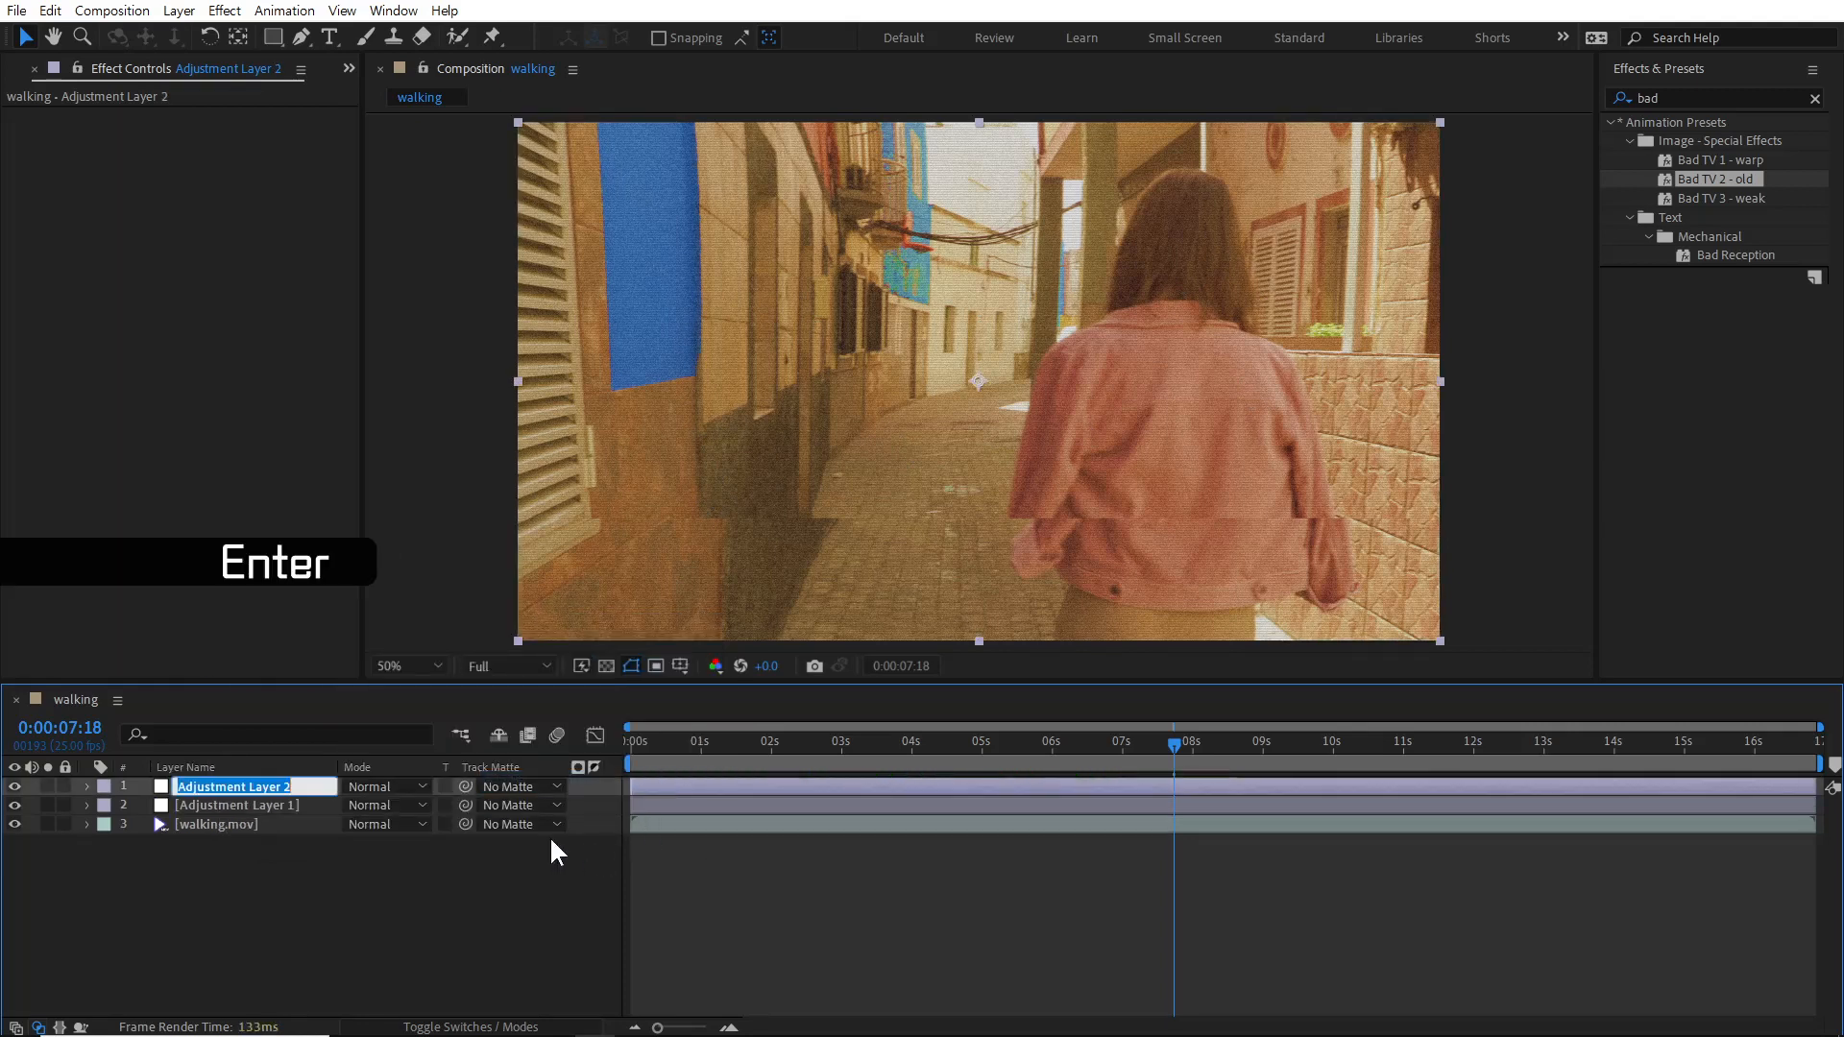
{"action": "key", "text": "BackSpace"}
{"action": "type", "text": "noise"}
{"action": "key", "text": "Return"}
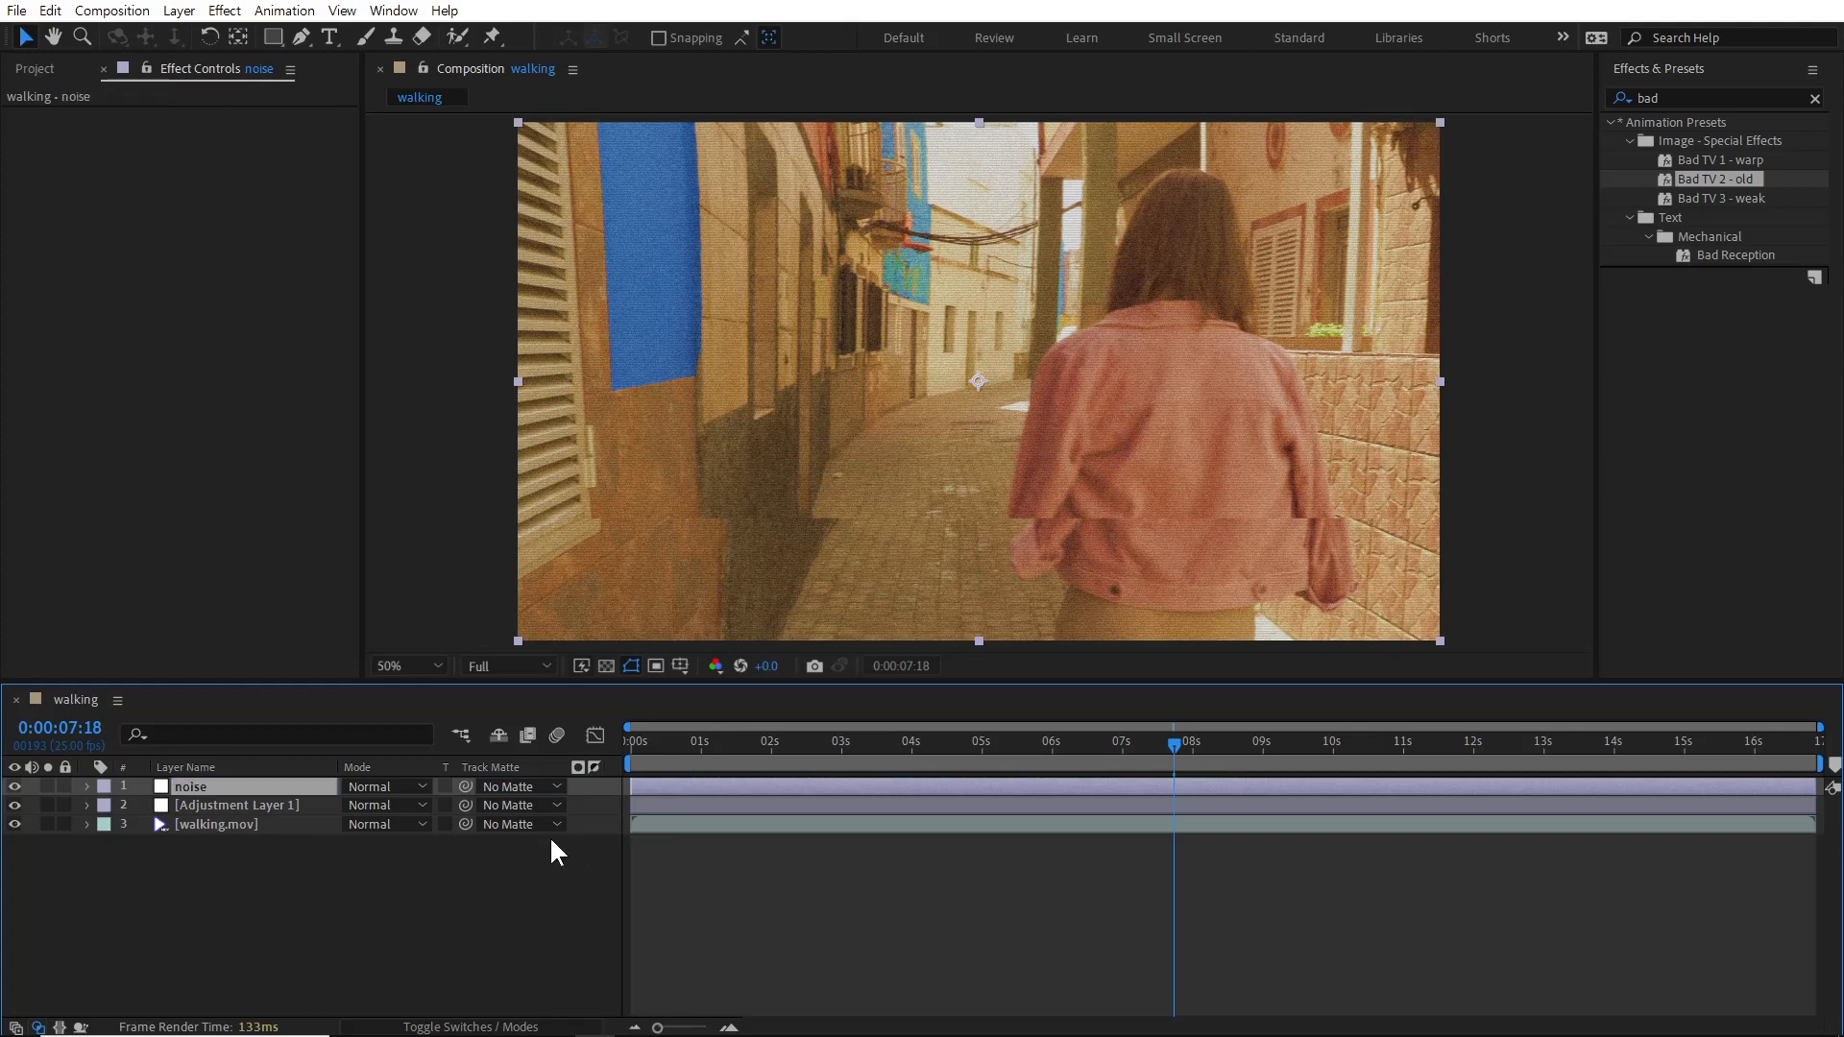
Apply the Fractal Noise effect to the noise adjustment layer.
{"action": "right_click", "coordinate": [291, 786]}
{"action": "mouse_move", "coordinate": [394, 494]}
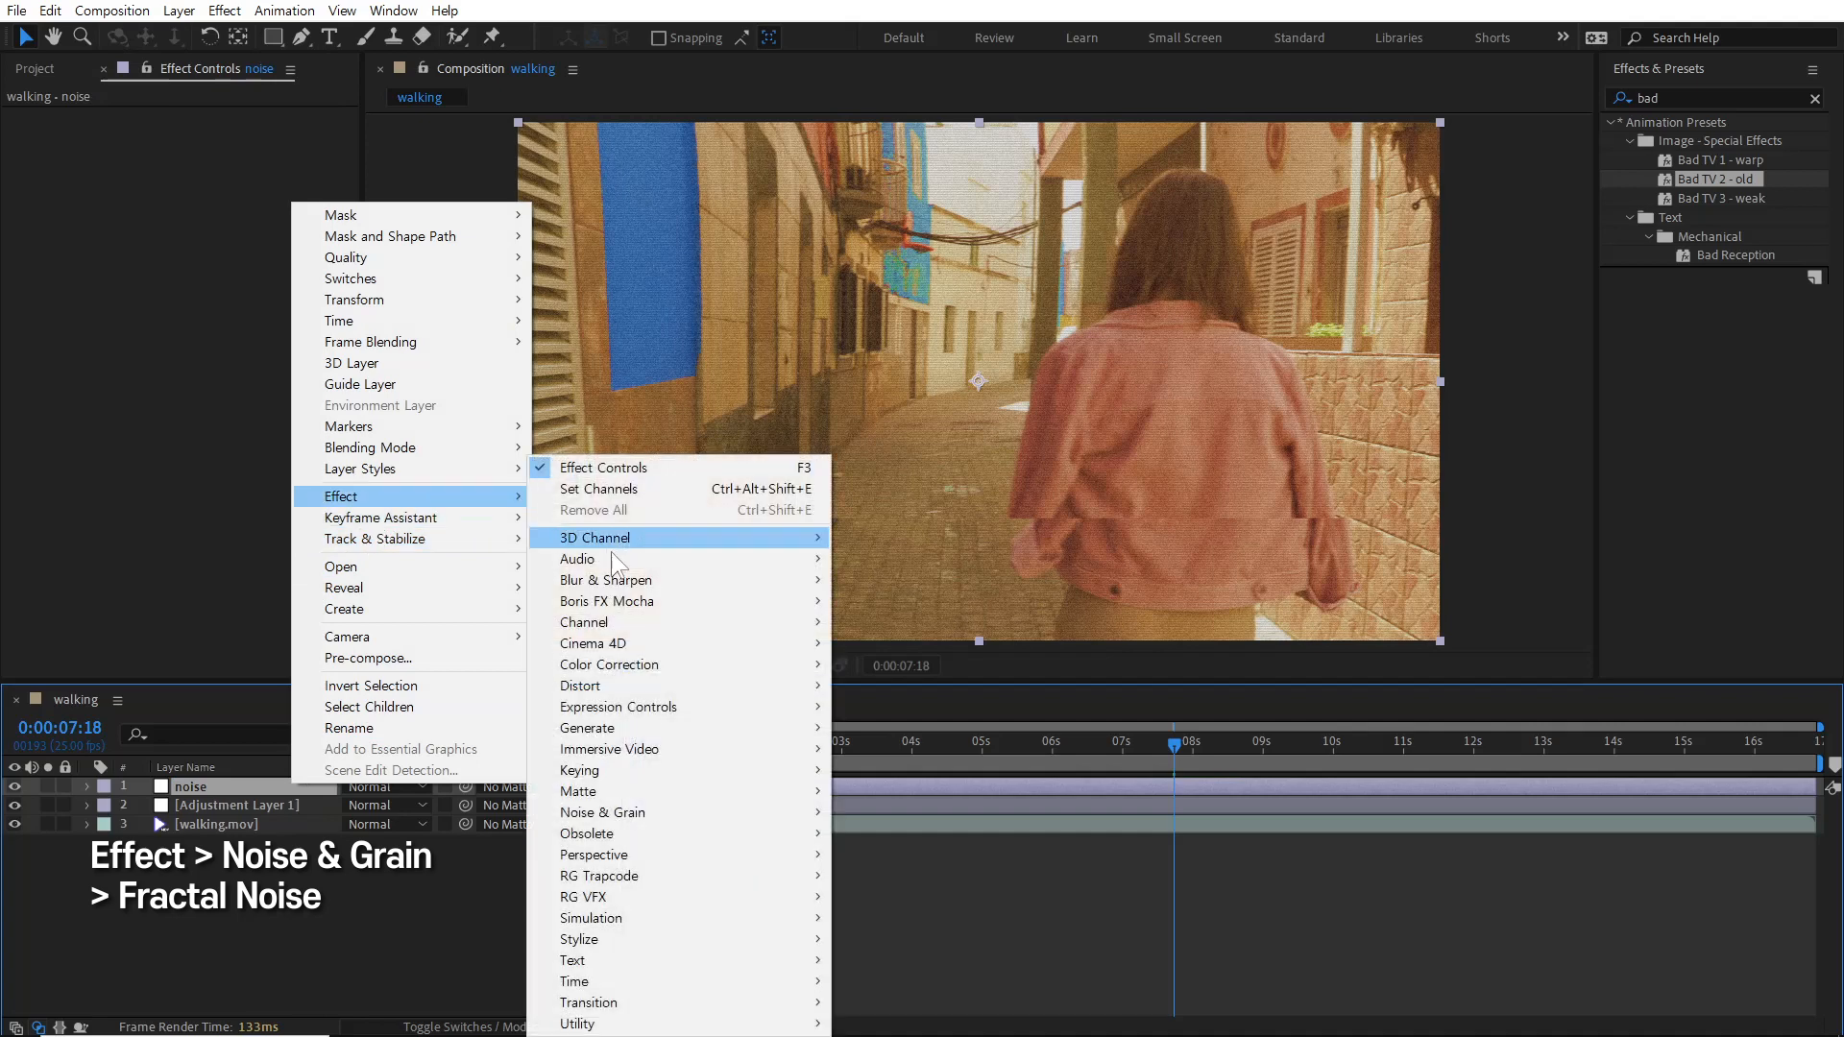
{"action": "mouse_move", "coordinate": [672, 814]}
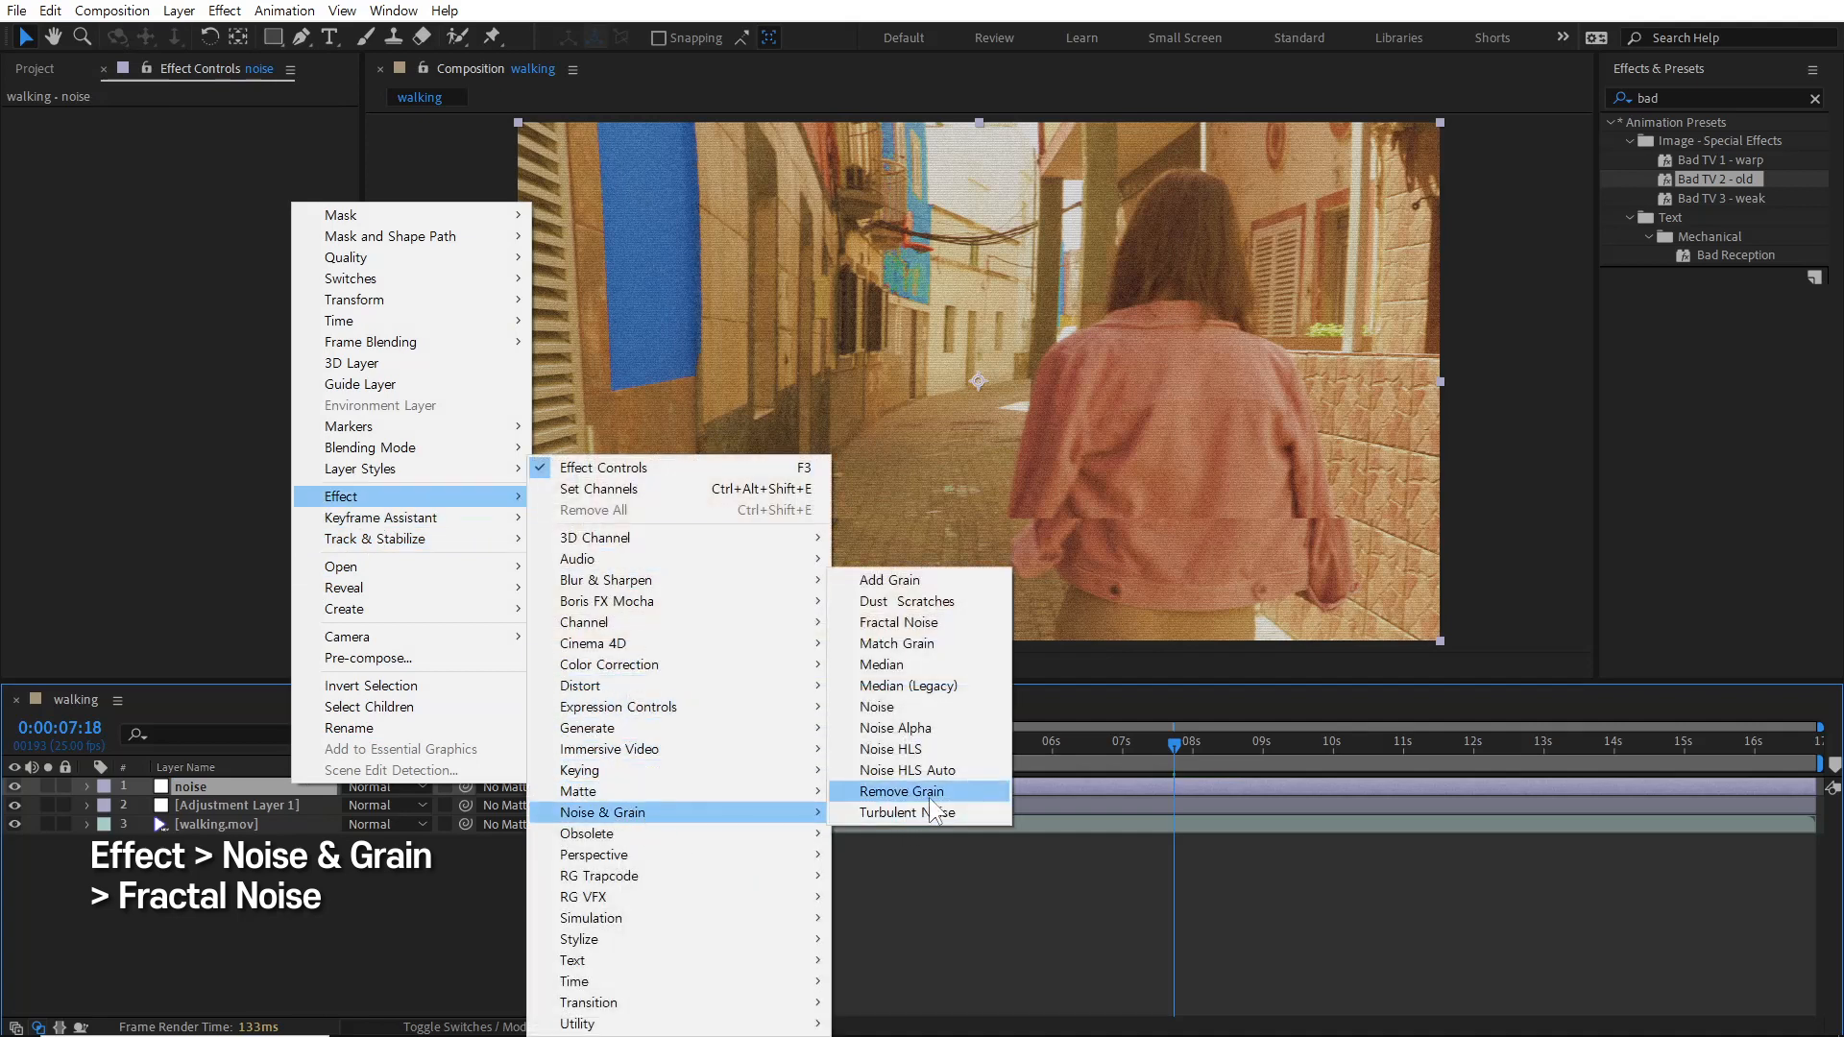
{"action": "left_click", "coordinate": [961, 620]}
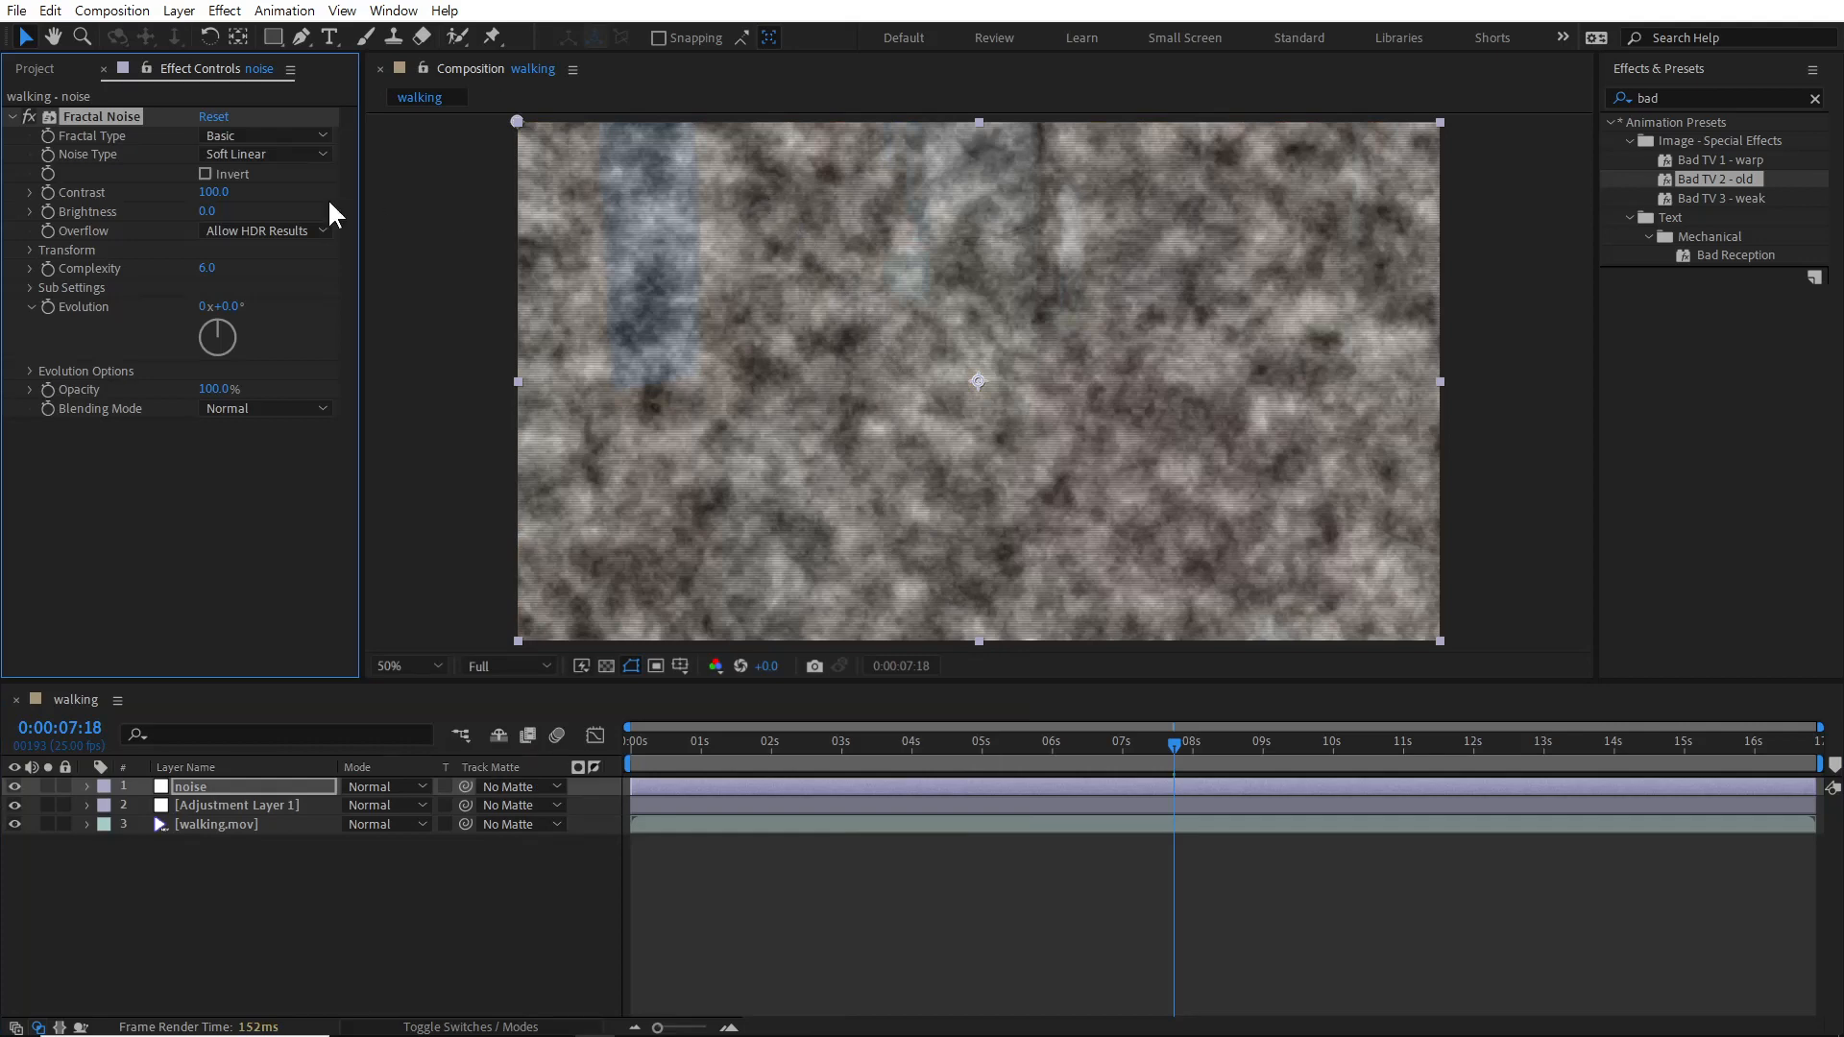
Set the Fractal Noise contrast to 730 and brightness to 242 to leave only sparse dark specks.
{"action": "left_click_drag", "start_coordinate": [207, 192], "coordinate": [922, 204]}
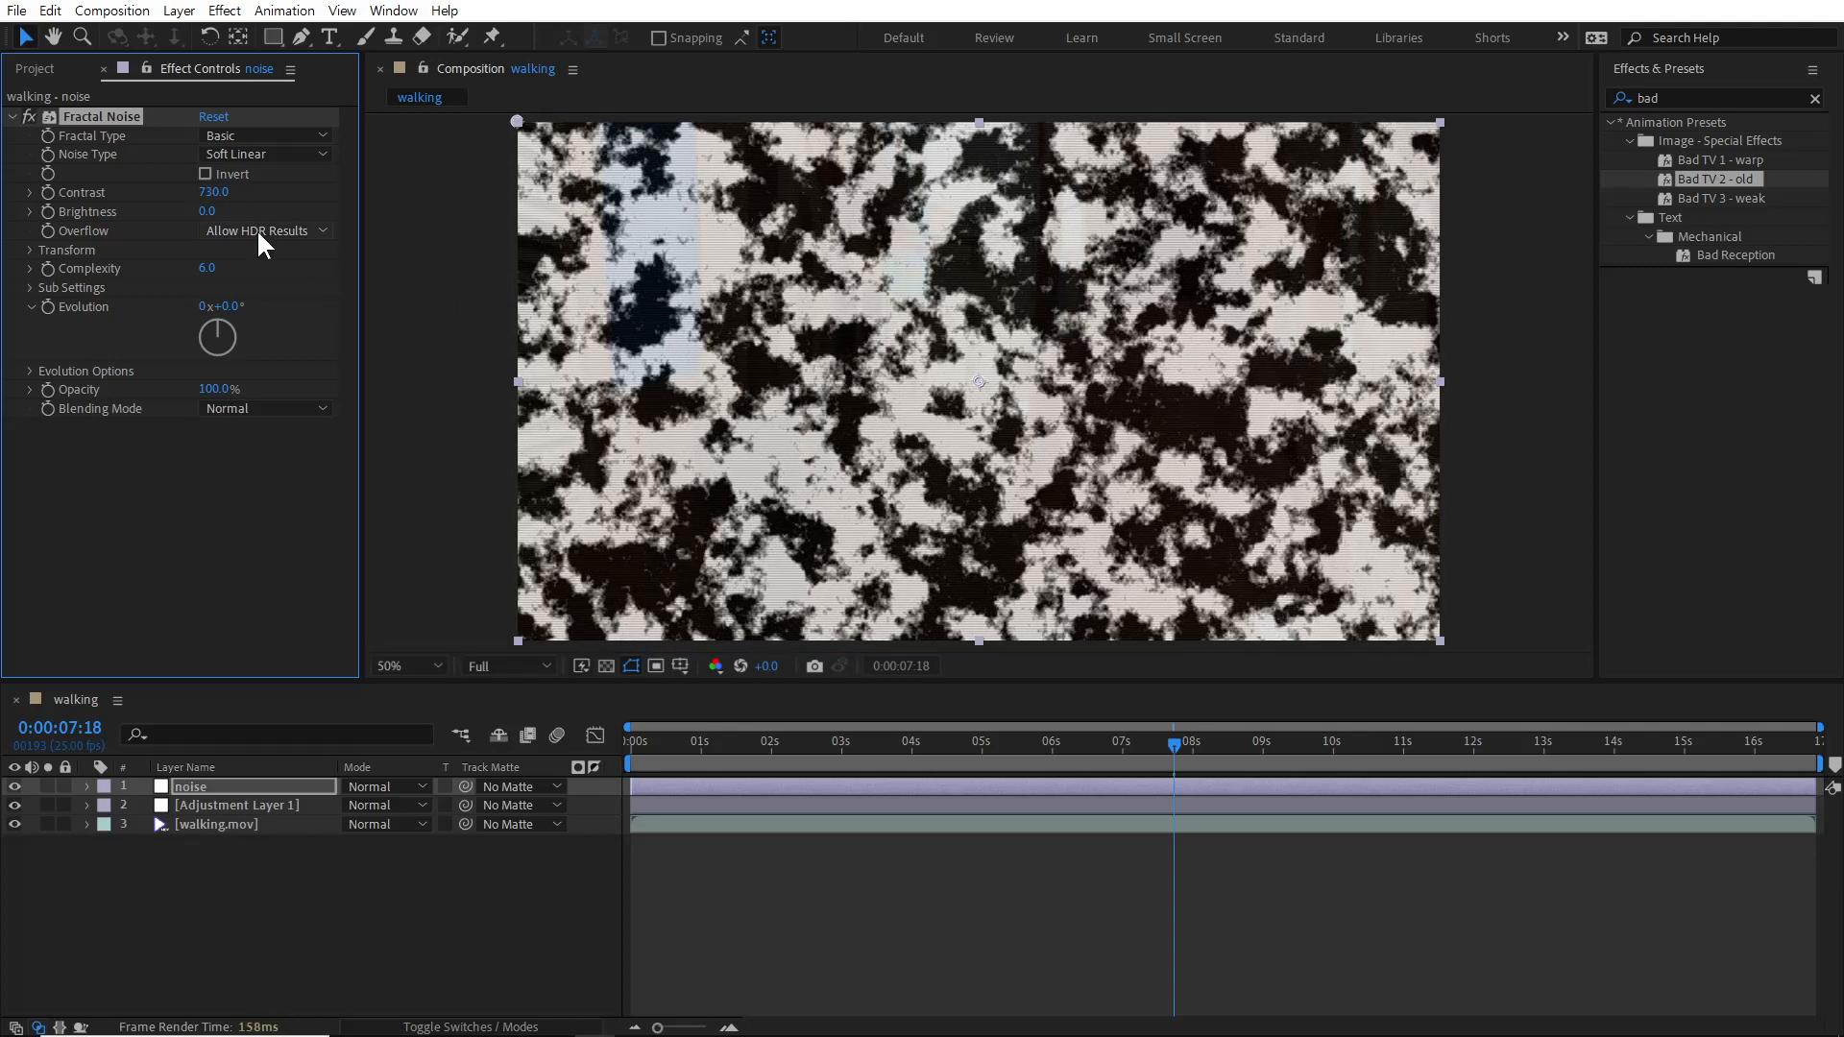
{"action": "left_click_drag", "start_coordinate": [211, 216], "coordinate": [385, 210]}
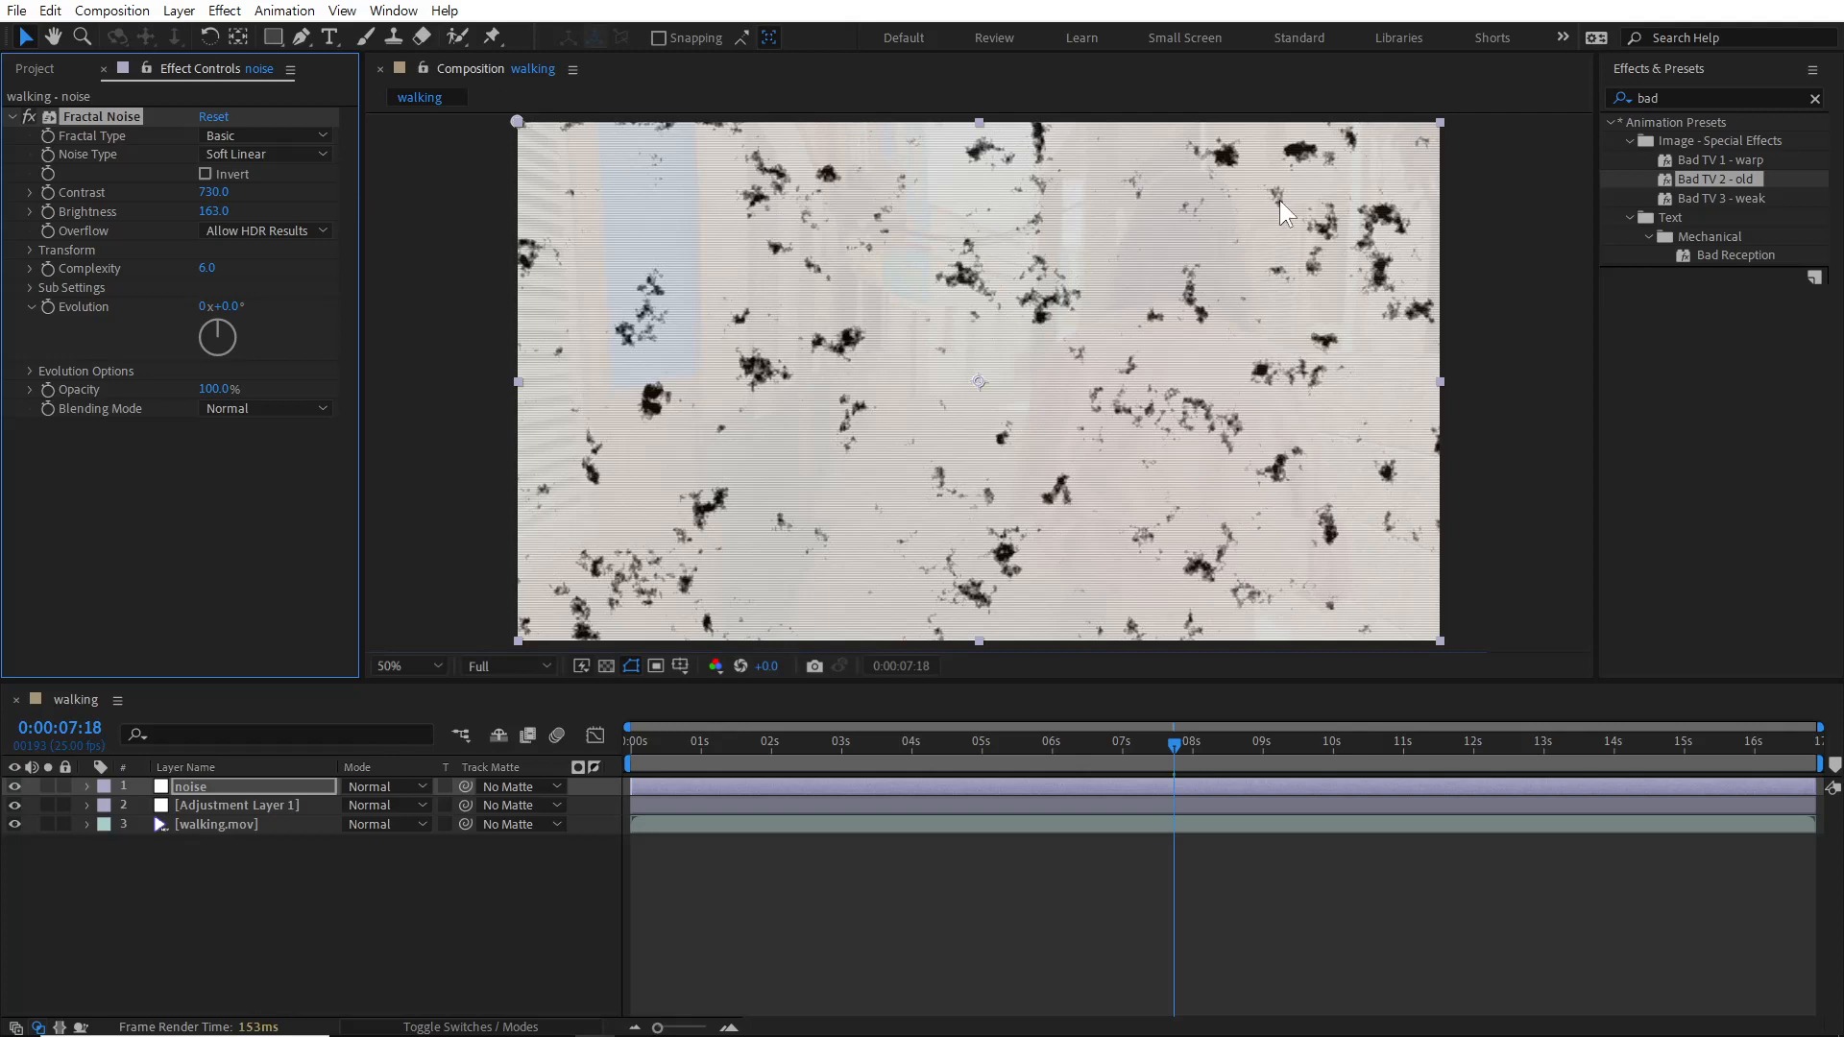
{"action": "left_click_drag", "start_coordinate": [212, 211], "coordinate": [239, 212]}
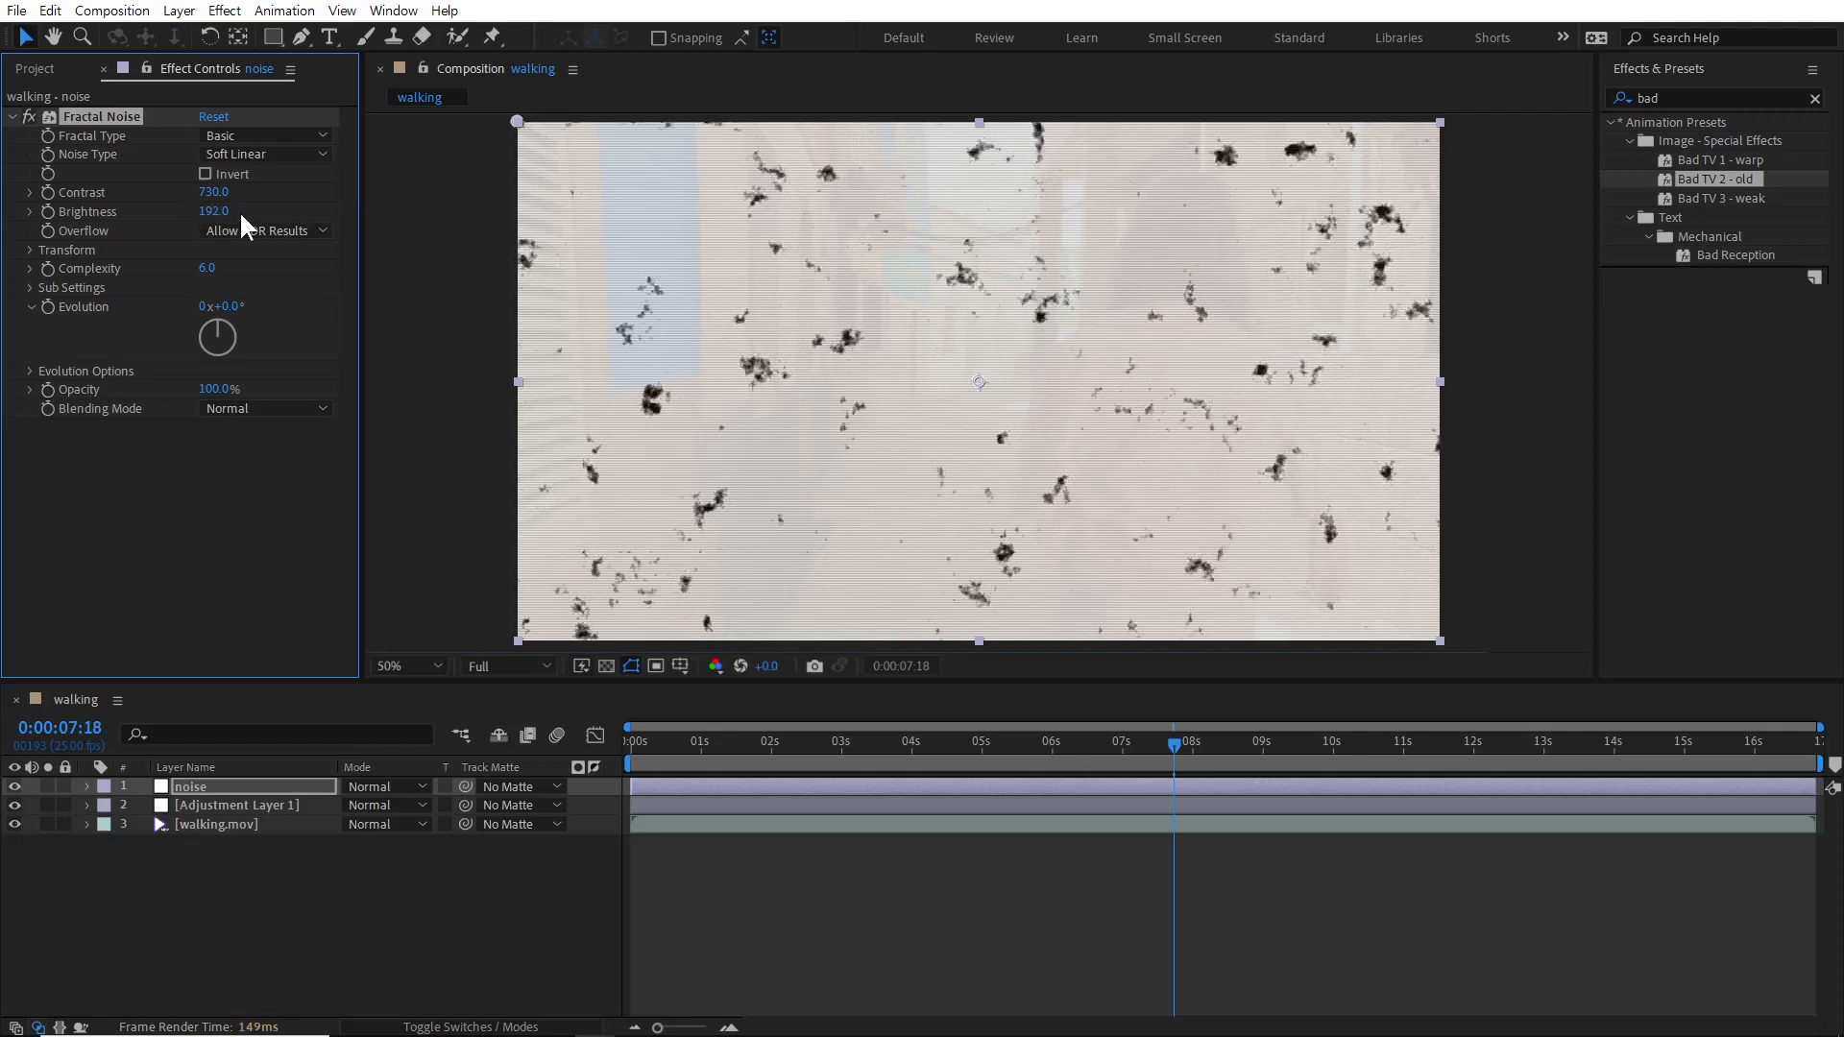
{"action": "left_click_drag", "start_coordinate": [228, 215], "coordinate": [504, 216]}
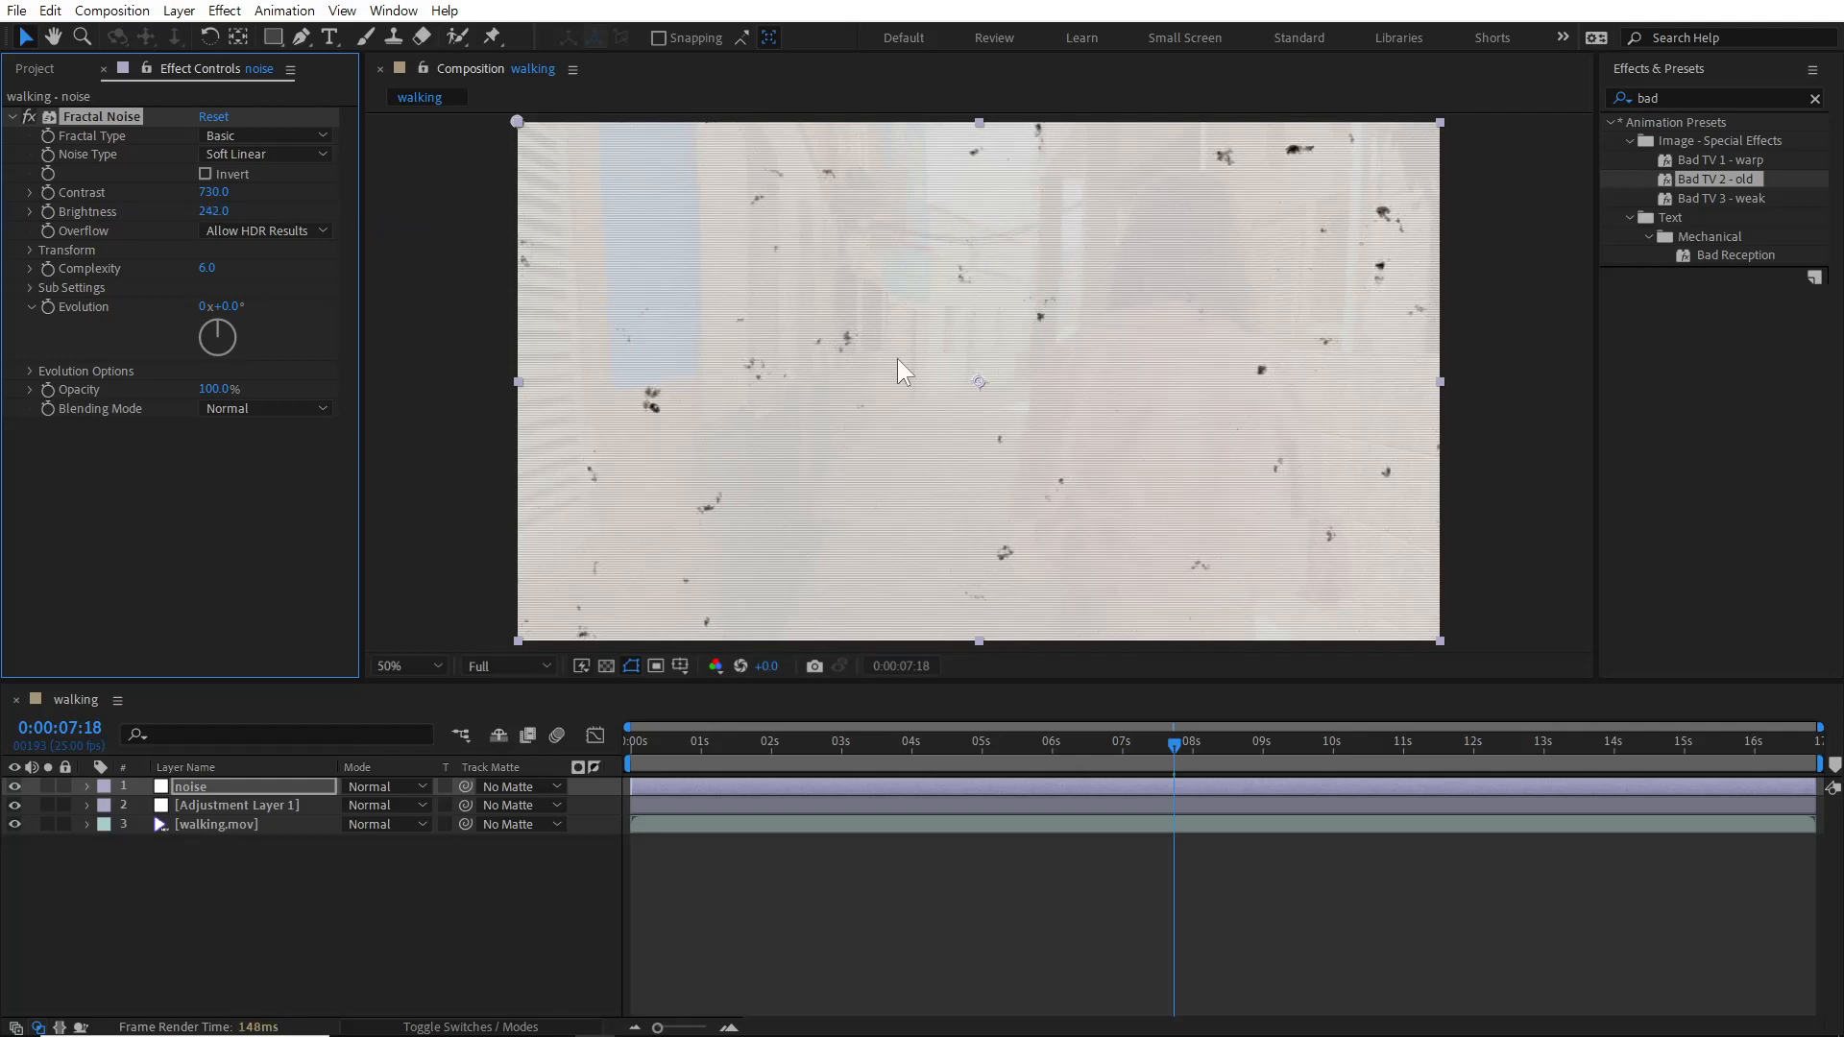
Set the Scale in the Fractal Noise transform settings to 117.
{"action": "left_click", "coordinate": [29, 249]}
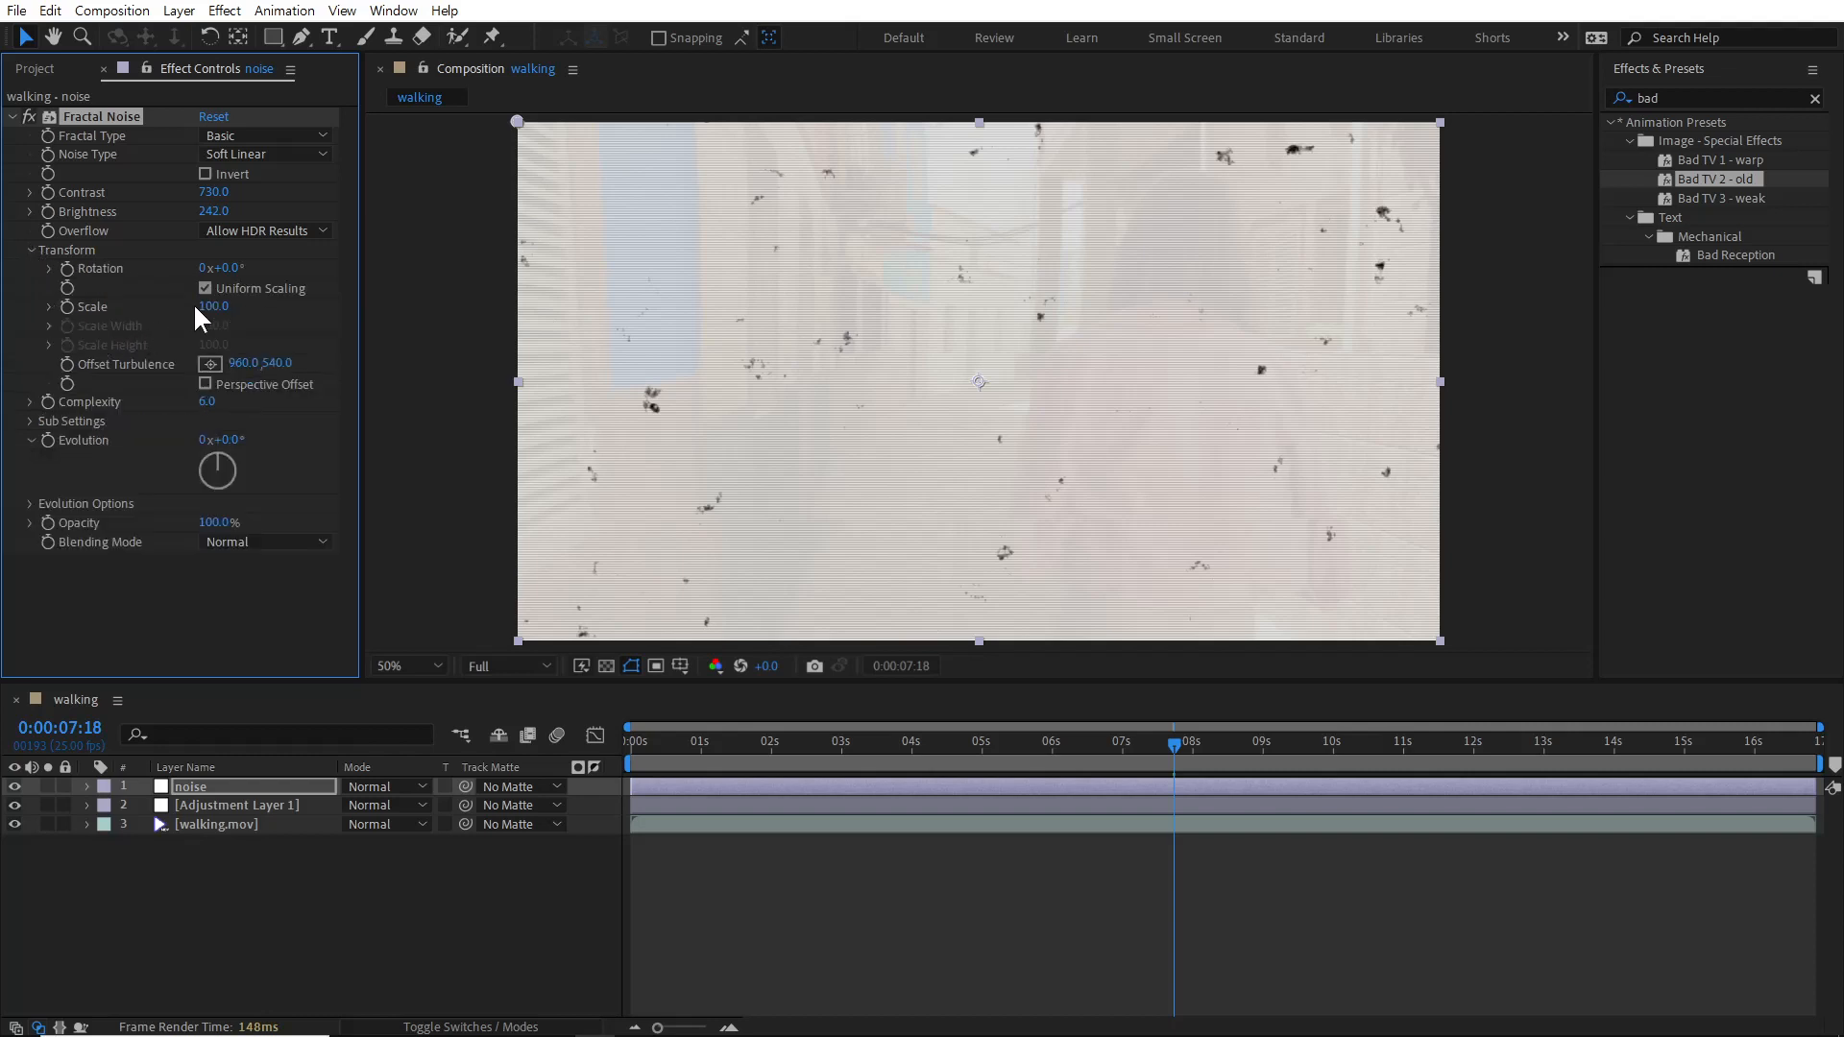
{"action": "mouse_move", "coordinate": [212, 309]}
{"action": "left_mouse_down"}
{"action": "mouse_move", "coordinate": [250, 305]}
{"action": "mouse_move", "coordinate": [226, 306]}
{"action": "left_mouse_up"}
{"action": "left_click_drag", "start_coordinate": [224, 304], "coordinate": [223, 305]}
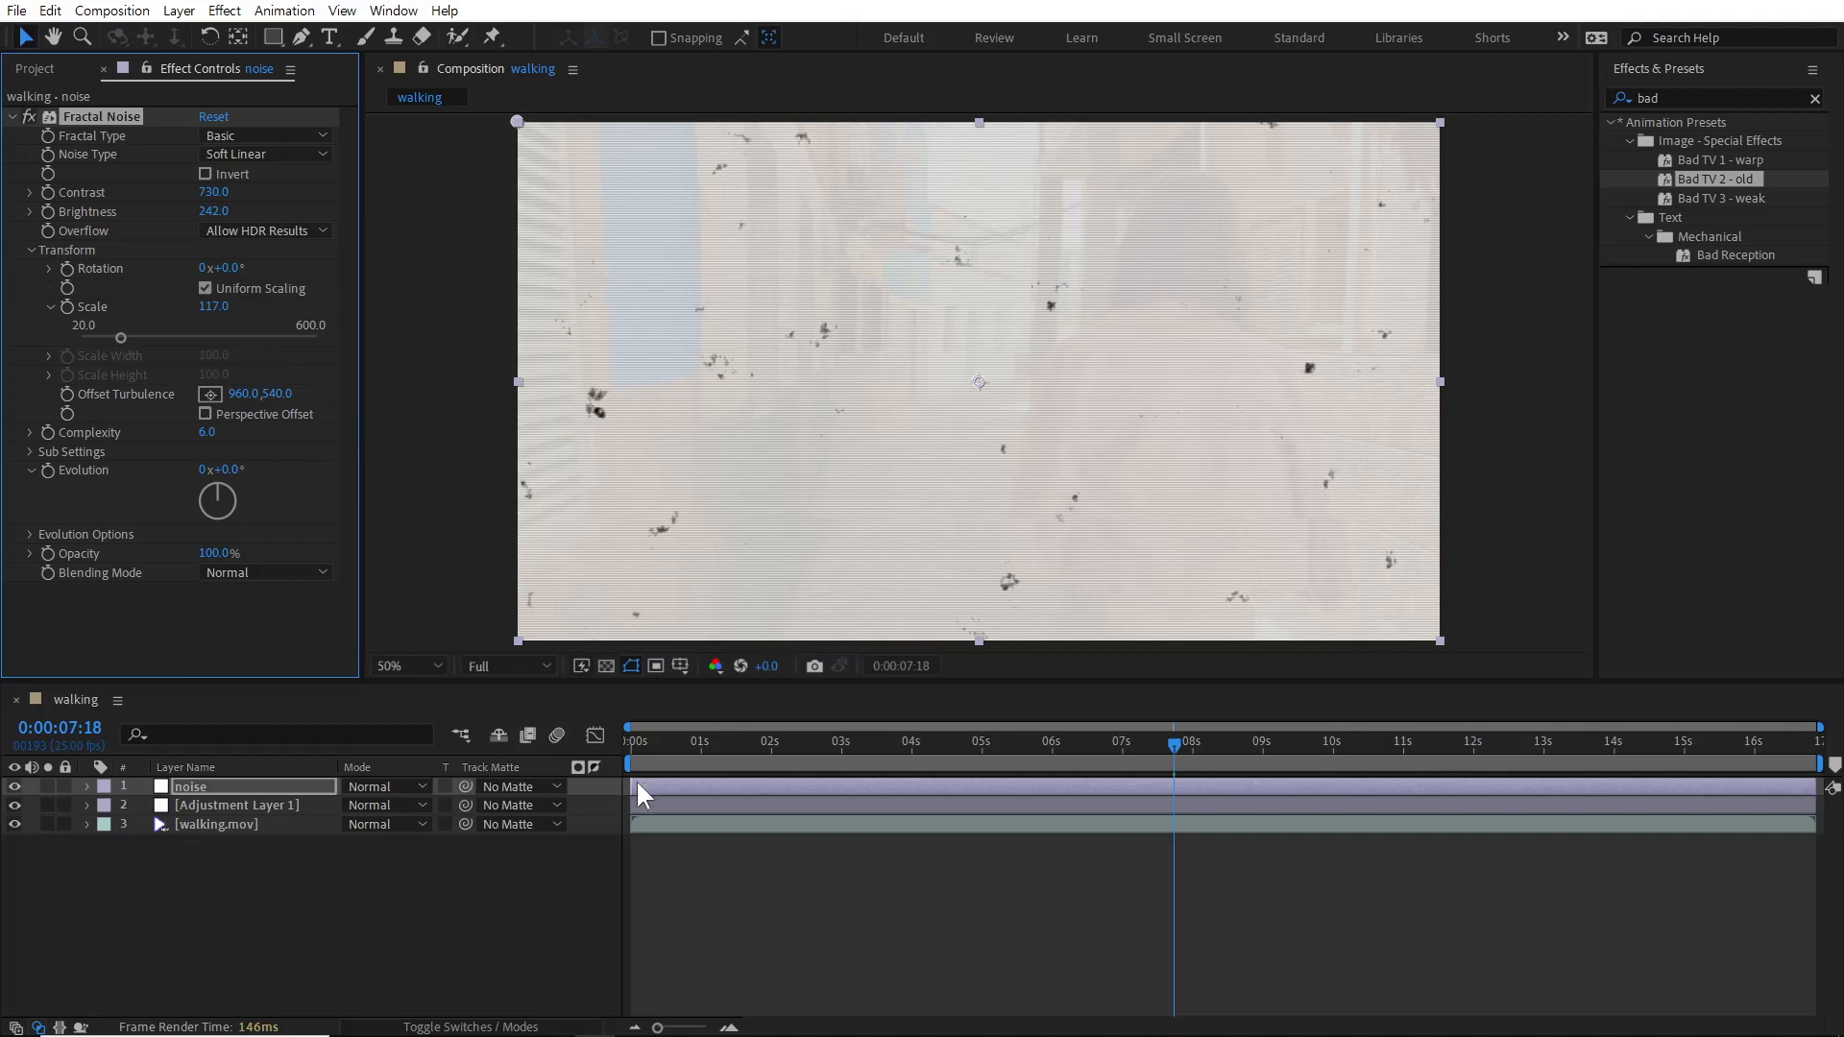
Add the expression time*200 to the Random Seed of the noise layer's Fractal Noise effect.
{"action": "left_click", "coordinate": [648, 737]}
{"action": "key", "text": "space"}
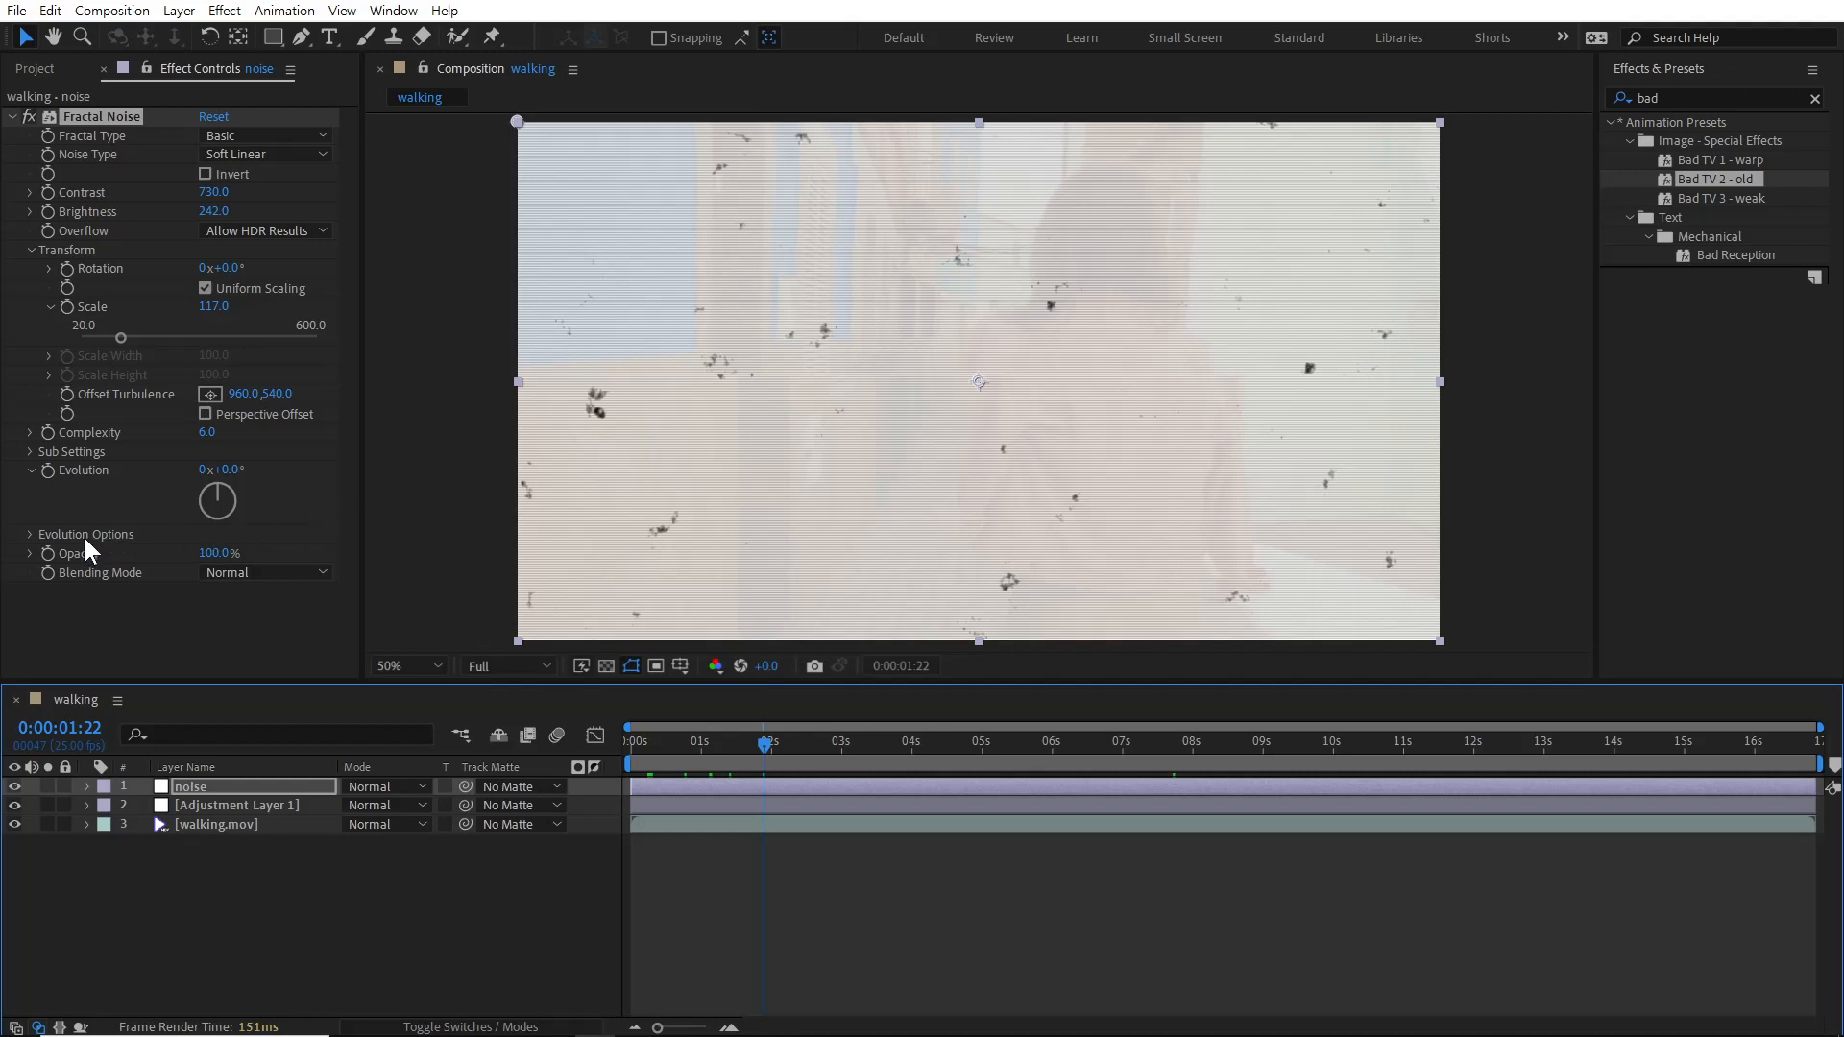
{"action": "left_click", "coordinate": [29, 534]}
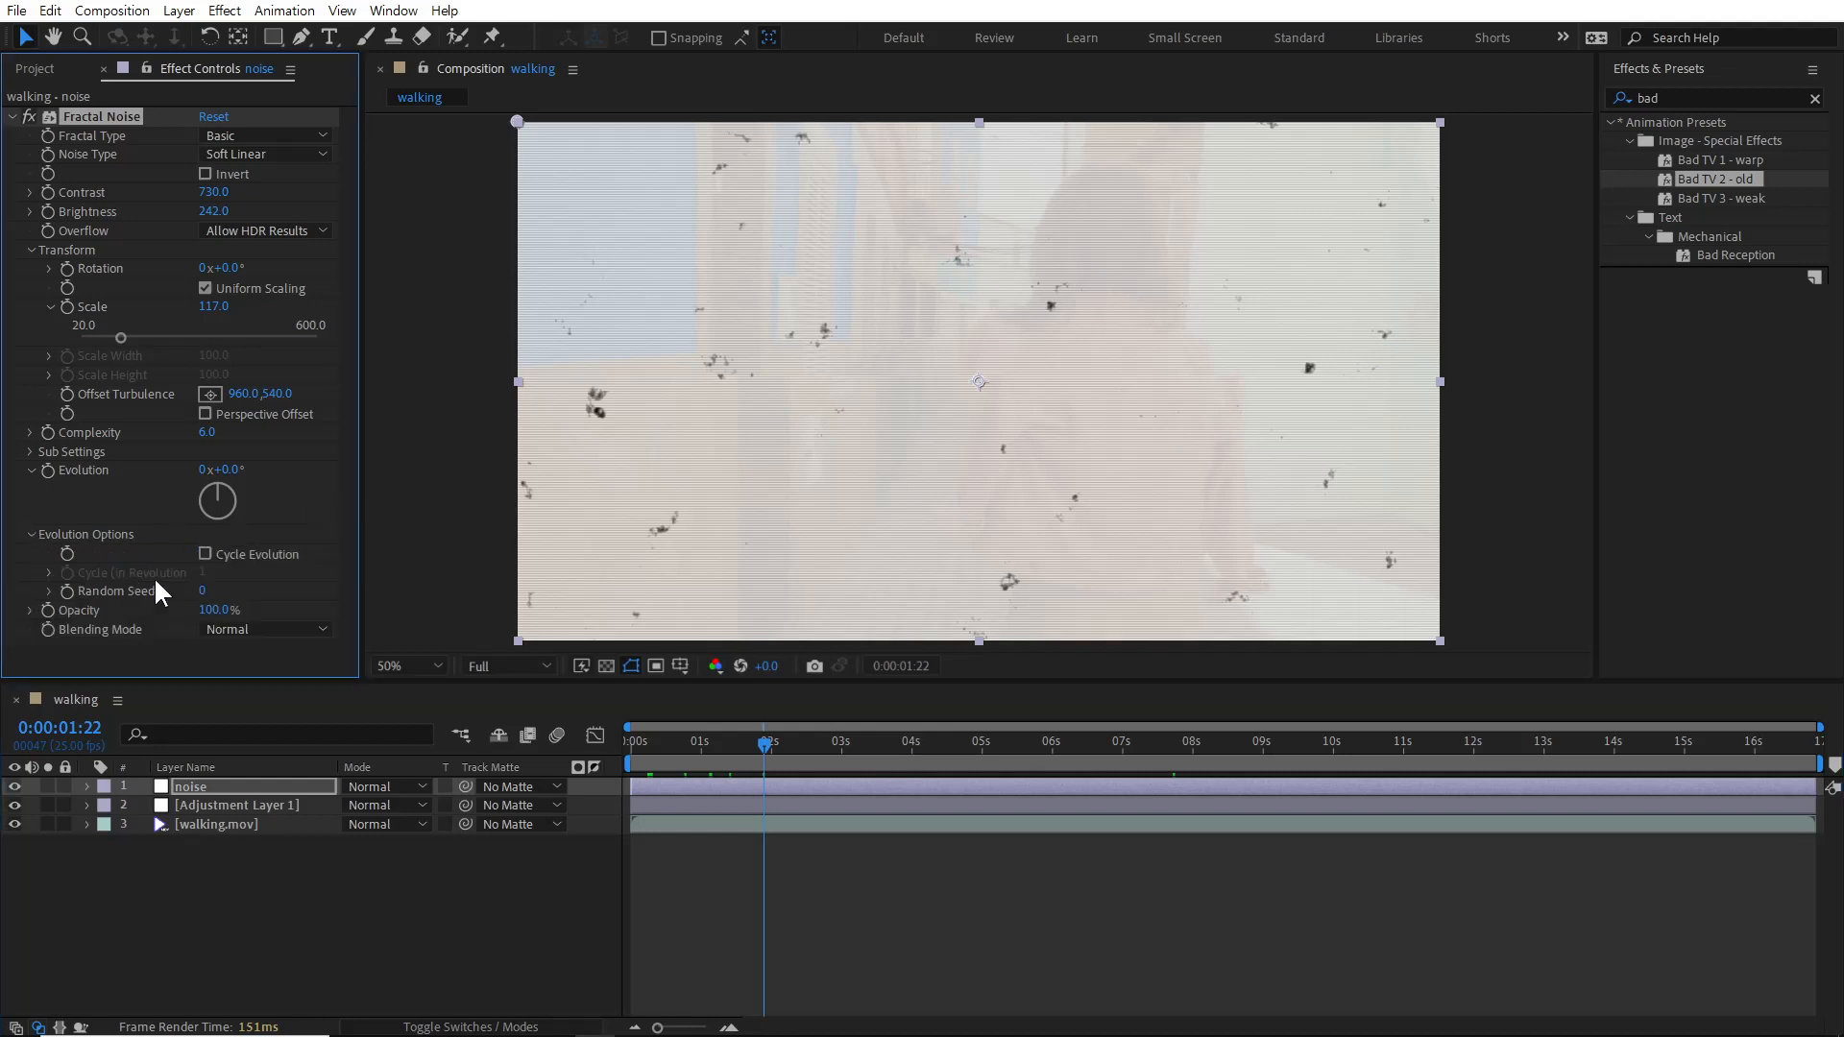
{"action": "left_click", "coordinate": [66, 591], "text": "alt"}
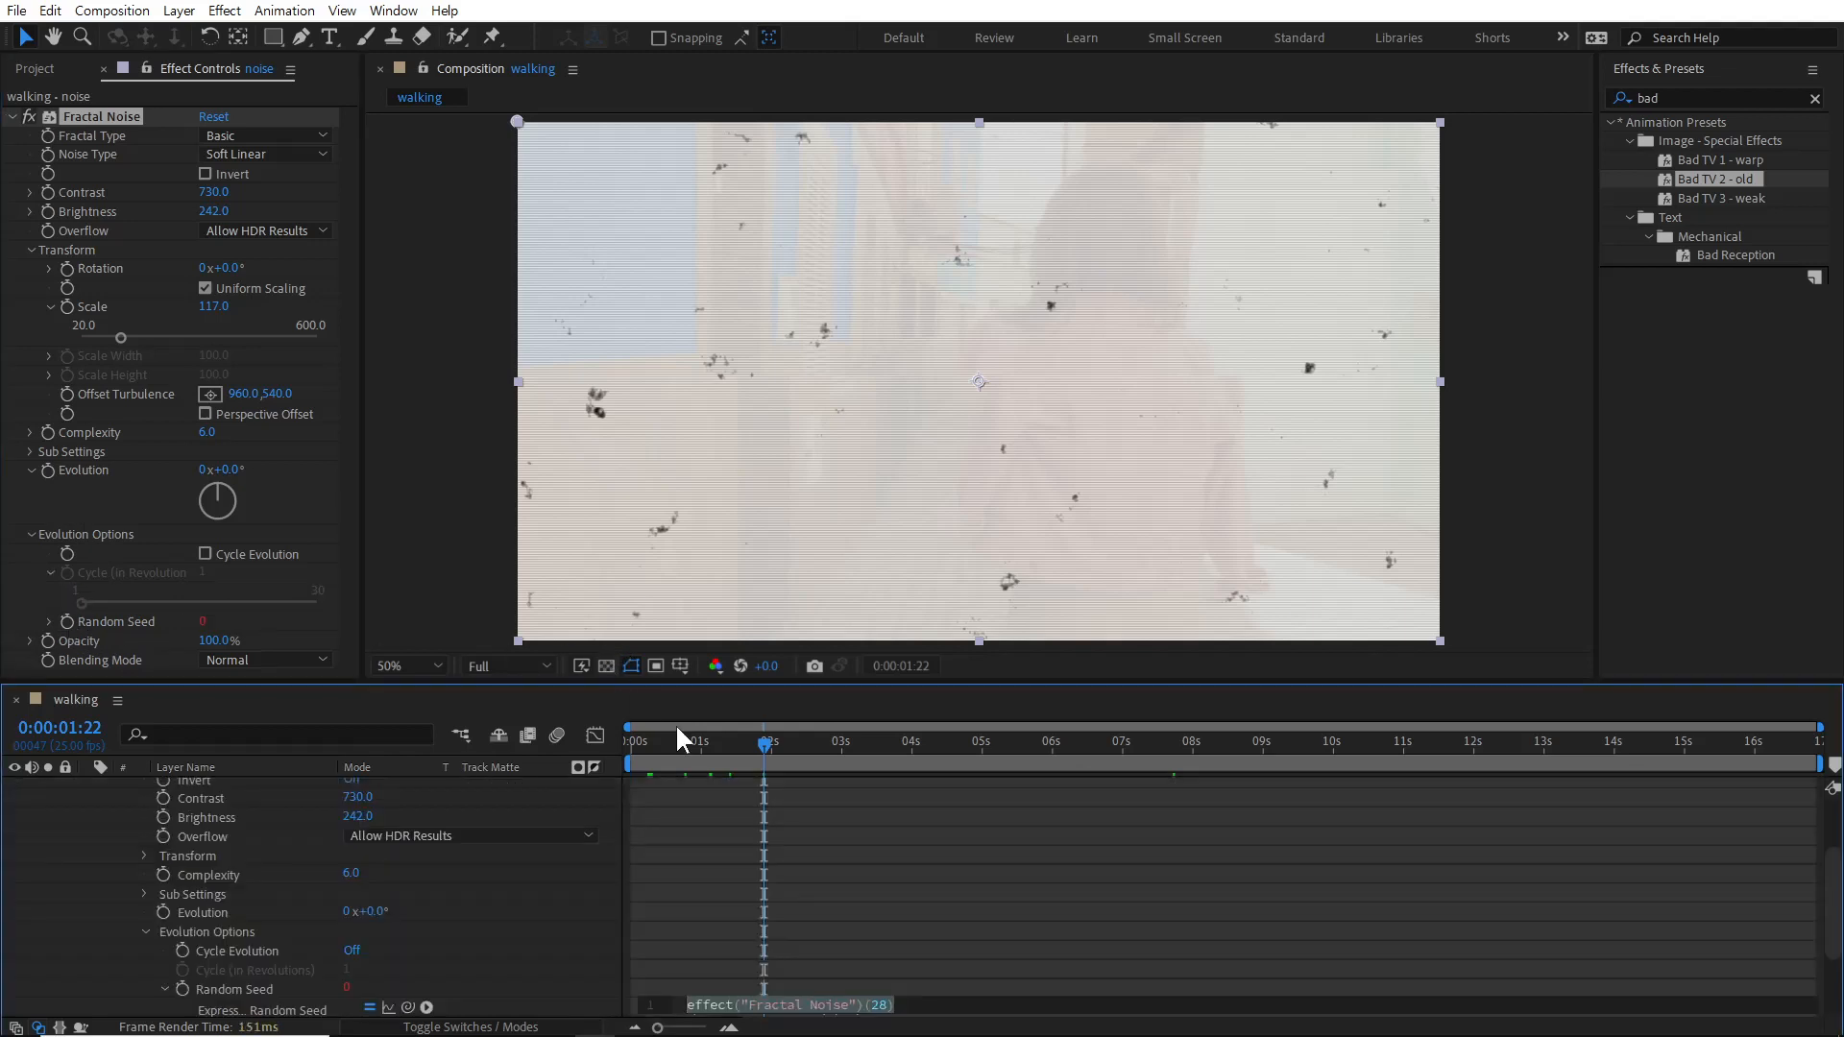
{"action": "scroll", "coordinate": [842, 840], "scroll_direction": "down", "scroll_amount": 3}
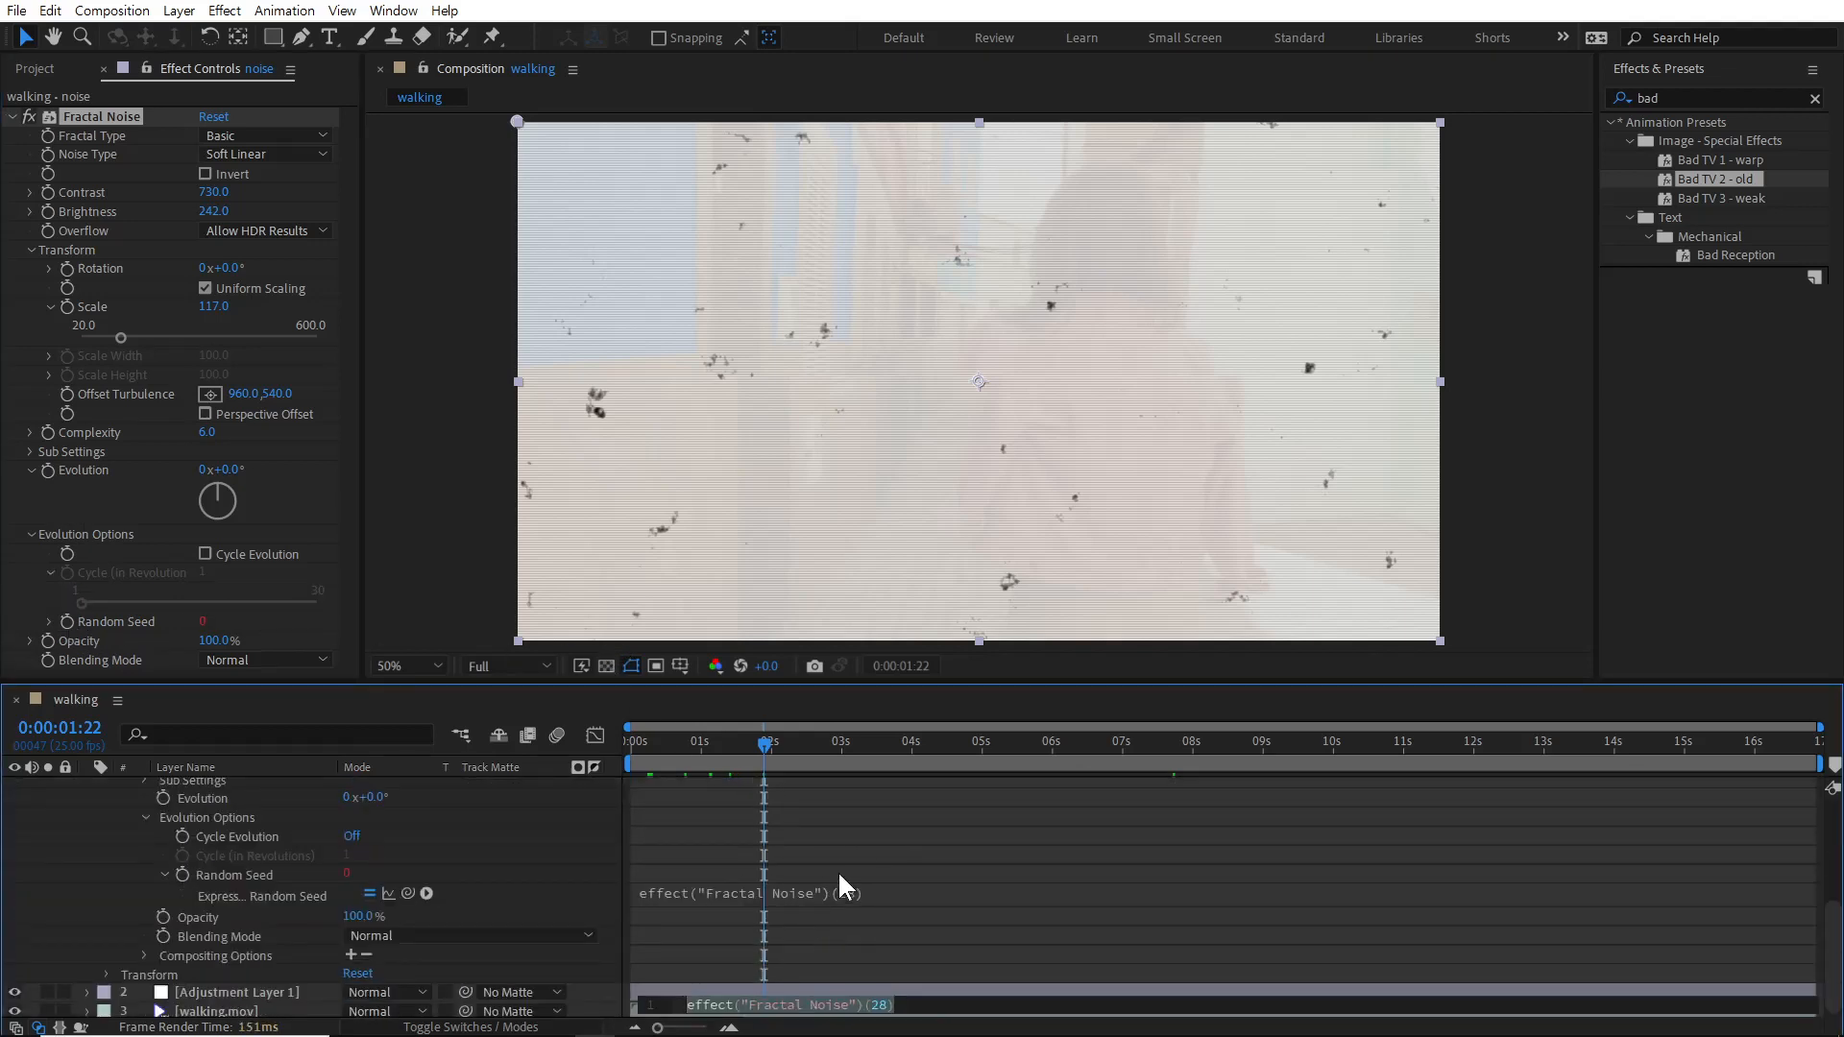
{"action": "type", "text": "time"}
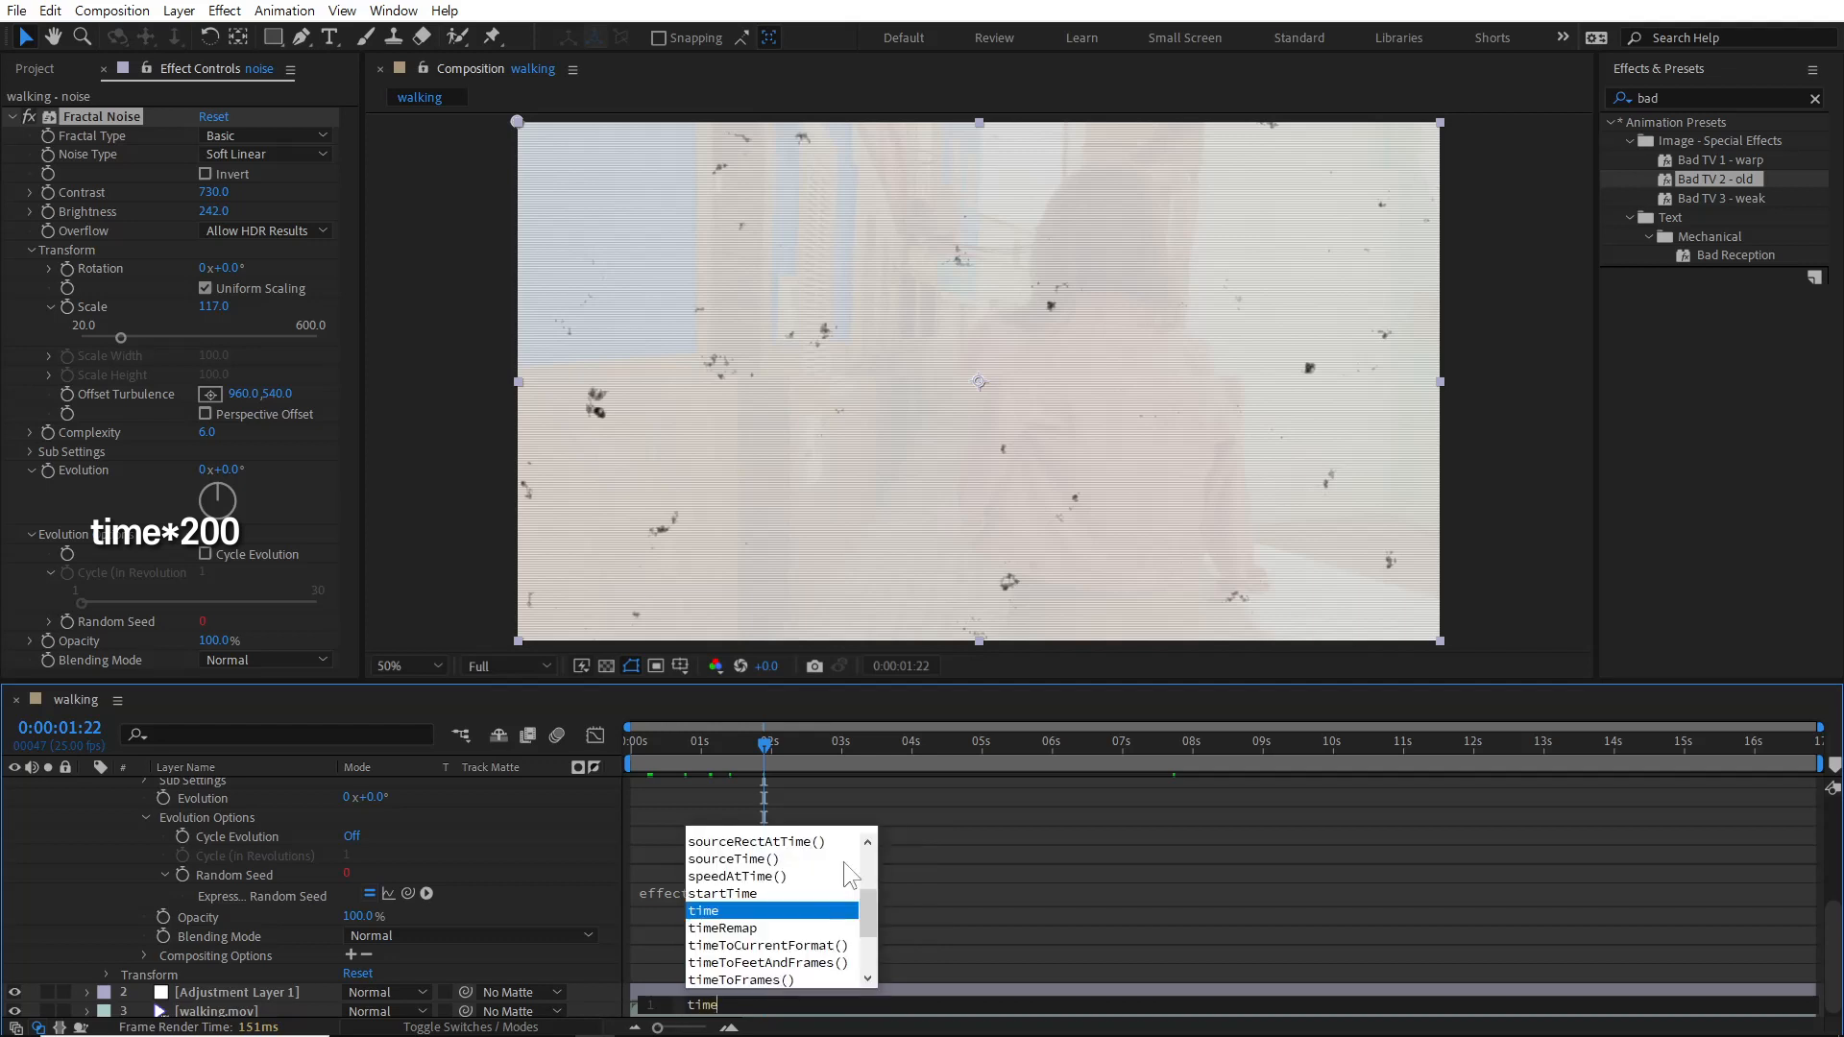
{"action": "type", "text": "*200"}
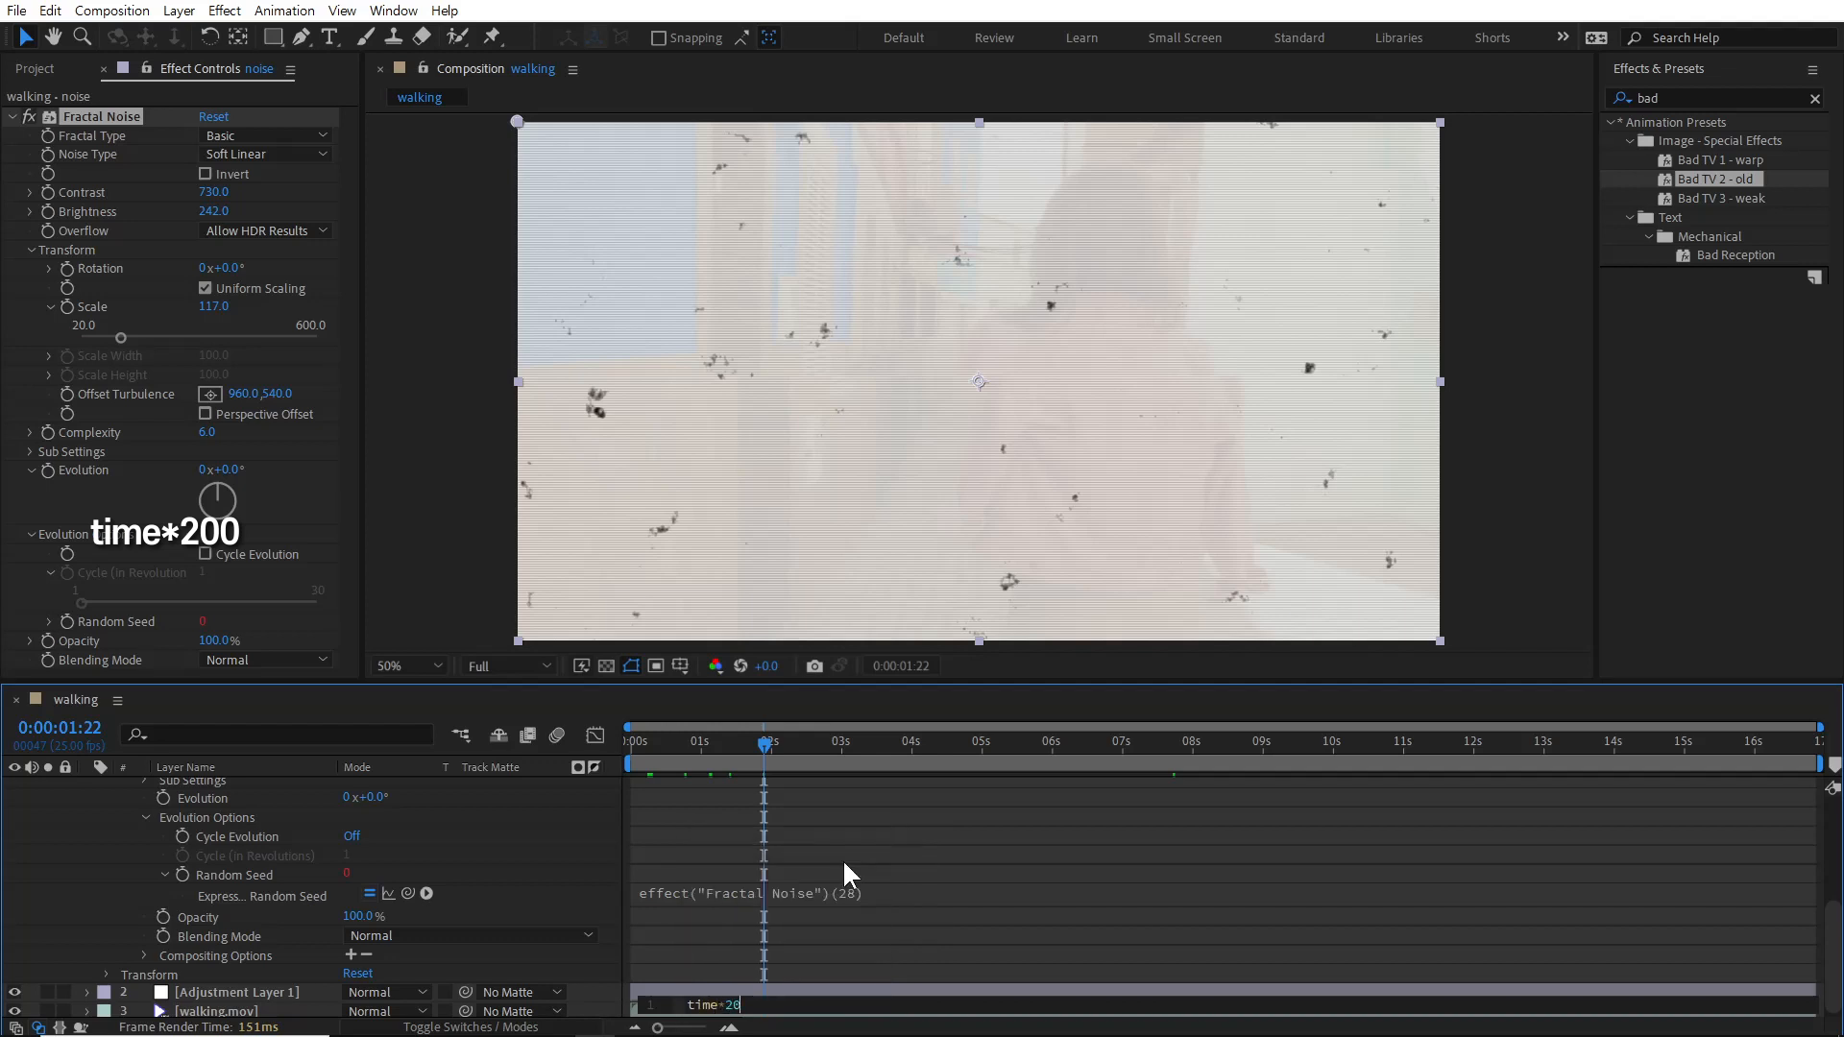
{"action": "left_click", "coordinate": [850, 832]}
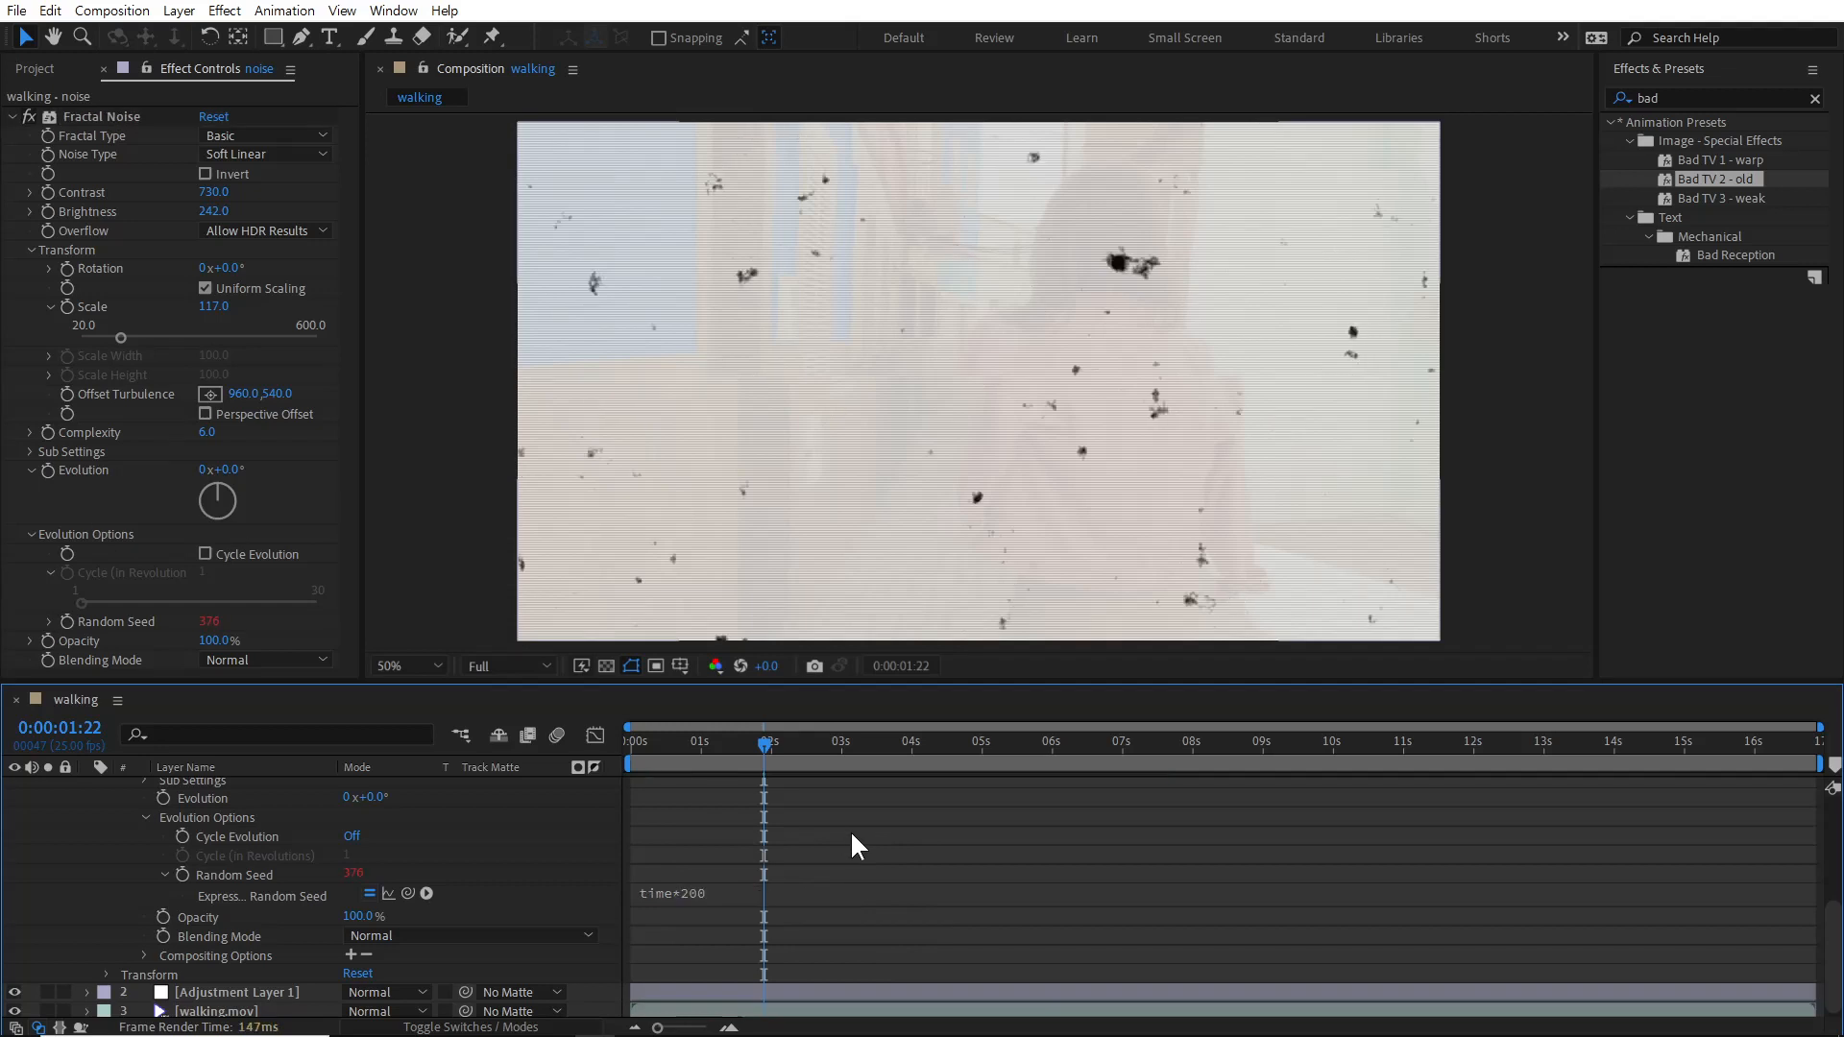
Preview the speck animation and slow it by changing the Random Seed expression to time*10.
{"action": "left_click_drag", "start_coordinate": [693, 740], "coordinate": [857, 751]}
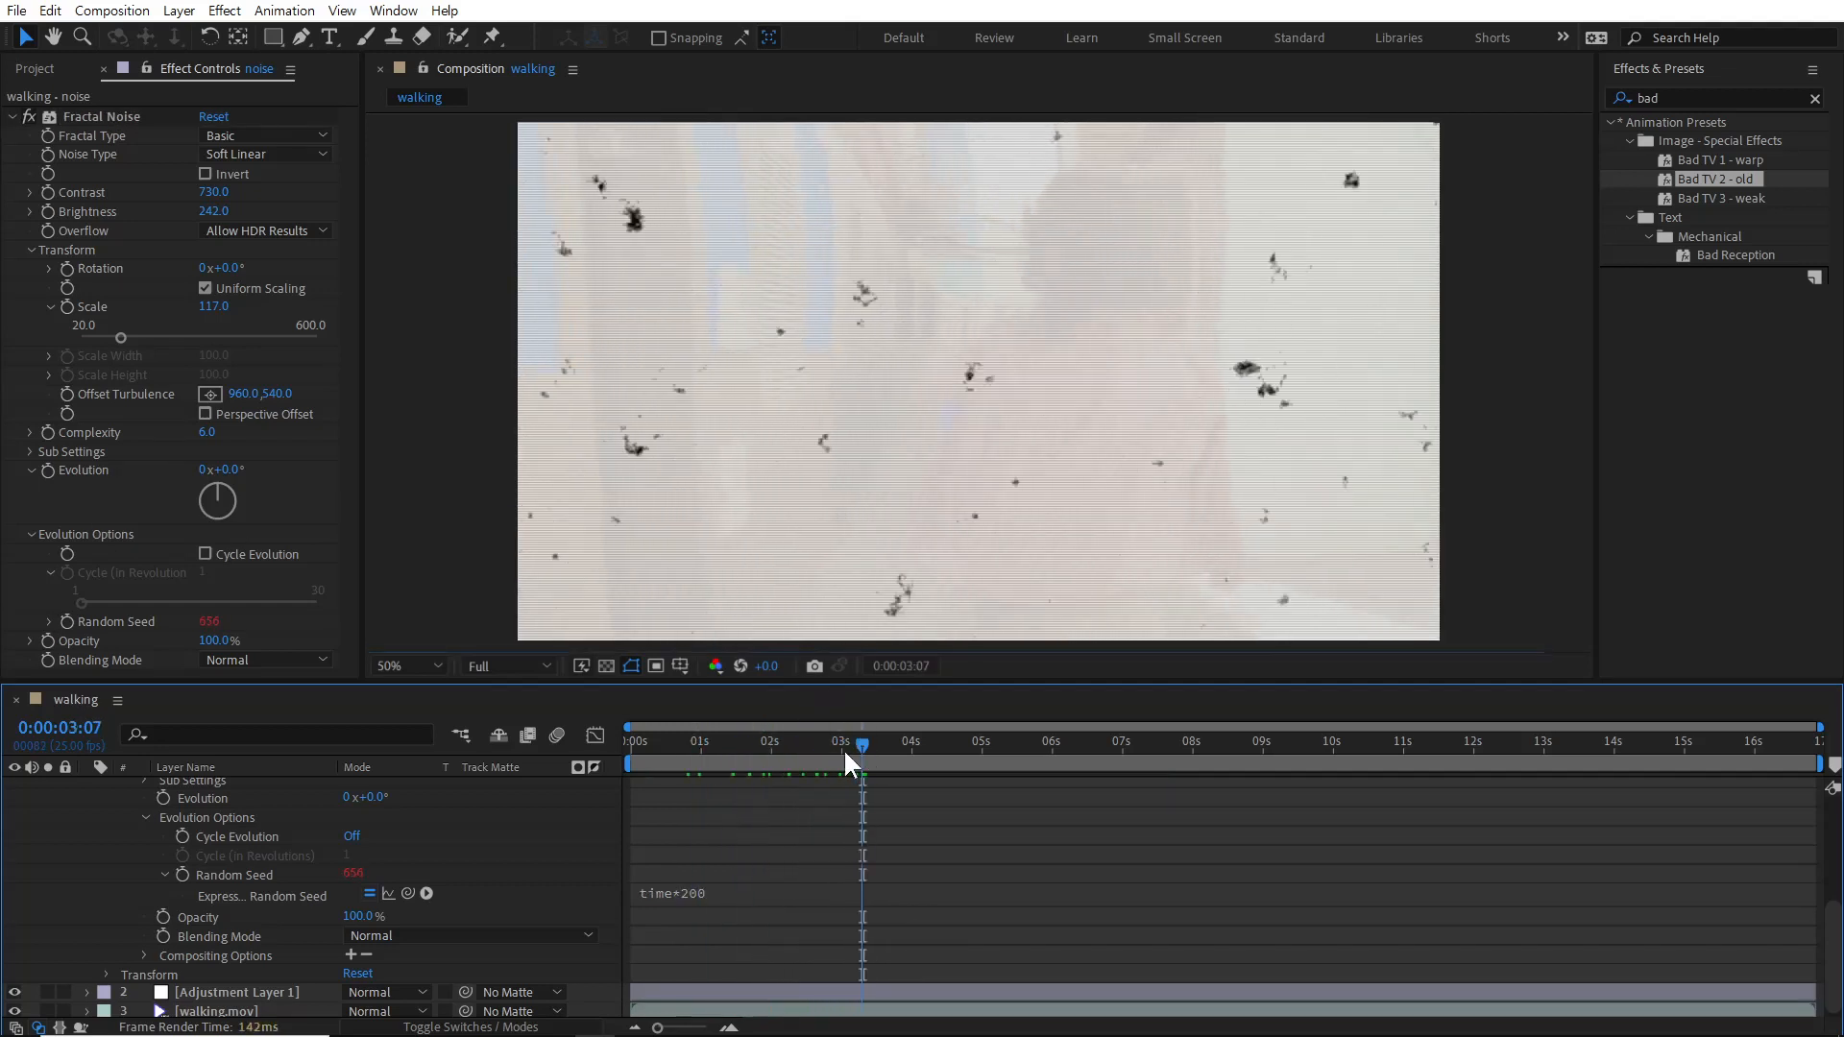
{"action": "key", "text": "space"}
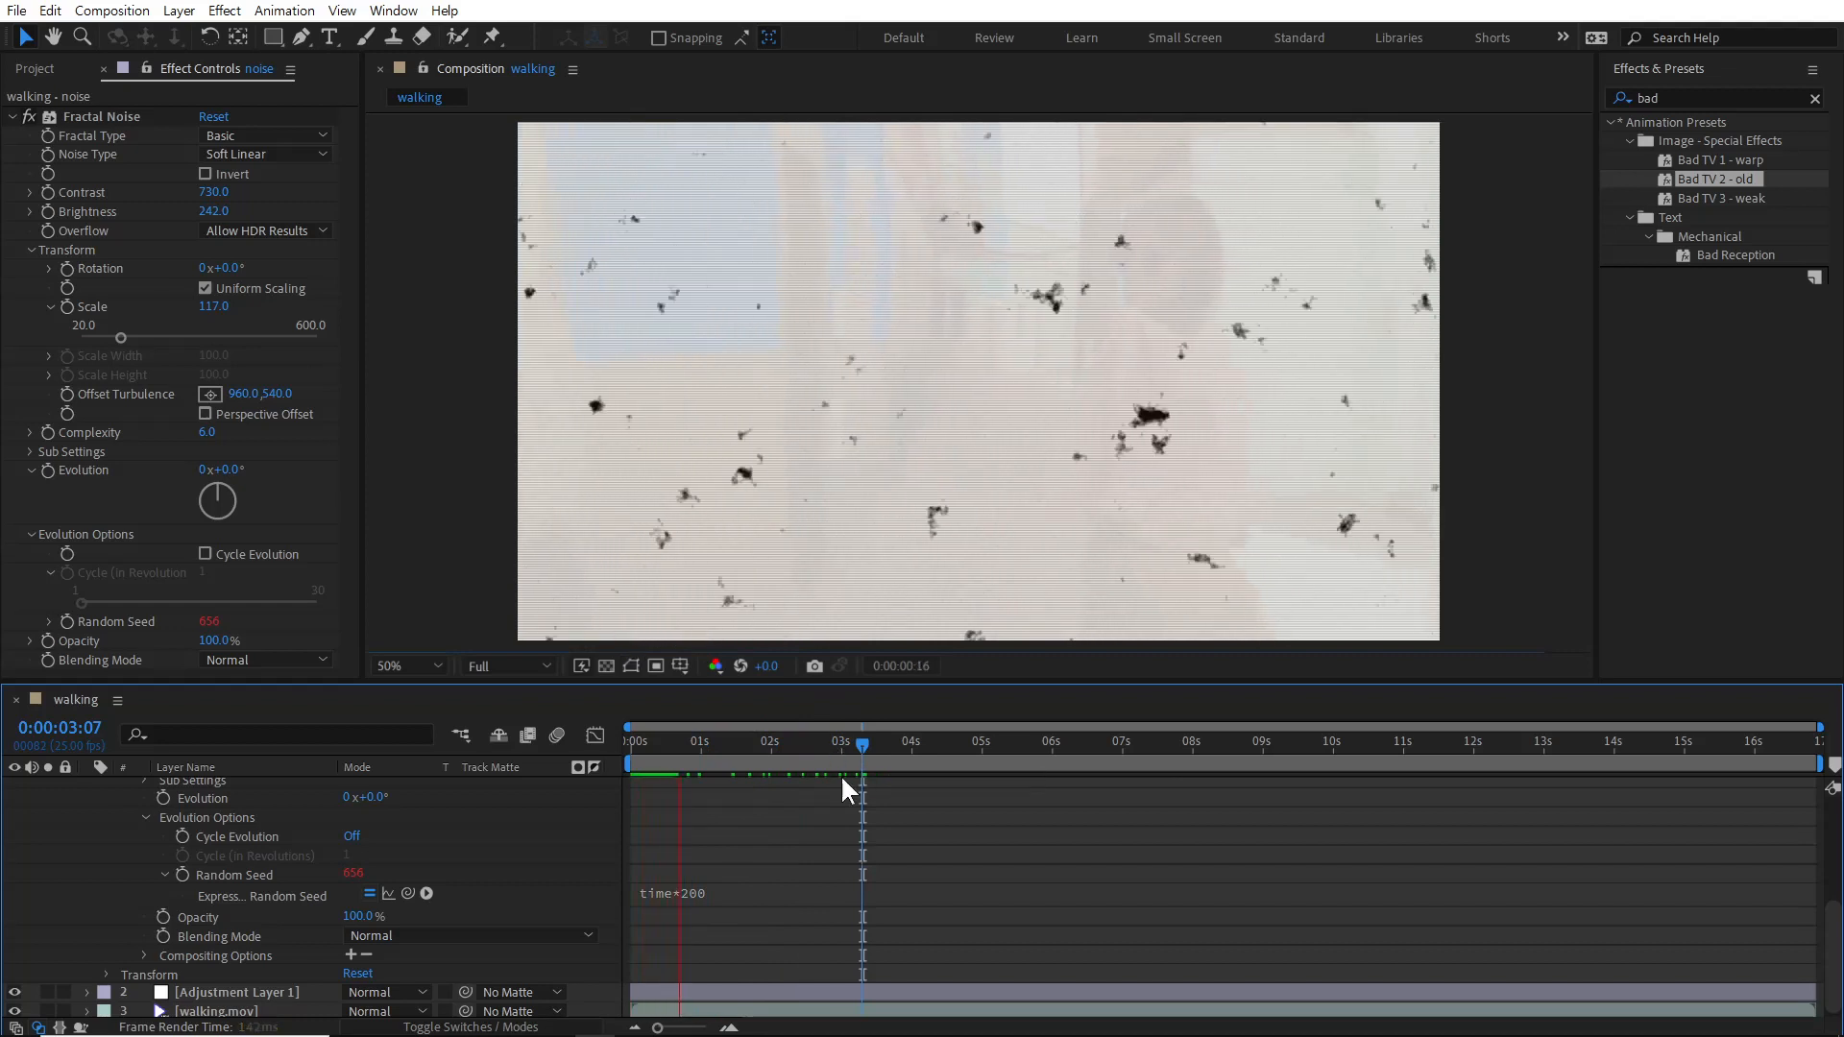
{"action": "left_click", "coordinate": [665, 745]}
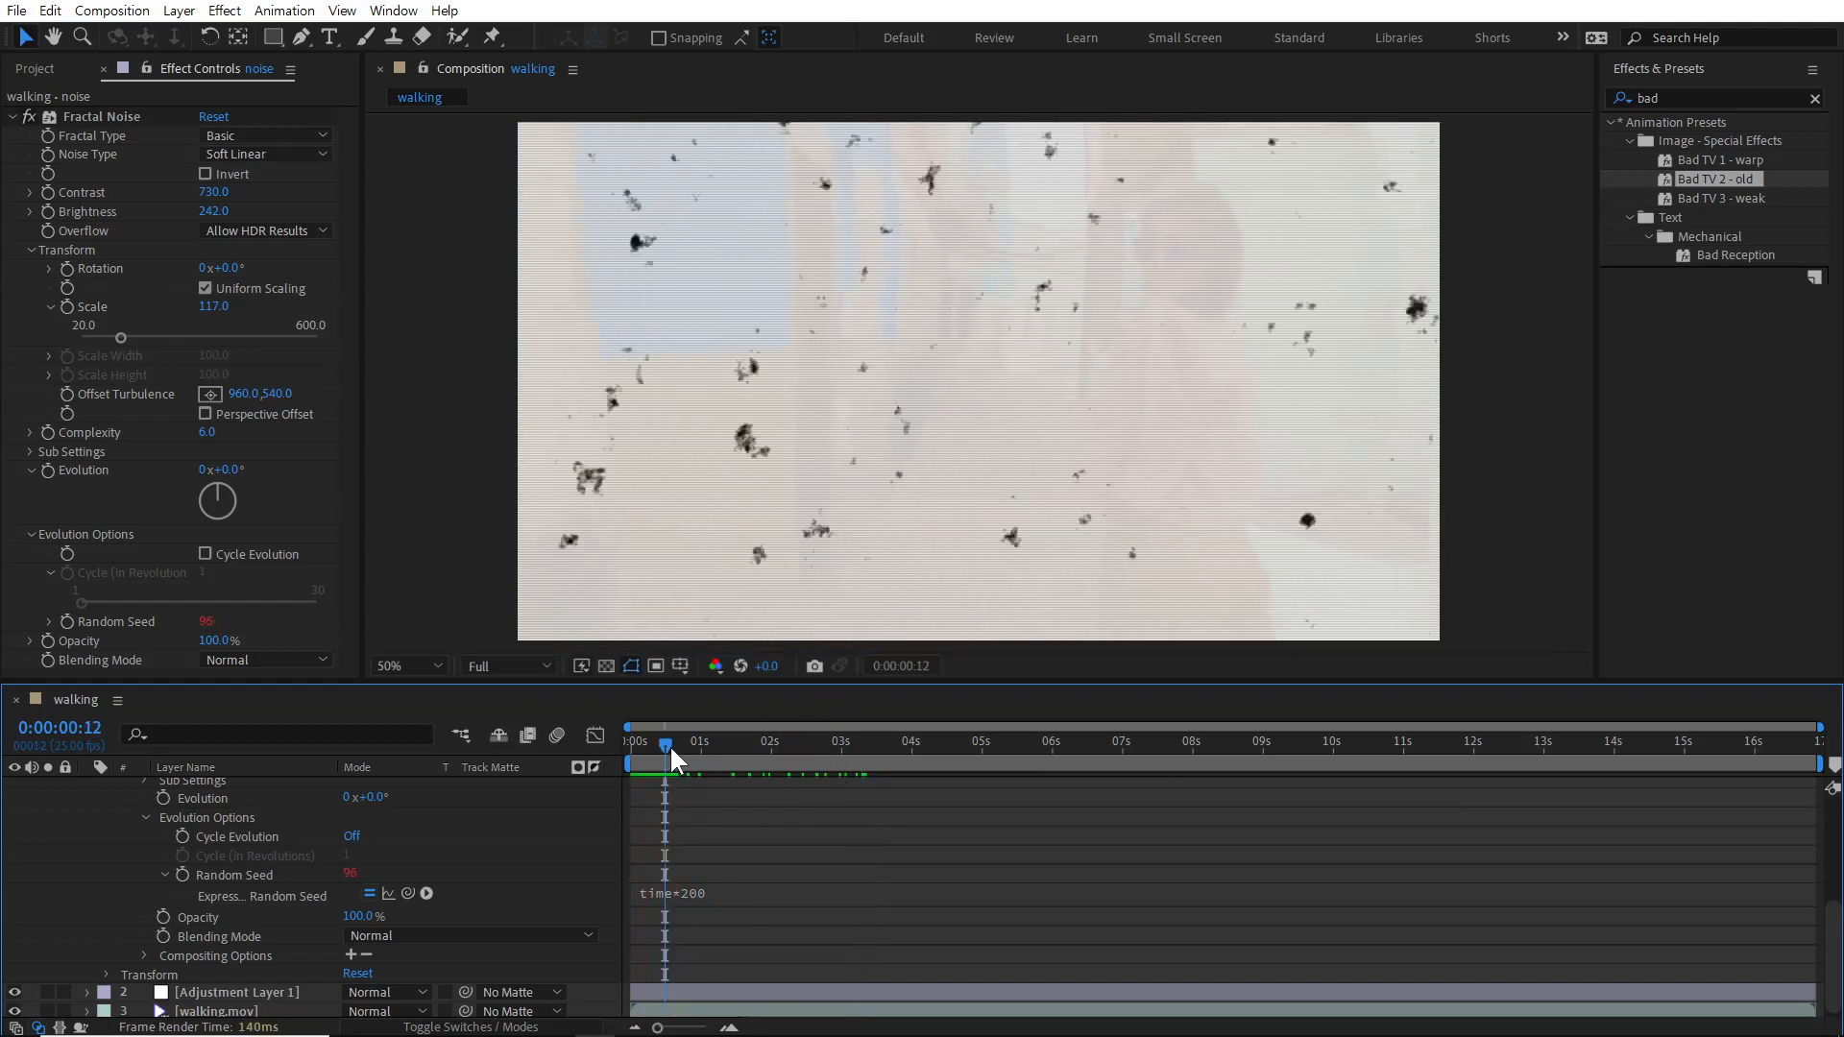
{"action": "left_click", "coordinate": [742, 891]}
{"action": "key", "text": "BackSpace"}
{"action": "key", "text": "BackSpace"}
{"action": "key", "text": "BackSpace"}
{"action": "type", "text": "10"}
{"action": "left_click", "coordinate": [787, 852]}
{"action": "key", "text": "space"}
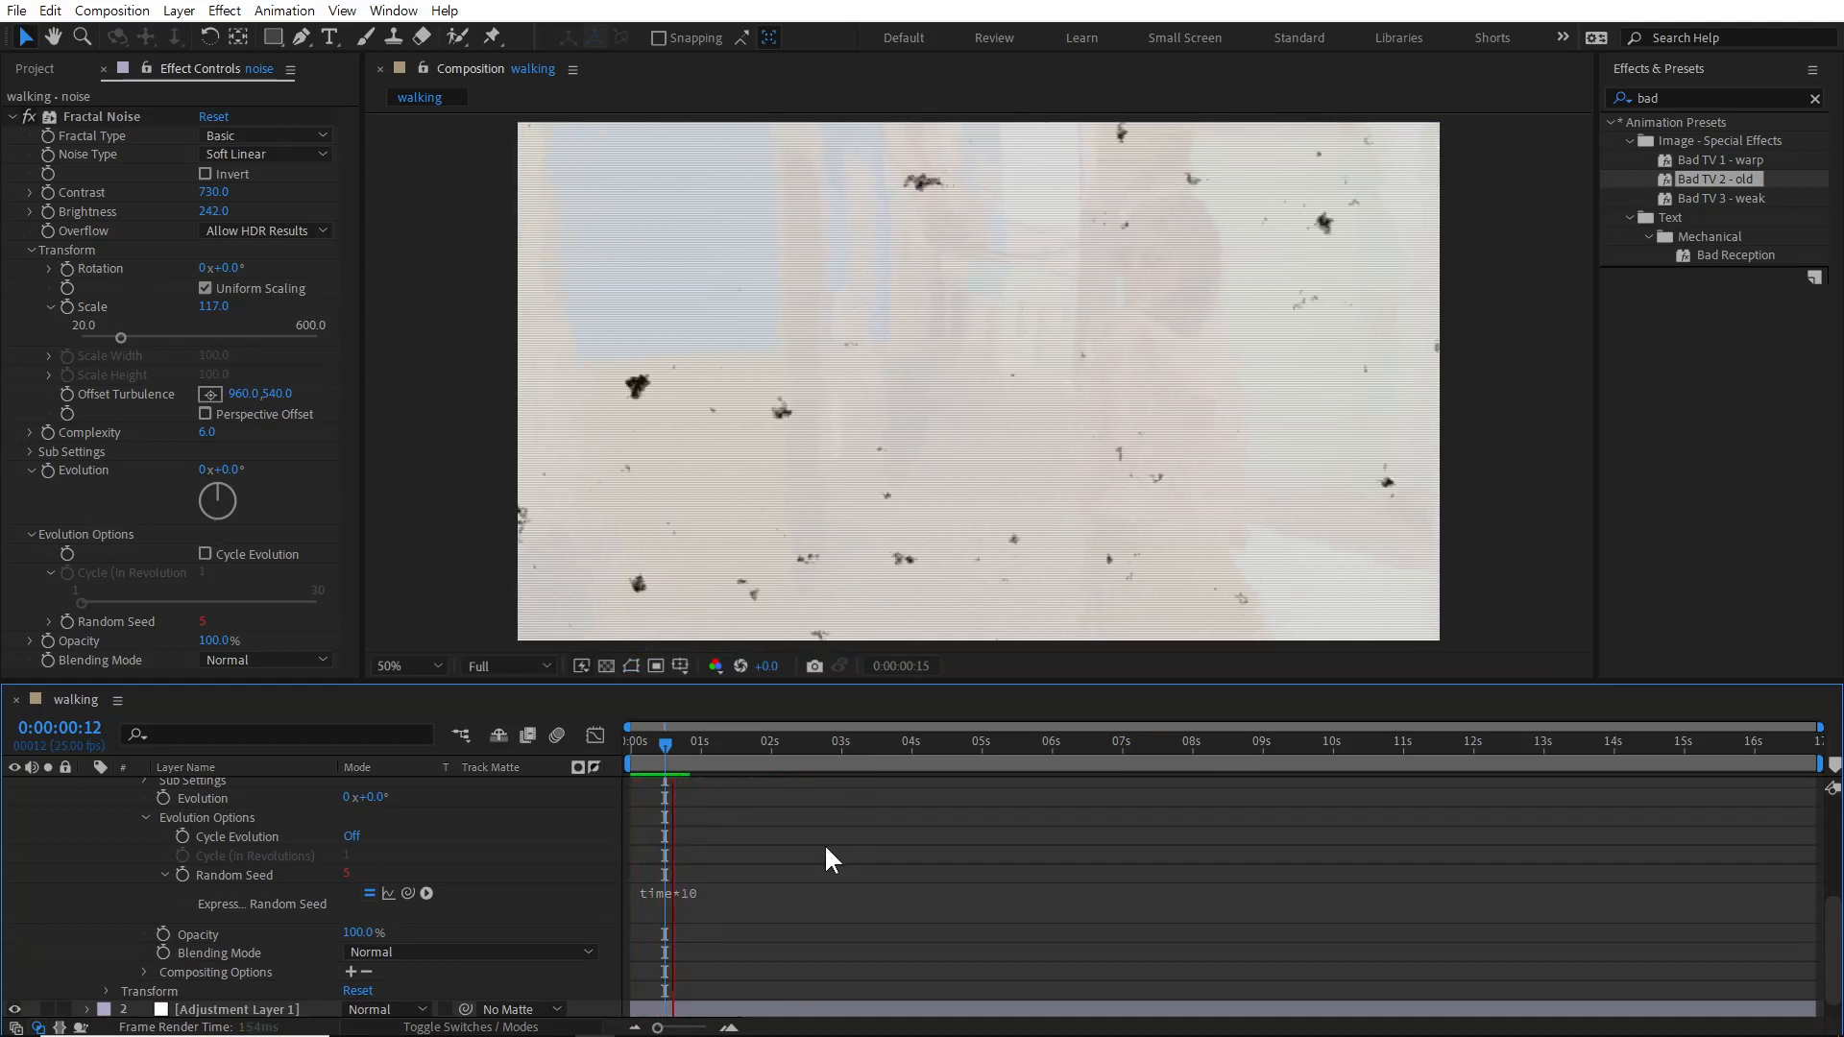
{"action": "scroll", "coordinate": [824, 844], "scroll_direction": "up", "scroll_amount": 5}
{"action": "key", "text": "space"}
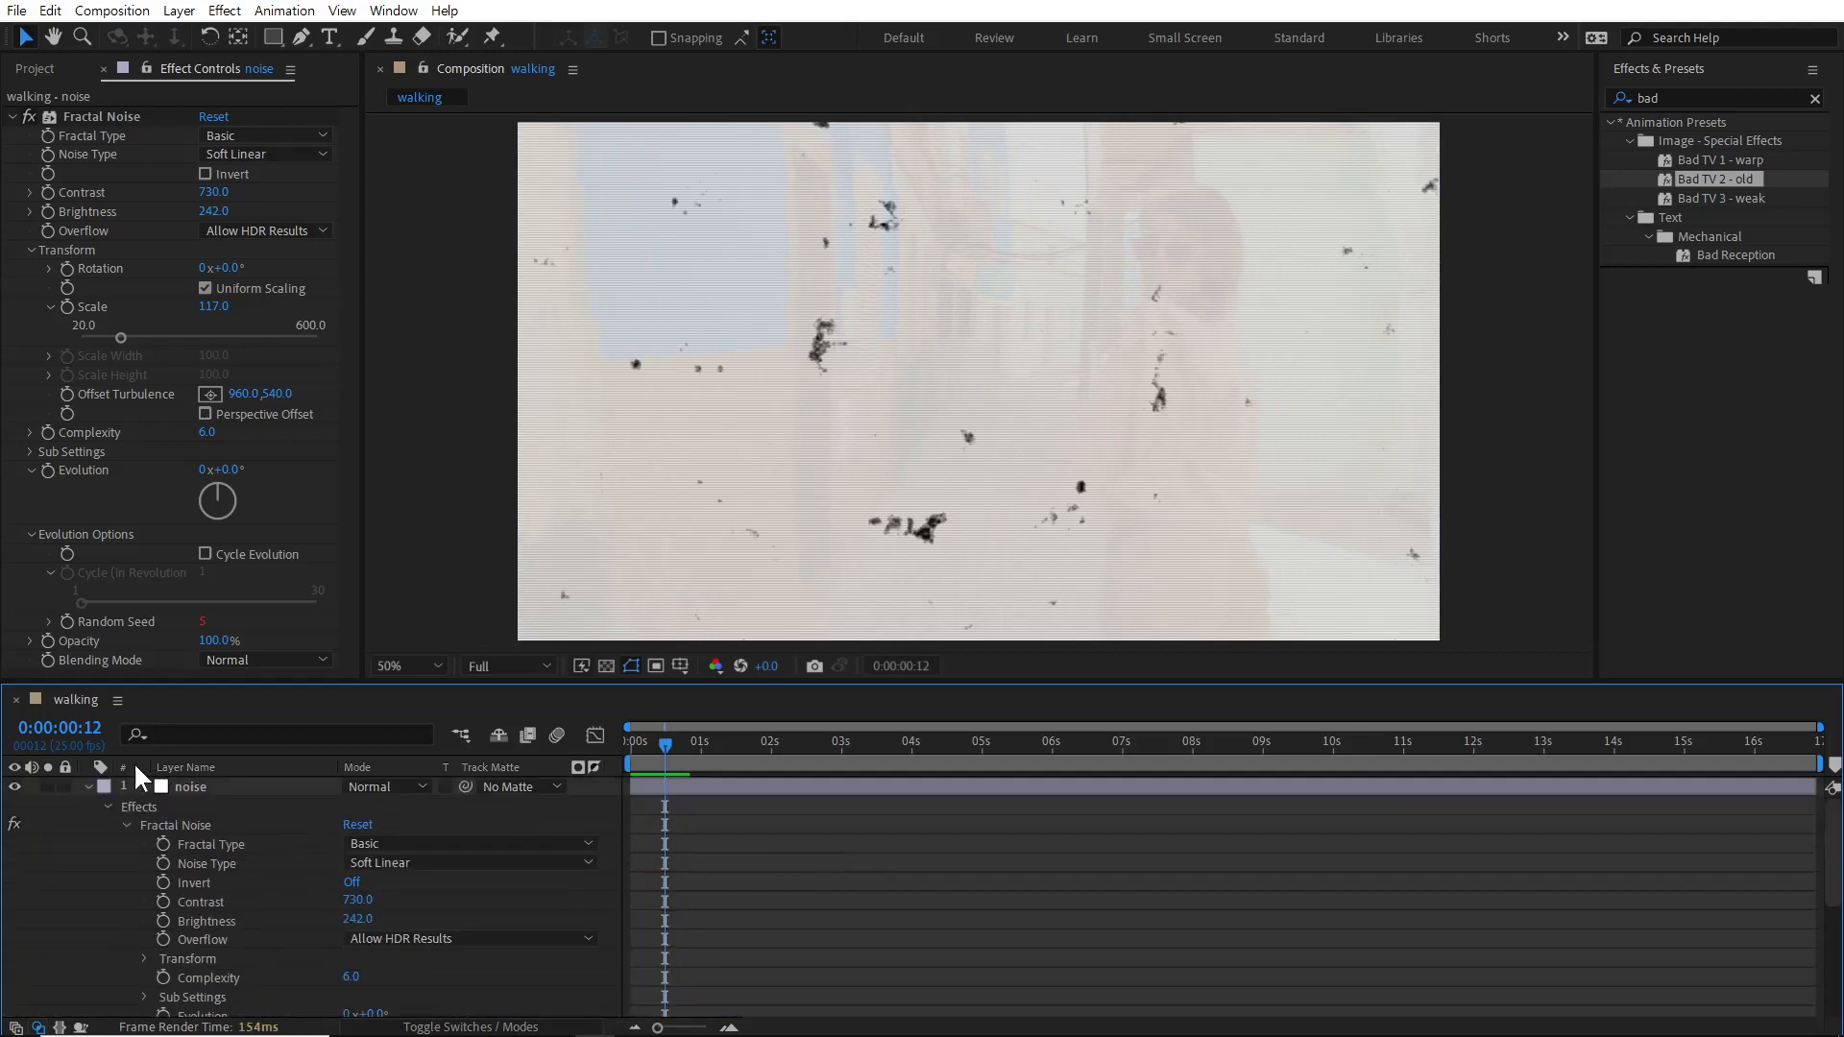
Set the noise layer's blending mode to Multiply and check the specks over the footage.
{"action": "left_click", "coordinate": [88, 786]}
{"action": "left_click", "coordinate": [196, 786]}
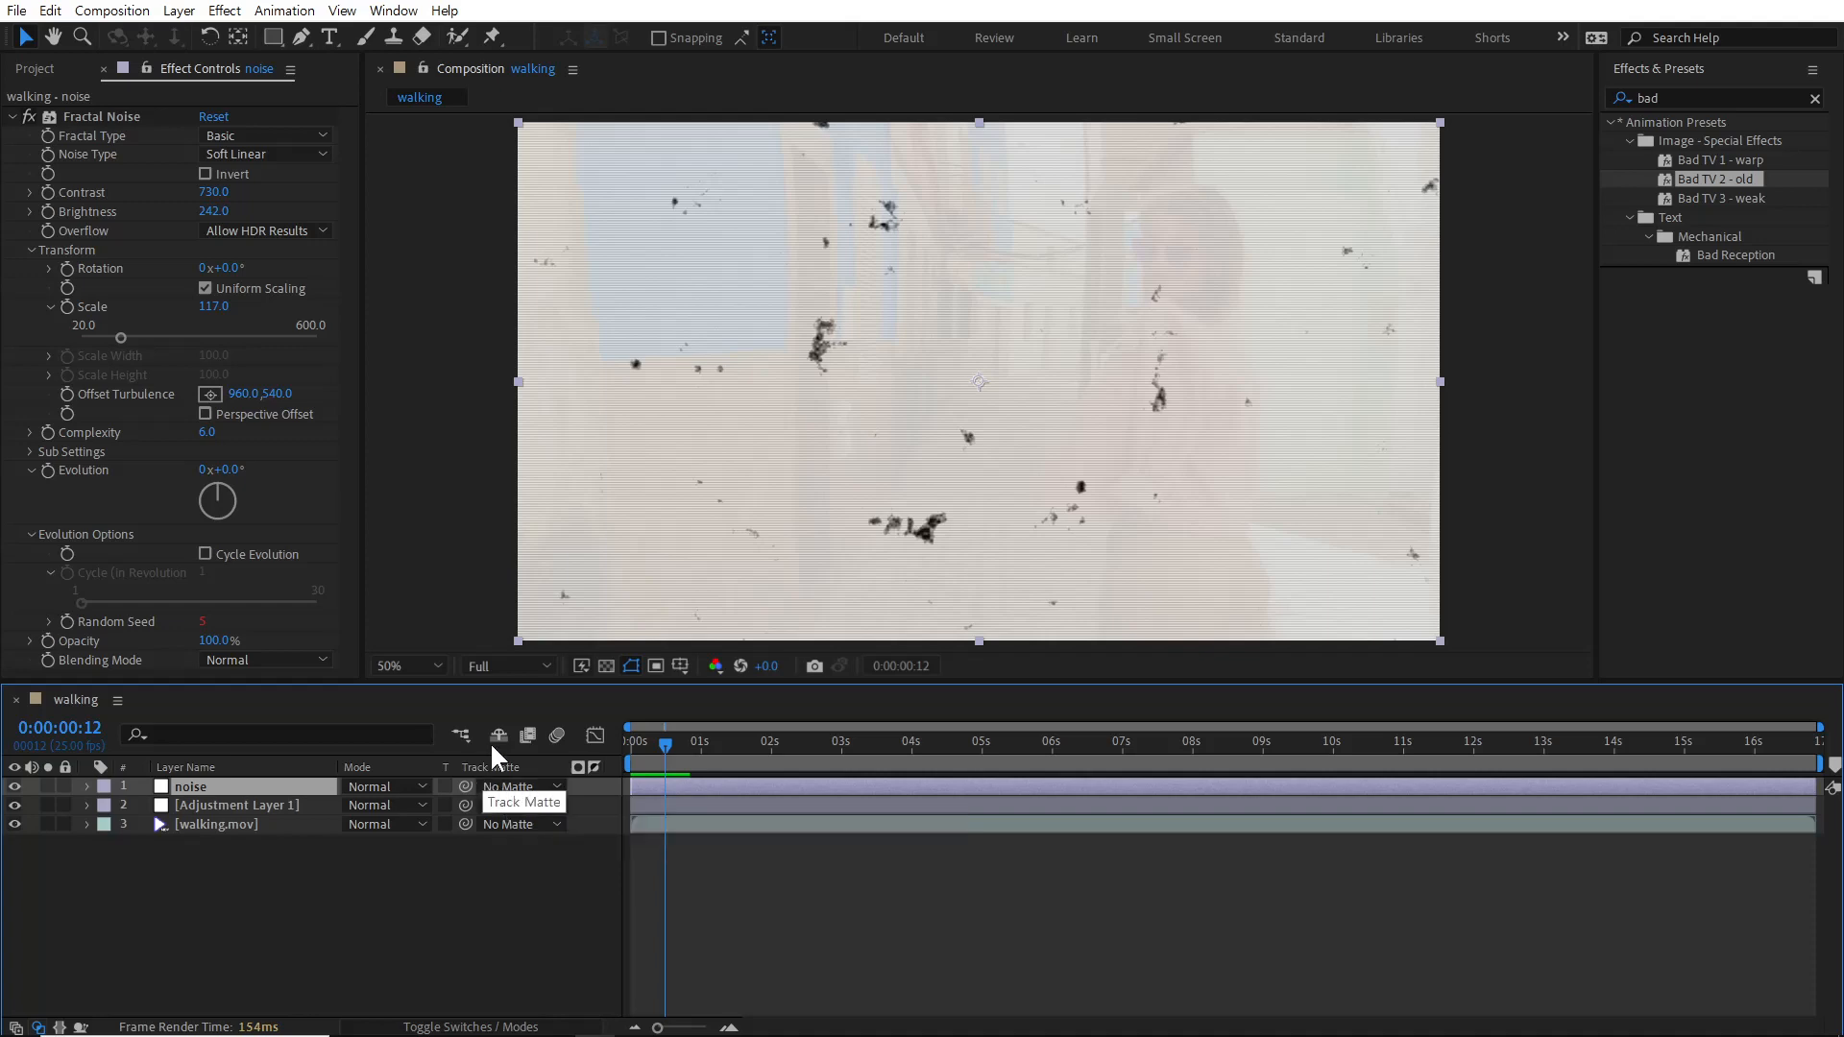
{"action": "left_click", "coordinate": [390, 787]}
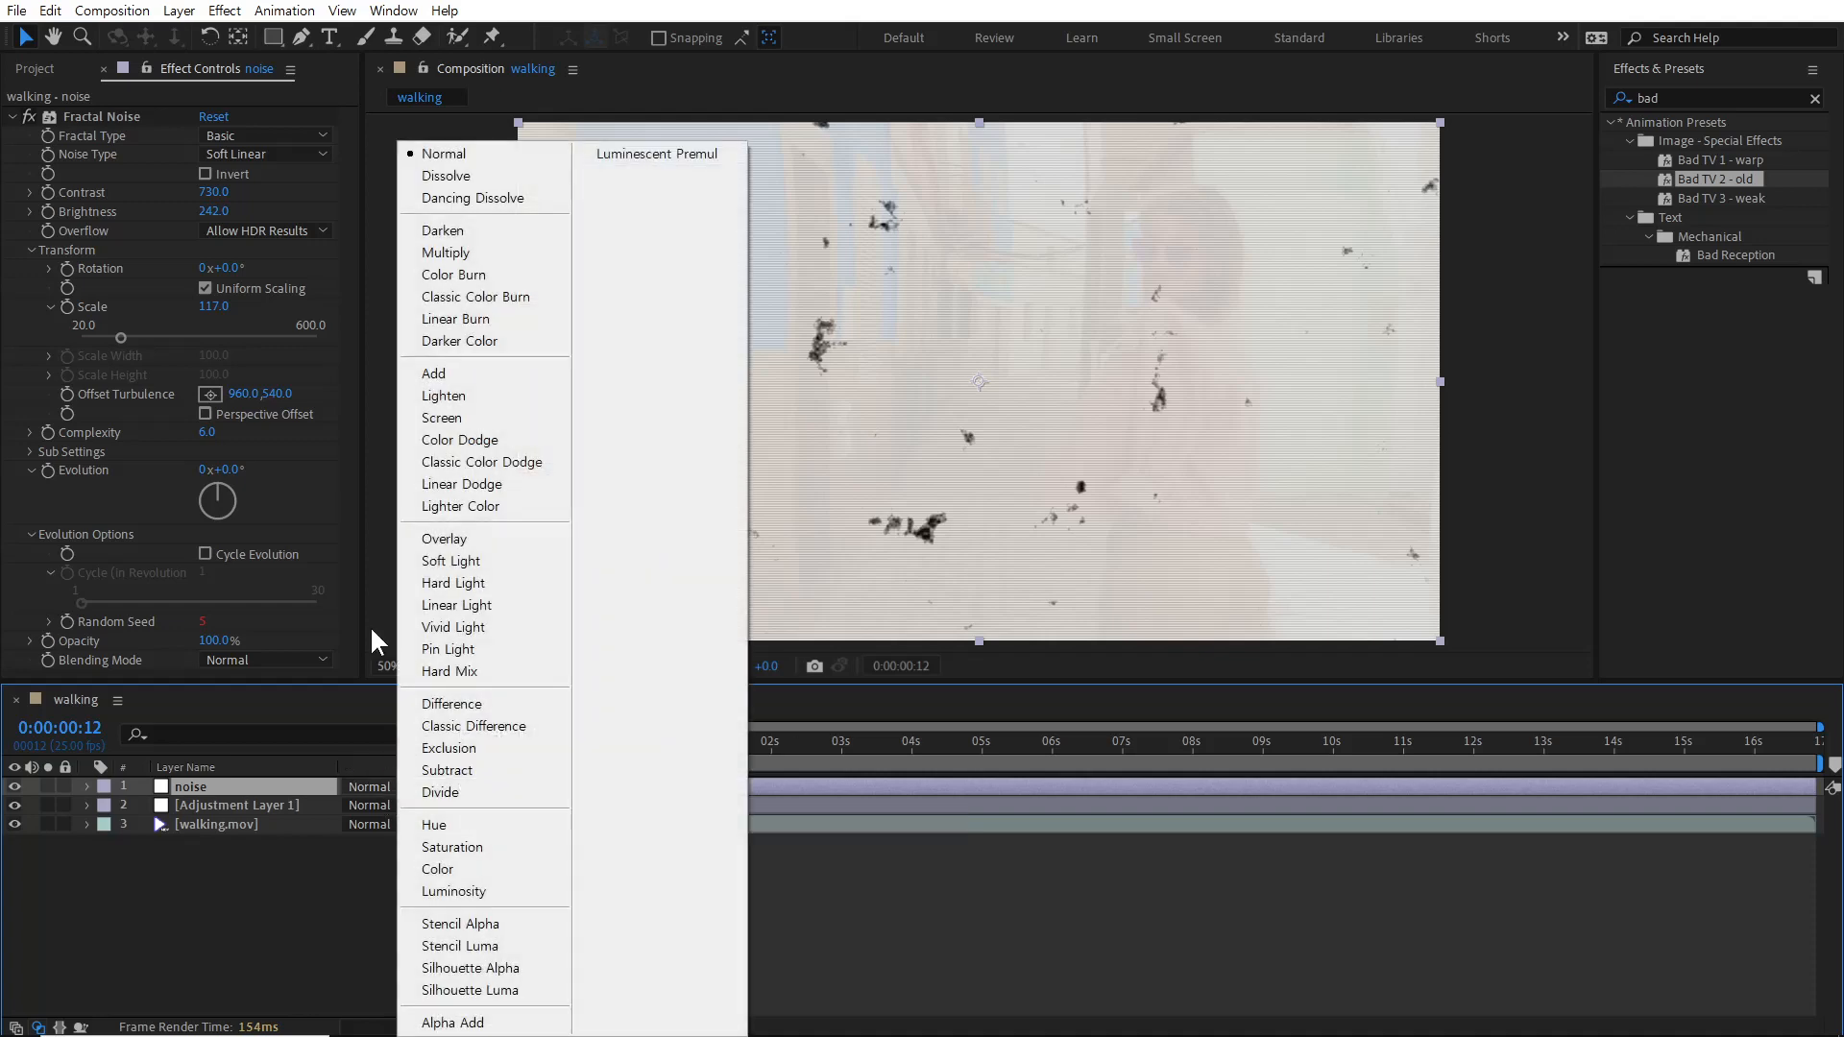
{"action": "left_click", "coordinate": [455, 259]}
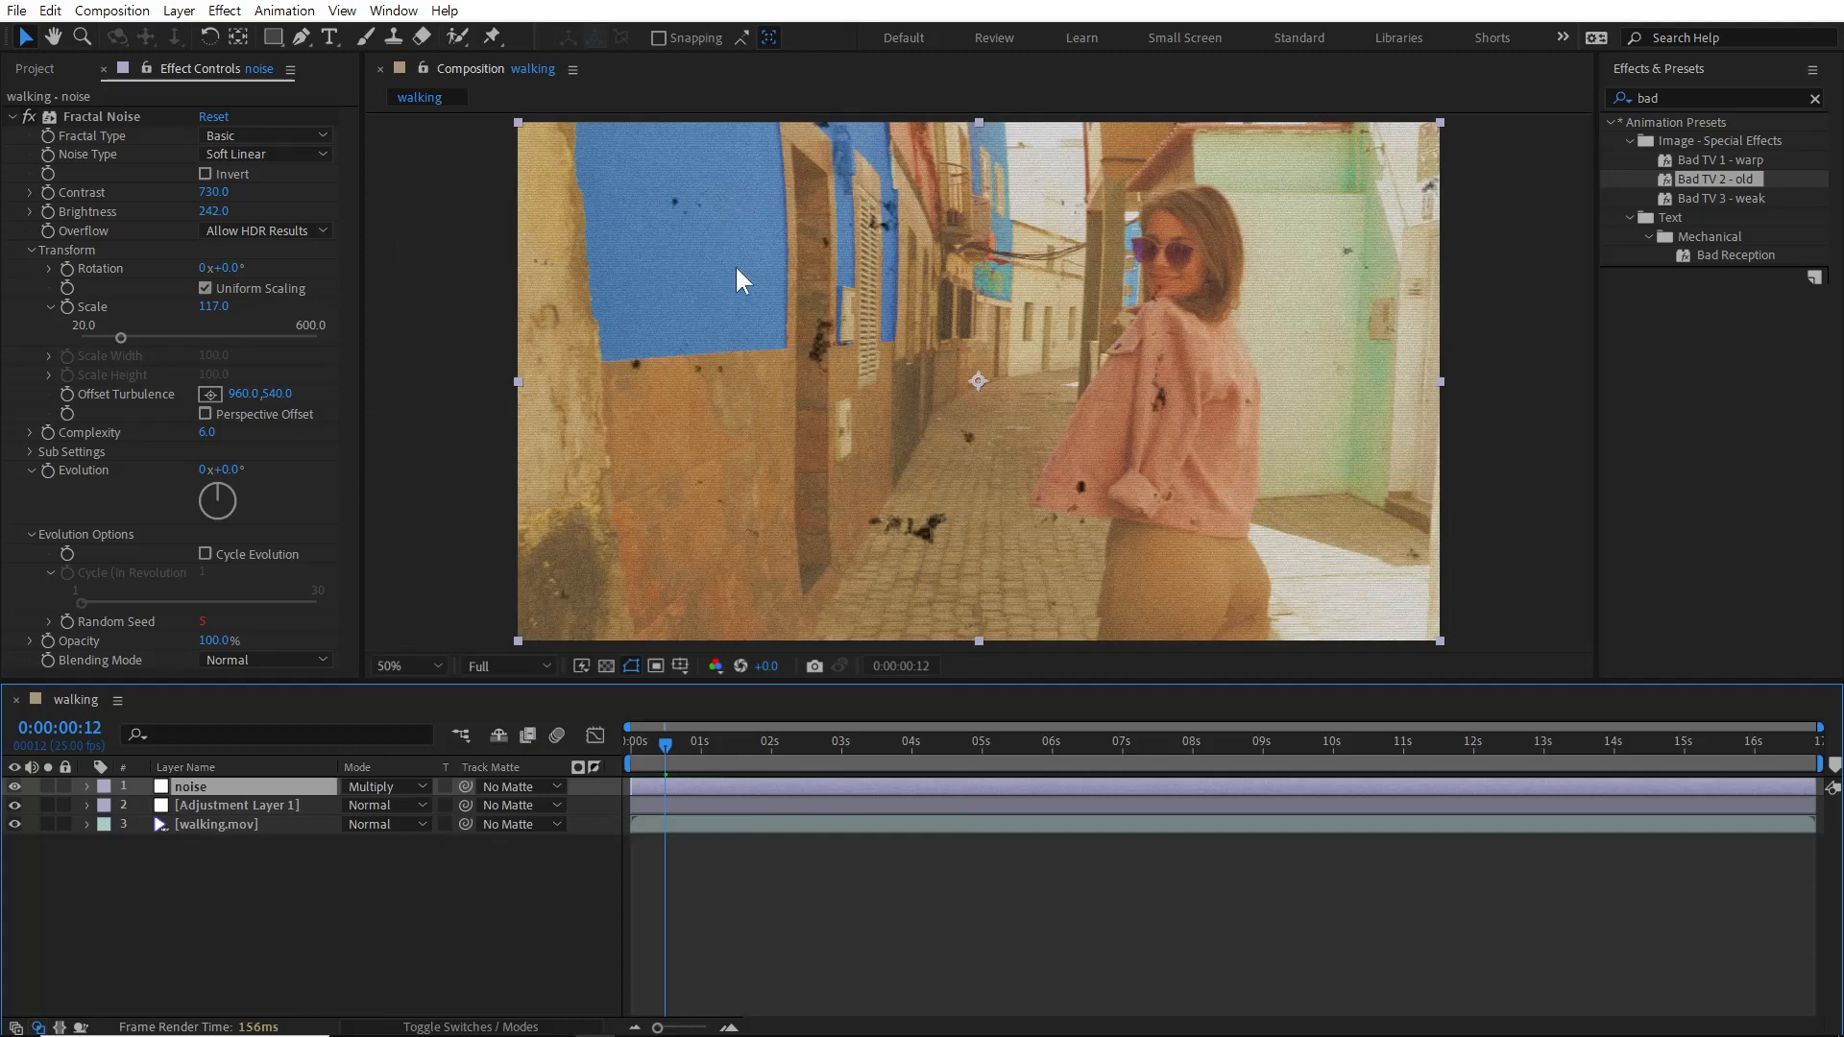
{"action": "left_click_drag", "start_coordinate": [643, 742], "coordinate": [702, 738]}
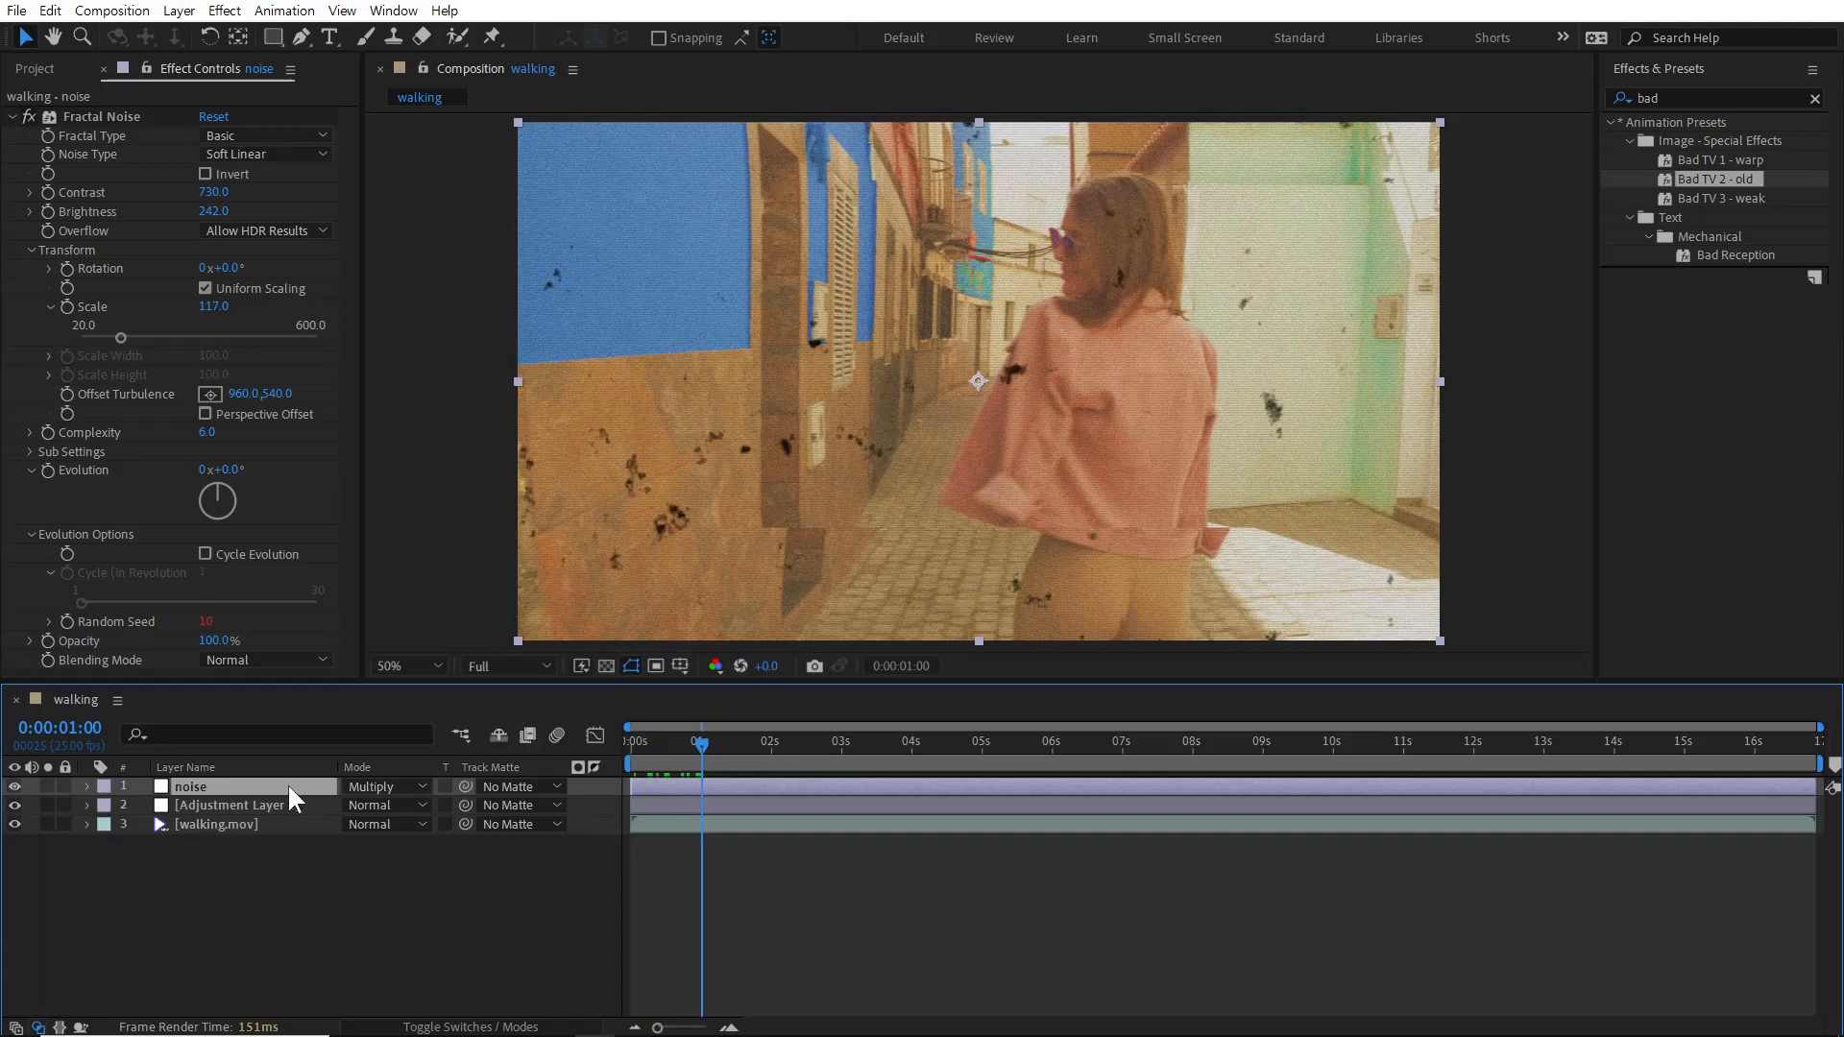
Set the noise layer's opacity to 50%.
{"action": "key", "text": "t"}
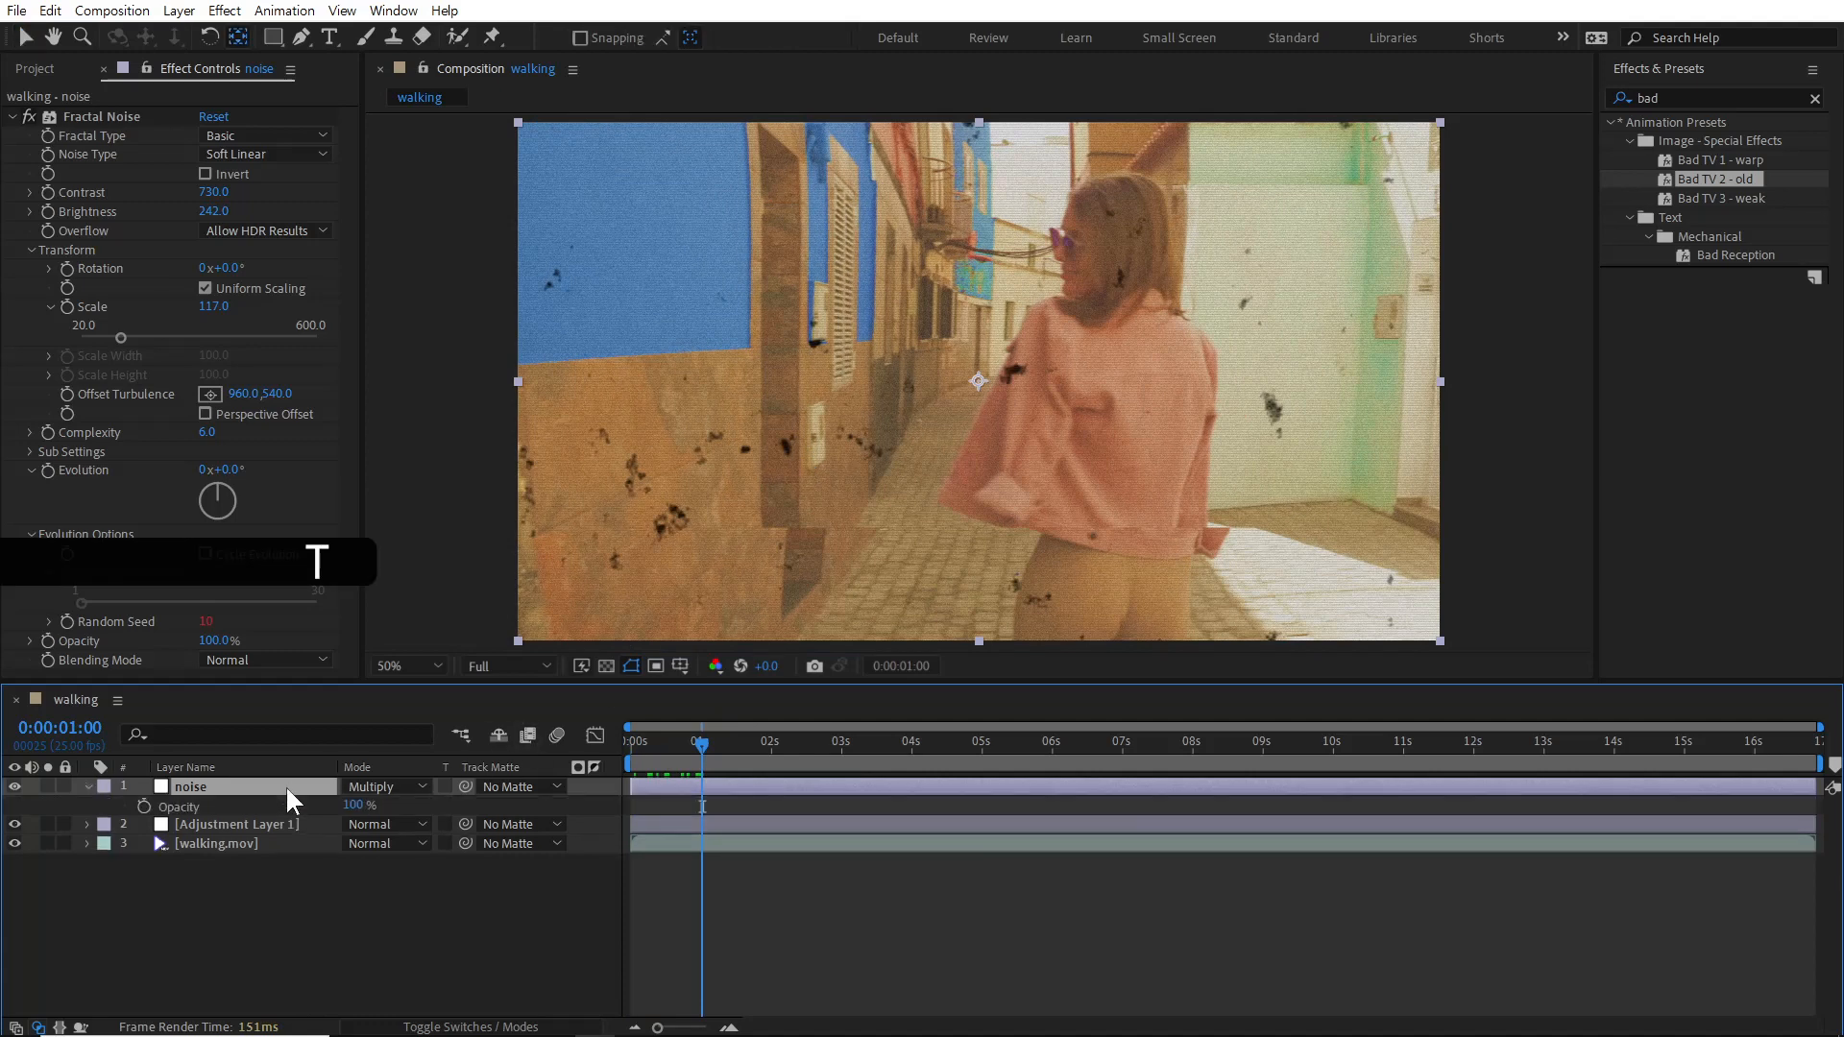
{"action": "left_click", "coordinate": [355, 805]}
{"action": "type", "text": "50"}
{"action": "key", "text": "Return"}
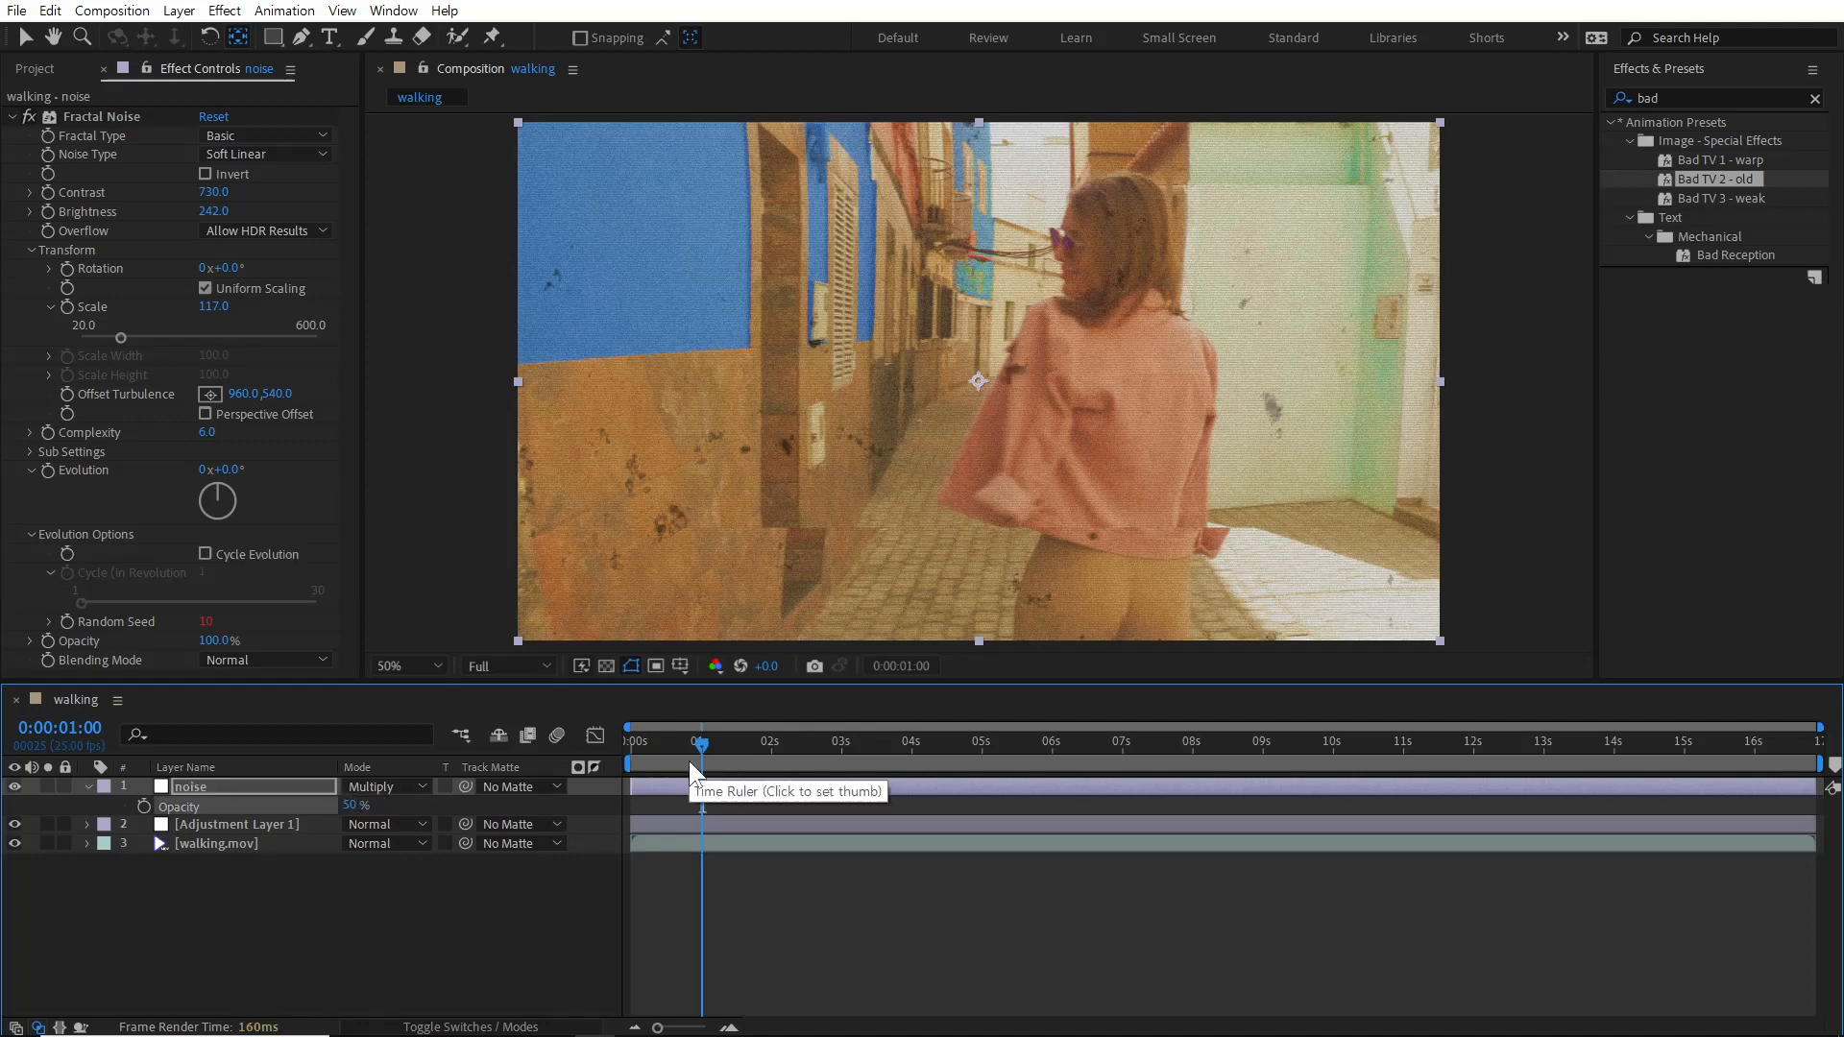
{"action": "left_click", "coordinate": [87, 786]}
{"action": "left_click", "coordinate": [239, 912]}
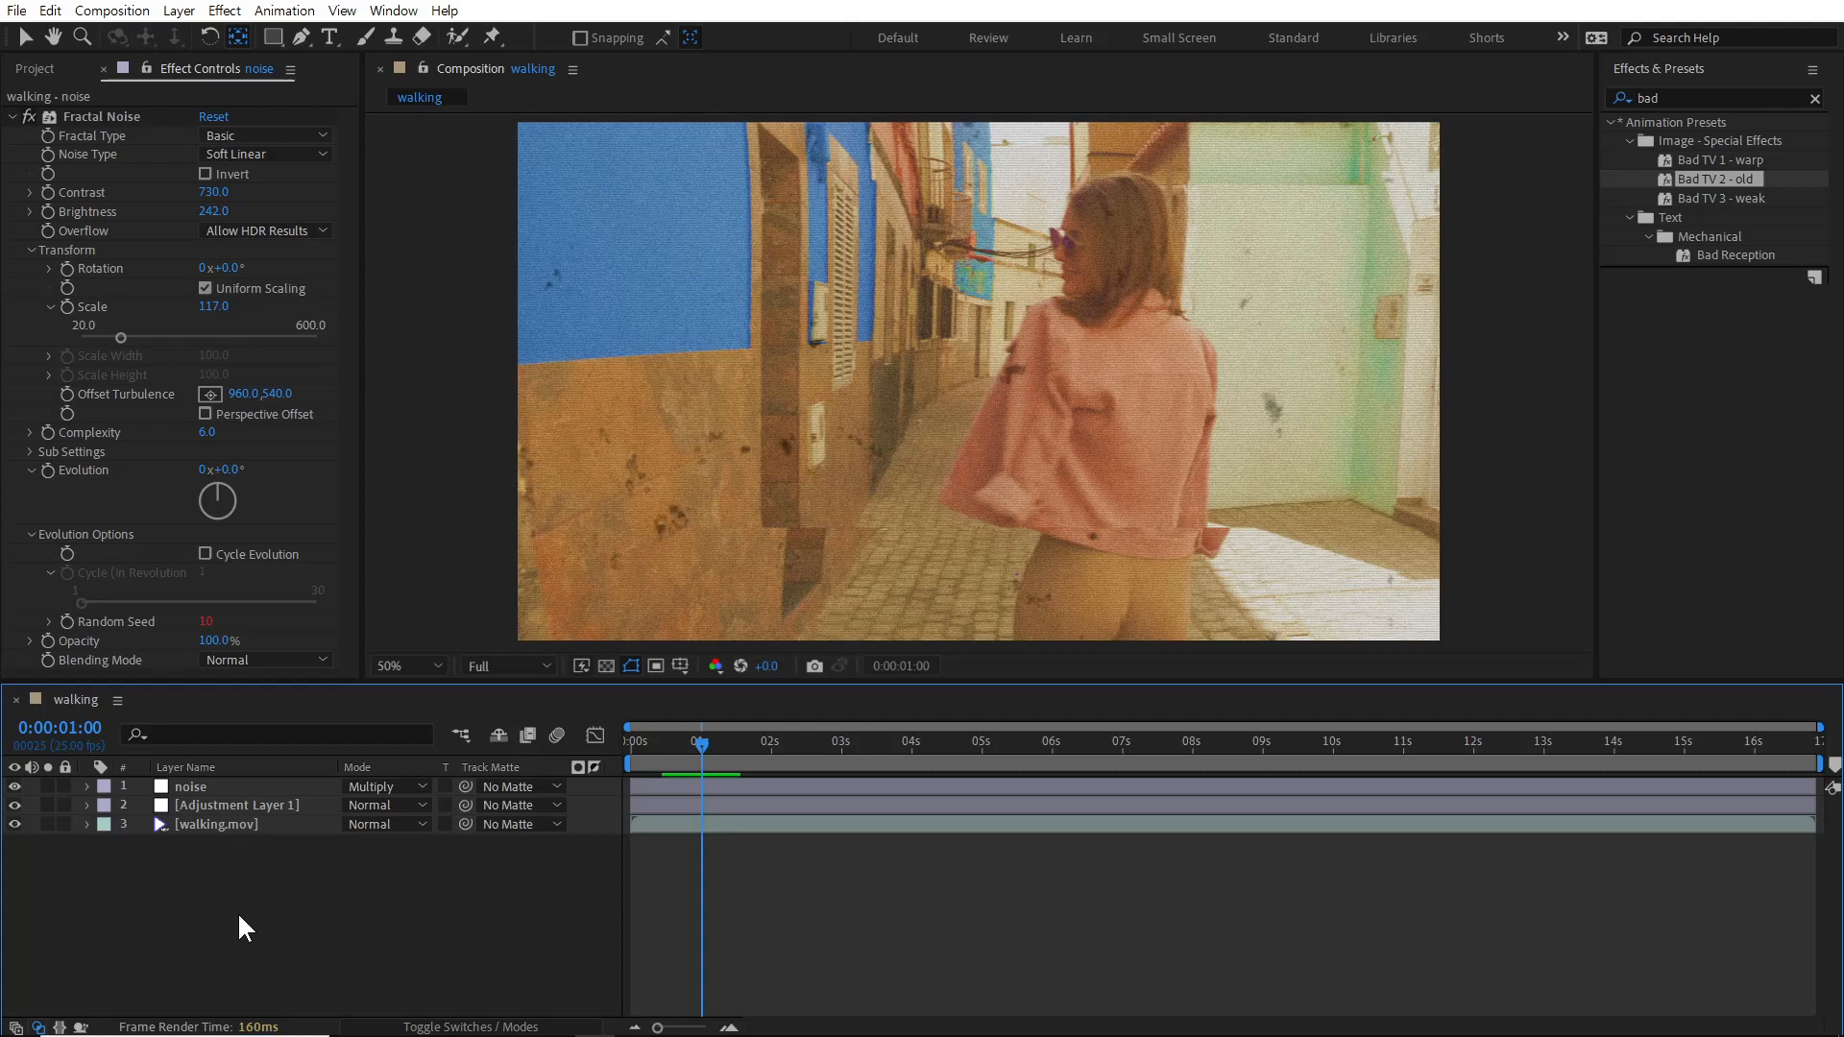
Add another adjustment layer above the noise layer in the walking composition.
{"action": "right_click", "coordinate": [287, 876]}
{"action": "mouse_move", "coordinate": [428, 648]}
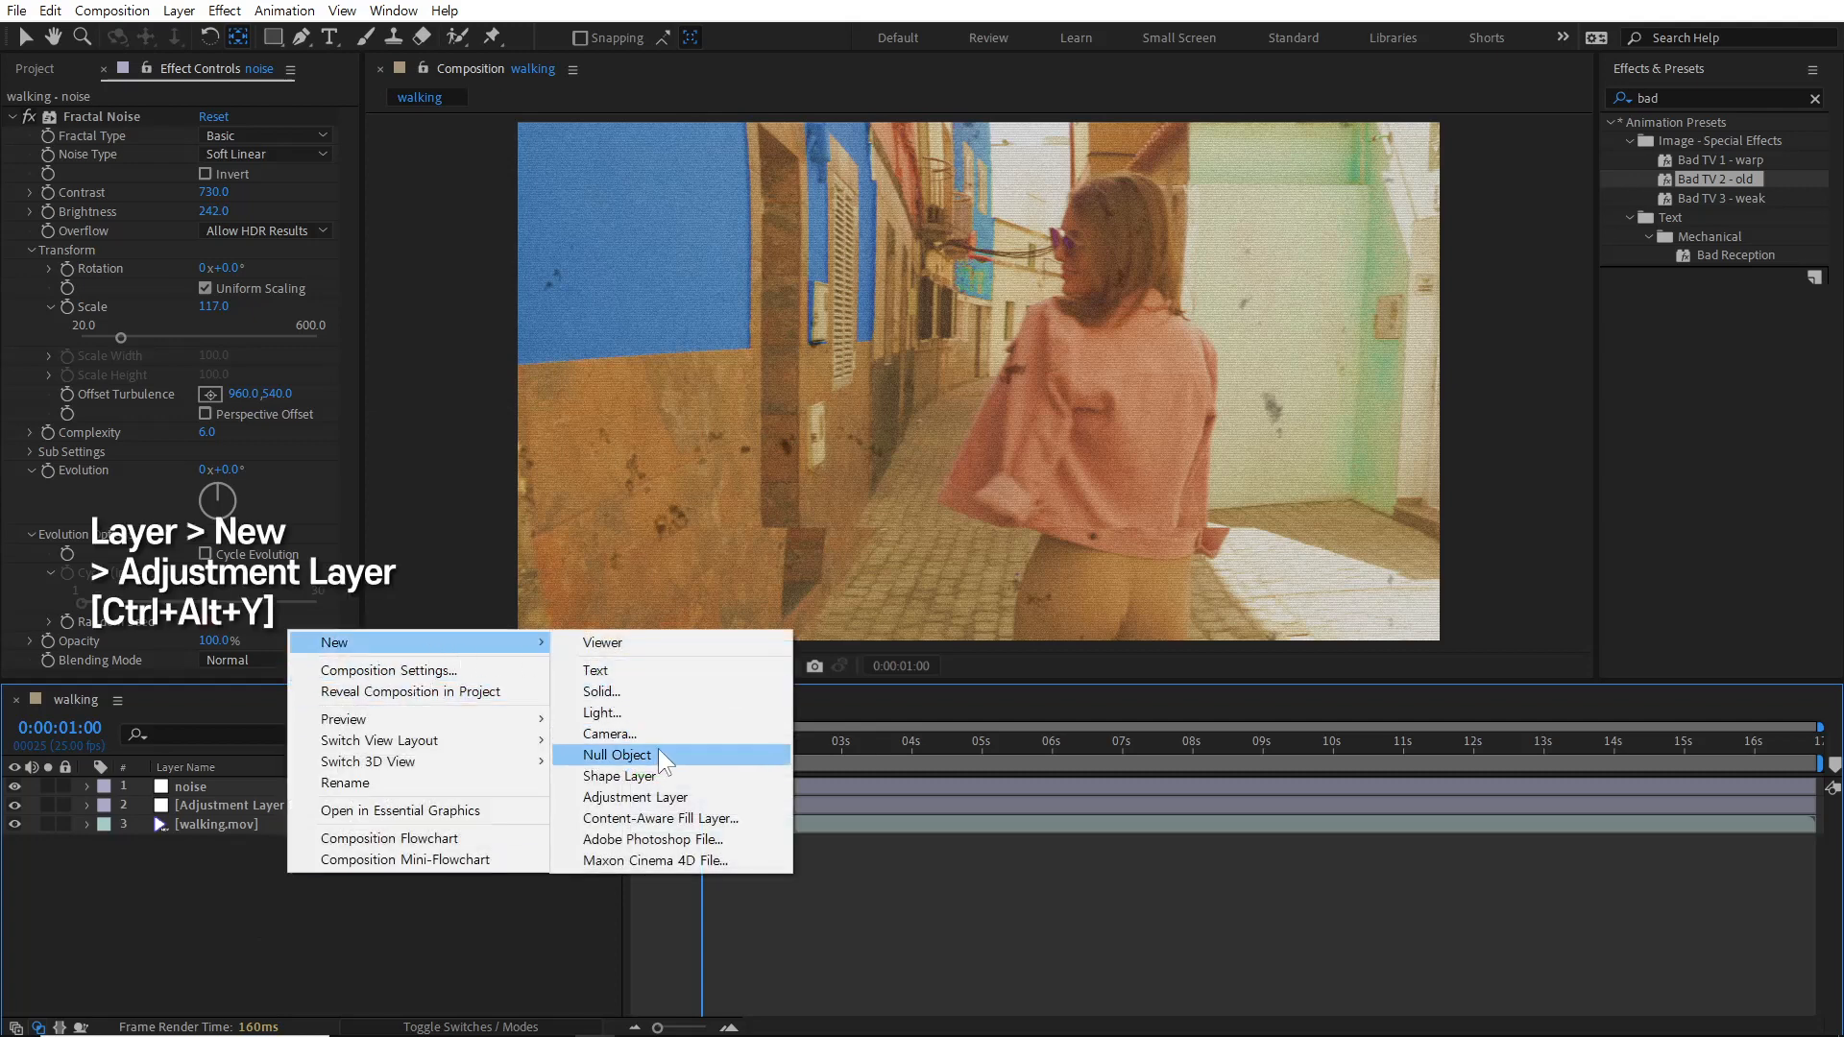
{"action": "left_click", "coordinate": [707, 797]}
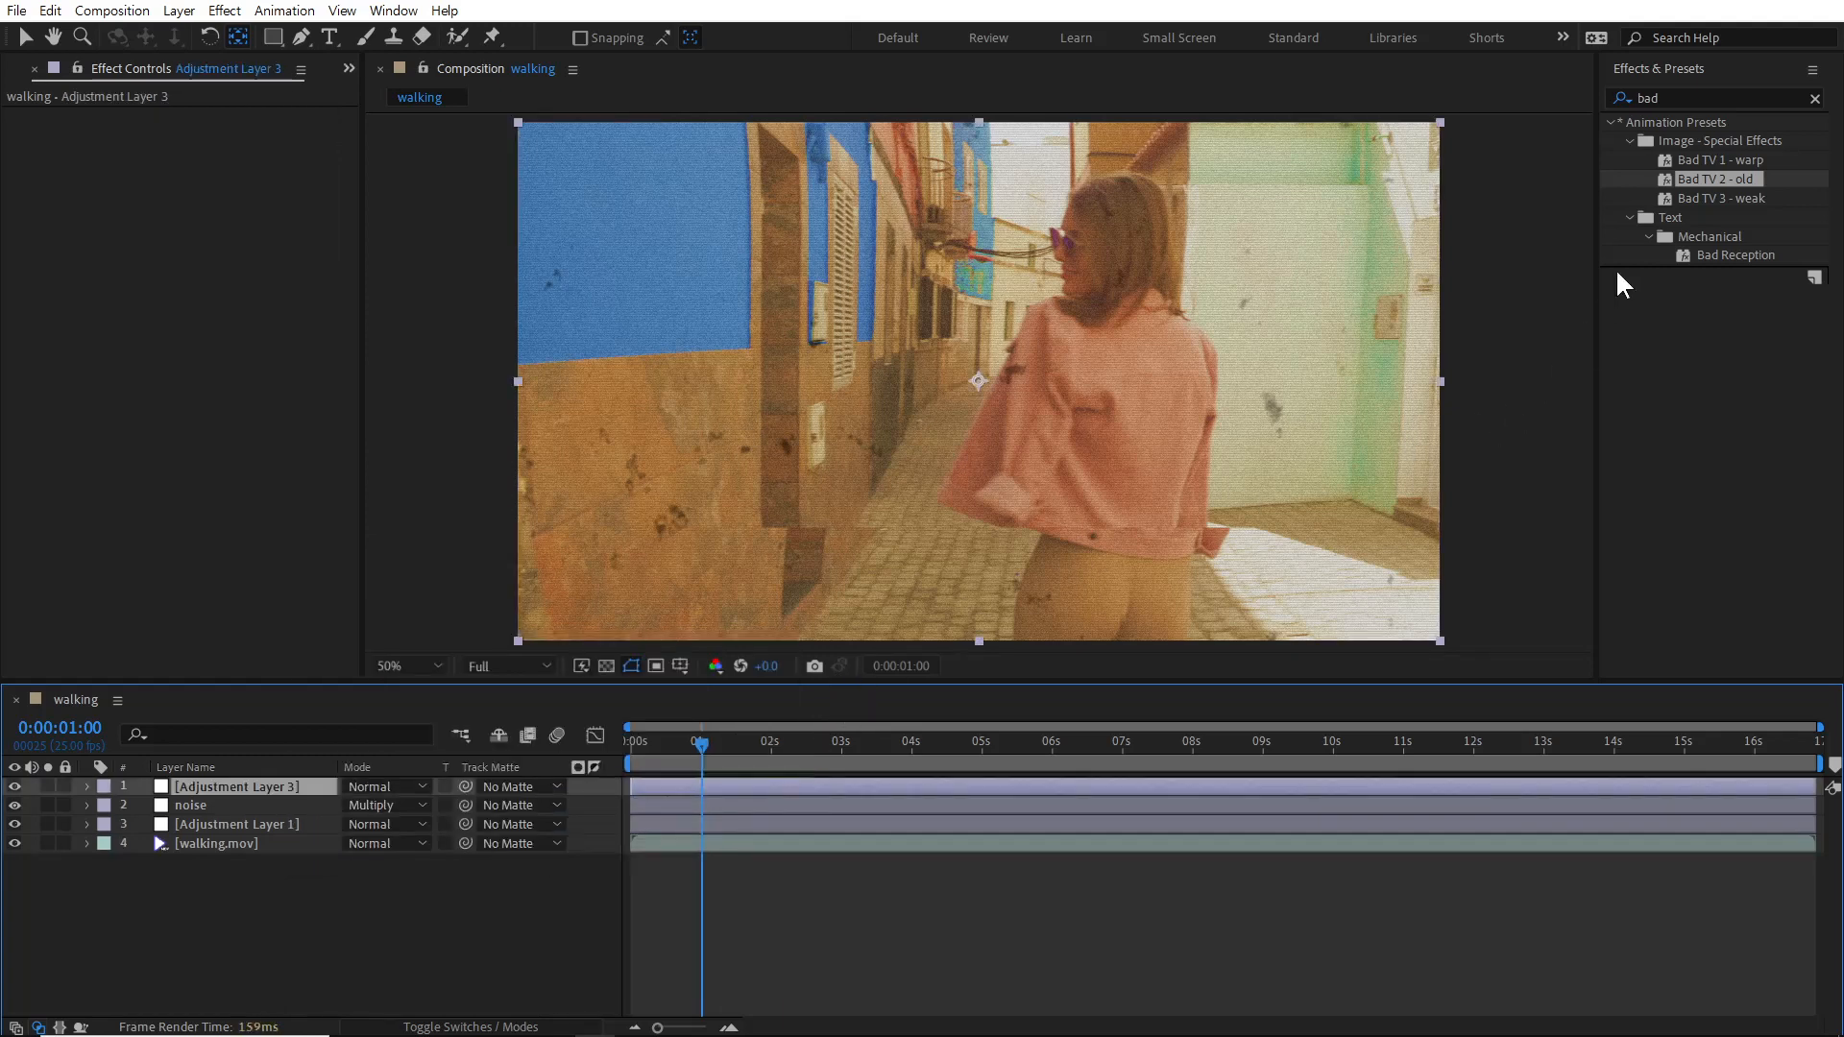
Find the Strobe Light effect, apply it to the new adjustment layer and check the flashes over time.
{"action": "left_click", "coordinate": [1815, 98]}
{"action": "left_click", "coordinate": [1701, 99]}
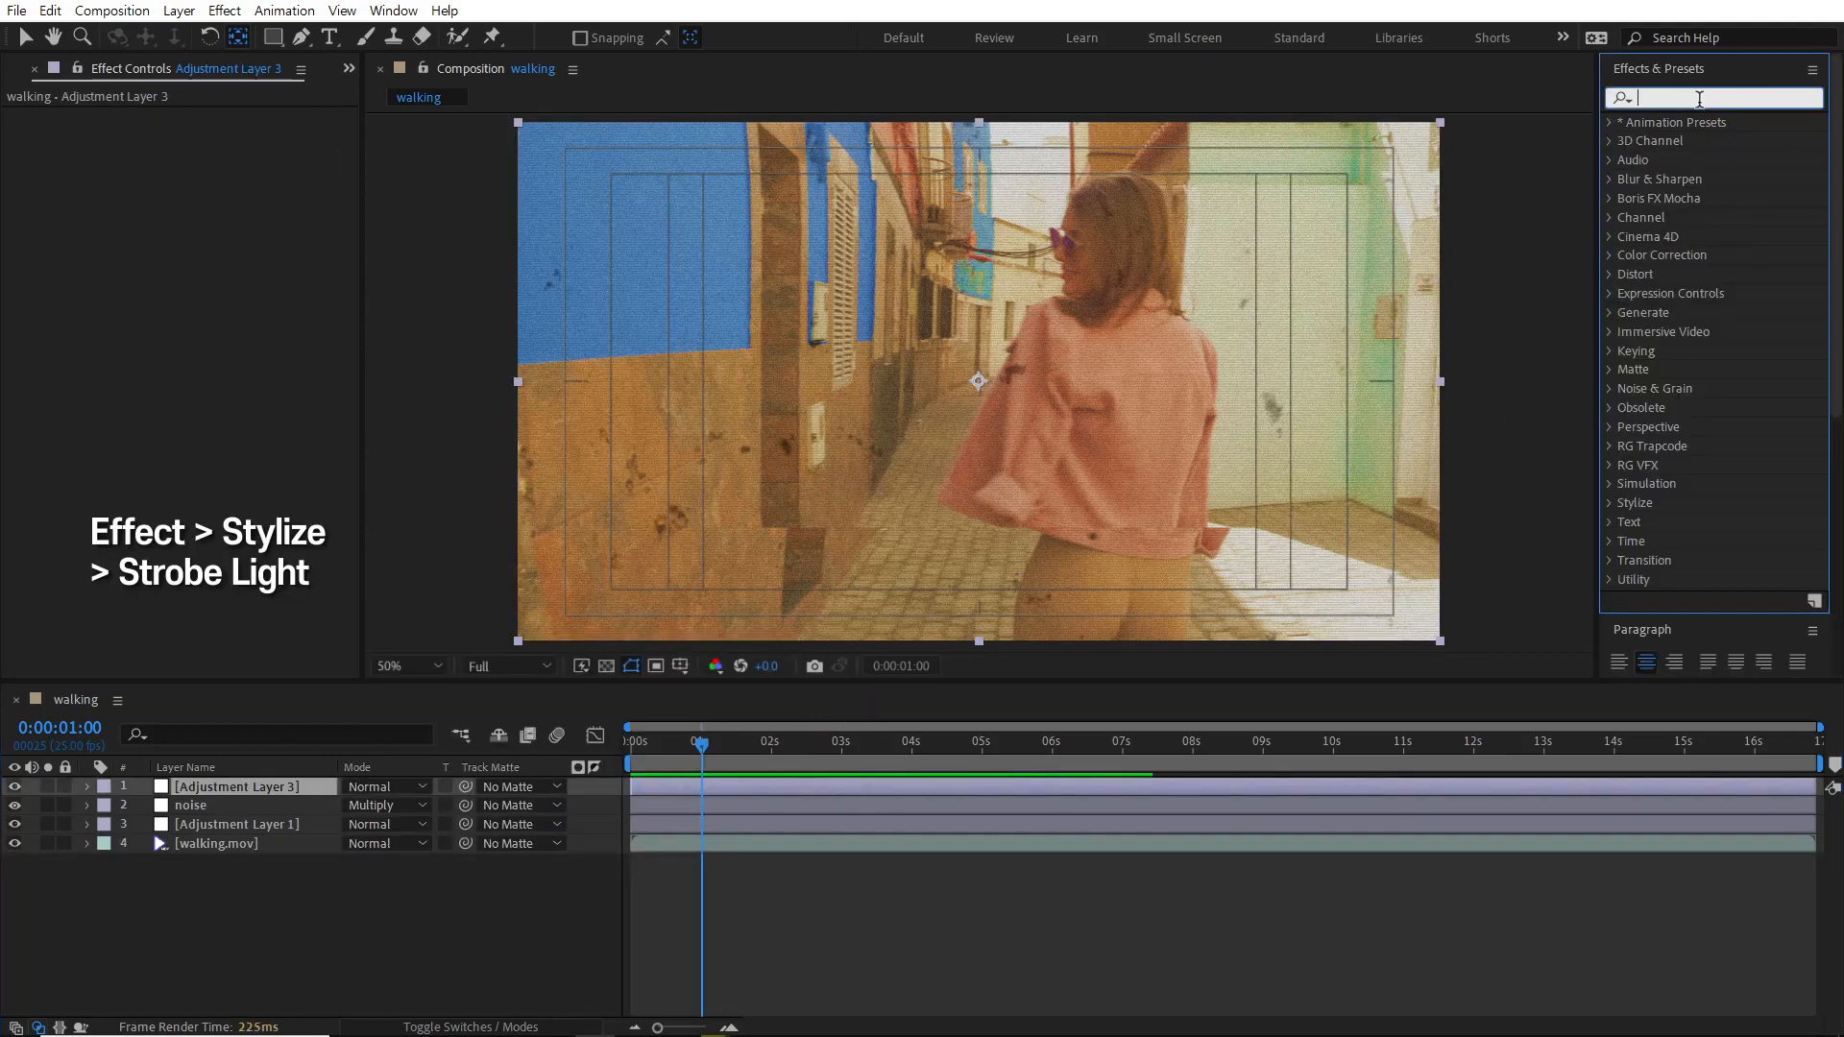
{"action": "type", "text": "stro"}
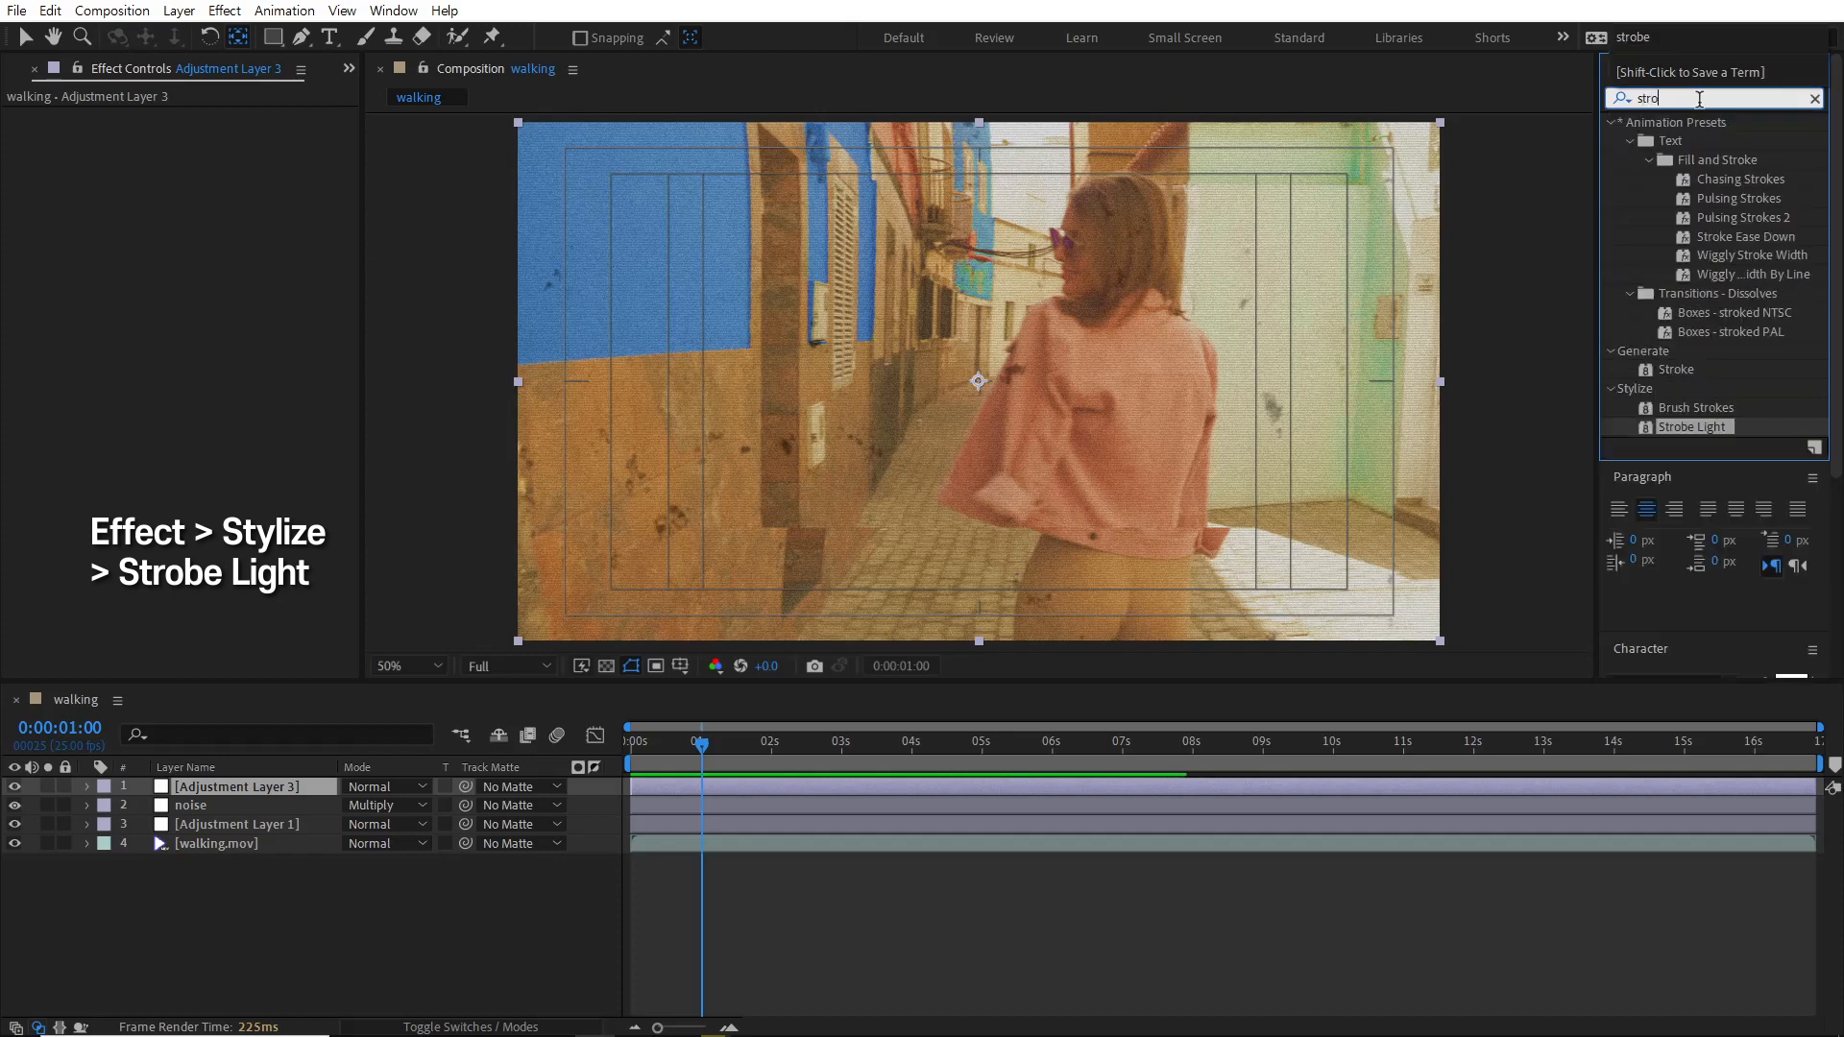
{"action": "type", "text": "be"}
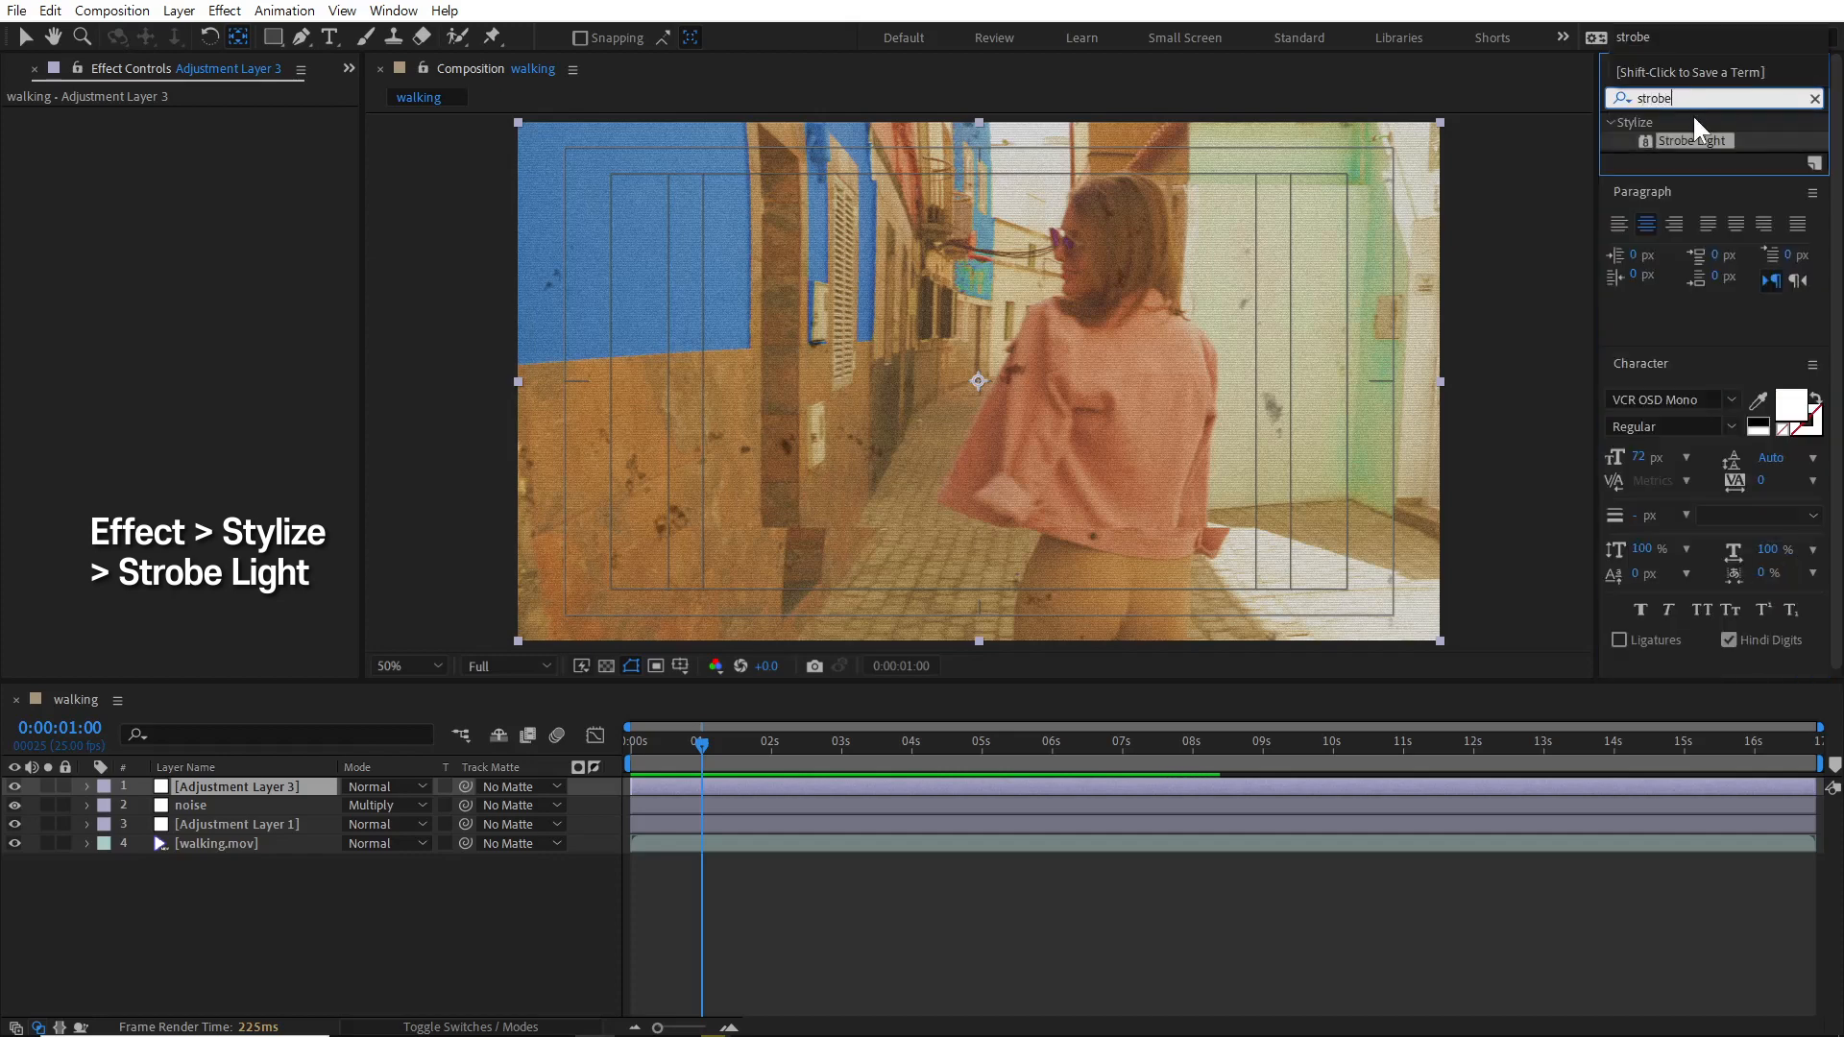
{"action": "left_click_drag", "start_coordinate": [1697, 138], "coordinate": [280, 788]}
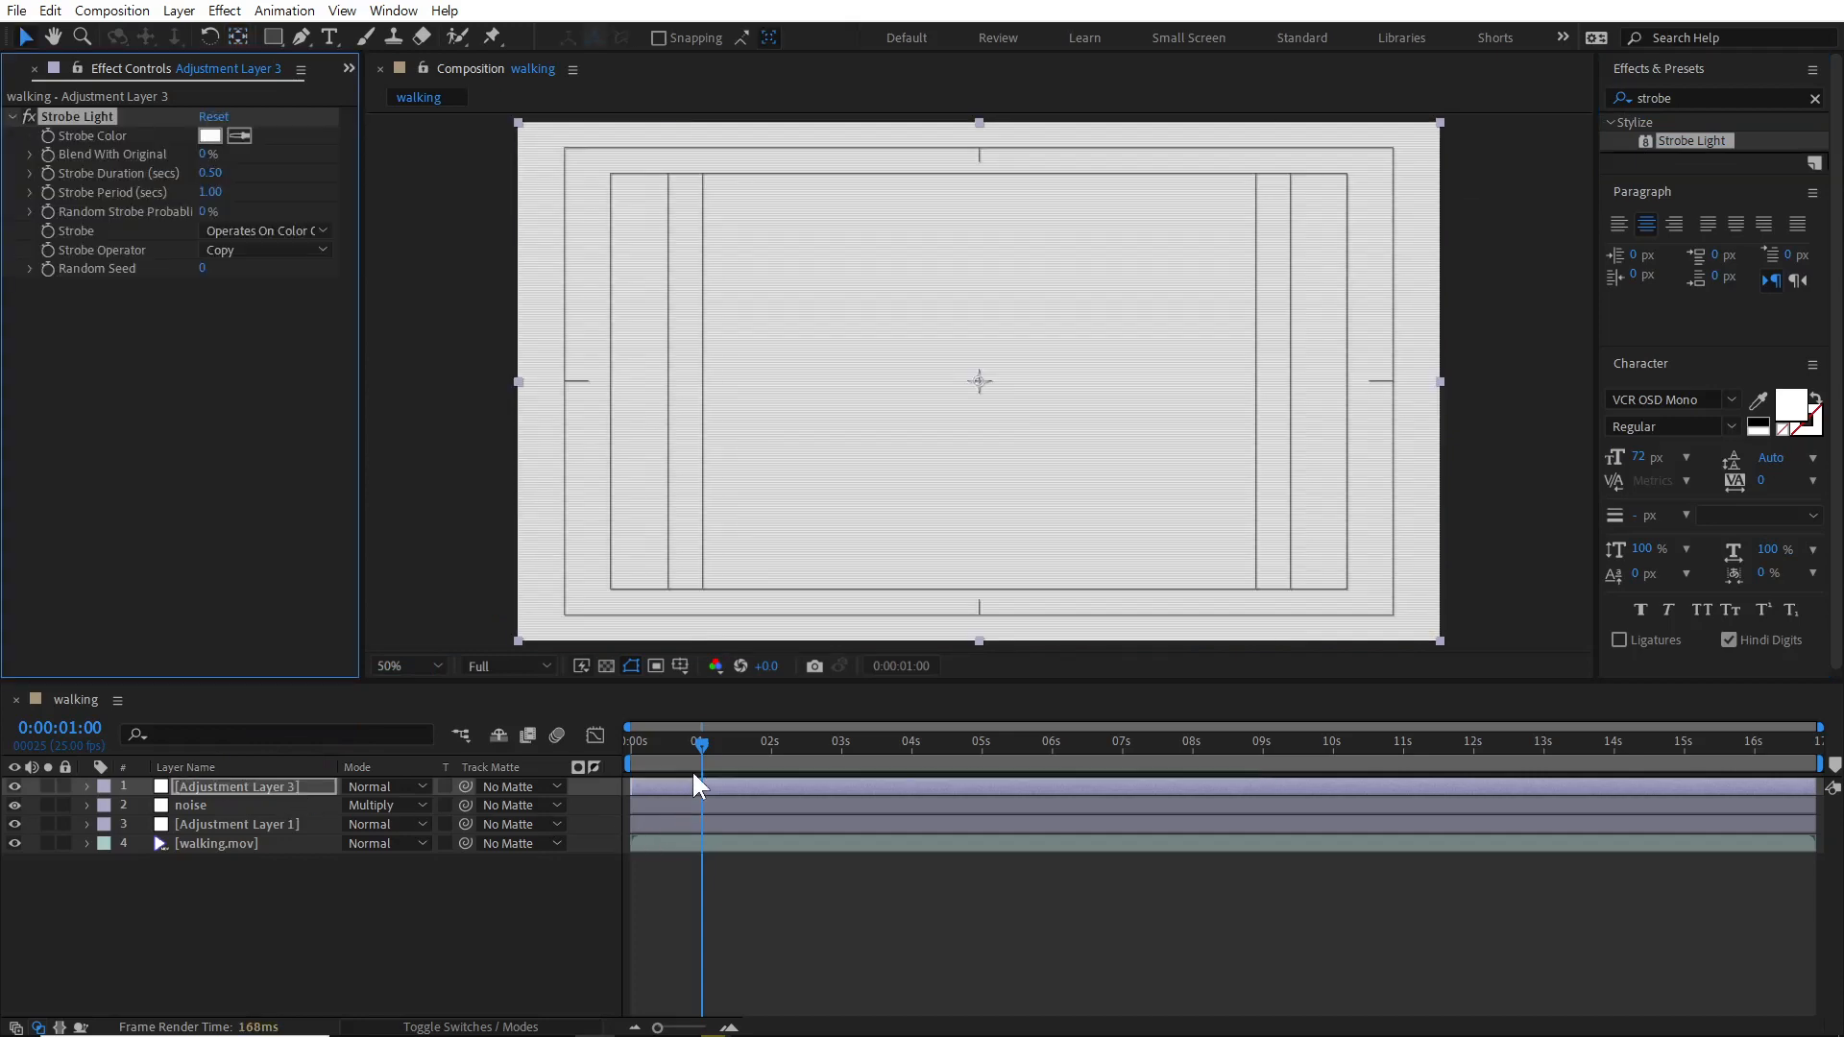
{"action": "left_click_drag", "start_coordinate": [707, 741], "coordinate": [796, 757]}
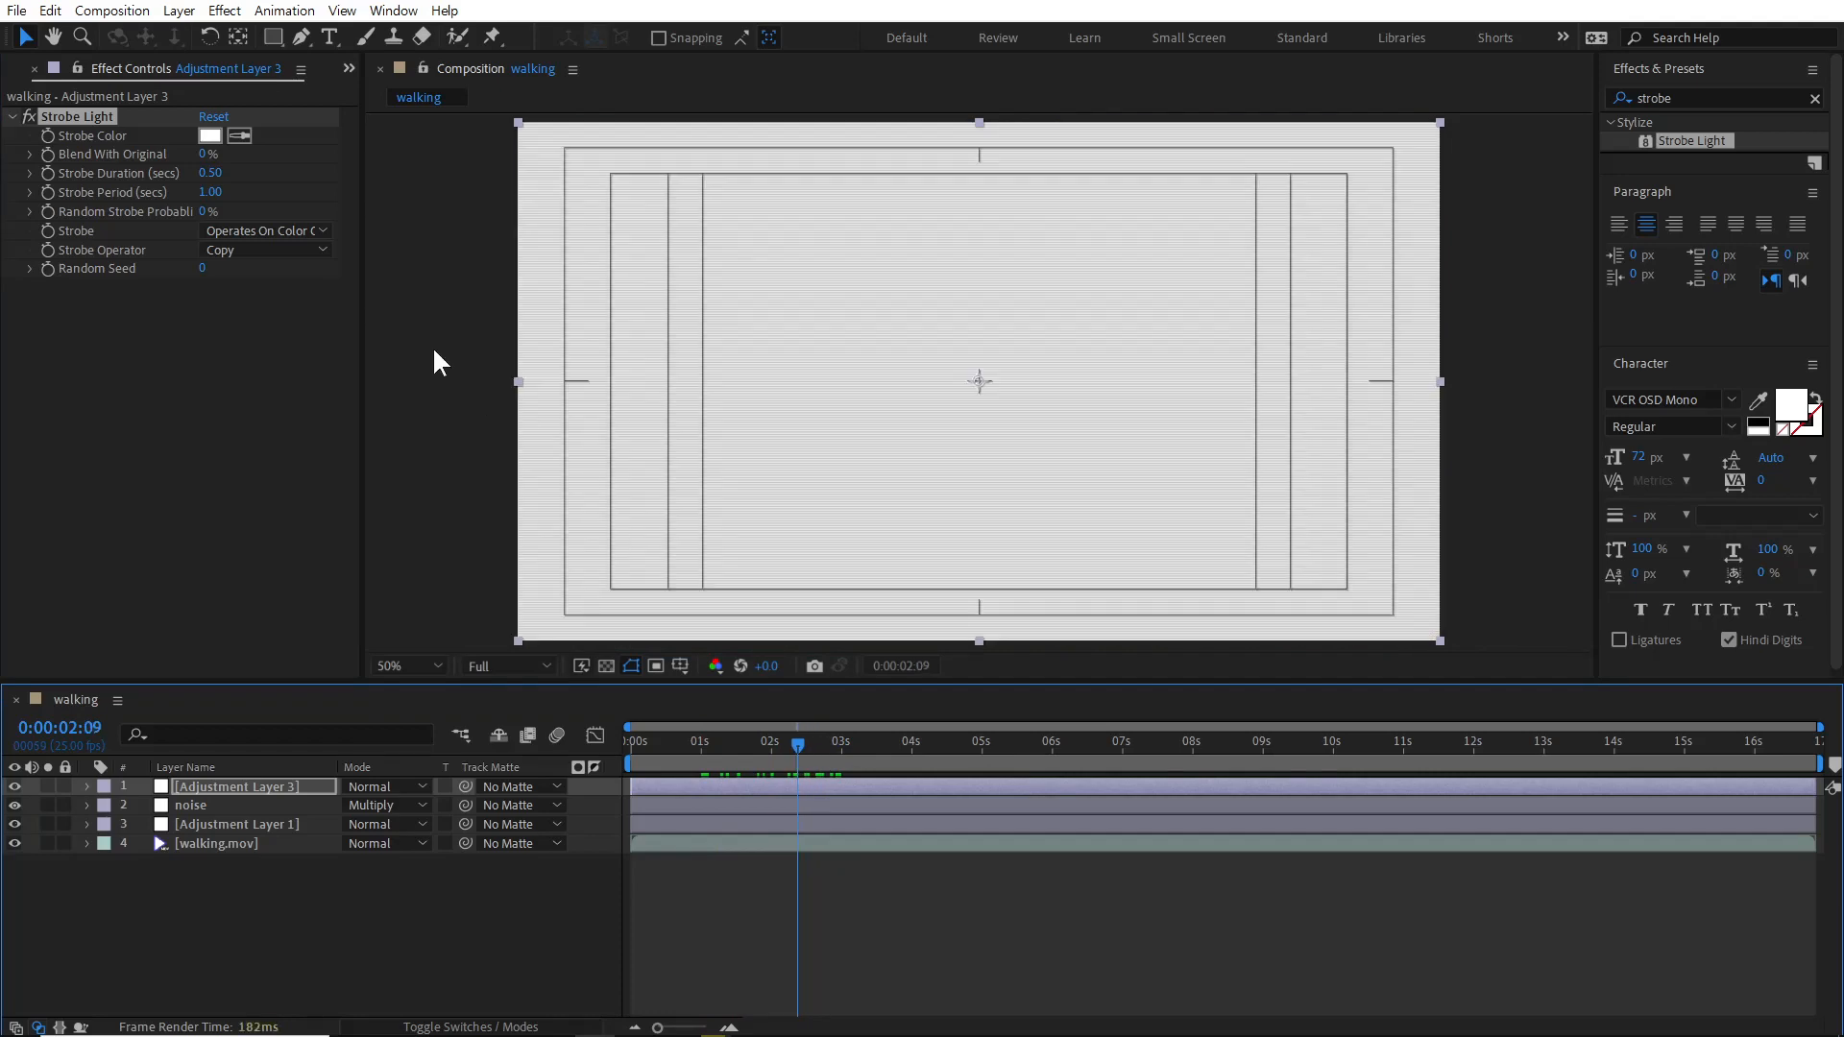
Set the Strobe Light's Blend With Original to 70% and check the softened flashes.
{"action": "left_click", "coordinate": [204, 155]}
{"action": "type", "text": "70"}
{"action": "key", "text": "Return"}
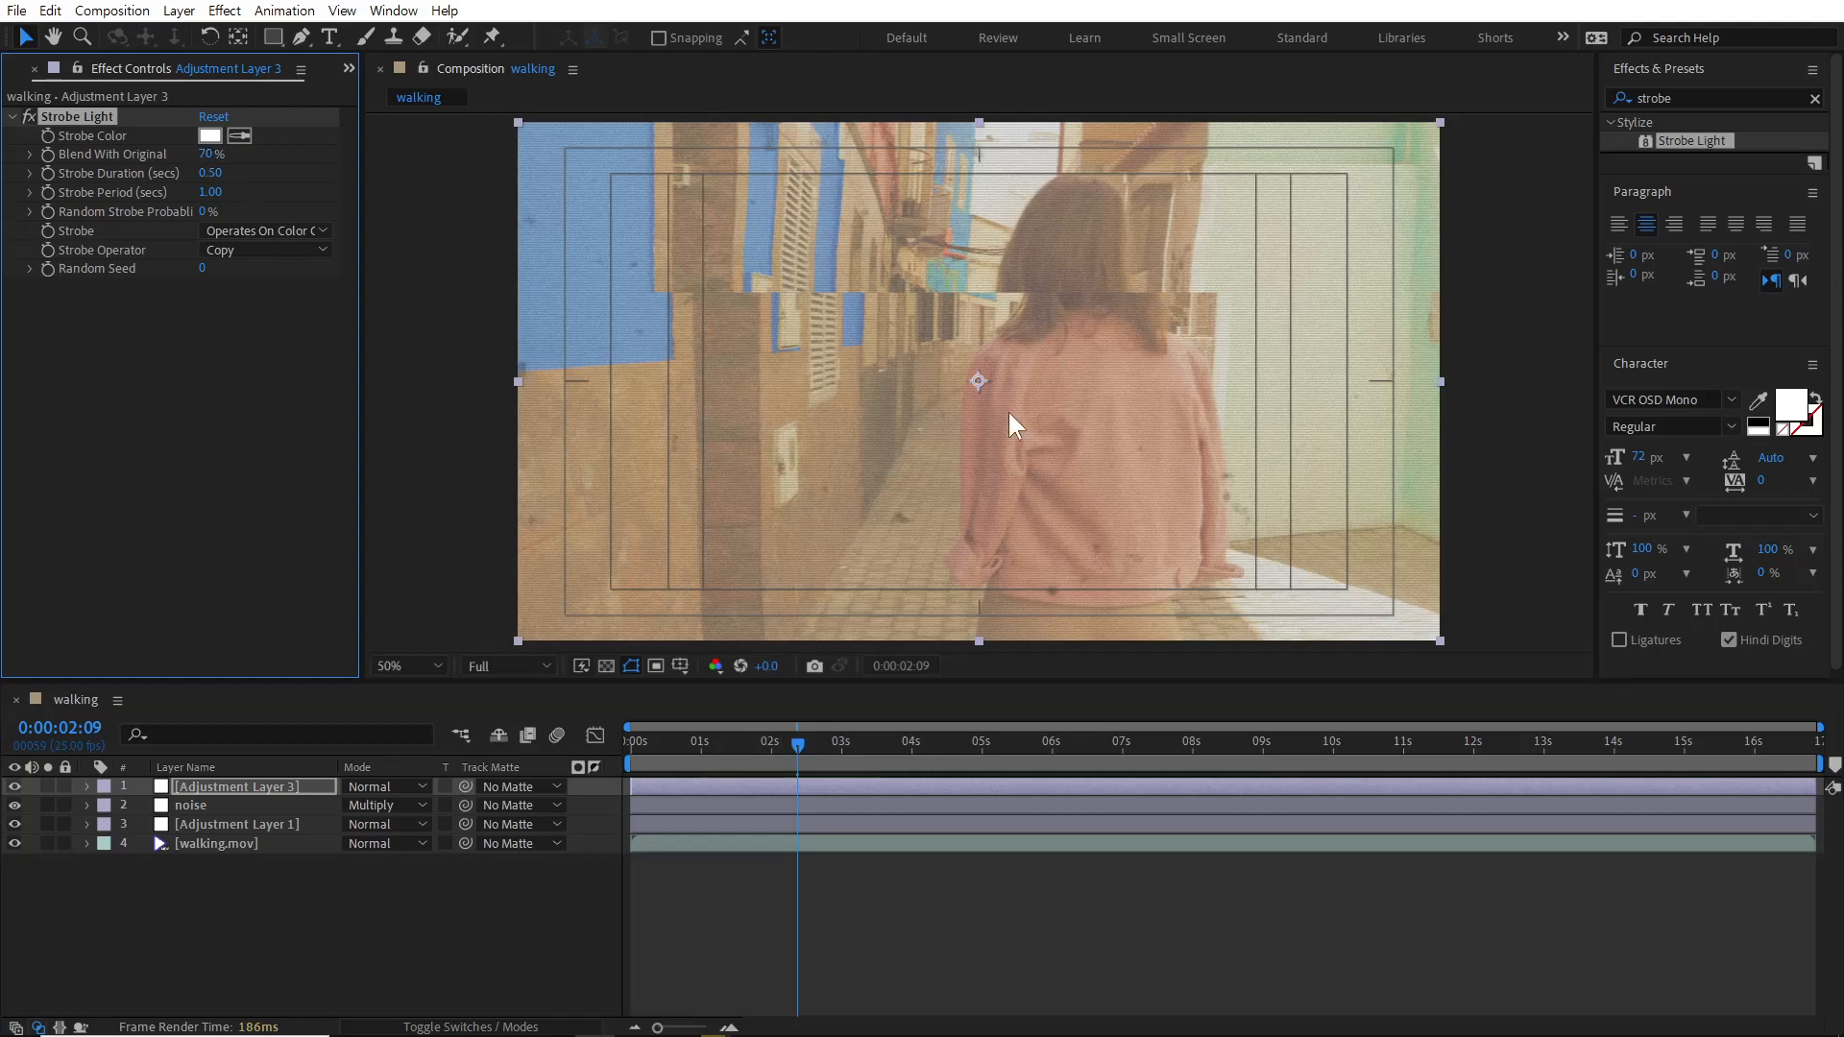
{"action": "left_click_drag", "start_coordinate": [737, 742], "coordinate": [890, 755]}
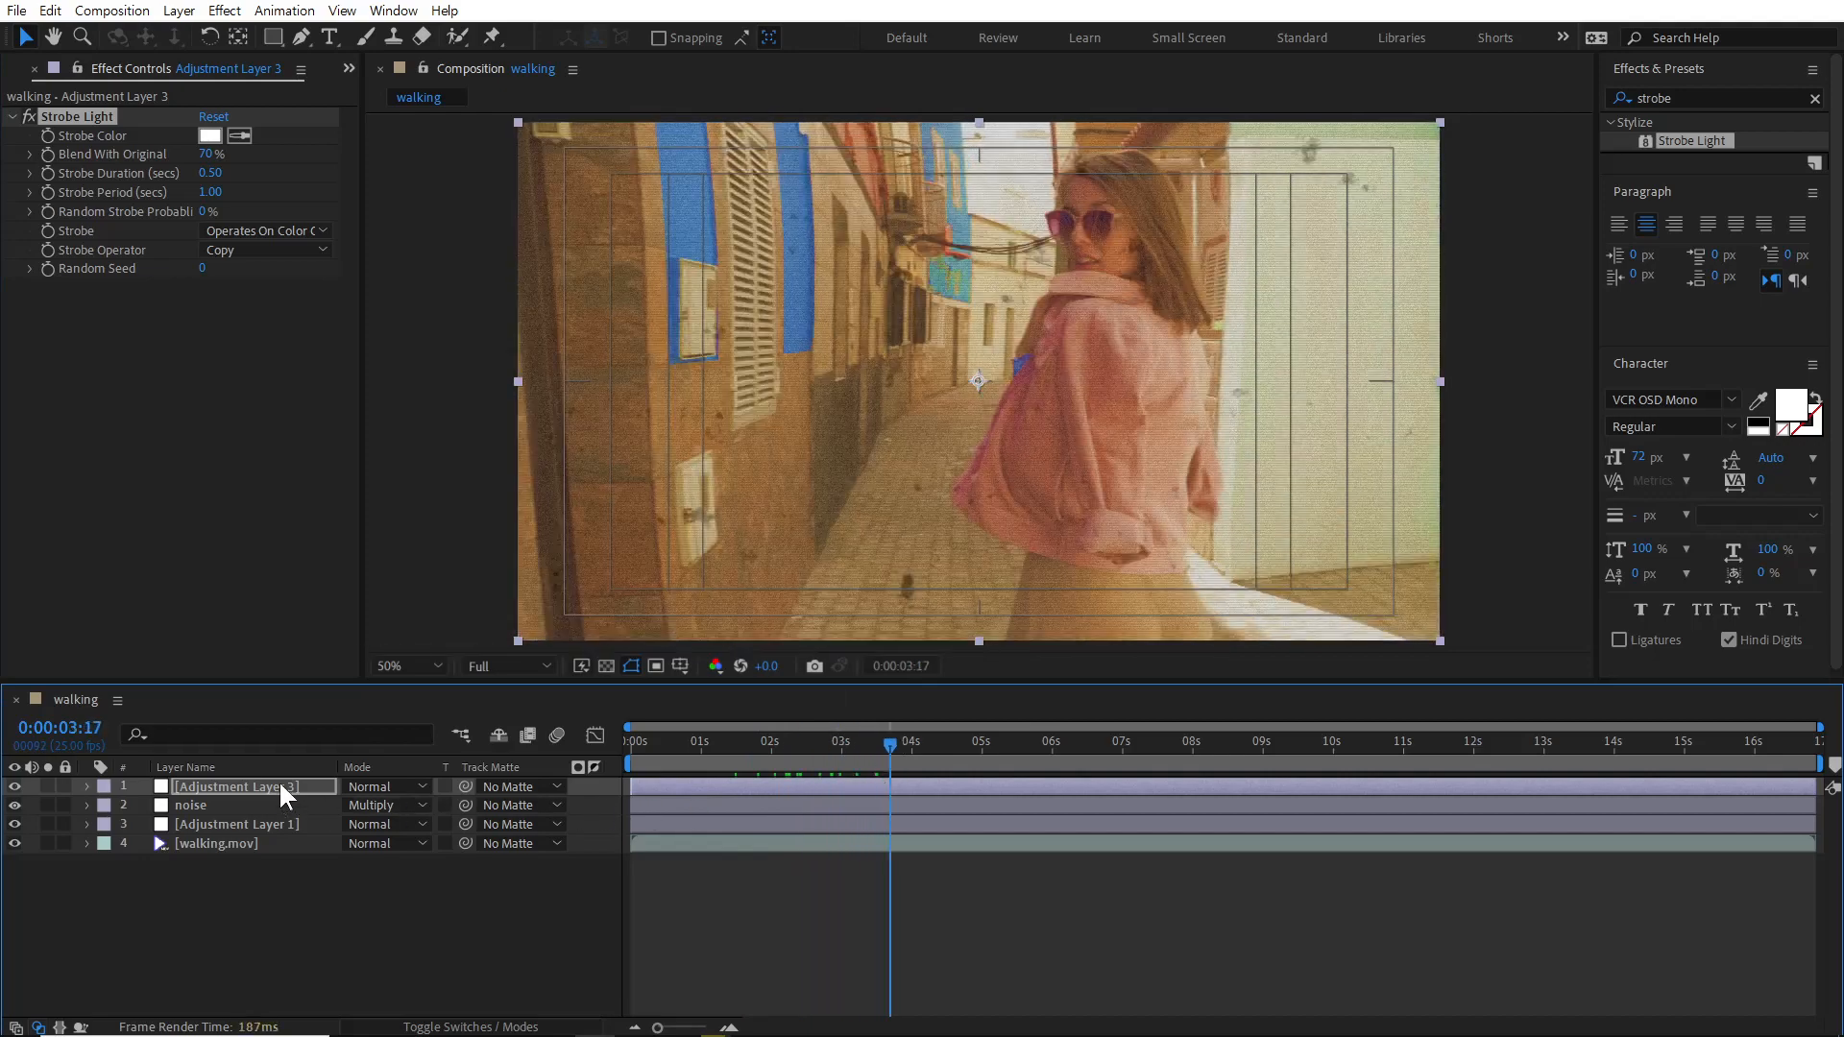
Set the blending mode of the Strobe Light adjustment layer to Lighten and check a strobed frame.
{"action": "left_click", "coordinate": [281, 786]}
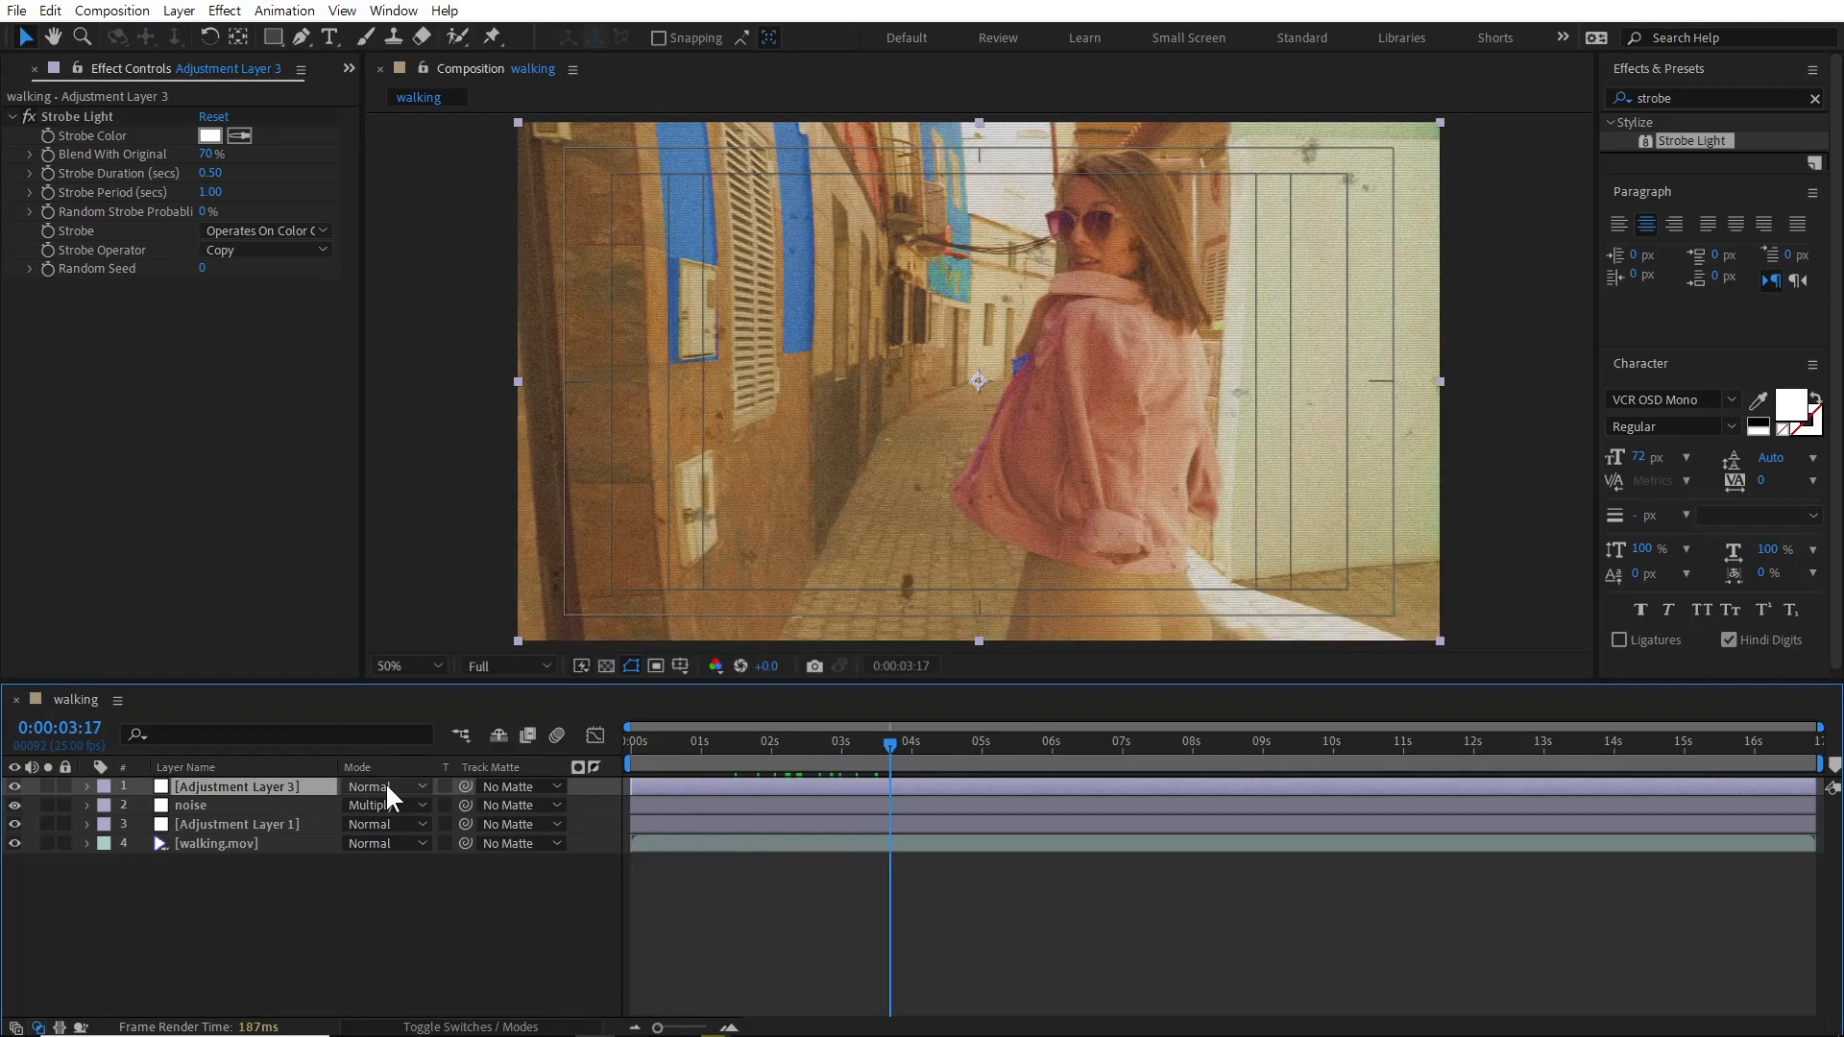
{"action": "left_click", "coordinate": [385, 786]}
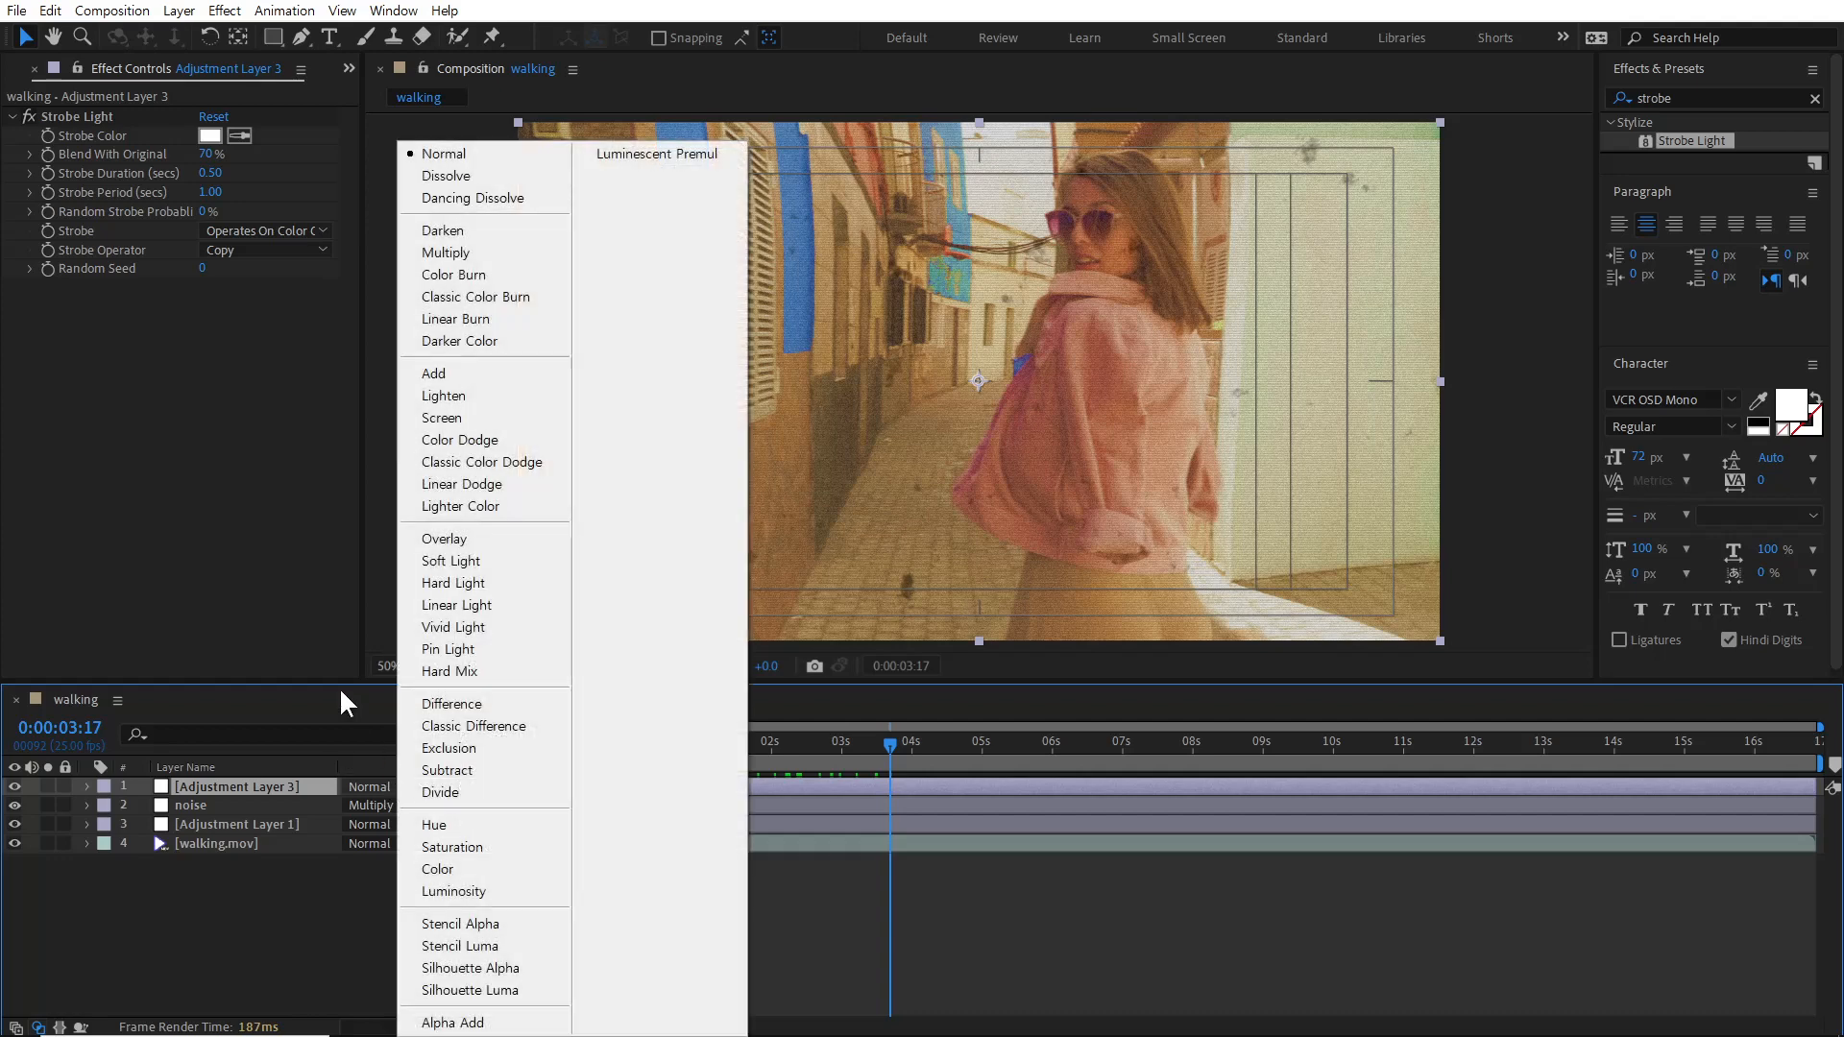
{"action": "left_click", "coordinate": [440, 395]}
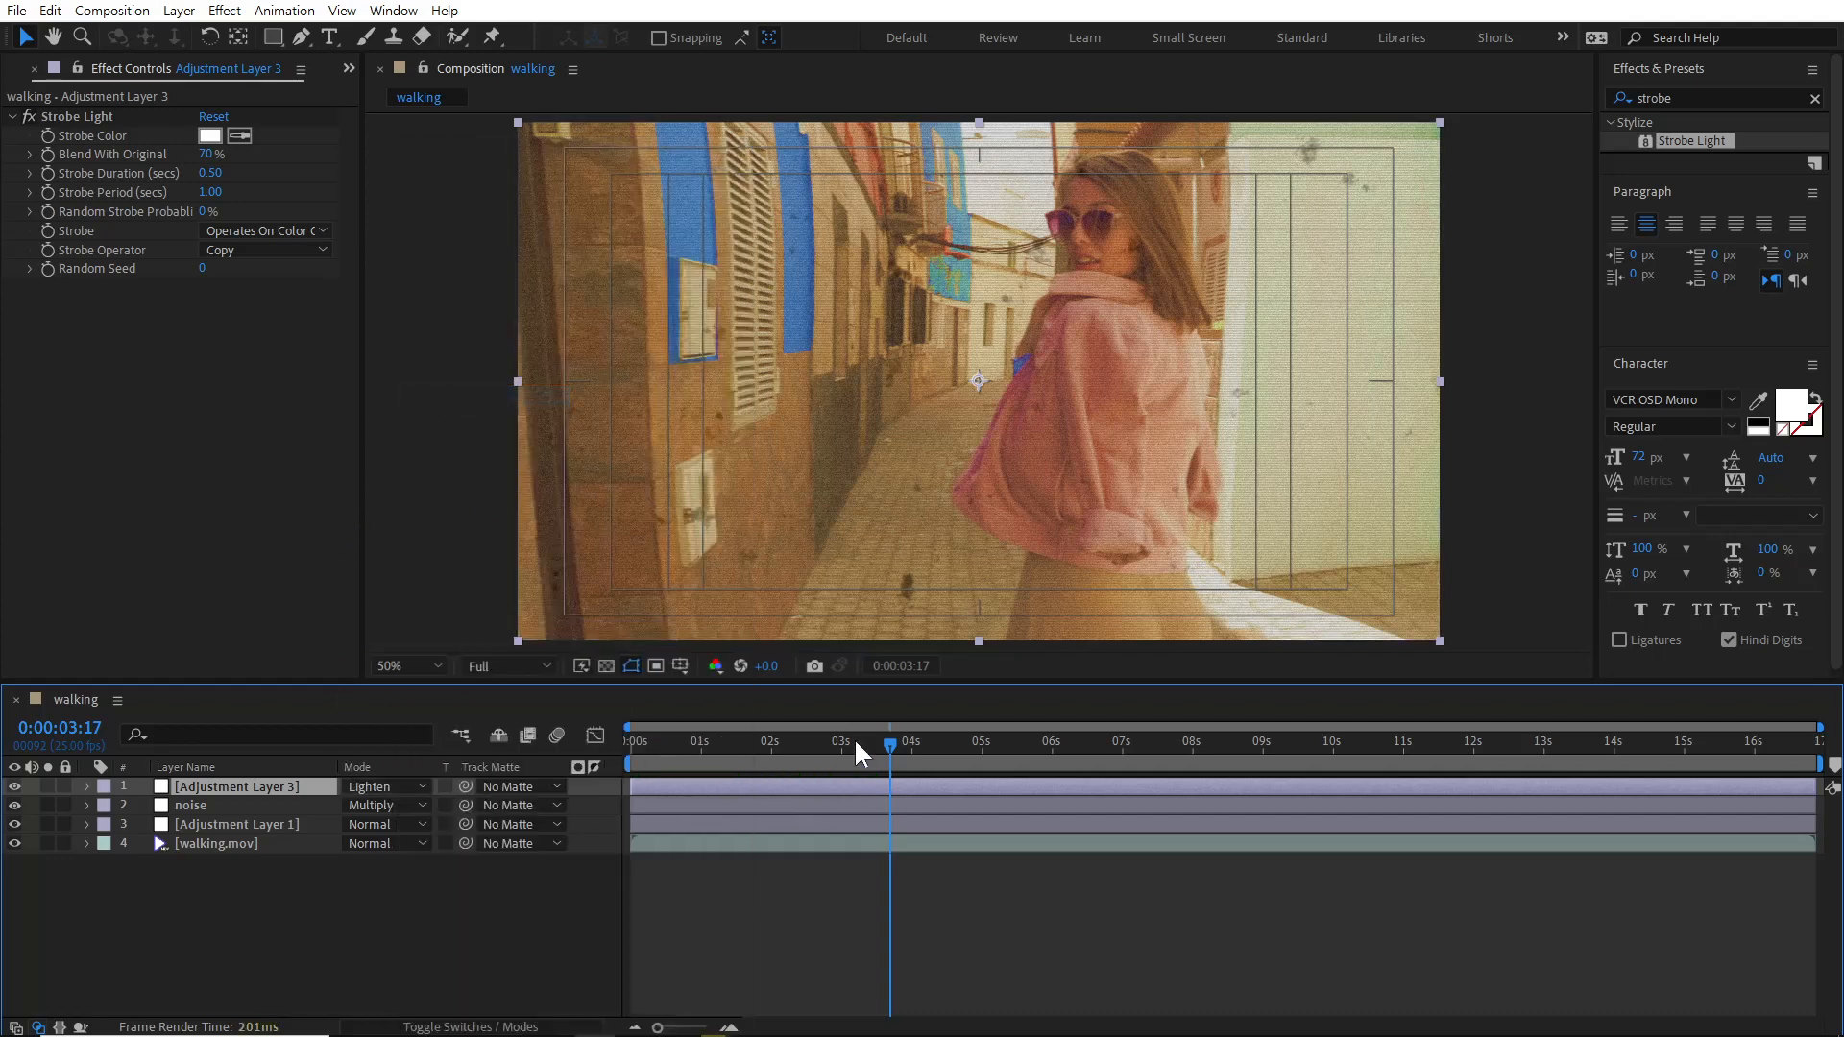
{"action": "left_click", "coordinate": [855, 741]}
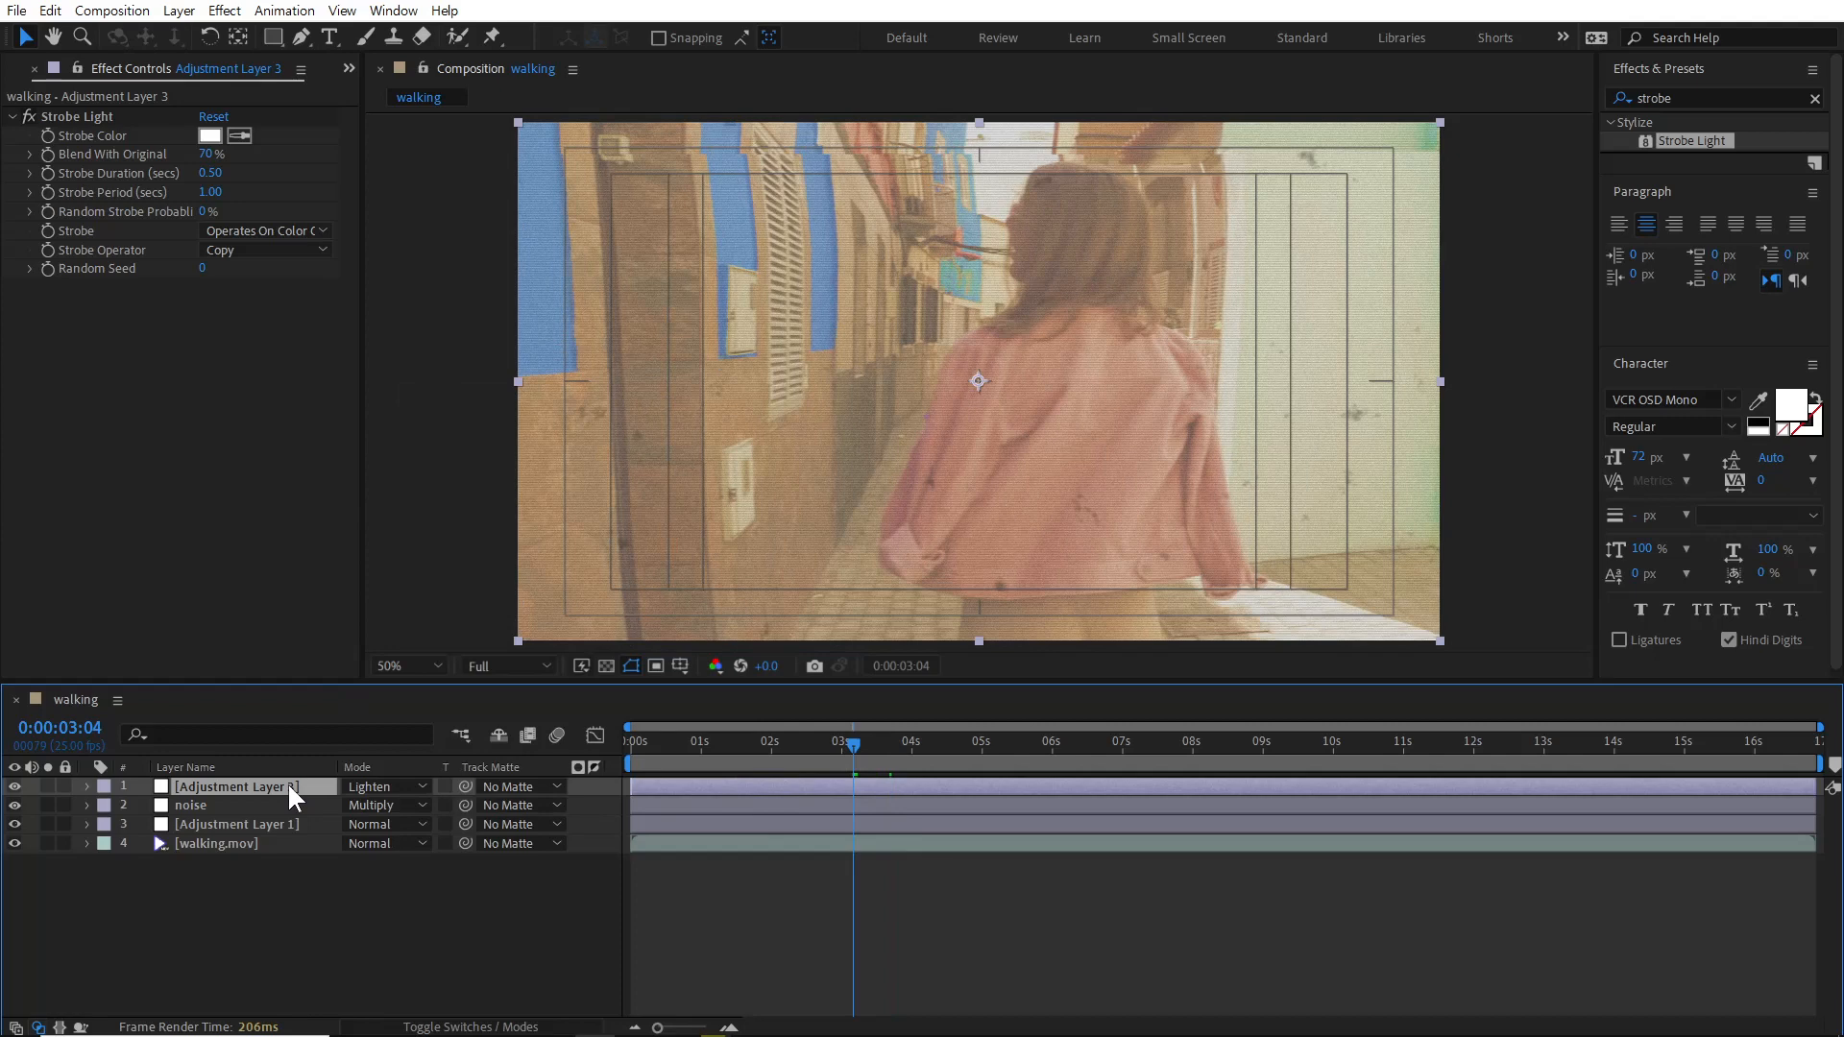
Rename the Strobe Light adjustment layer to Strobe.
{"action": "key", "text": "Return"}
{"action": "type", "text": "Stro"}
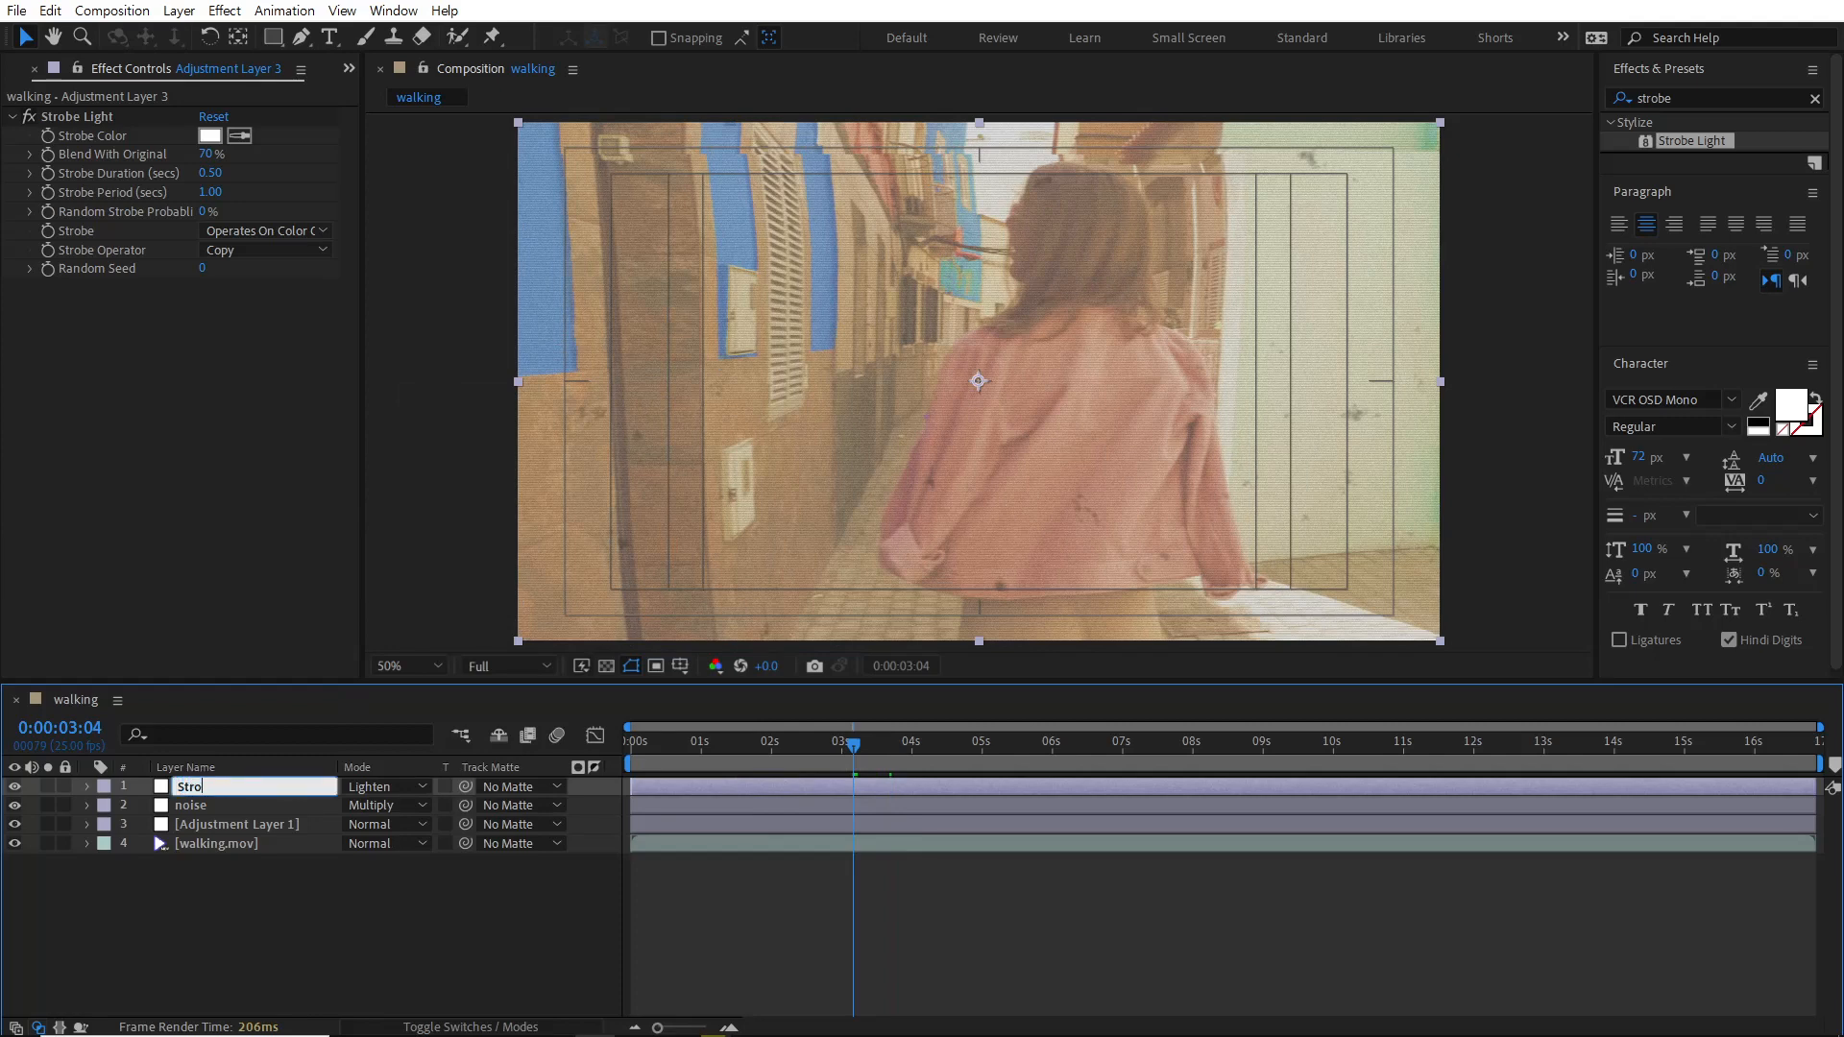
{"action": "type", "text": "be"}
{"action": "key", "text": "Return"}
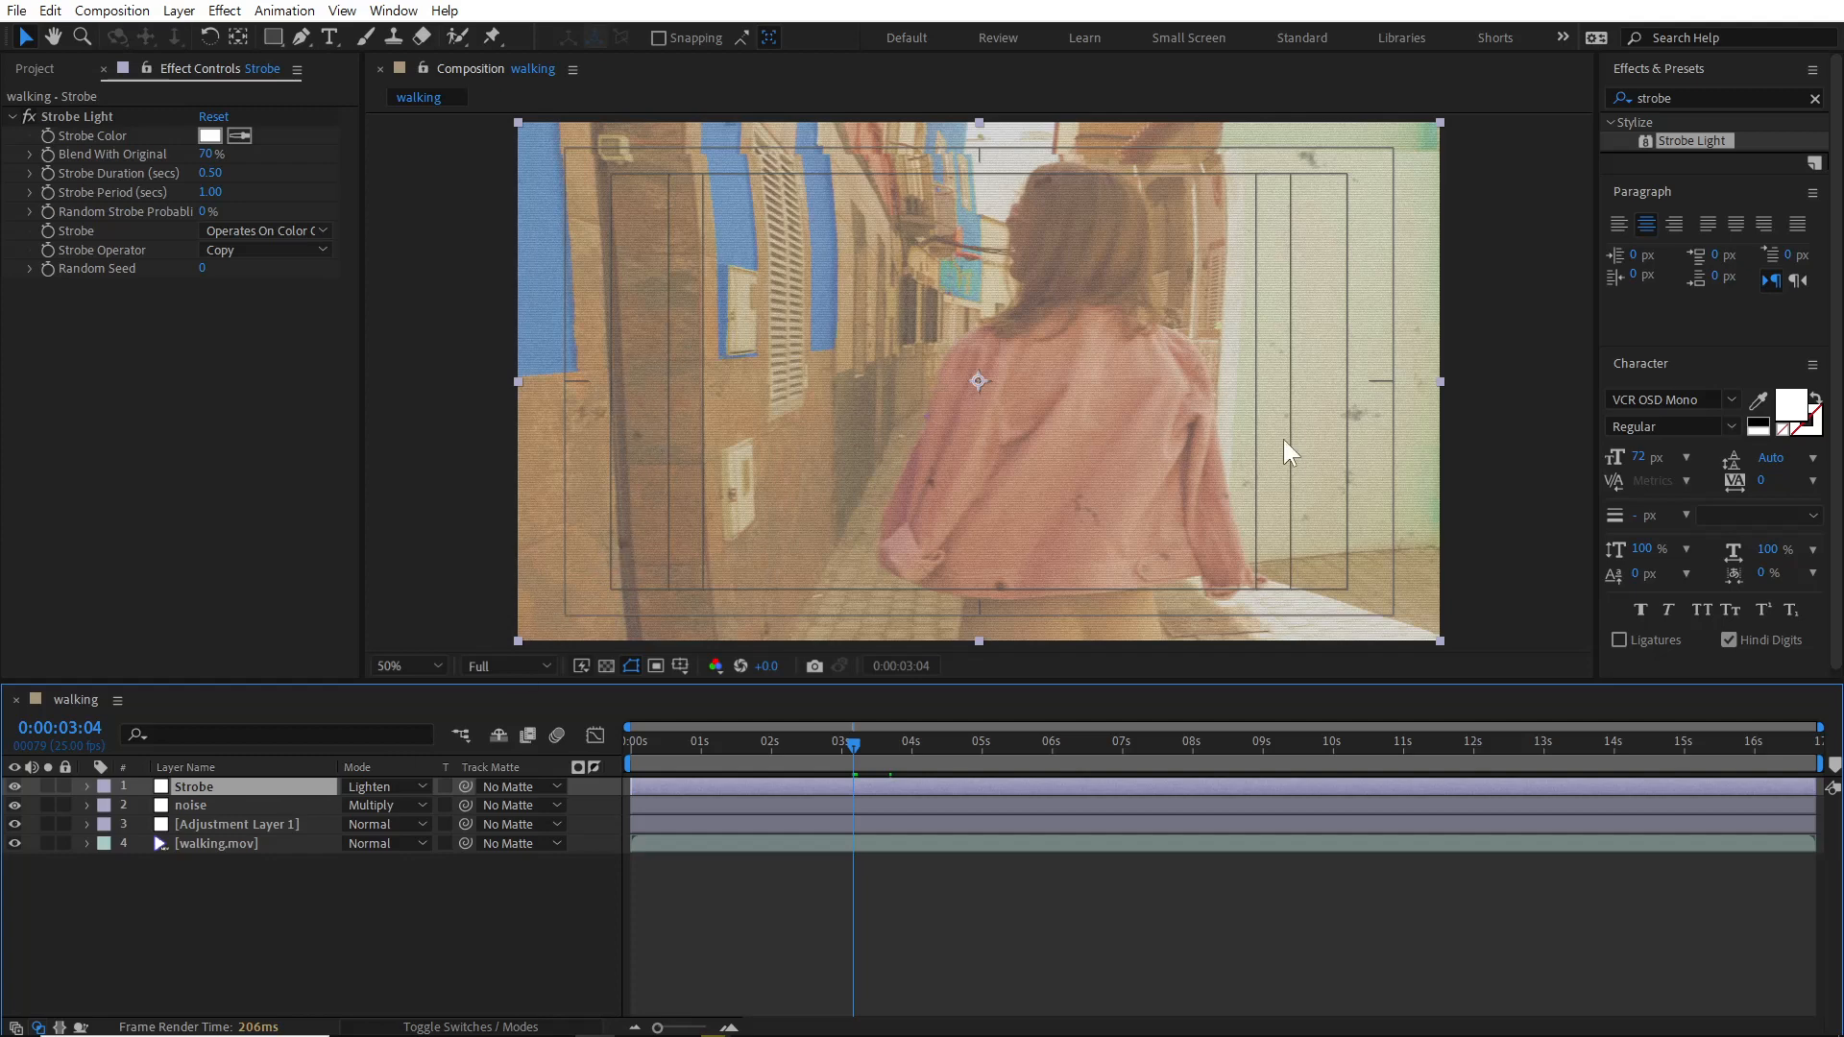
Move the Strobe layer below the noise layer and scrub through the footage to check the flicker.
{"action": "left_click_drag", "start_coordinate": [274, 781], "coordinate": [274, 813]}
{"action": "left_click_drag", "start_coordinate": [724, 740], "coordinate": [772, 740]}
{"action": "left_click", "coordinate": [740, 741]}
{"action": "left_click_drag", "start_coordinate": [743, 743], "coordinate": [746, 743]}
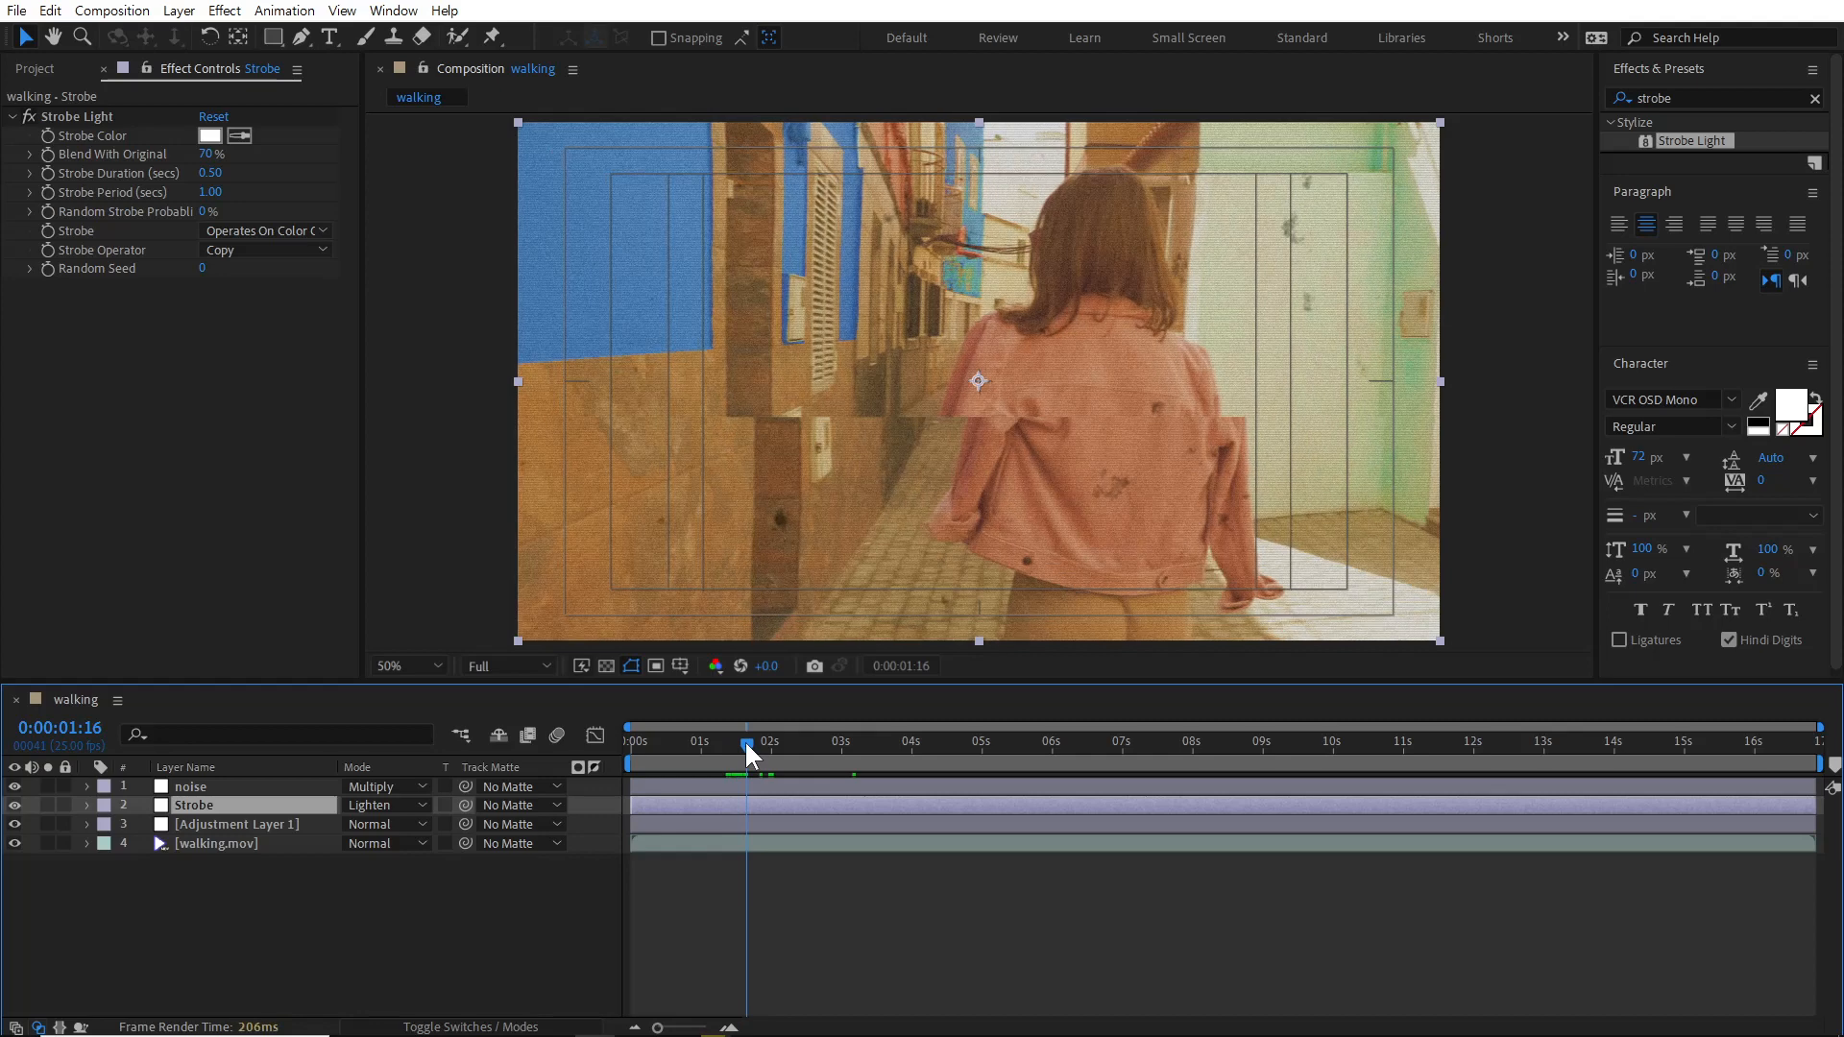
Rename Adjustment Layer 1, which carries the Bad TV effects, as Old.
{"action": "left_click", "coordinate": [252, 821]}
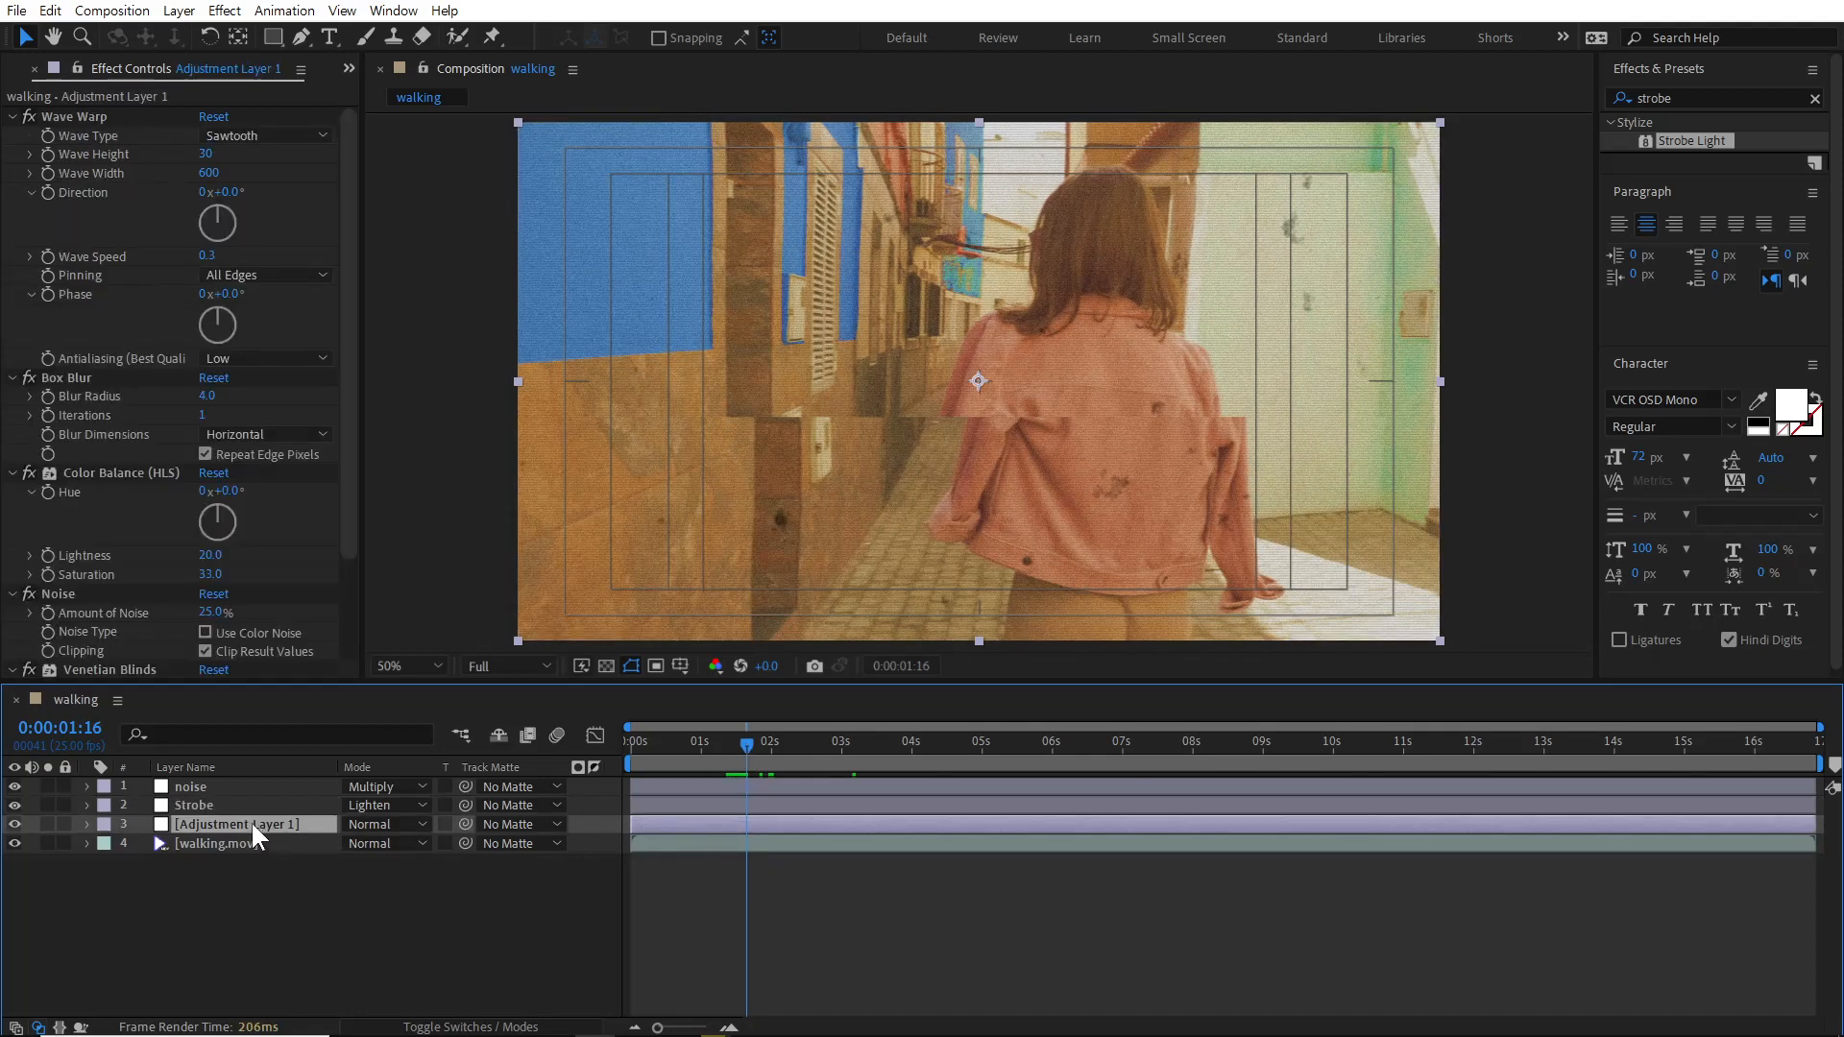
{"action": "key", "text": "Return"}
{"action": "type", "text": "Old"}
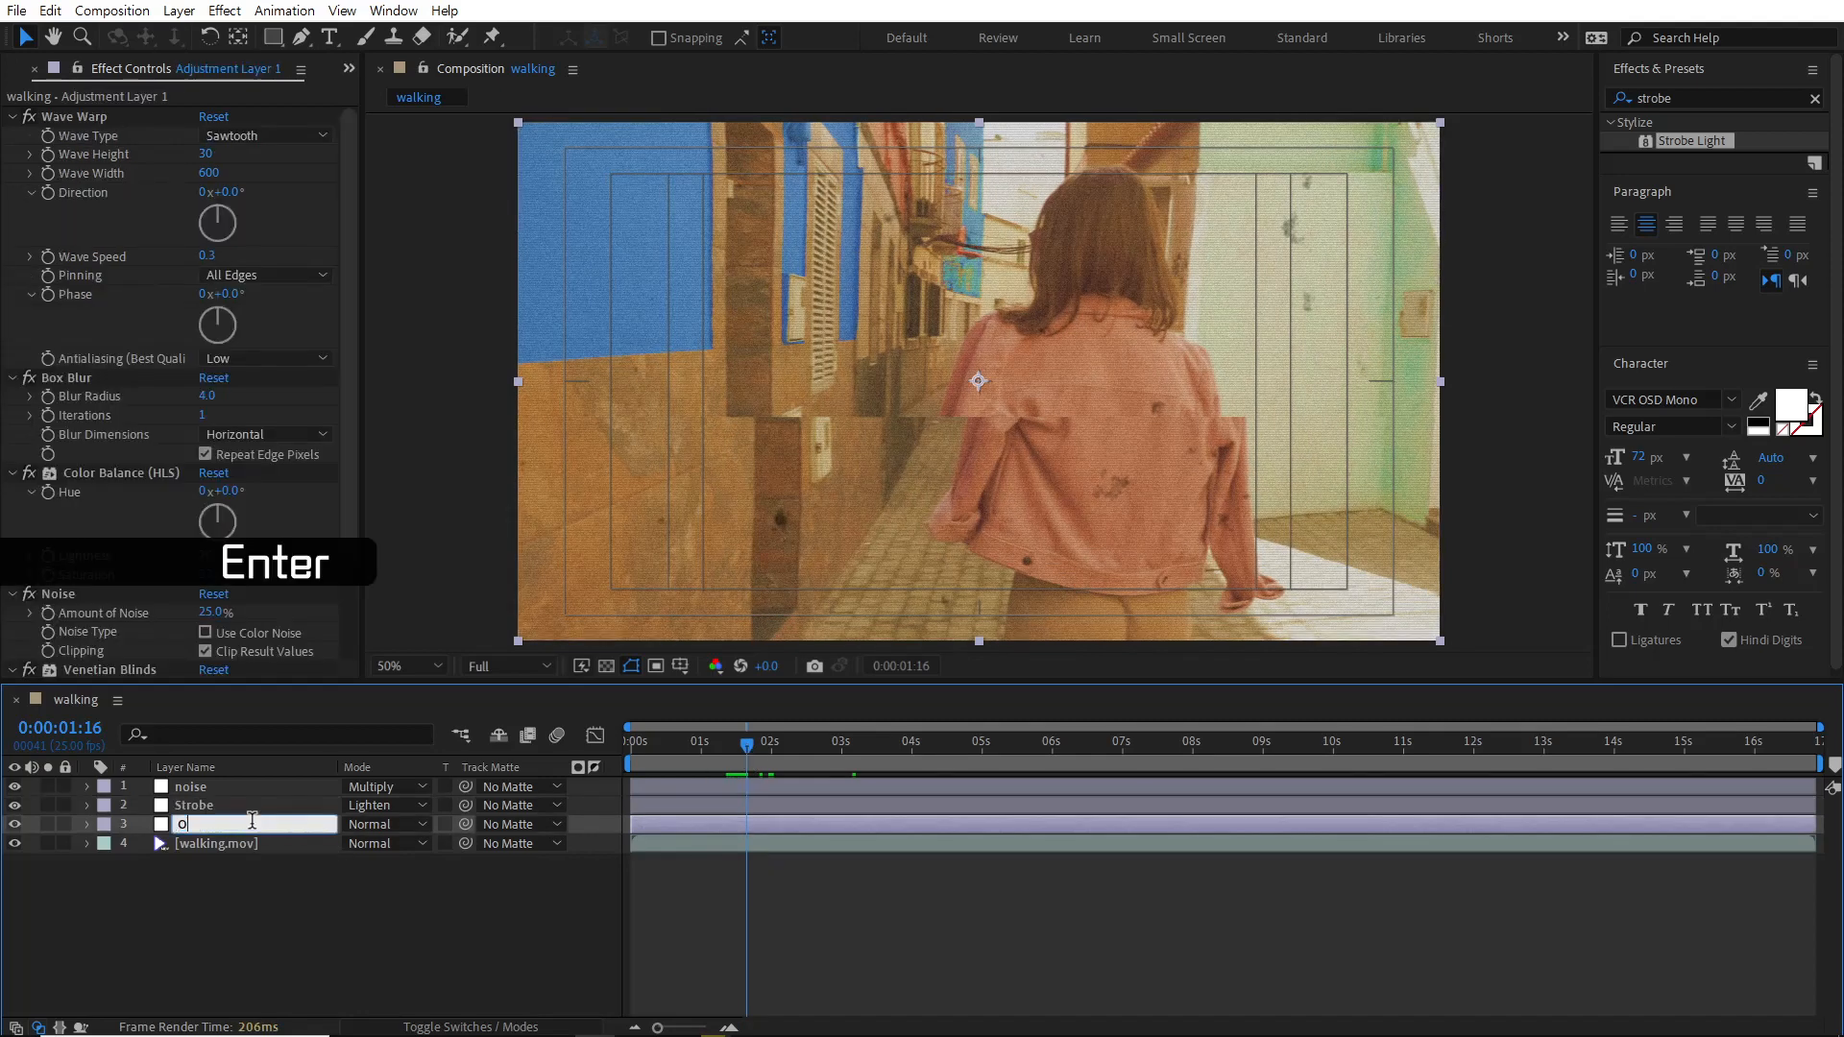
{"action": "key", "text": "Return"}
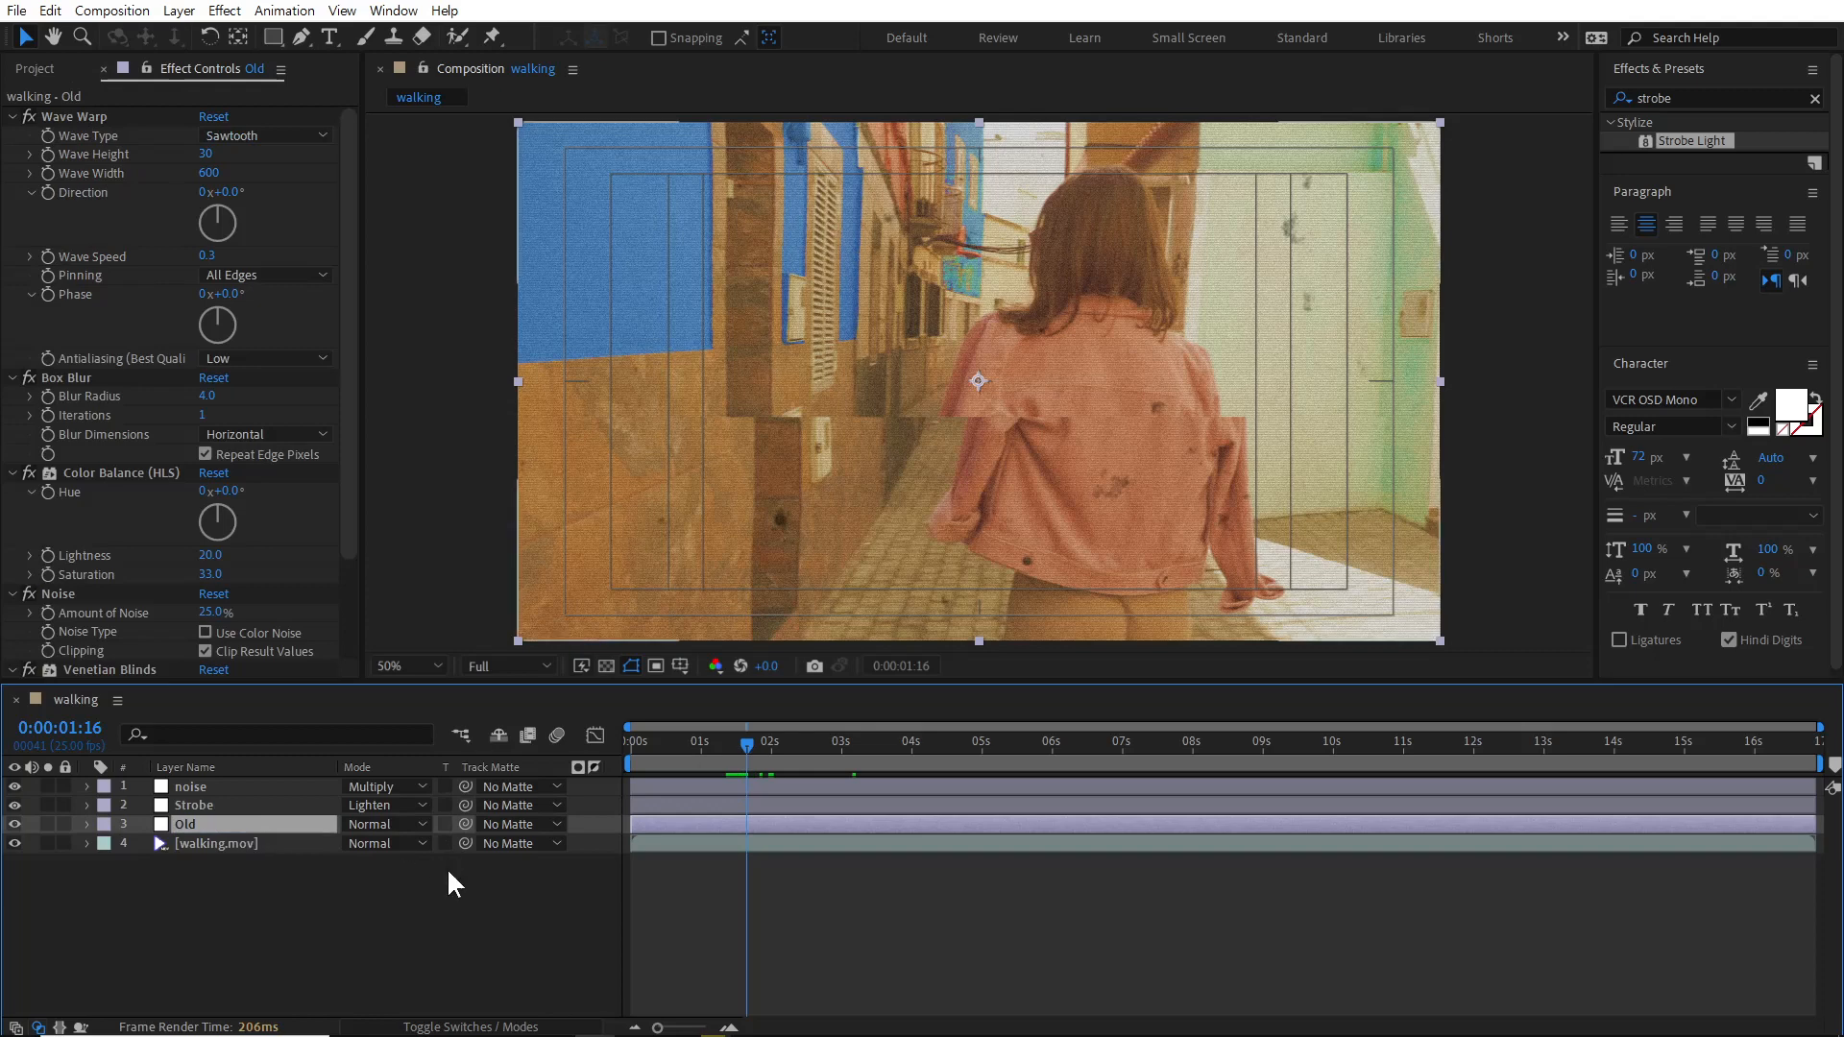
{"action": "left_click", "coordinate": [447, 868]}
Add the text PLAY in white VCR OSD Mono and place it near the frame's upper-left safe-area corner.
{"action": "left_click", "coordinate": [252, 788]}
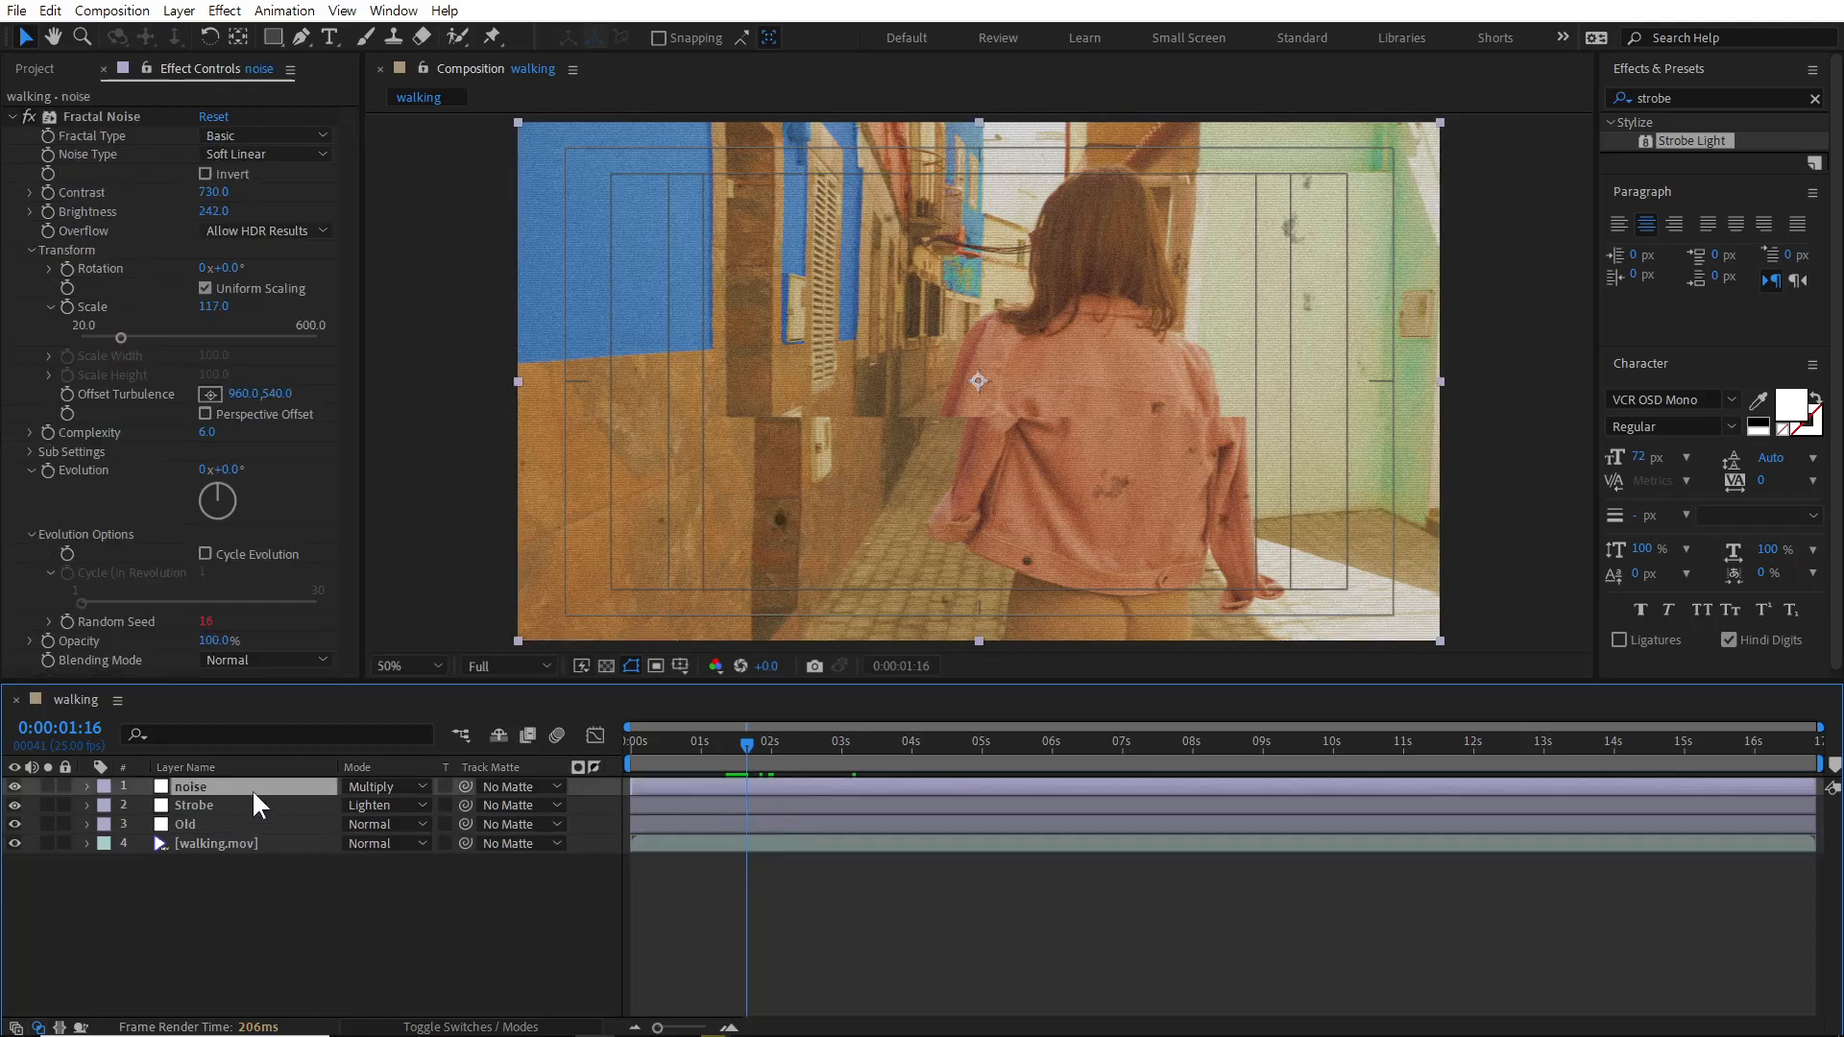
{"action": "left_click", "coordinate": [267, 874]}
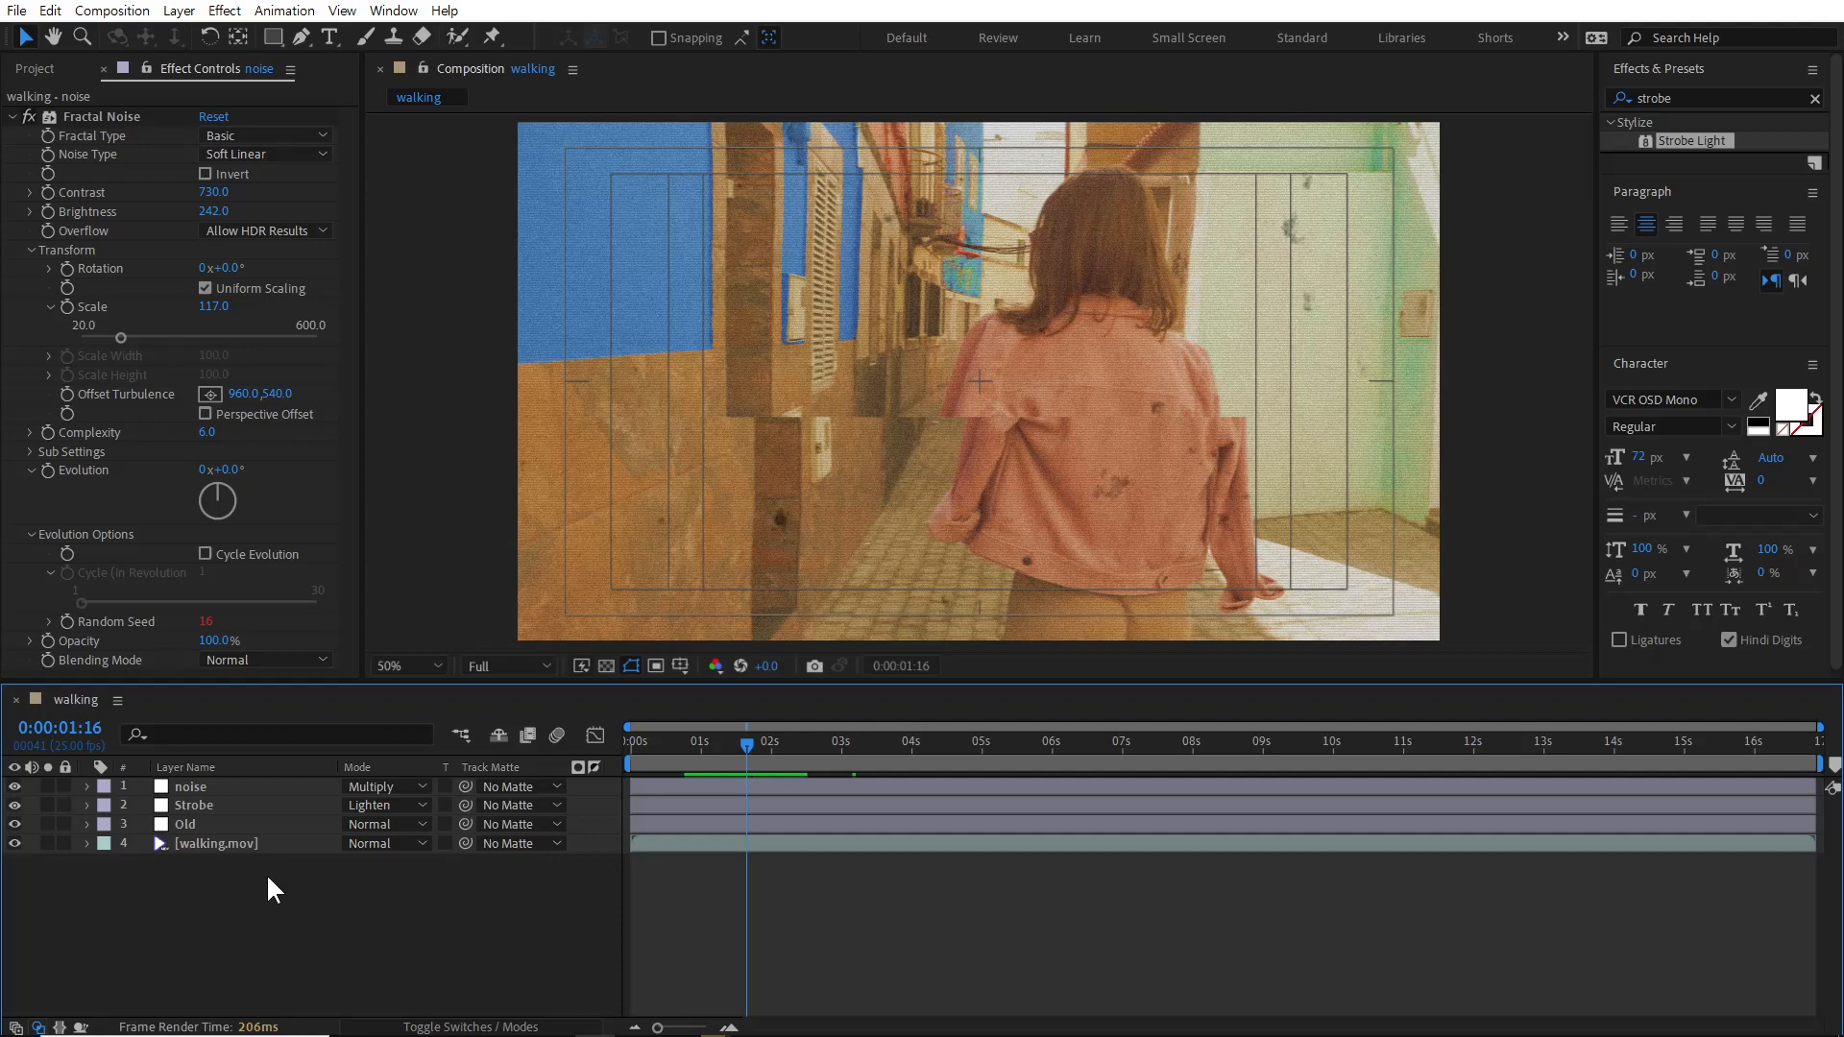
{"action": "left_click", "coordinate": [327, 36]}
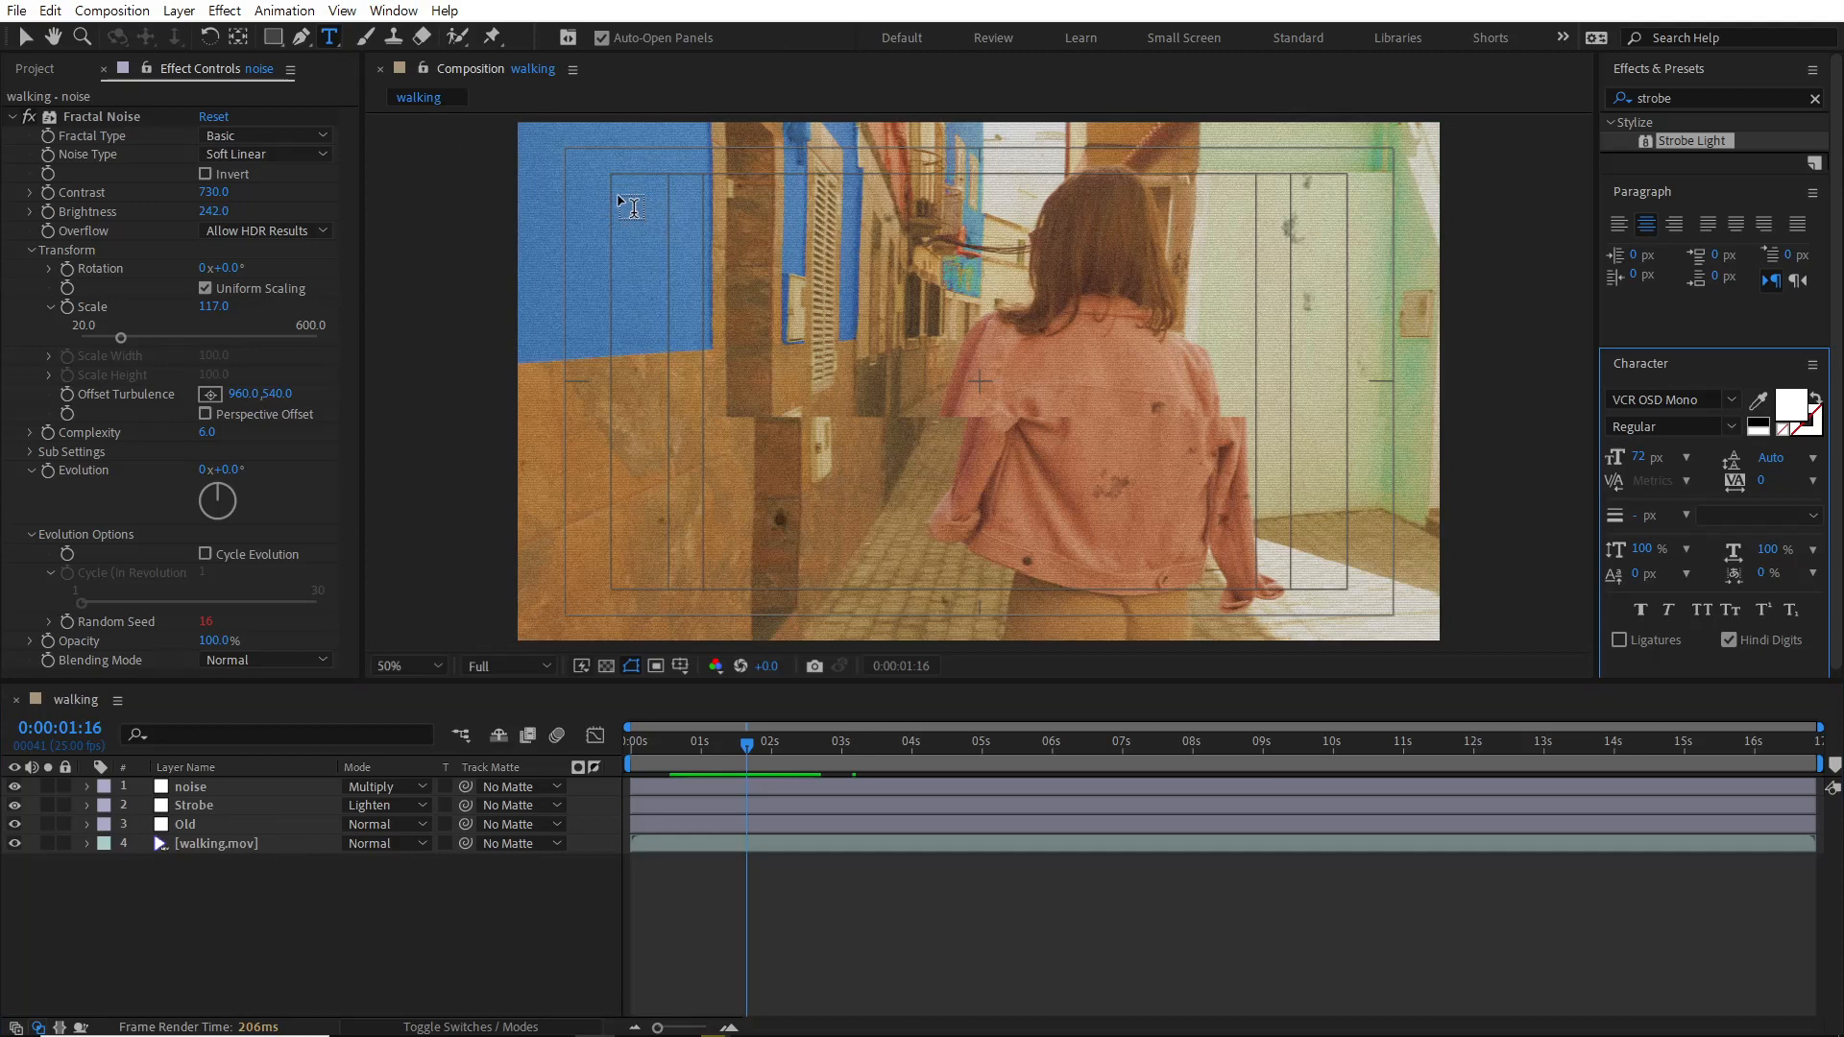
{"action": "left_click", "coordinate": [727, 189]}
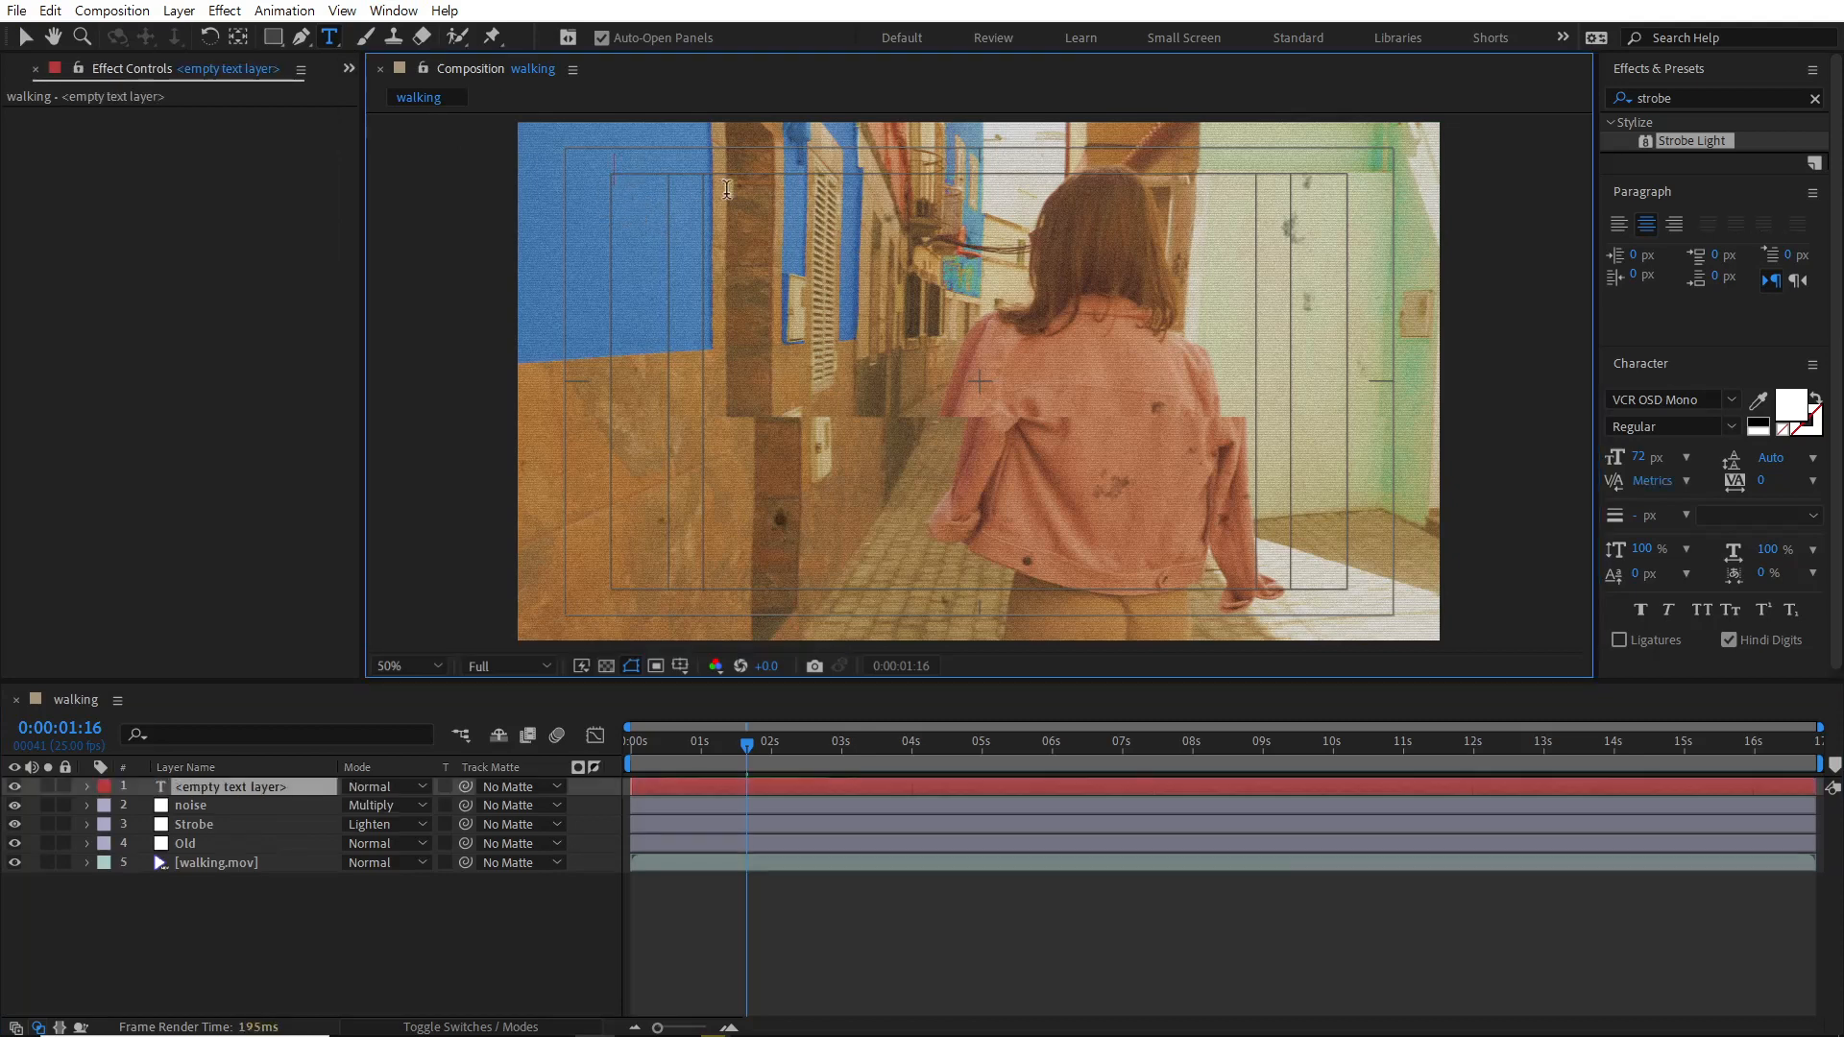
{"action": "type", "text": "PLAY"}
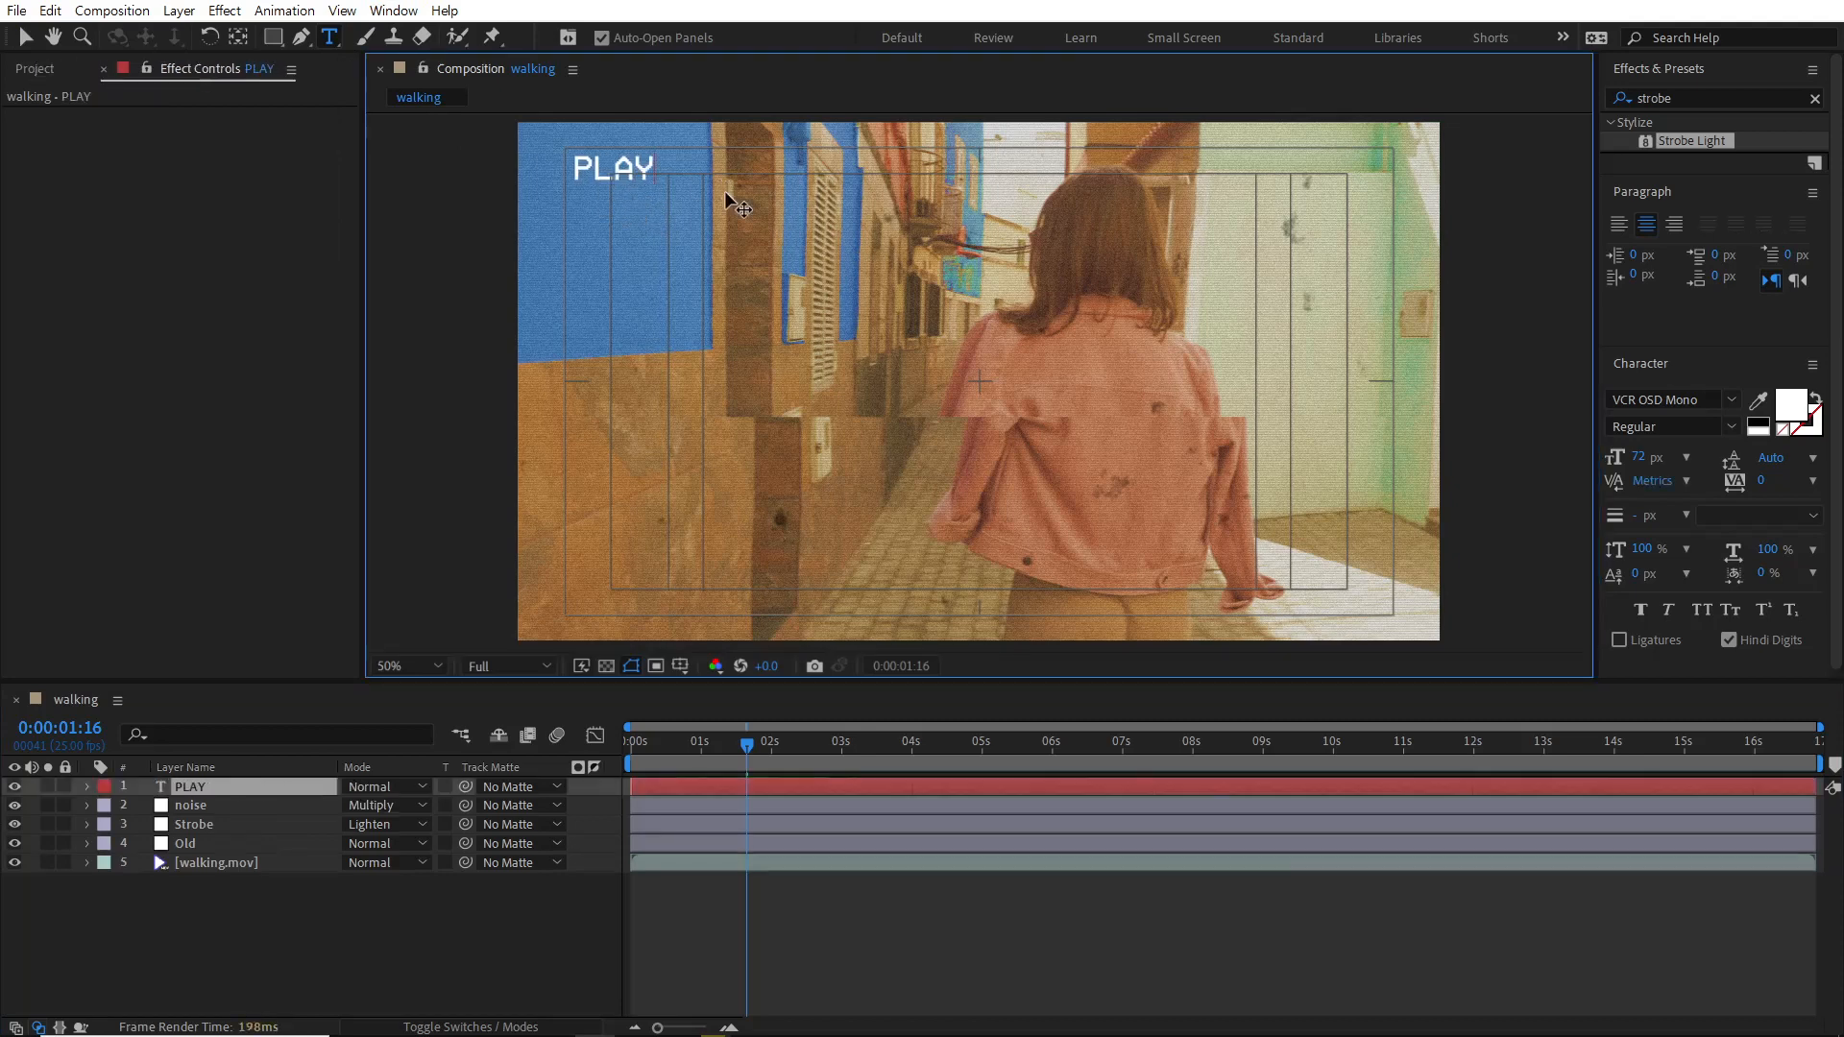
{"action": "left_click", "coordinate": [26, 39]}
{"action": "left_click_drag", "start_coordinate": [614, 167], "coordinate": [626, 176]}
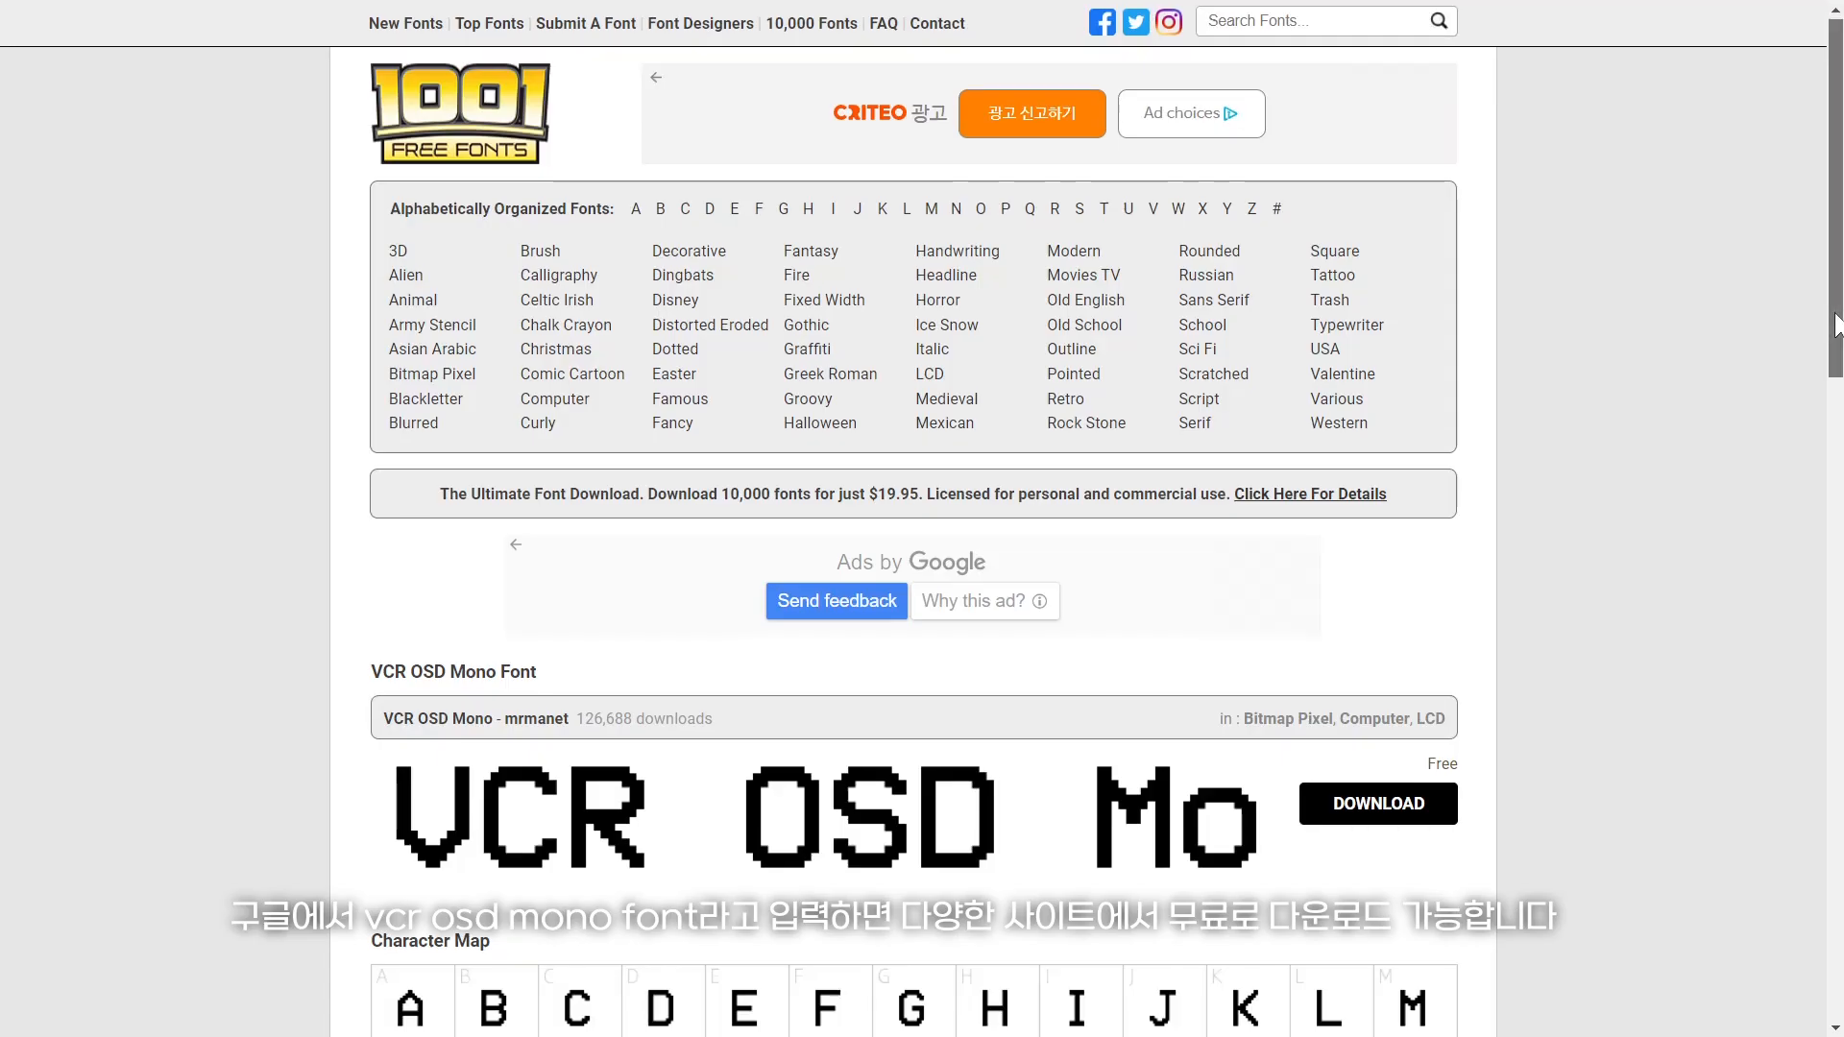
Switch to the 1001 Free Fonts page in the browser and look over the VCR OSD Mono character map.
{"action": "scroll", "coordinate": [922, 518], "scroll_direction": "down", "scroll_amount": 5}
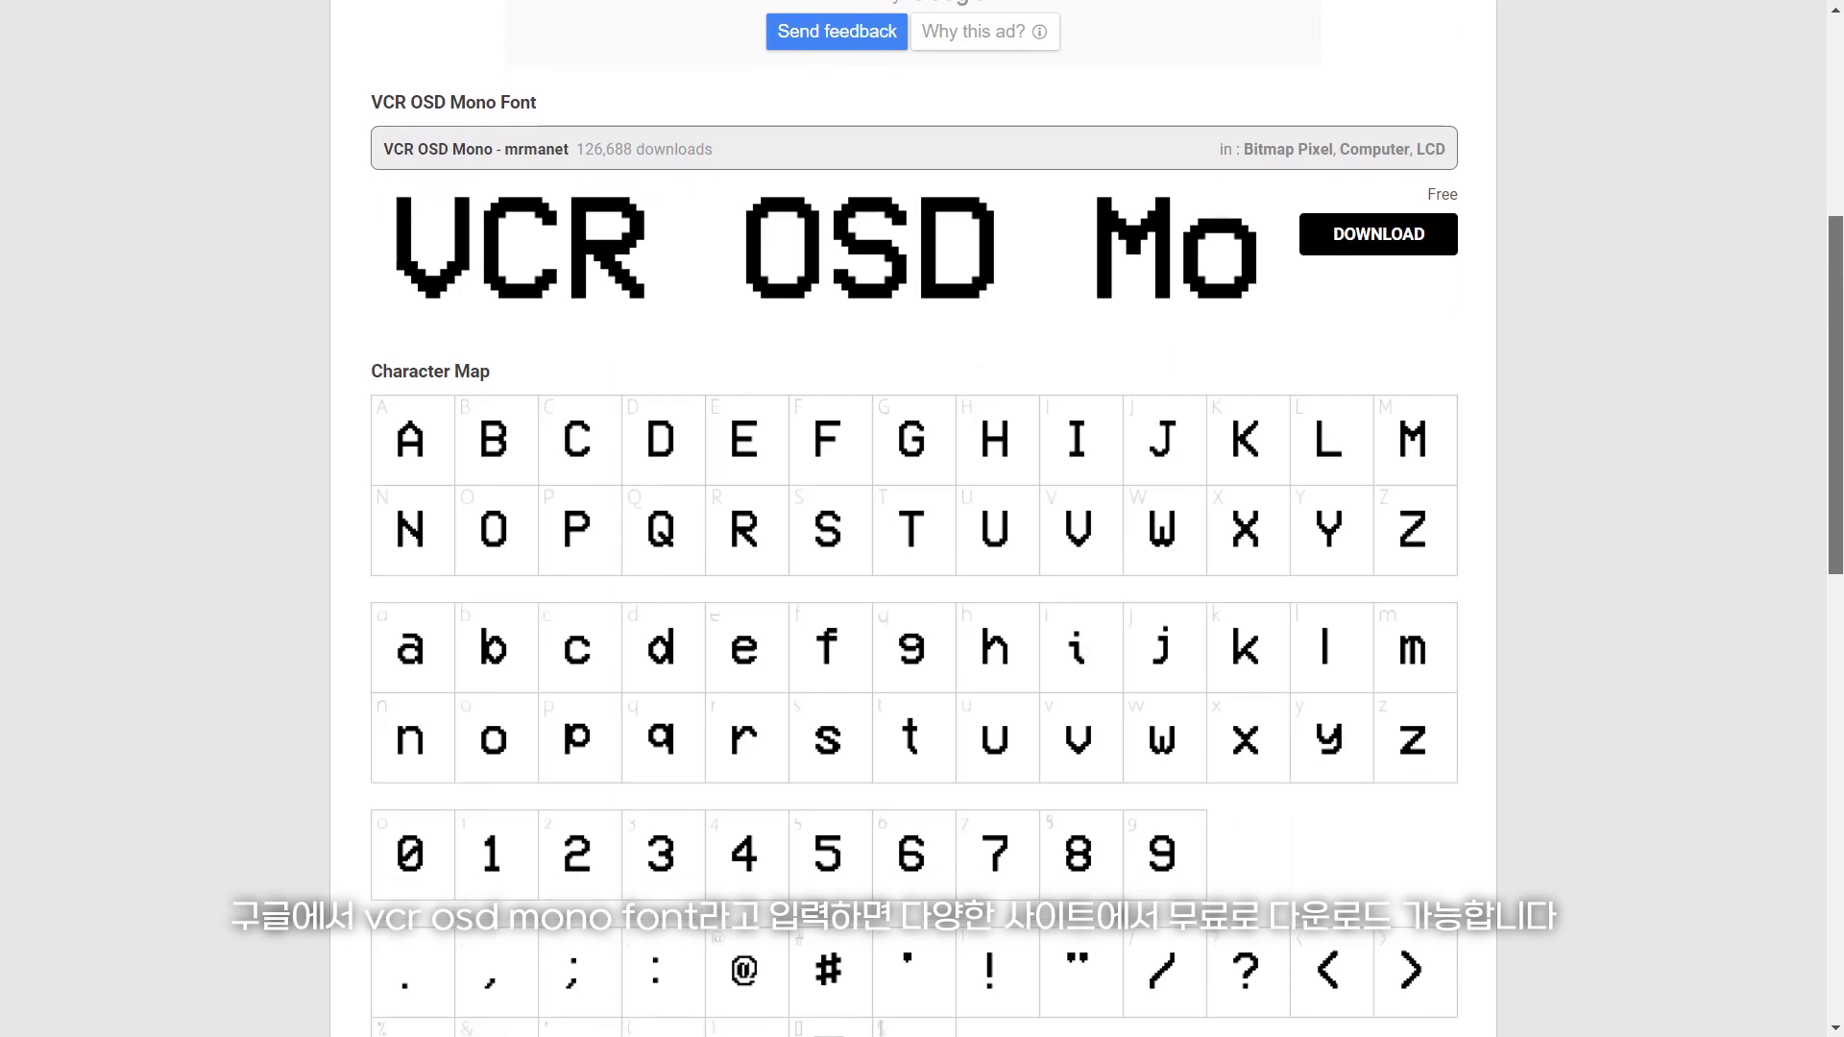
{"action": "scroll", "coordinate": [922, 519], "scroll_direction": "down", "scroll_amount": 1}
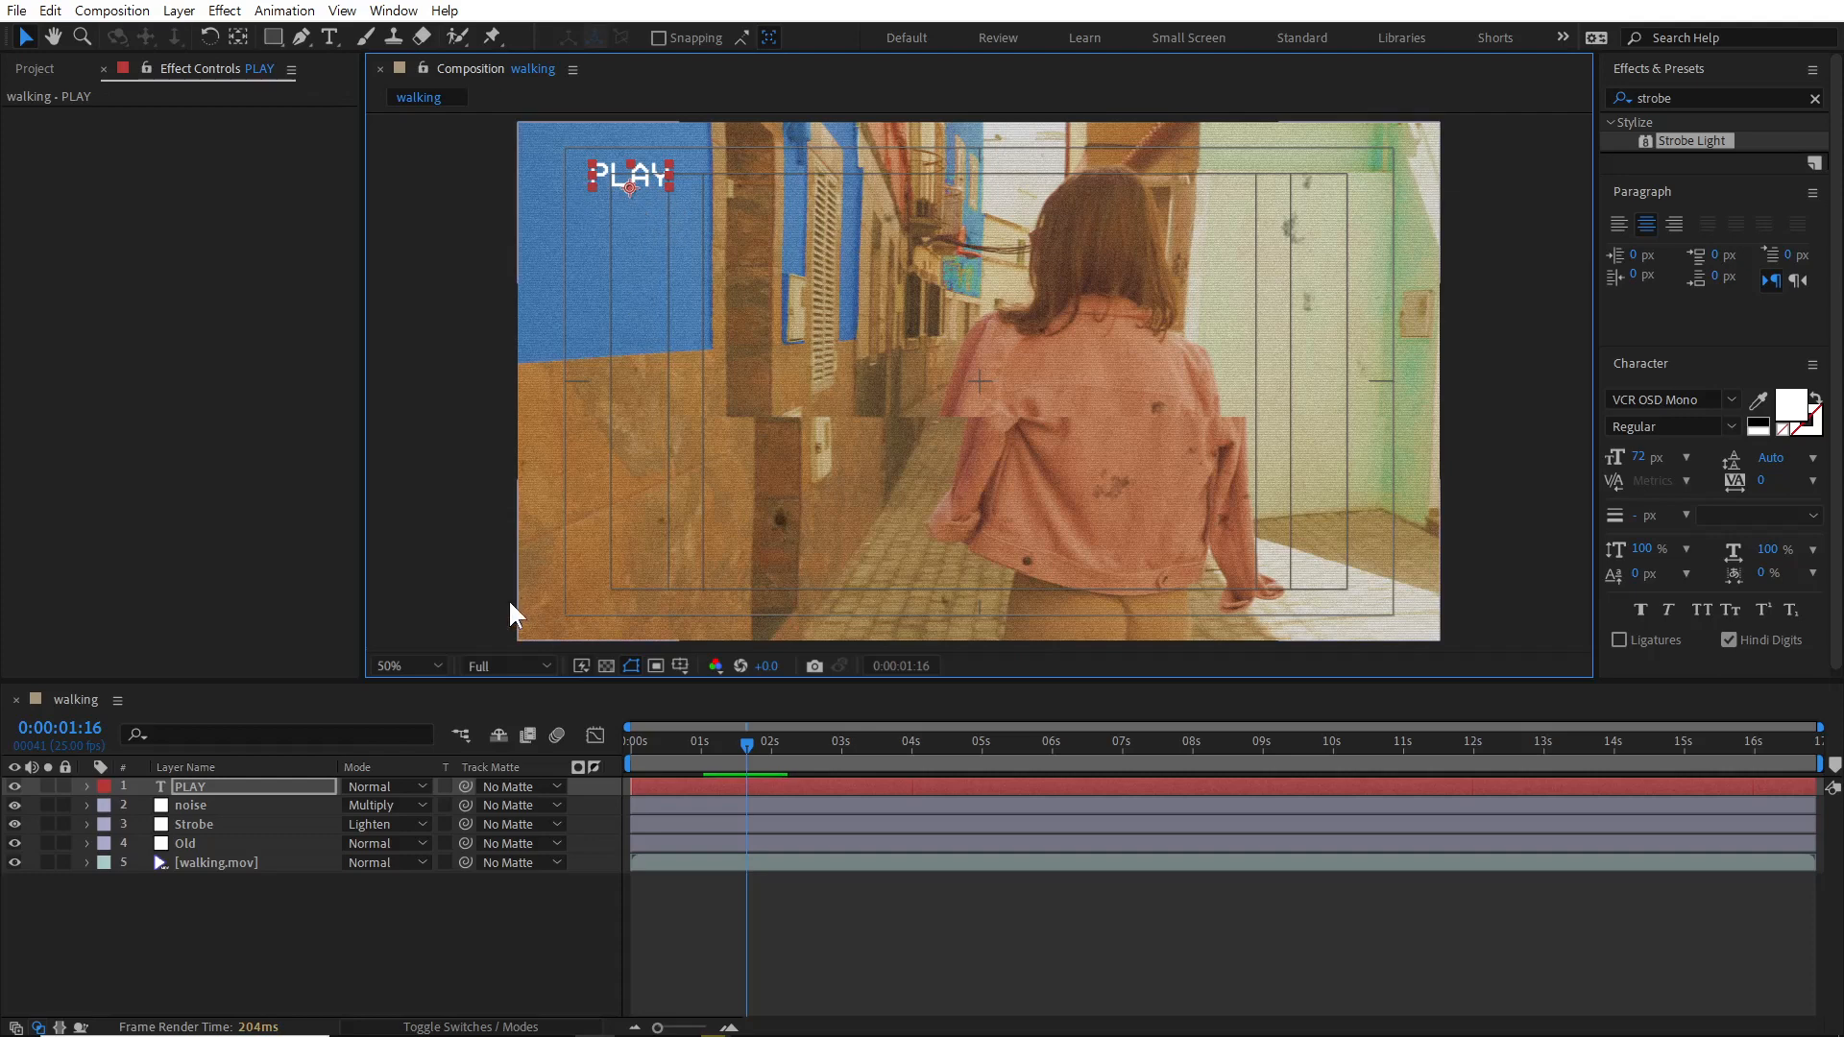
Create a new black solid named Time at the composition's size.
{"action": "left_click", "coordinate": [251, 788]}
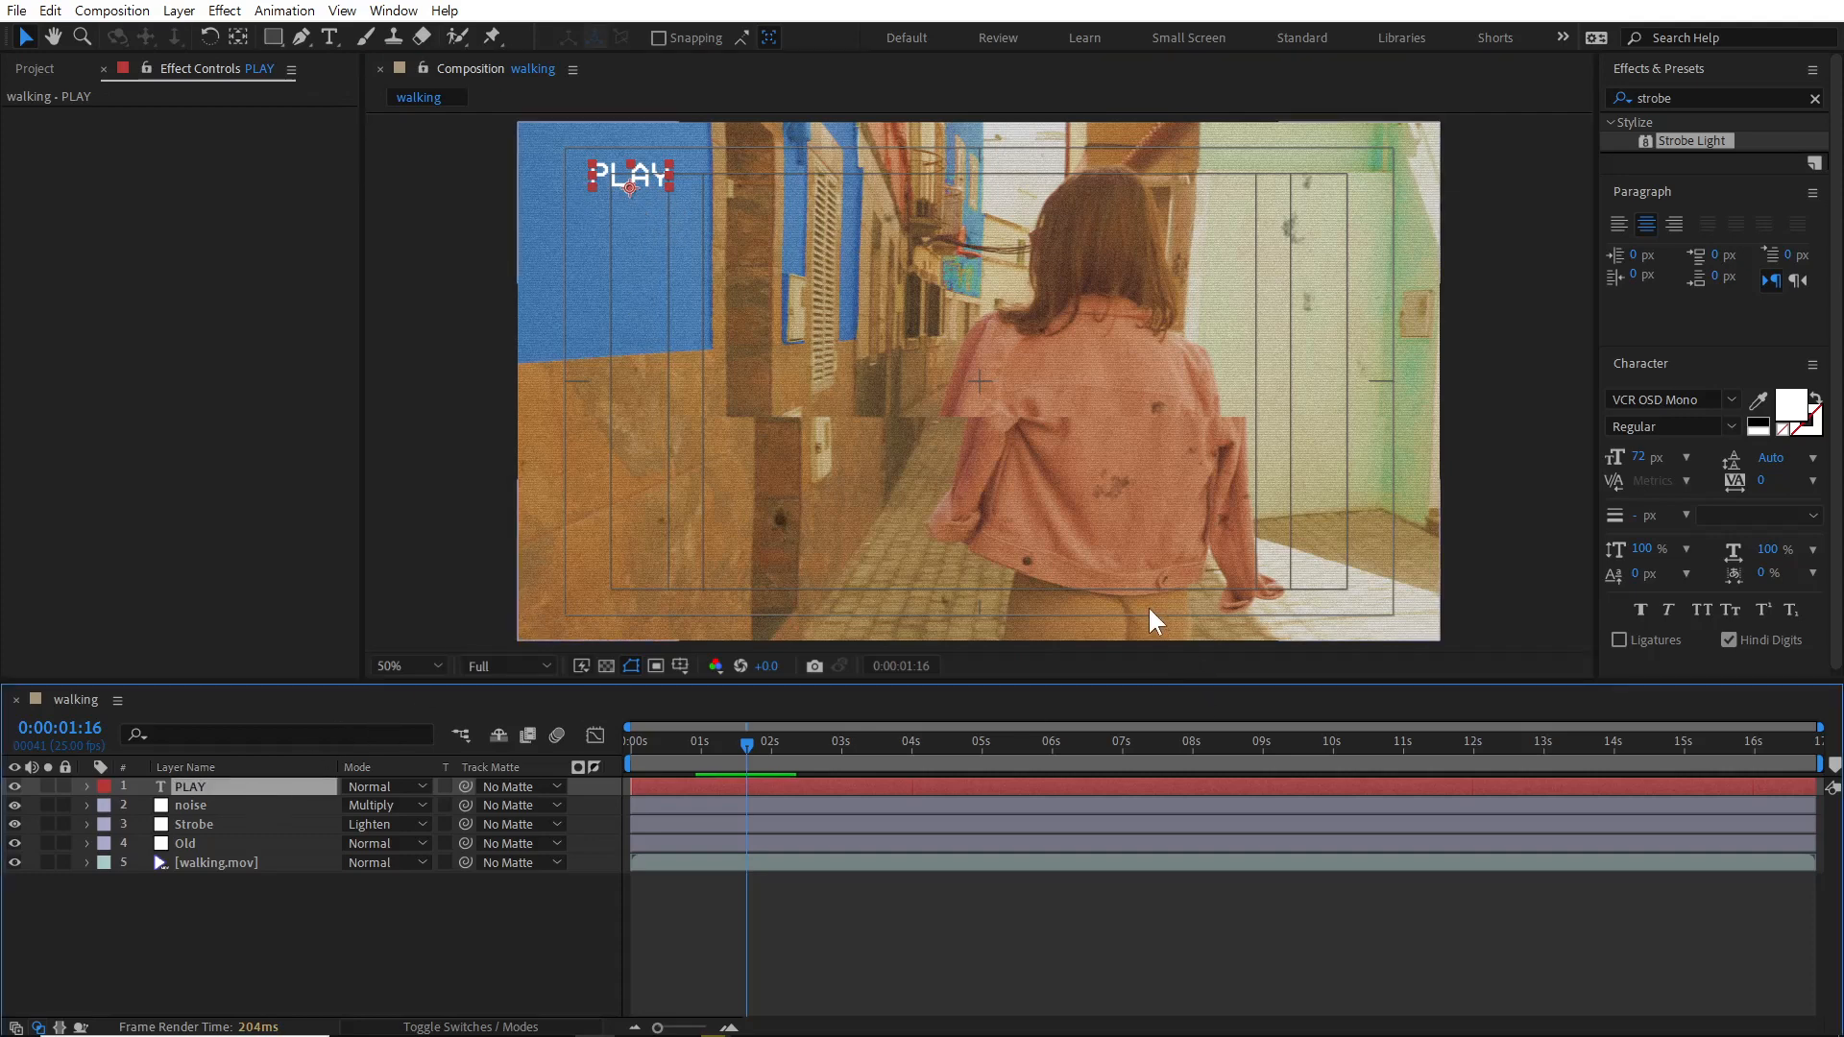
{"action": "left_click", "coordinate": [228, 921]}
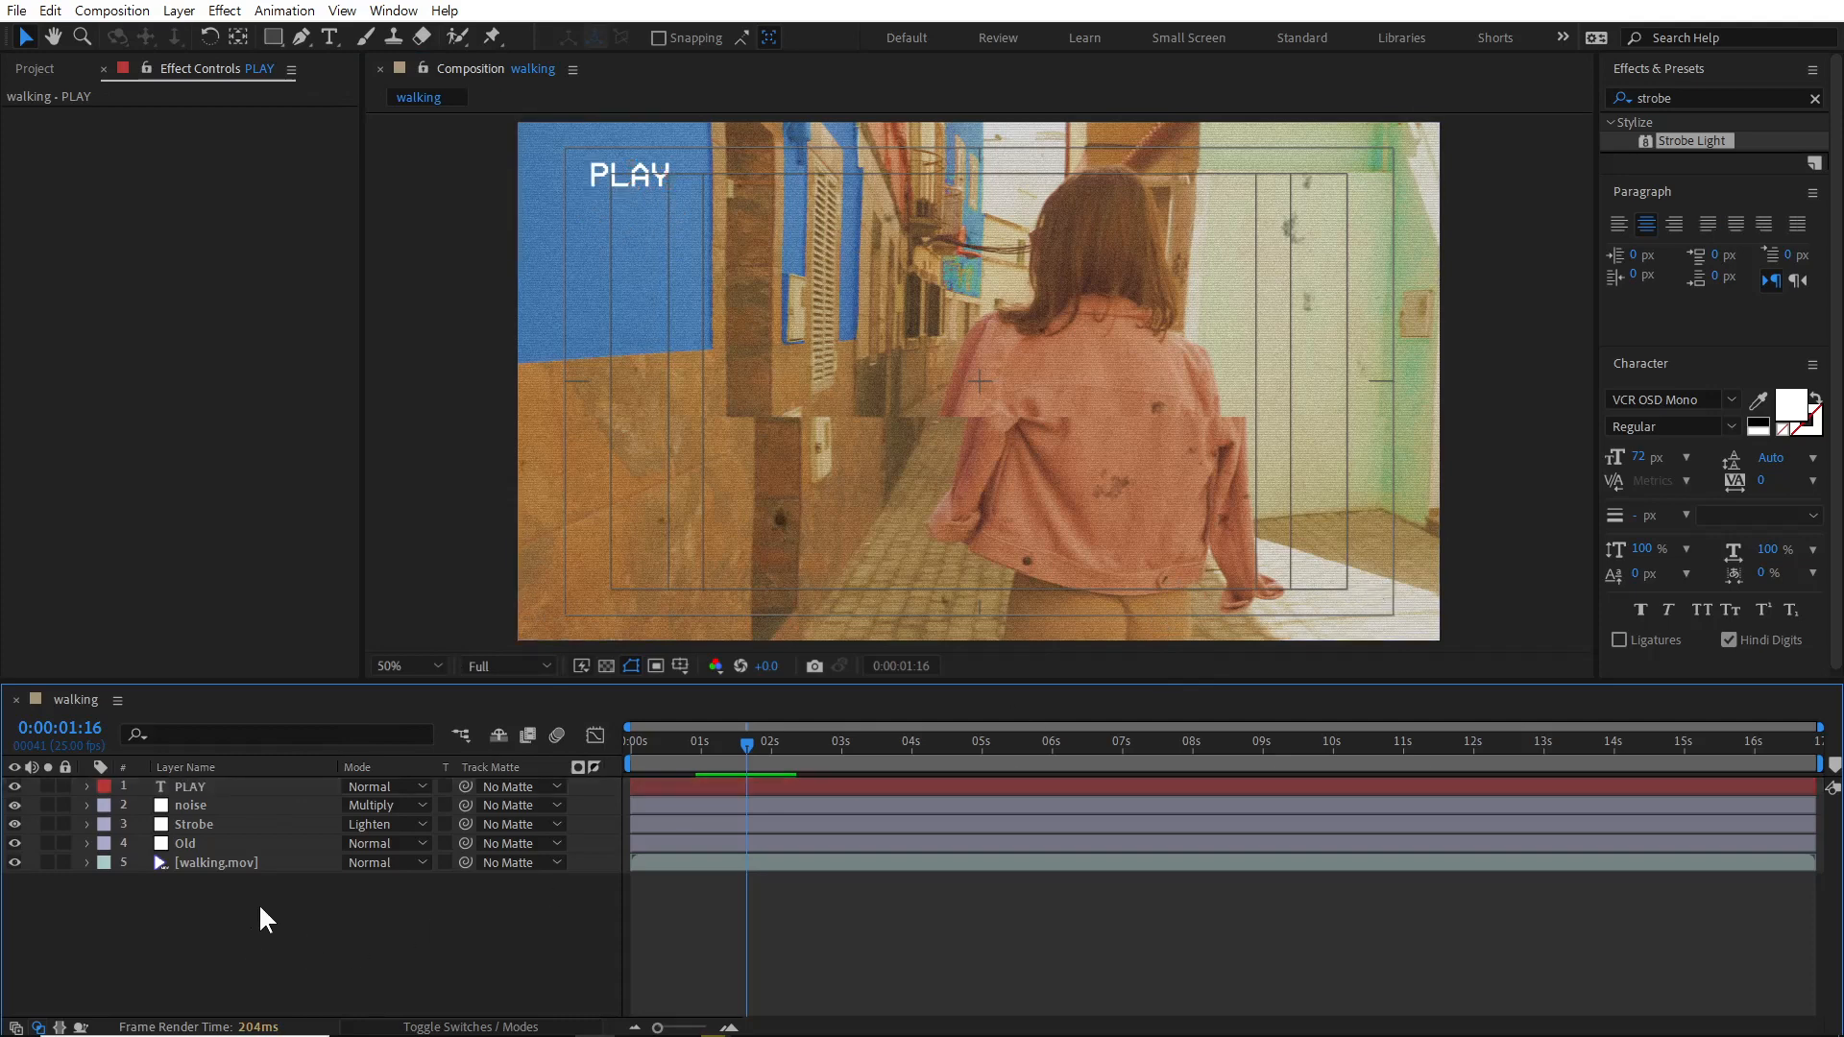
{"action": "right_click", "coordinate": [257, 903]}
{"action": "mouse_move", "coordinate": [365, 677]}
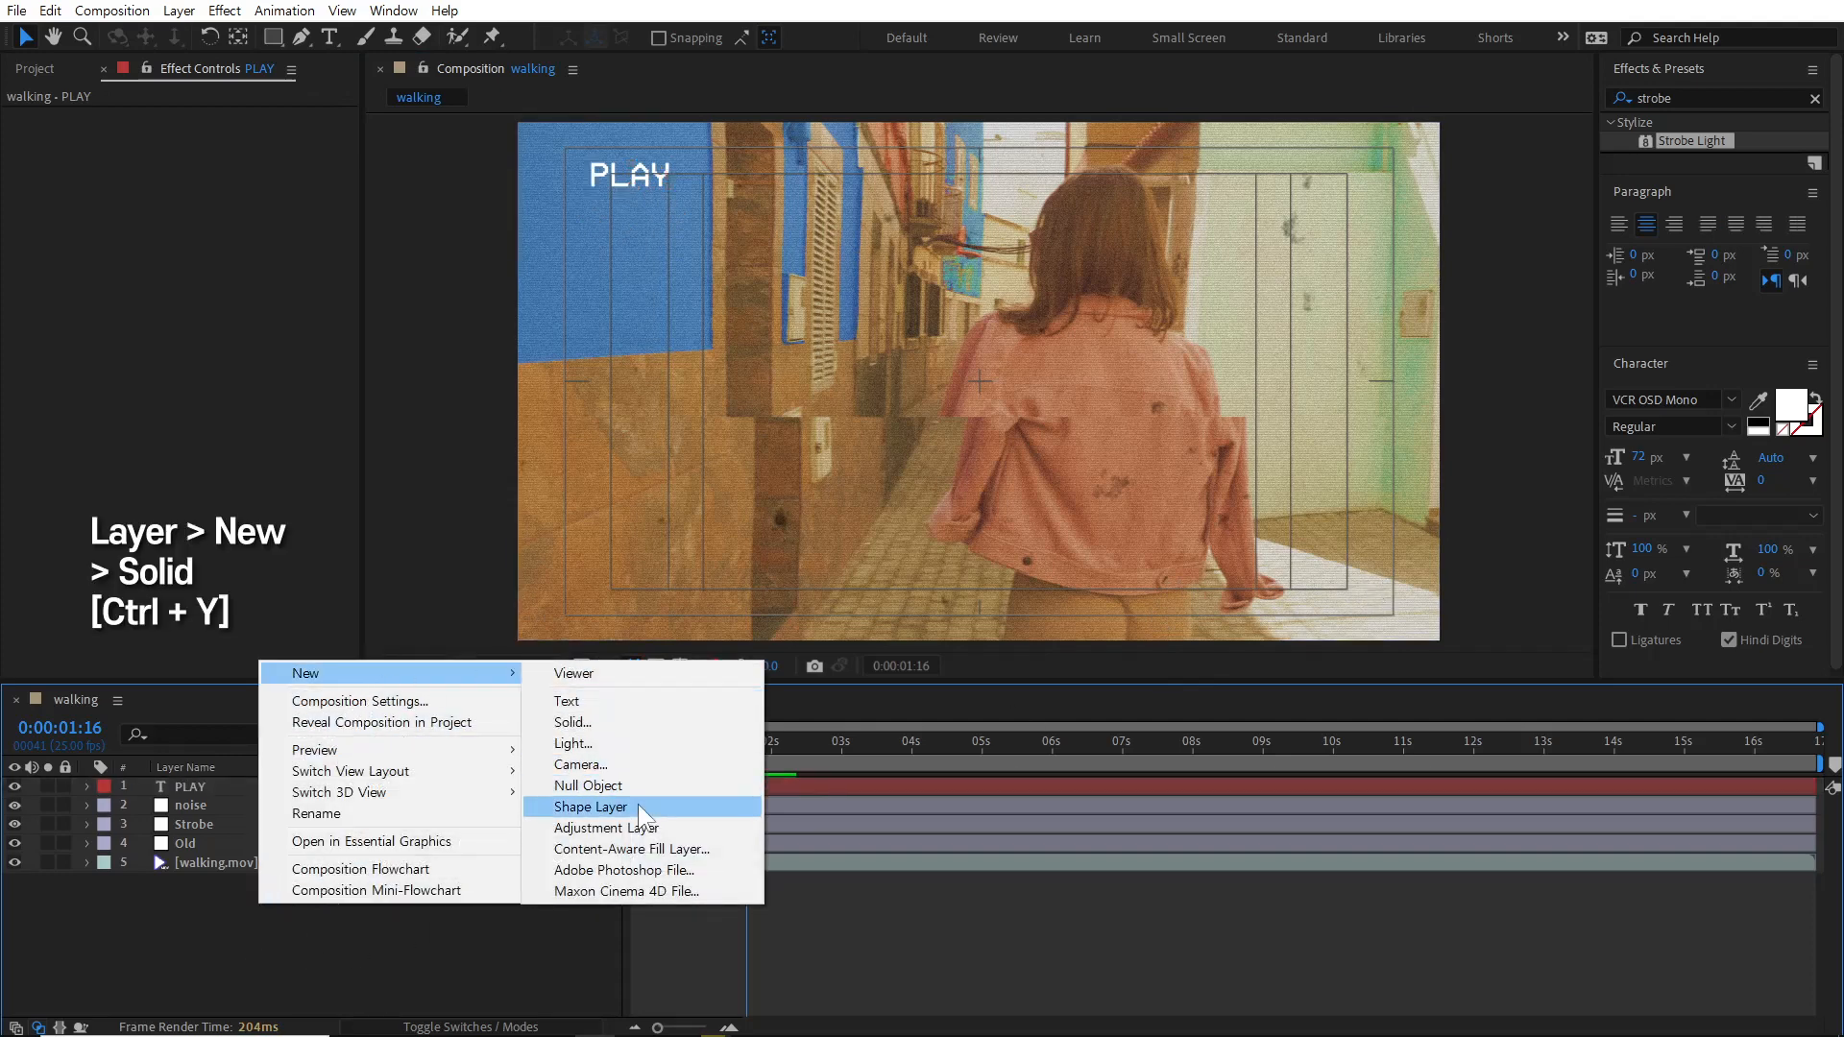
{"action": "left_click", "coordinate": [640, 721]}
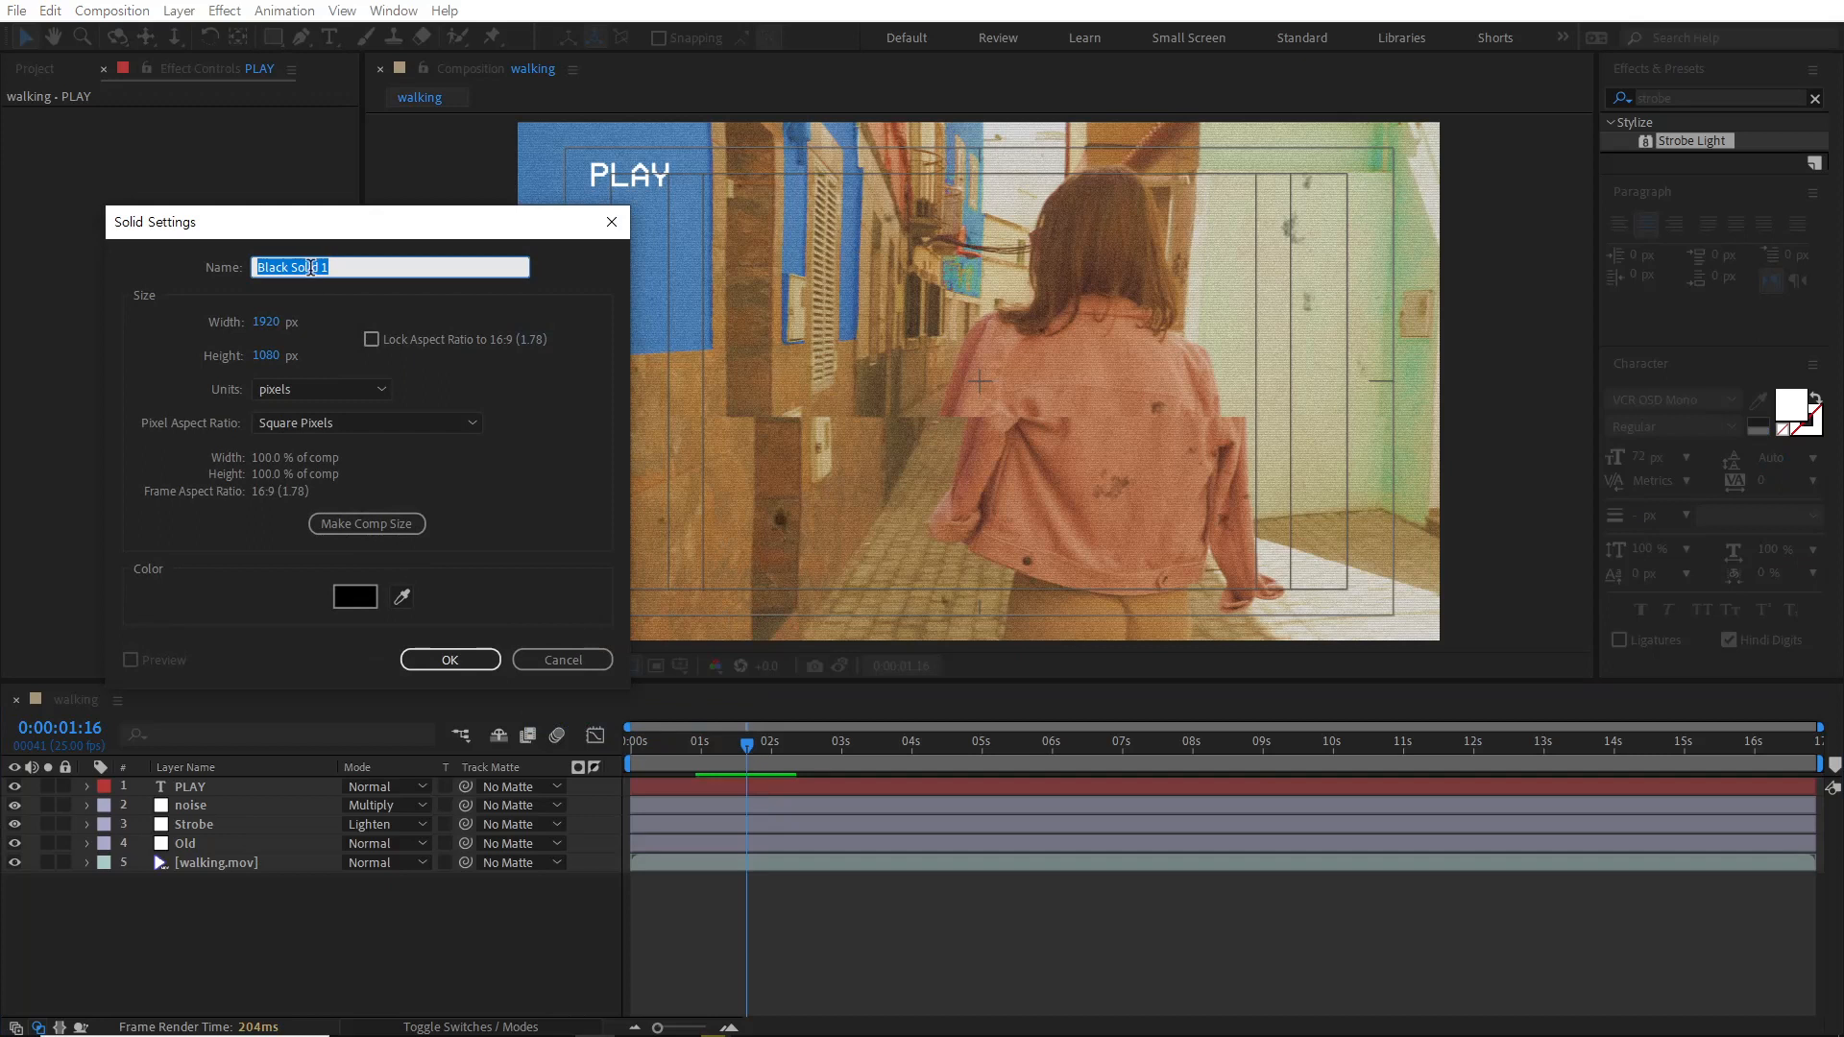
{"action": "type", "text": "Time"}
{"action": "left_click", "coordinate": [362, 522]}
{"action": "left_click", "coordinate": [450, 659]}
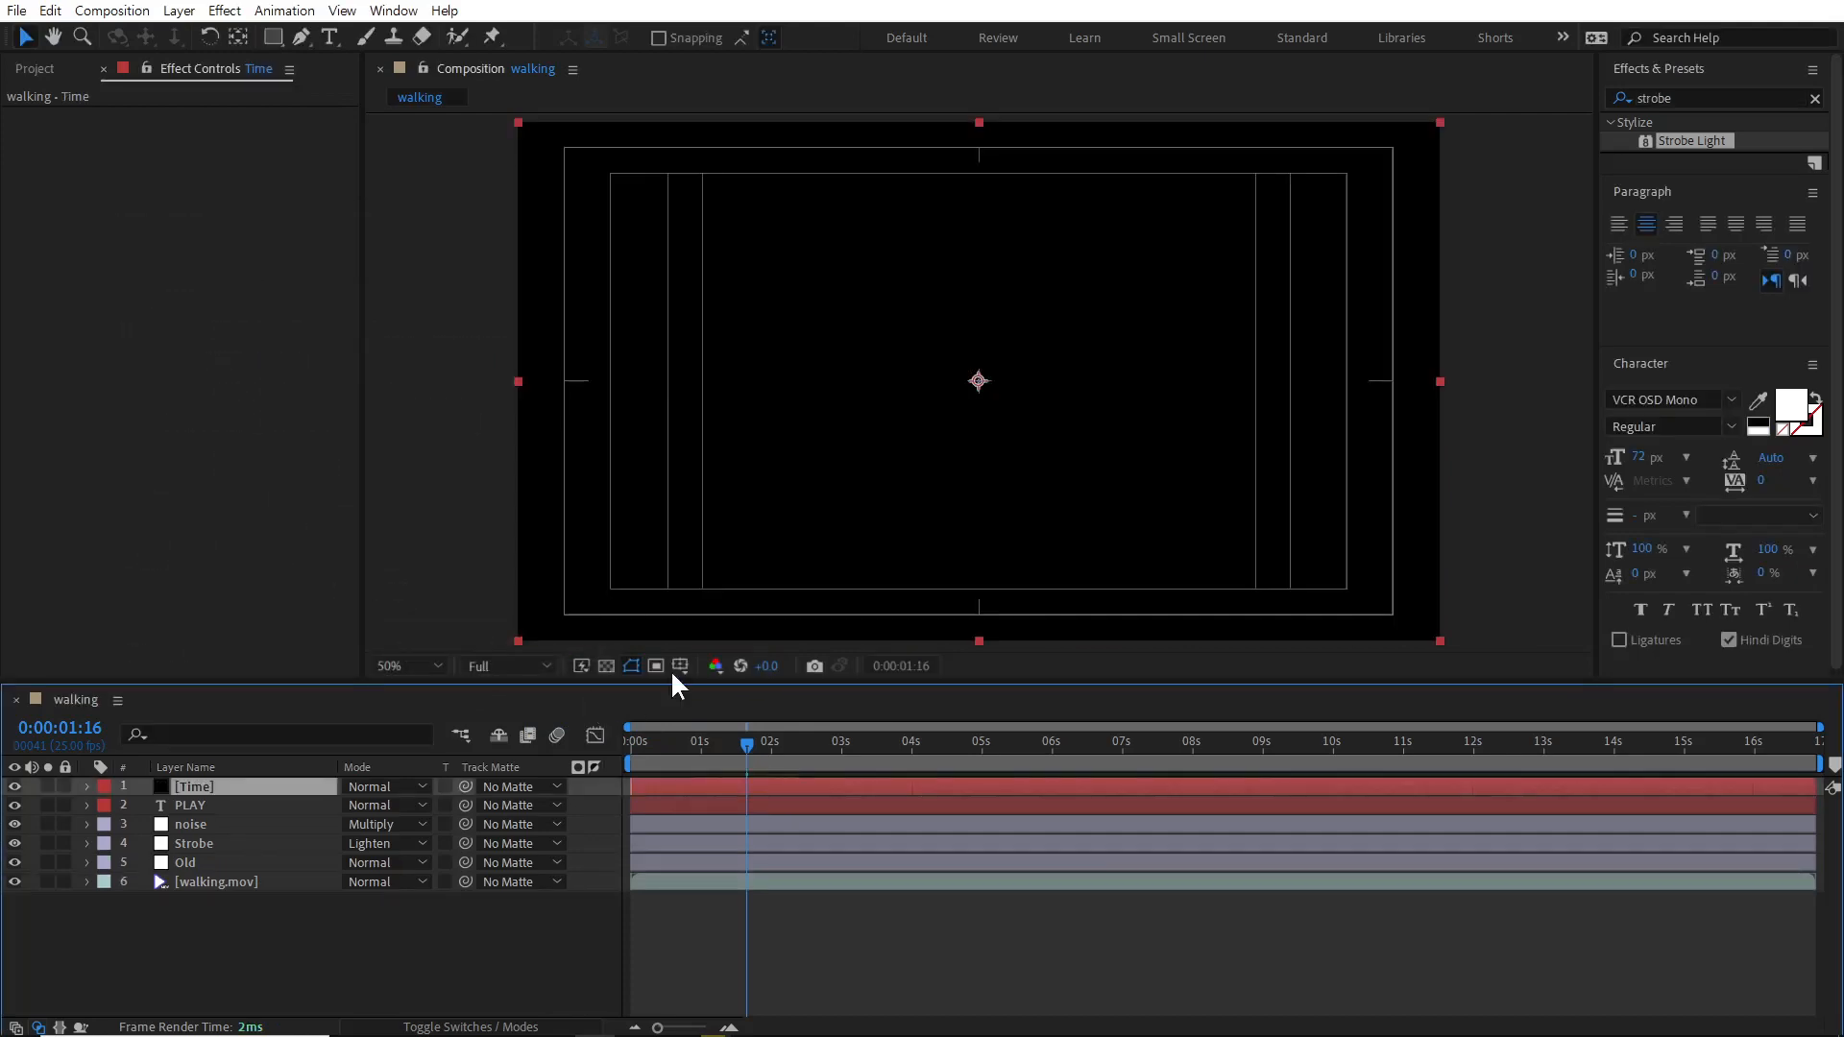
Apply the Numbers effect to the Time solid with the VCR OSD Mono font, horizontal direction and right alignment.
{"action": "right_click", "coordinate": [754, 790]}
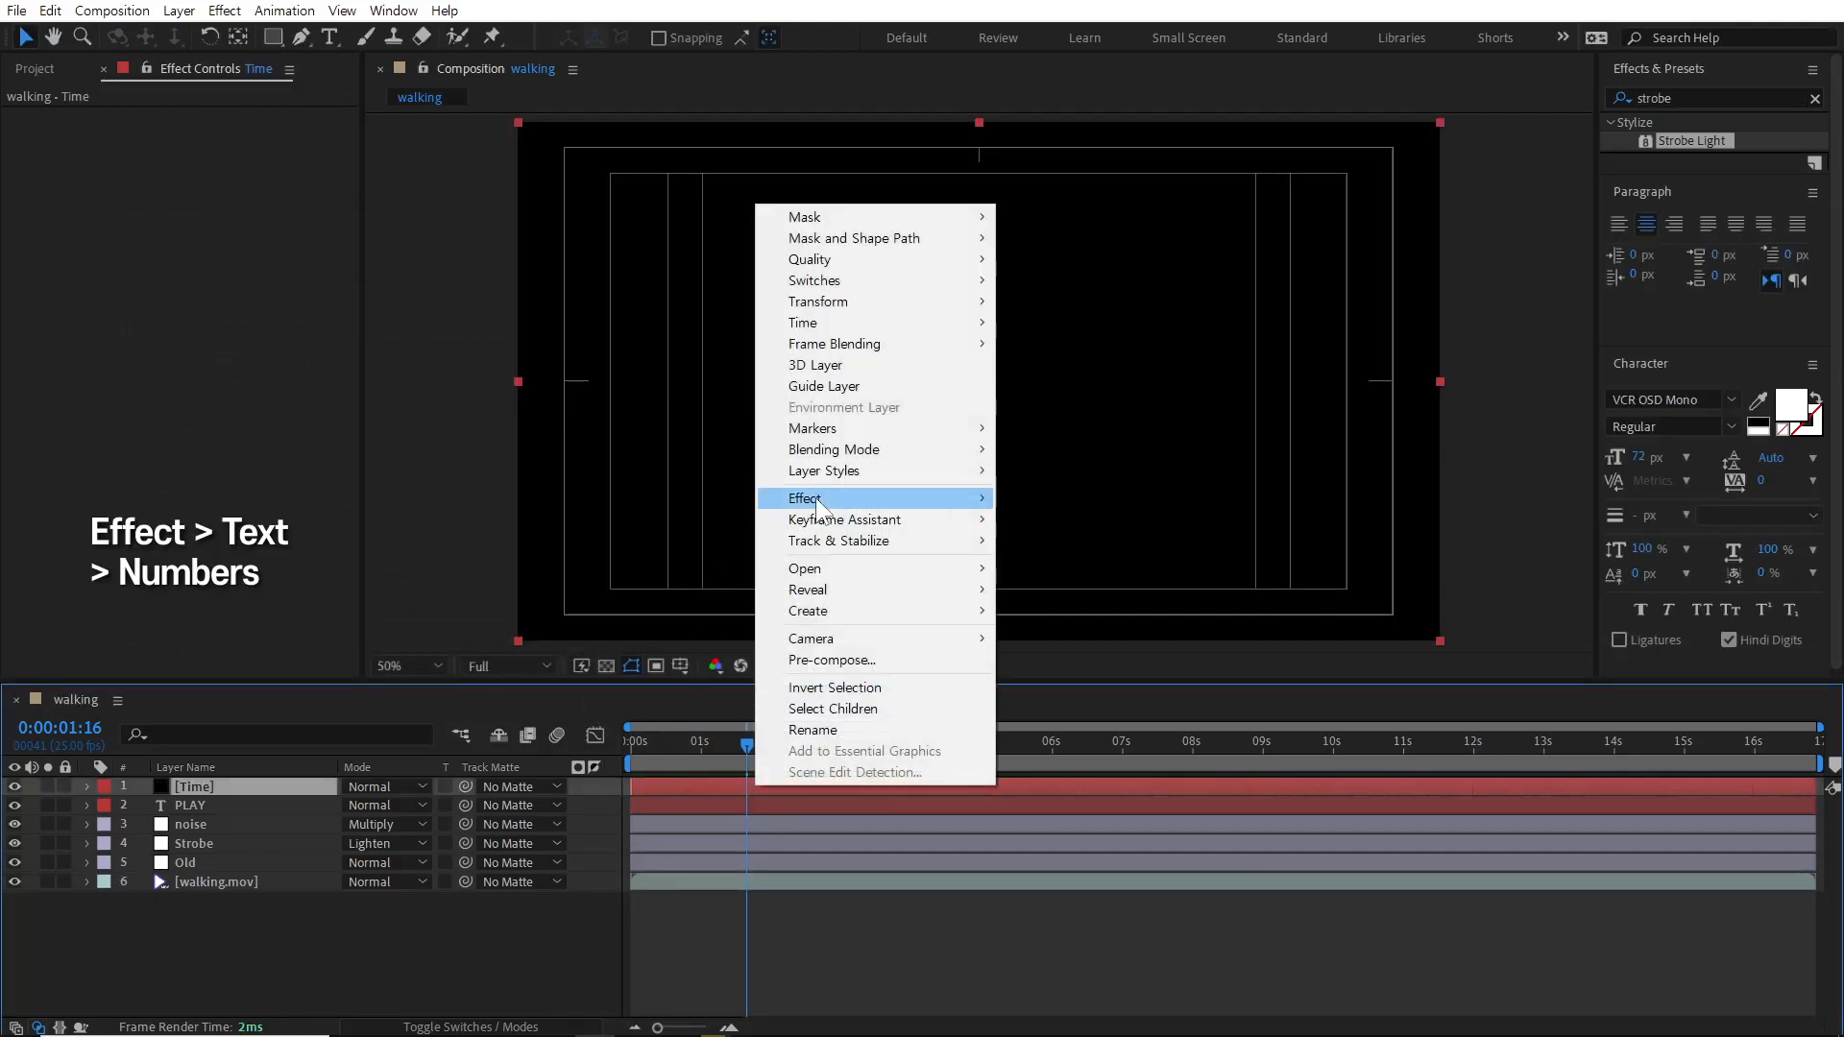
{"action": "mouse_move", "coordinate": [819, 509]}
{"action": "mouse_move", "coordinate": [1143, 961]}
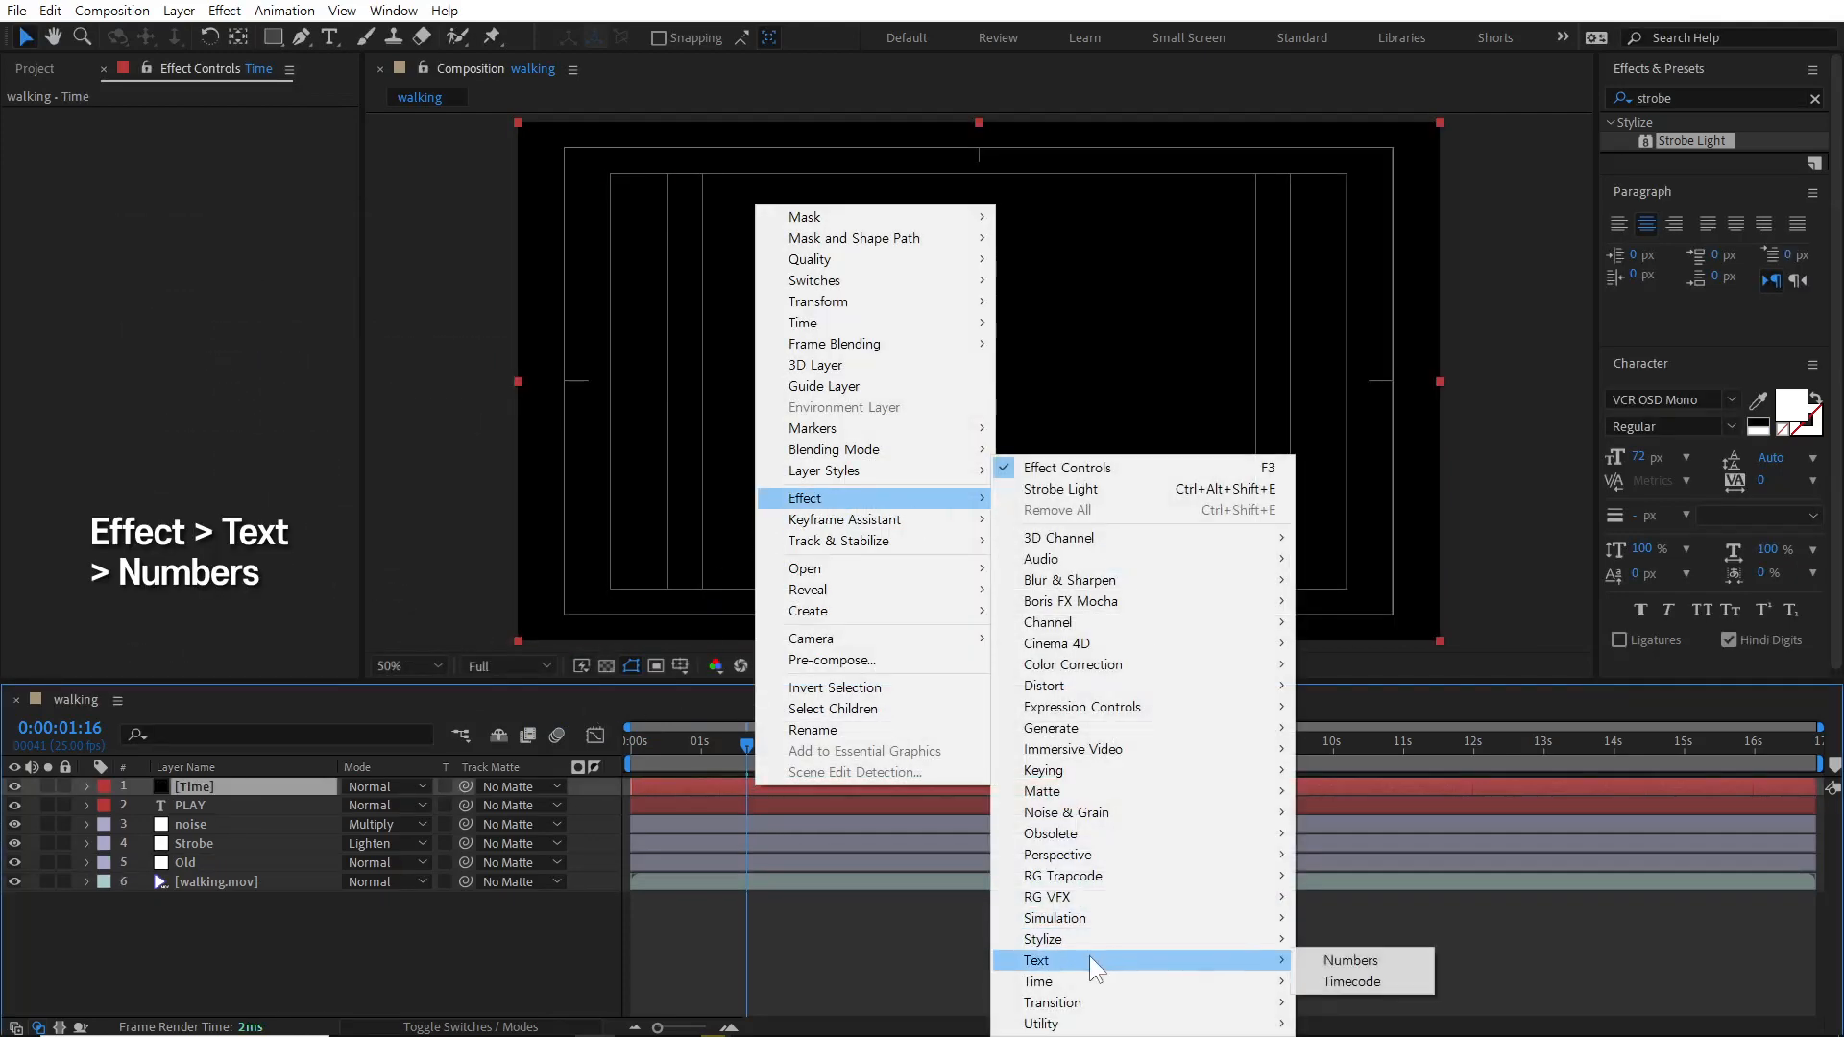
{"action": "left_click", "coordinate": [1350, 960]}
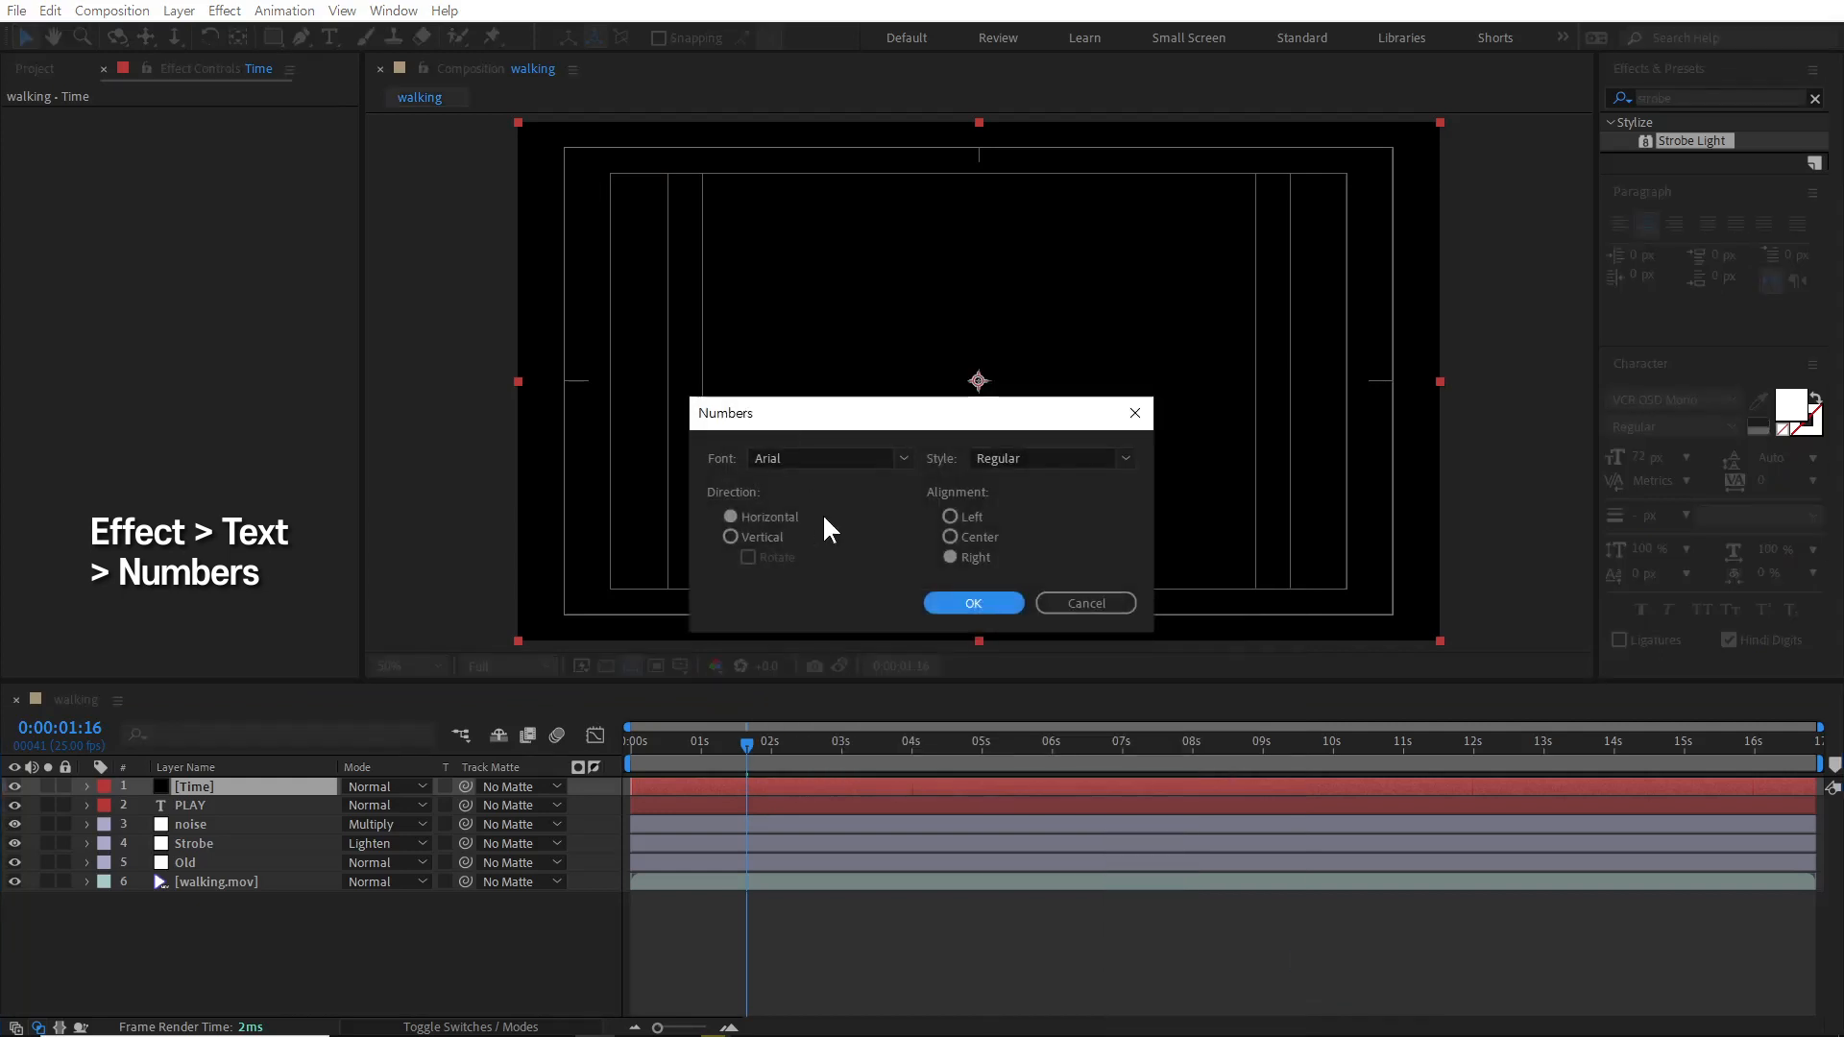
{"action": "left_click", "coordinate": [904, 458]}
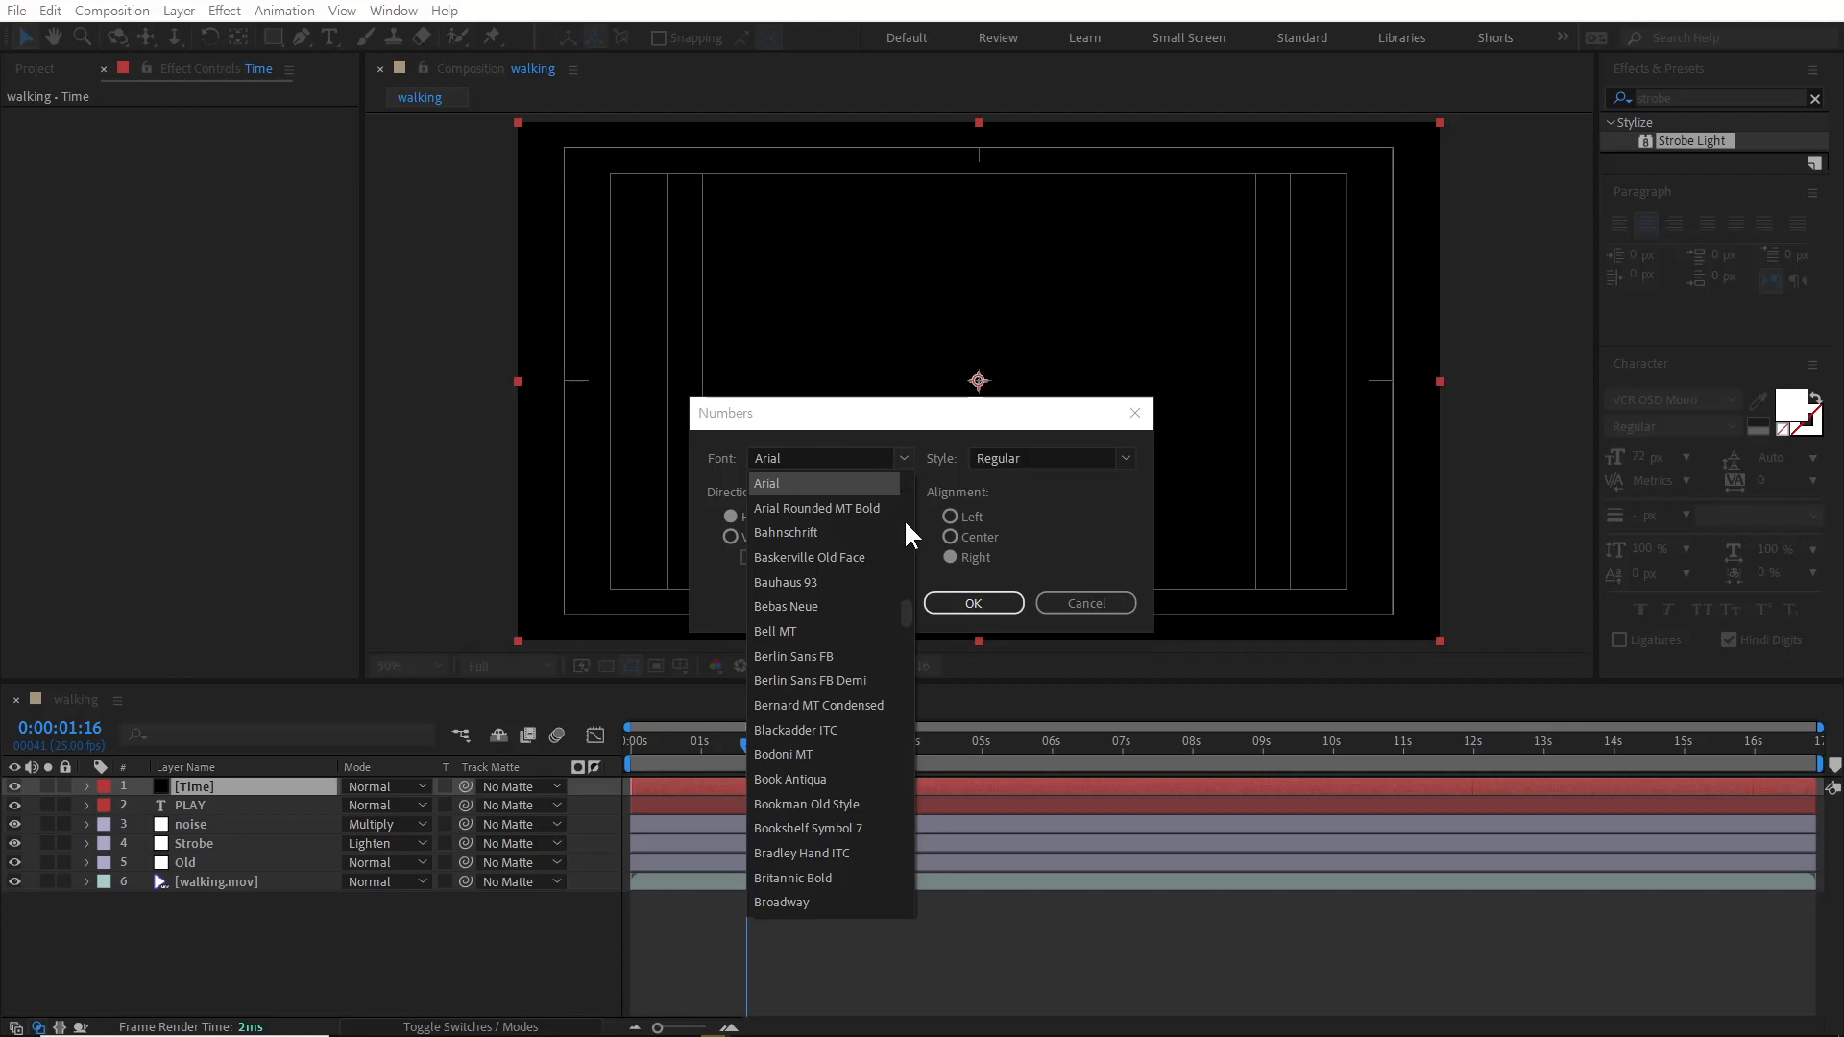
{"action": "left_click_drag", "start_coordinate": [907, 613], "coordinate": [921, 866]}
{"action": "left_click", "coordinate": [809, 650]}
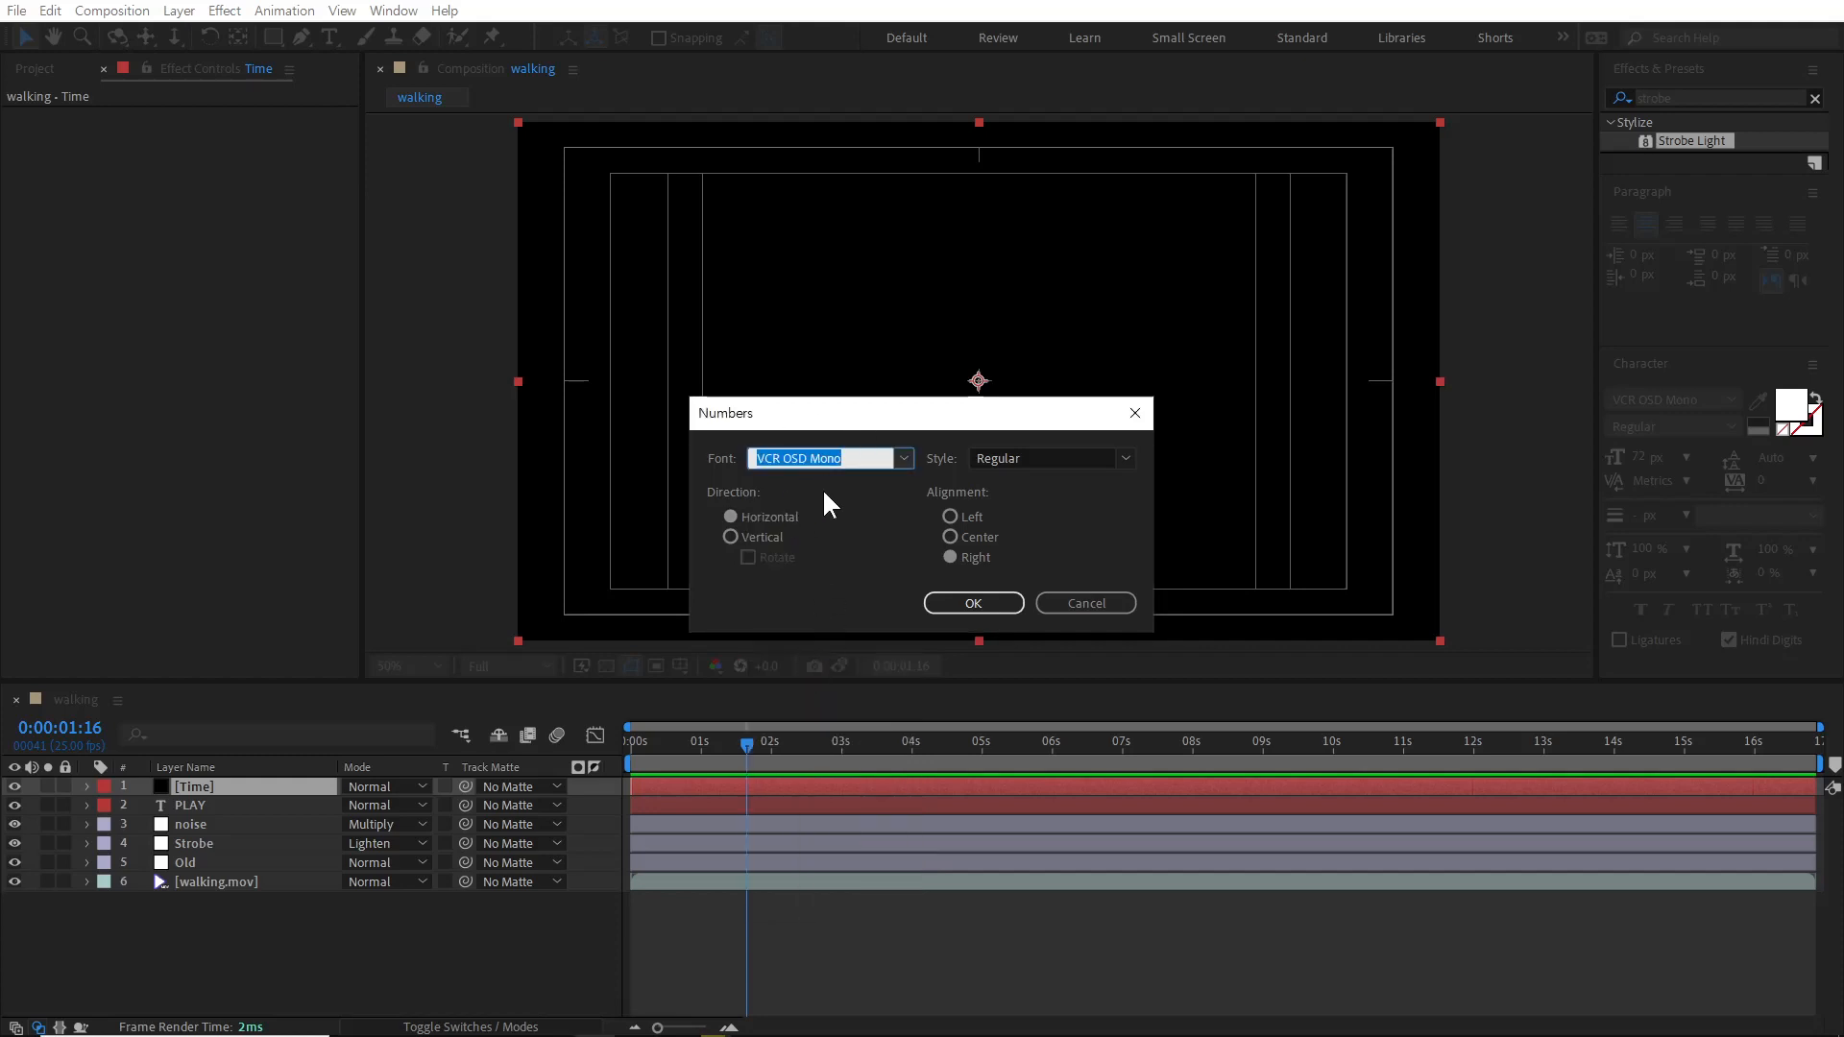
{"action": "left_click", "coordinate": [950, 557]}
{"action": "left_click", "coordinate": [973, 603]}
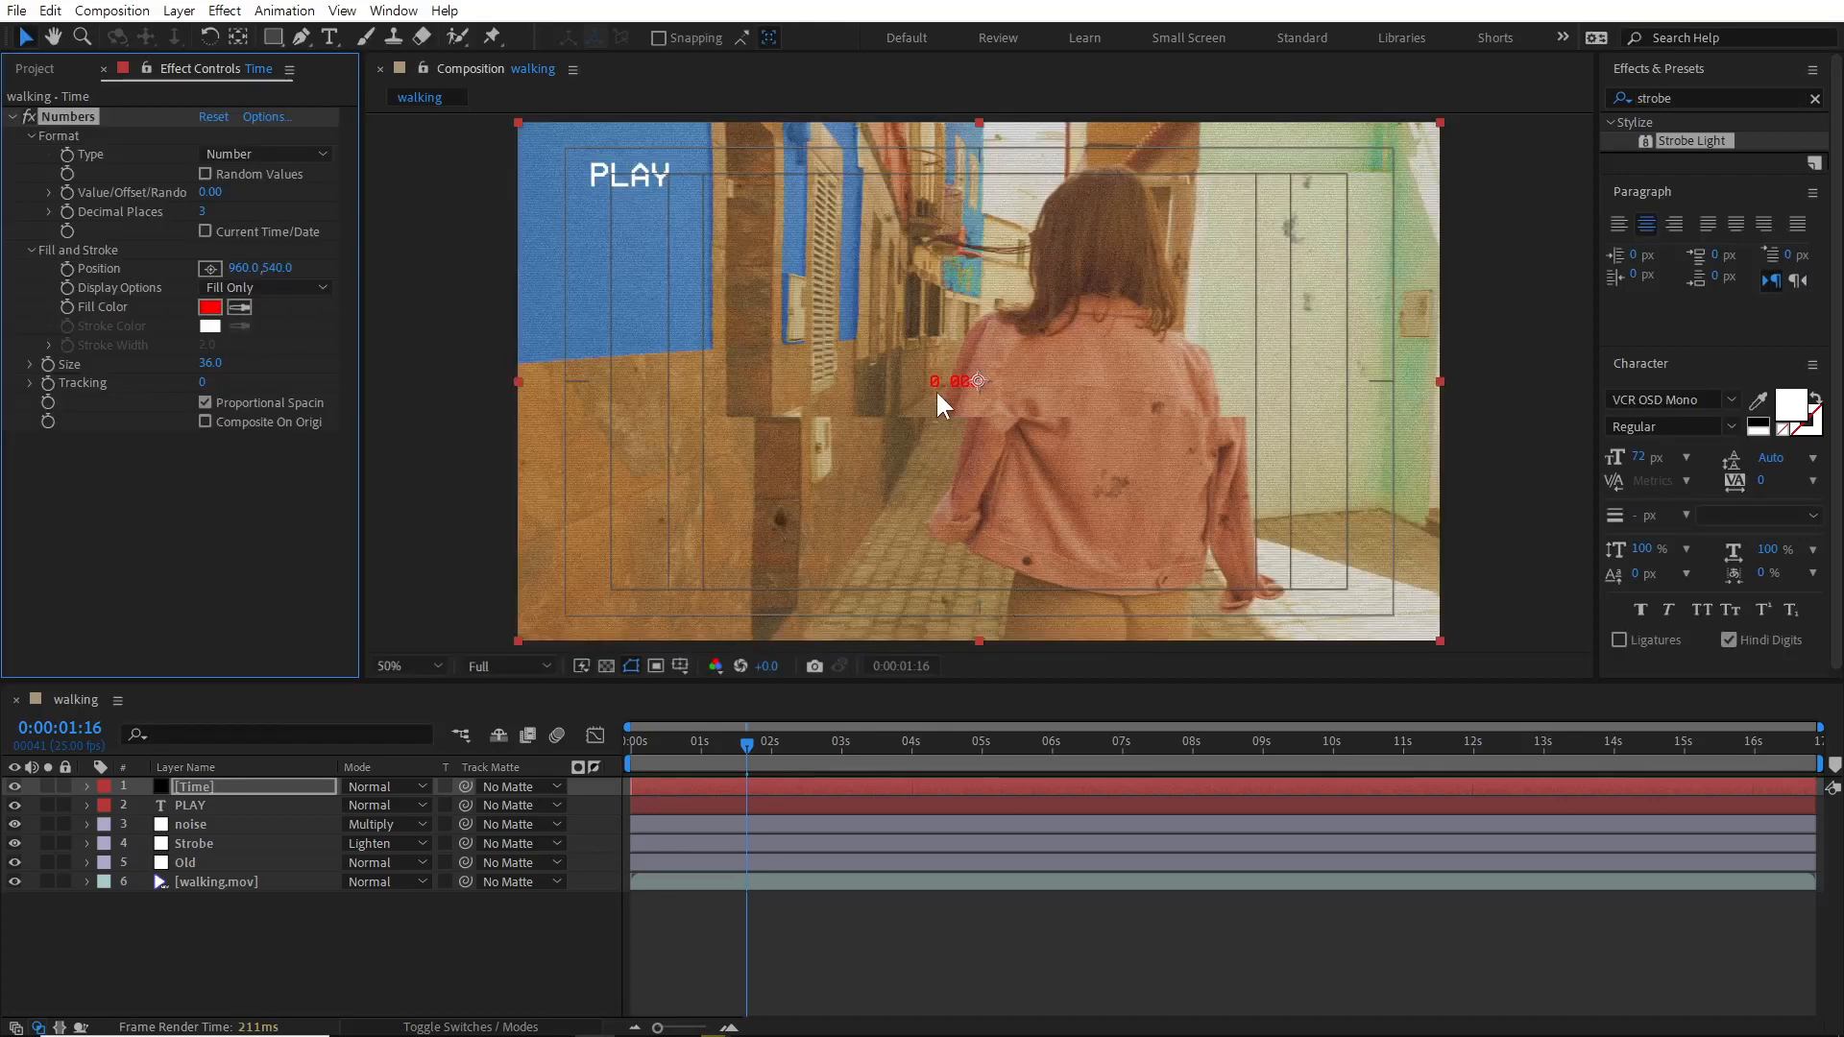
Set the Numbers text size to 70 and its fill color to white.
{"action": "left_click", "coordinate": [213, 364]}
{"action": "left_click", "coordinate": [210, 307]}
{"action": "left_click", "coordinate": [109, 268]}
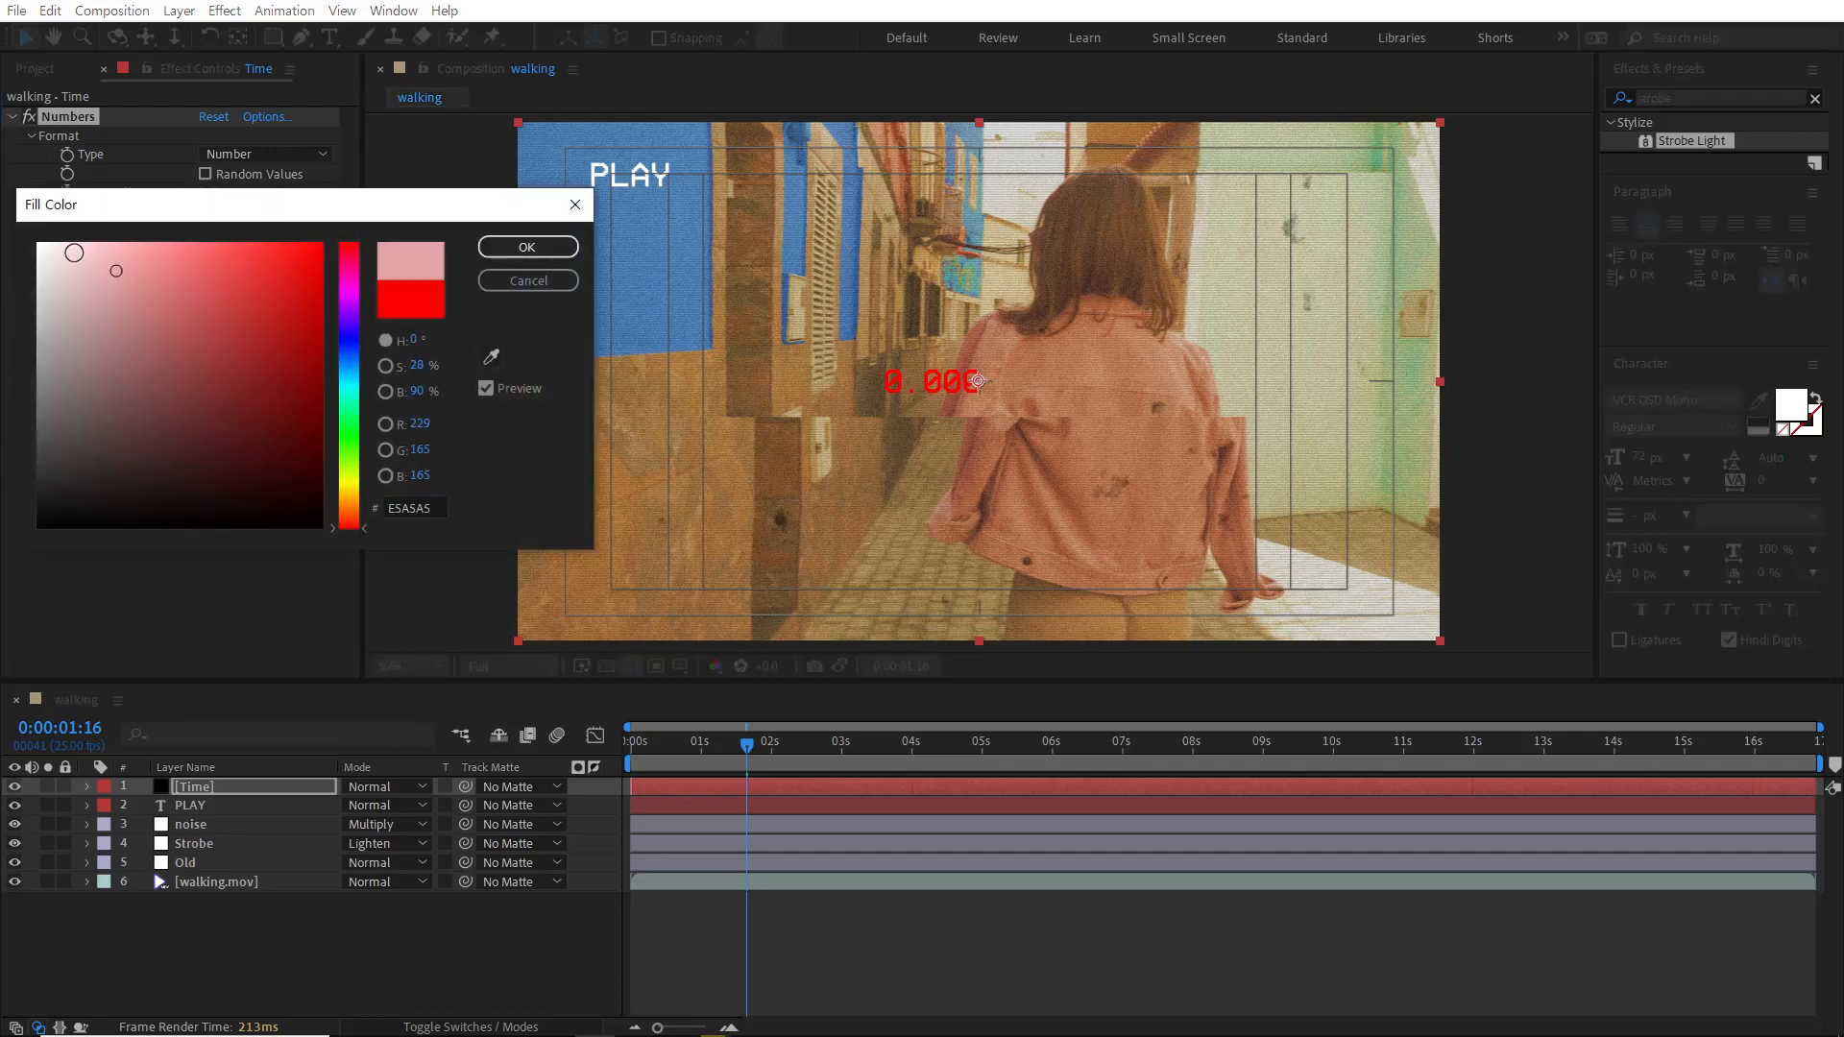
{"action": "left_click", "coordinate": [528, 246]}
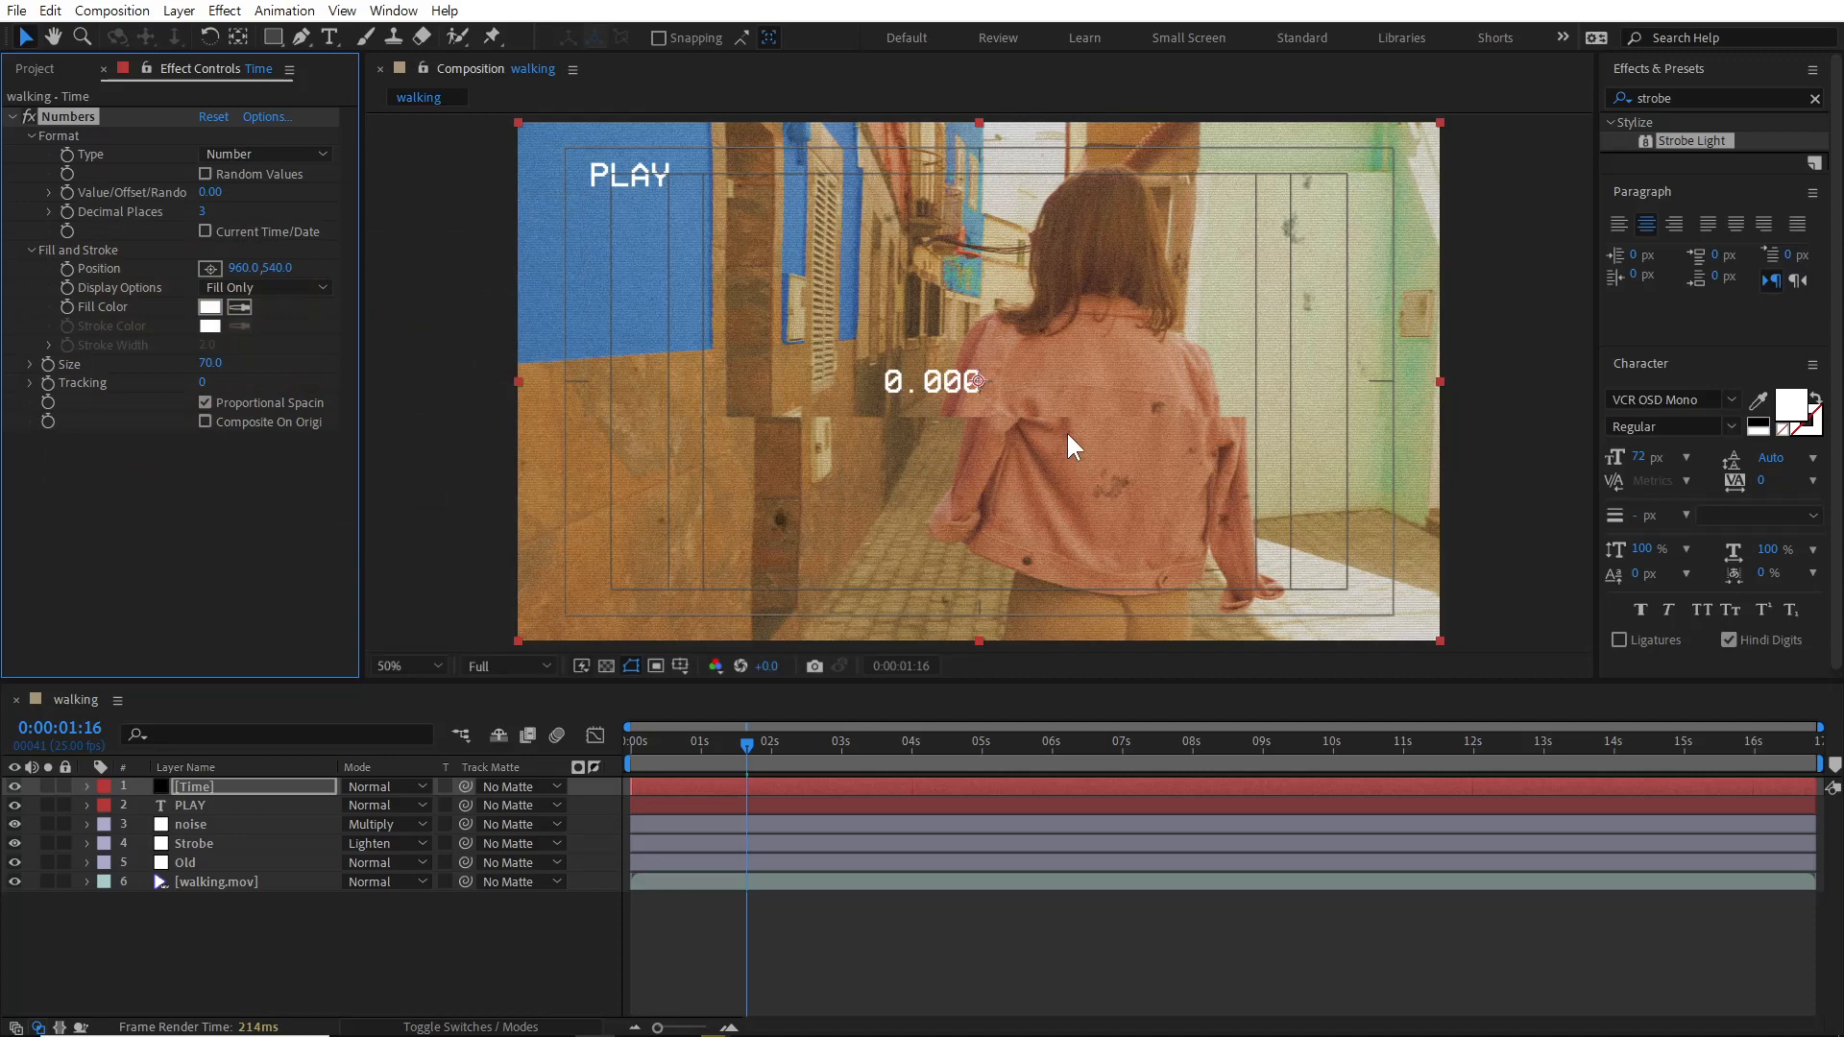
Change the Numbers type to Timecode [25] and position it at 1722, 946 near the frame's lower-right safe-area corner.
{"action": "left_click", "coordinate": [269, 153]}
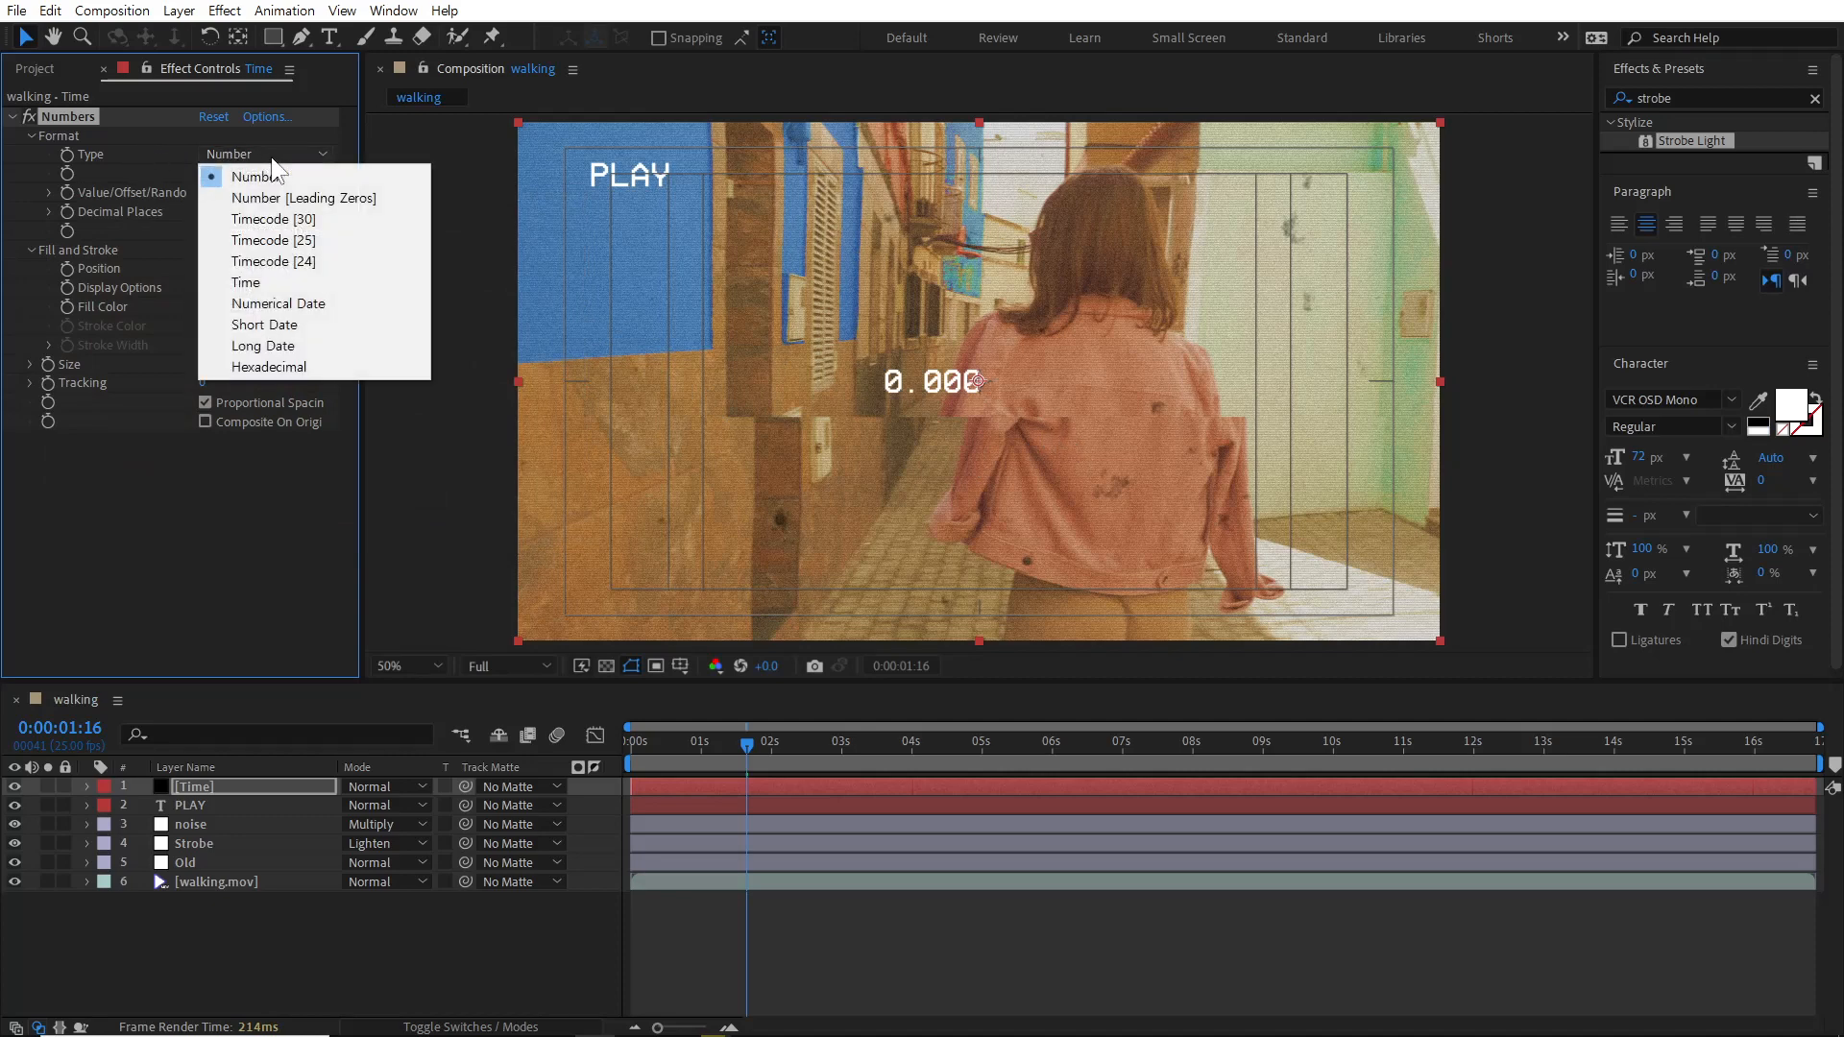
{"action": "left_click", "coordinate": [298, 243]}
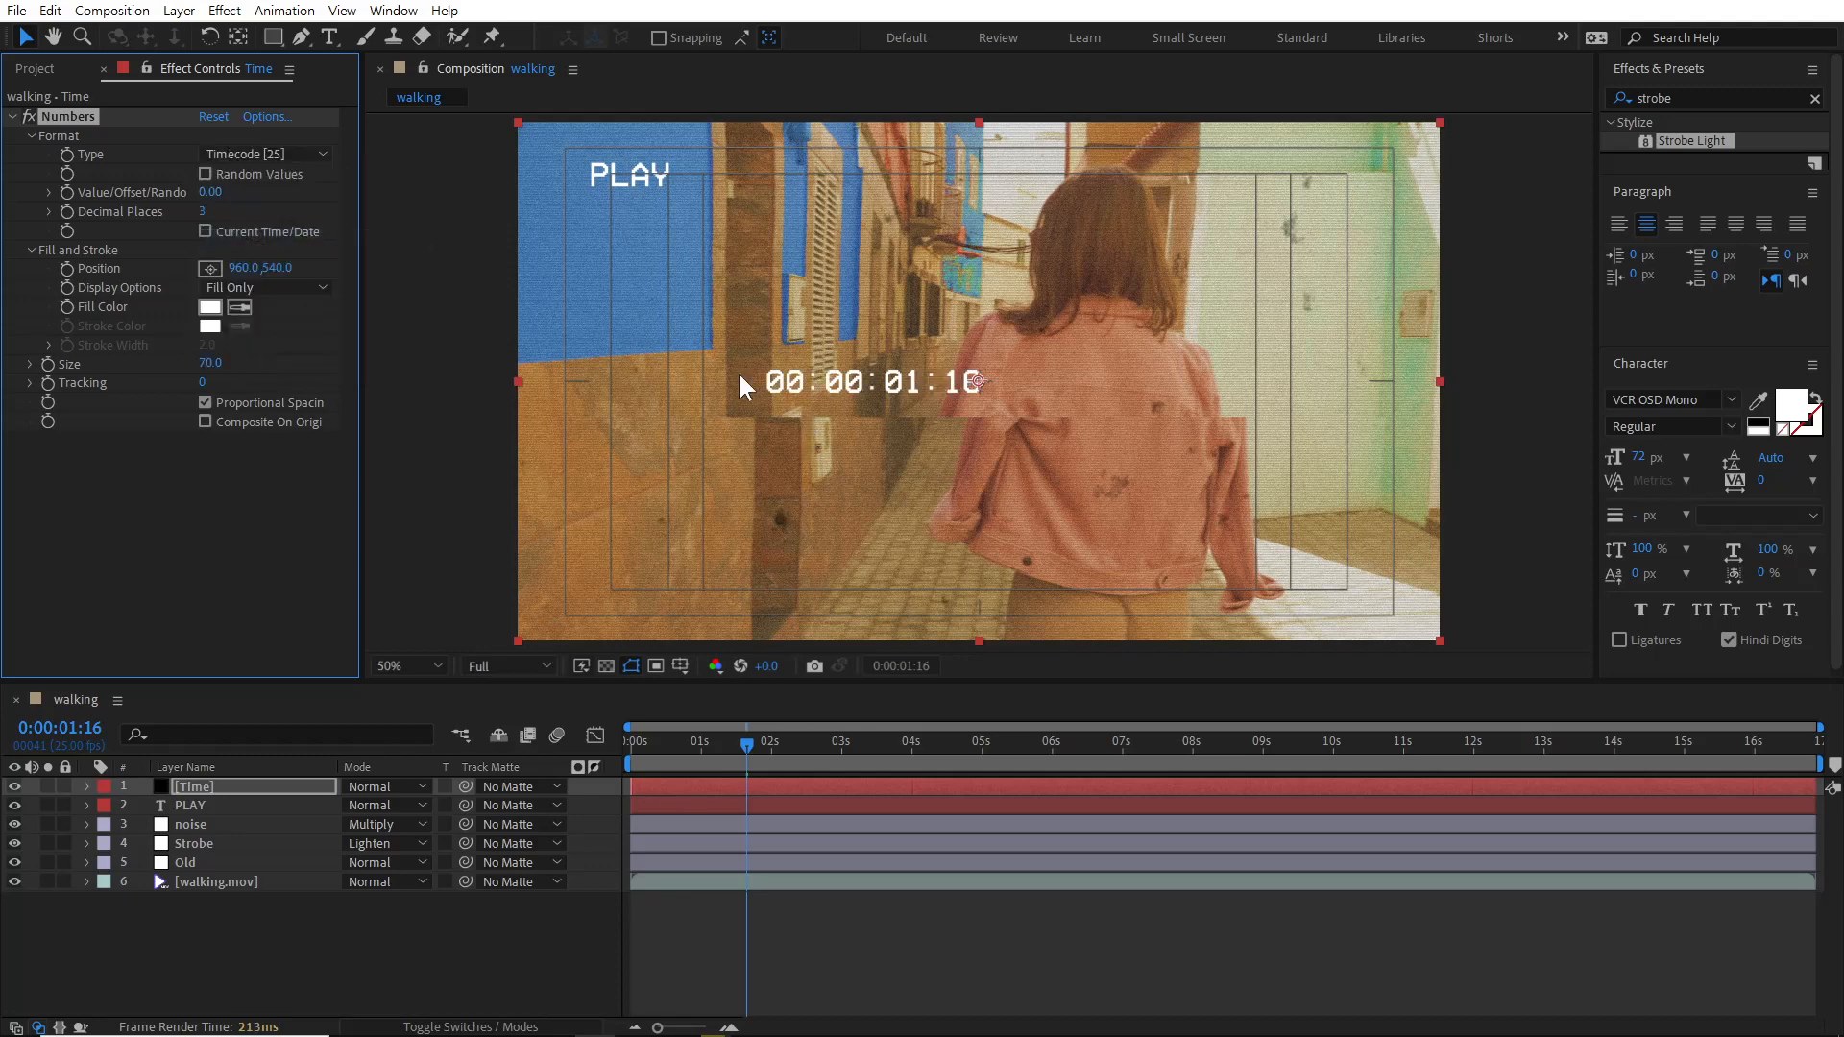
{"action": "left_click", "coordinate": [212, 267]}
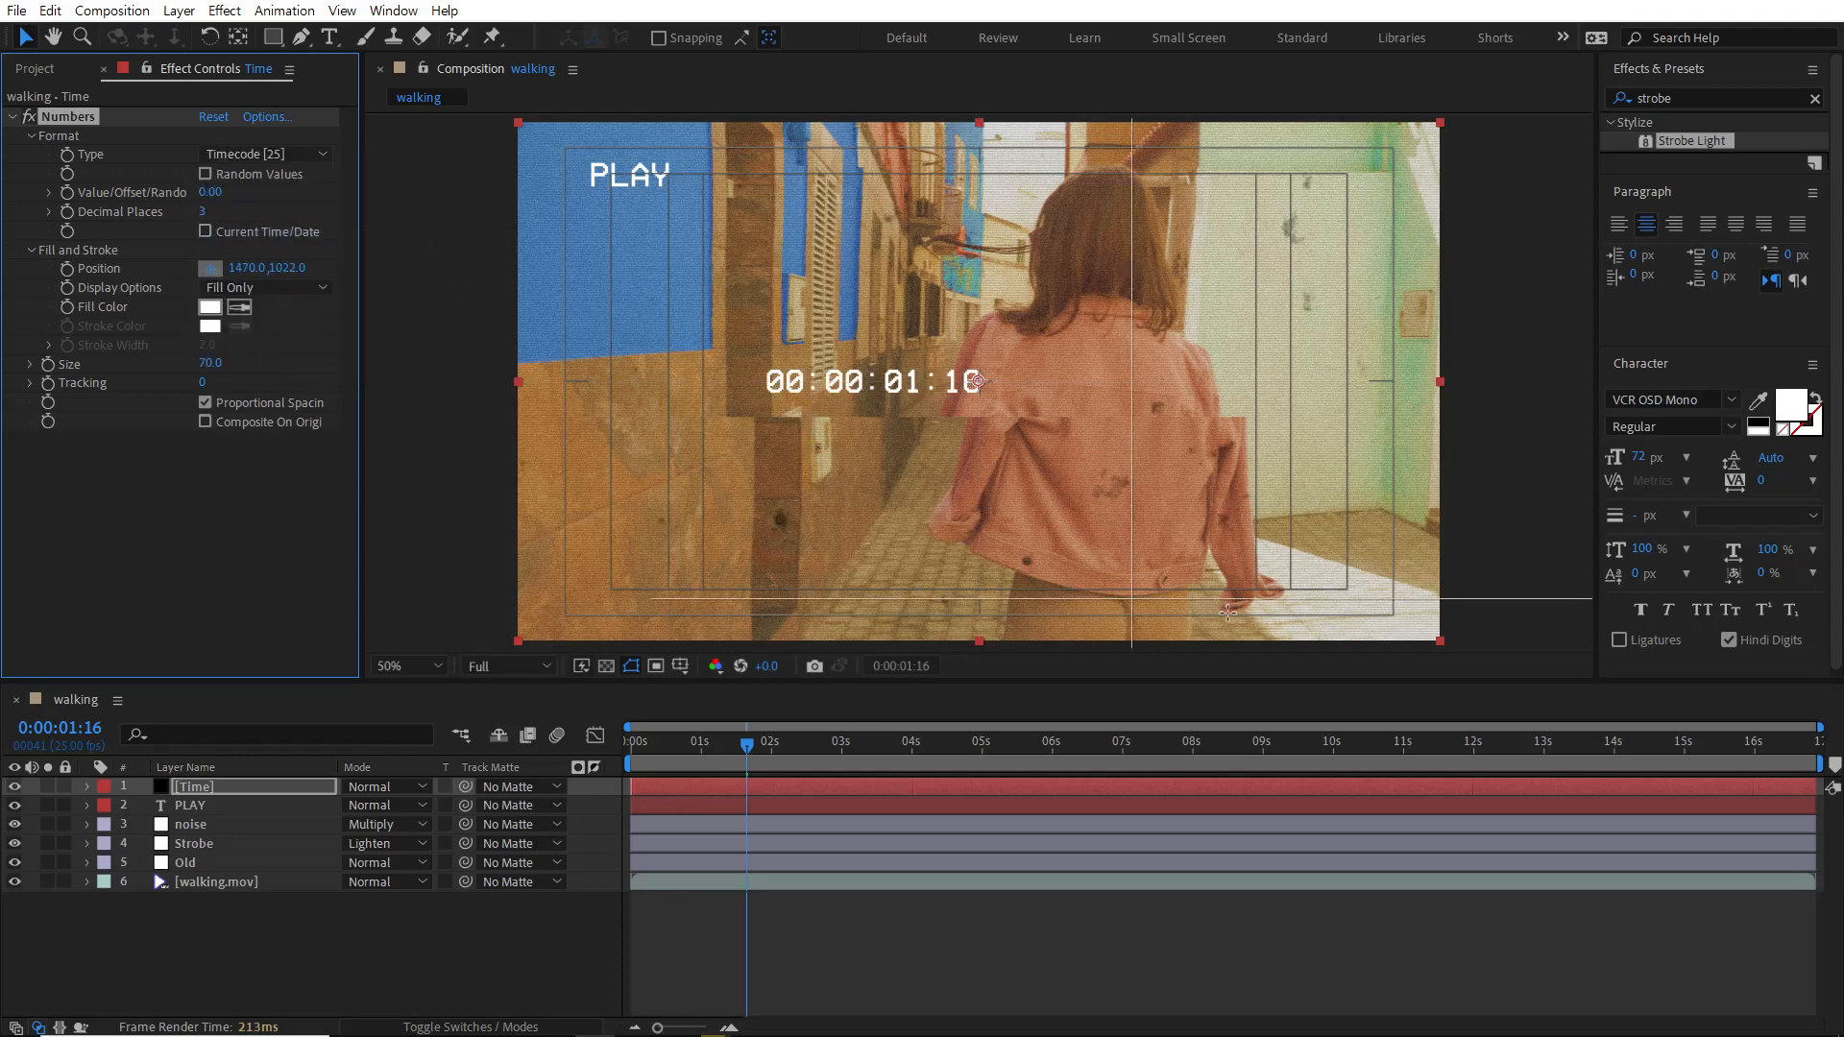
{"action": "left_click", "coordinate": [1338, 588]}
{"action": "mouse_move", "coordinate": [1341, 590]}
{"action": "left_mouse_down"}
{"action": "mouse_move", "coordinate": [1356, 571]}
{"action": "mouse_move", "coordinate": [1353, 588]}
{"action": "left_mouse_up"}
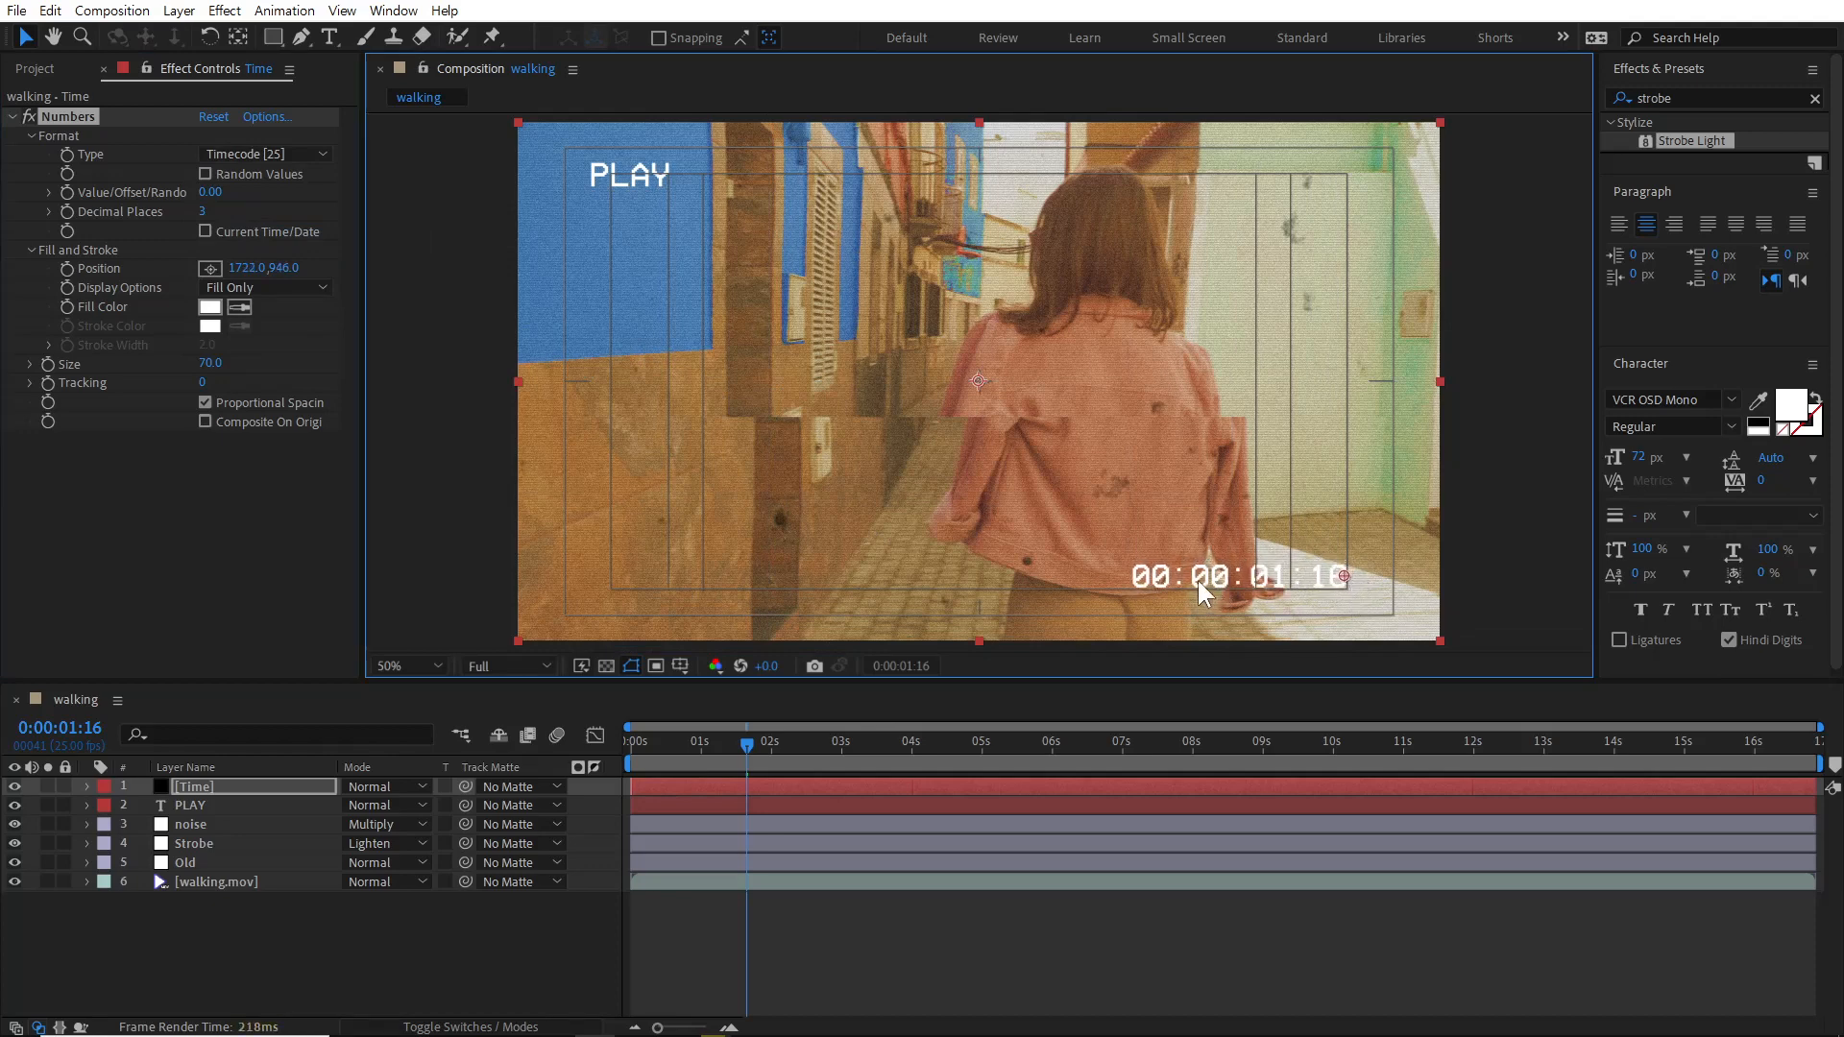
Scrub through the footage and solo the Time layer to examine the spacing of the running timecode digits.
{"action": "left_click_drag", "start_coordinate": [636, 746], "coordinate": [766, 762]}
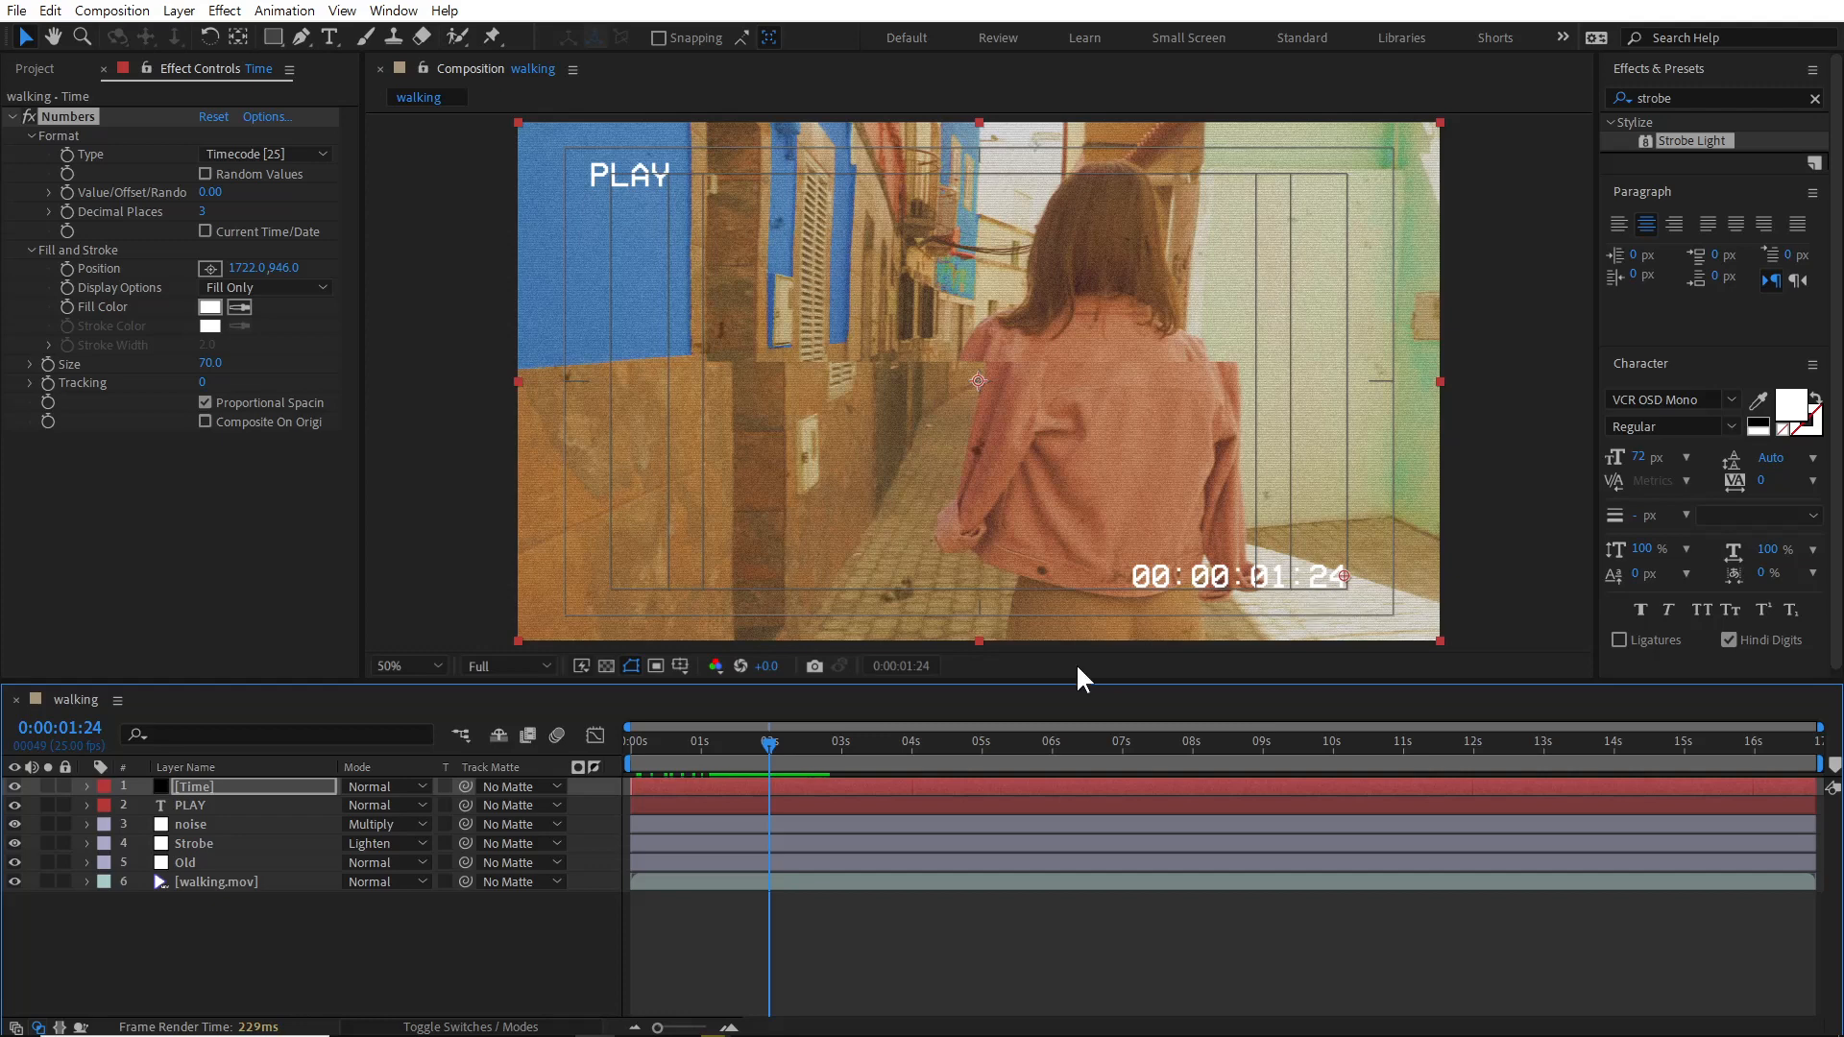
{"action": "left_click", "coordinate": [46, 786]}
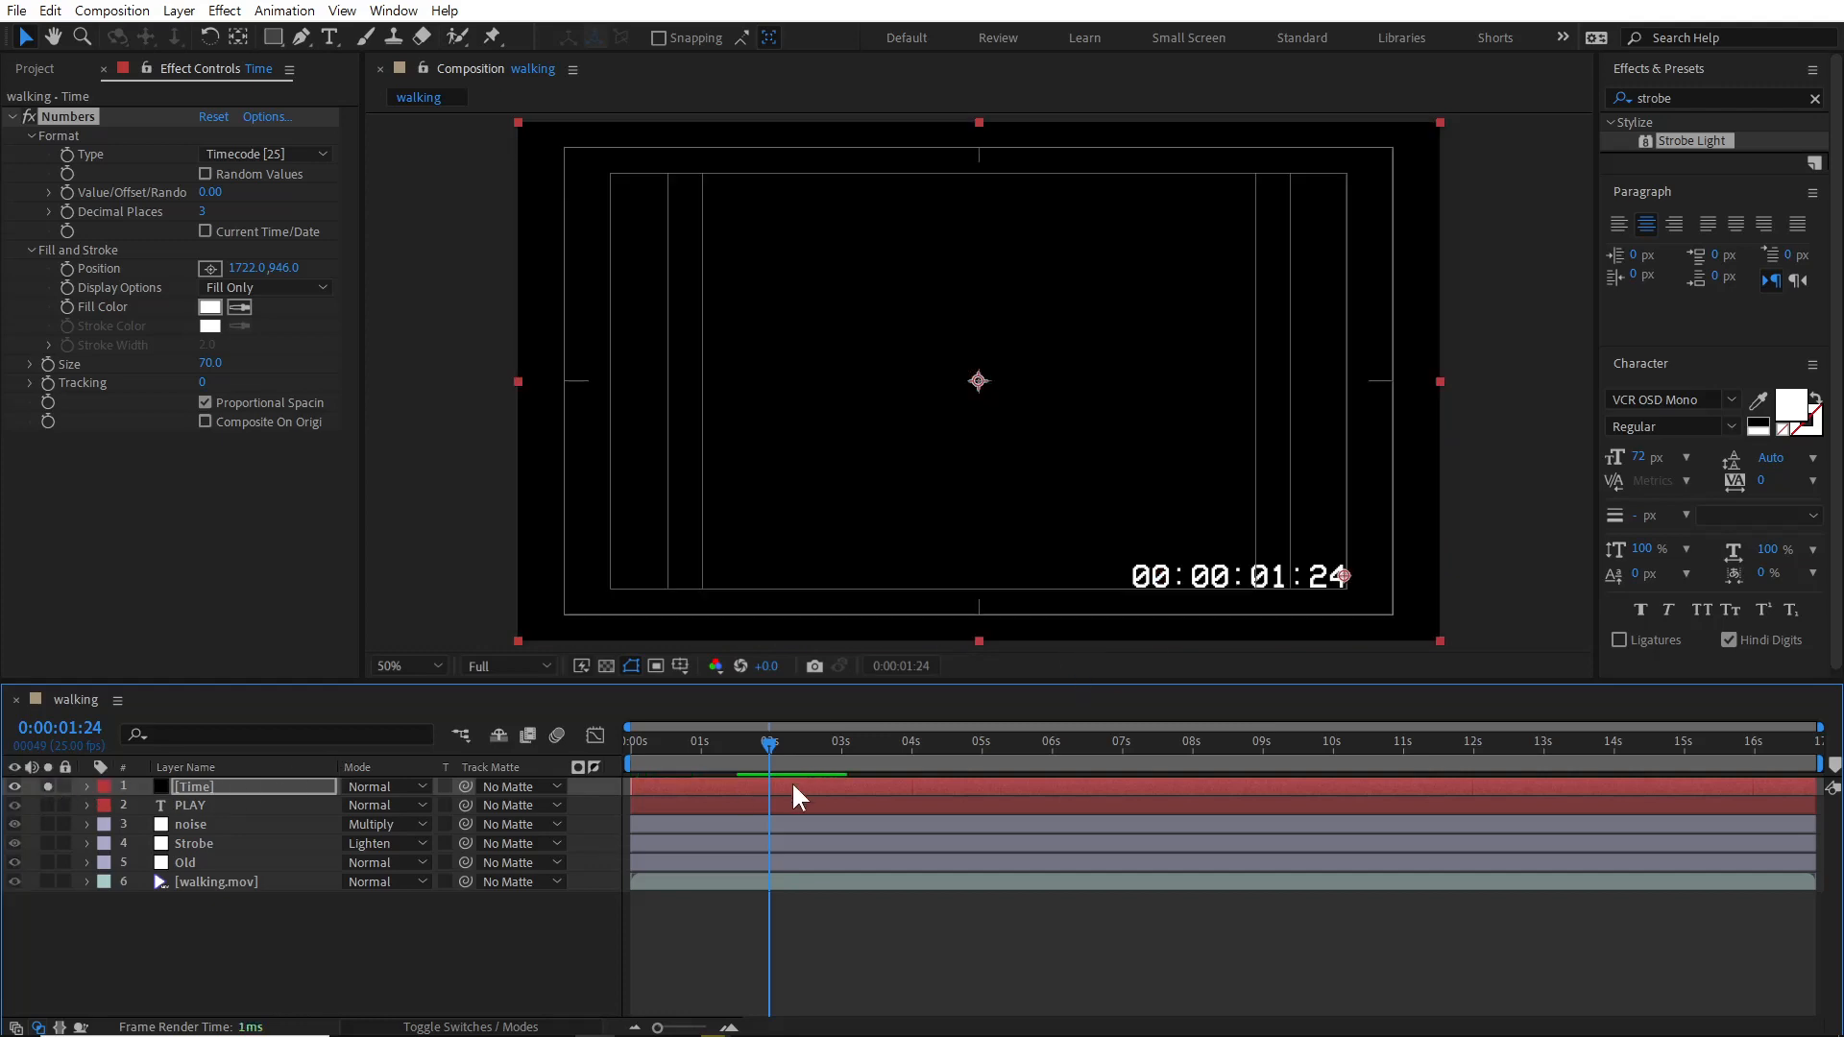
{"action": "left_click_drag", "start_coordinate": [766, 746], "coordinate": [870, 751]}
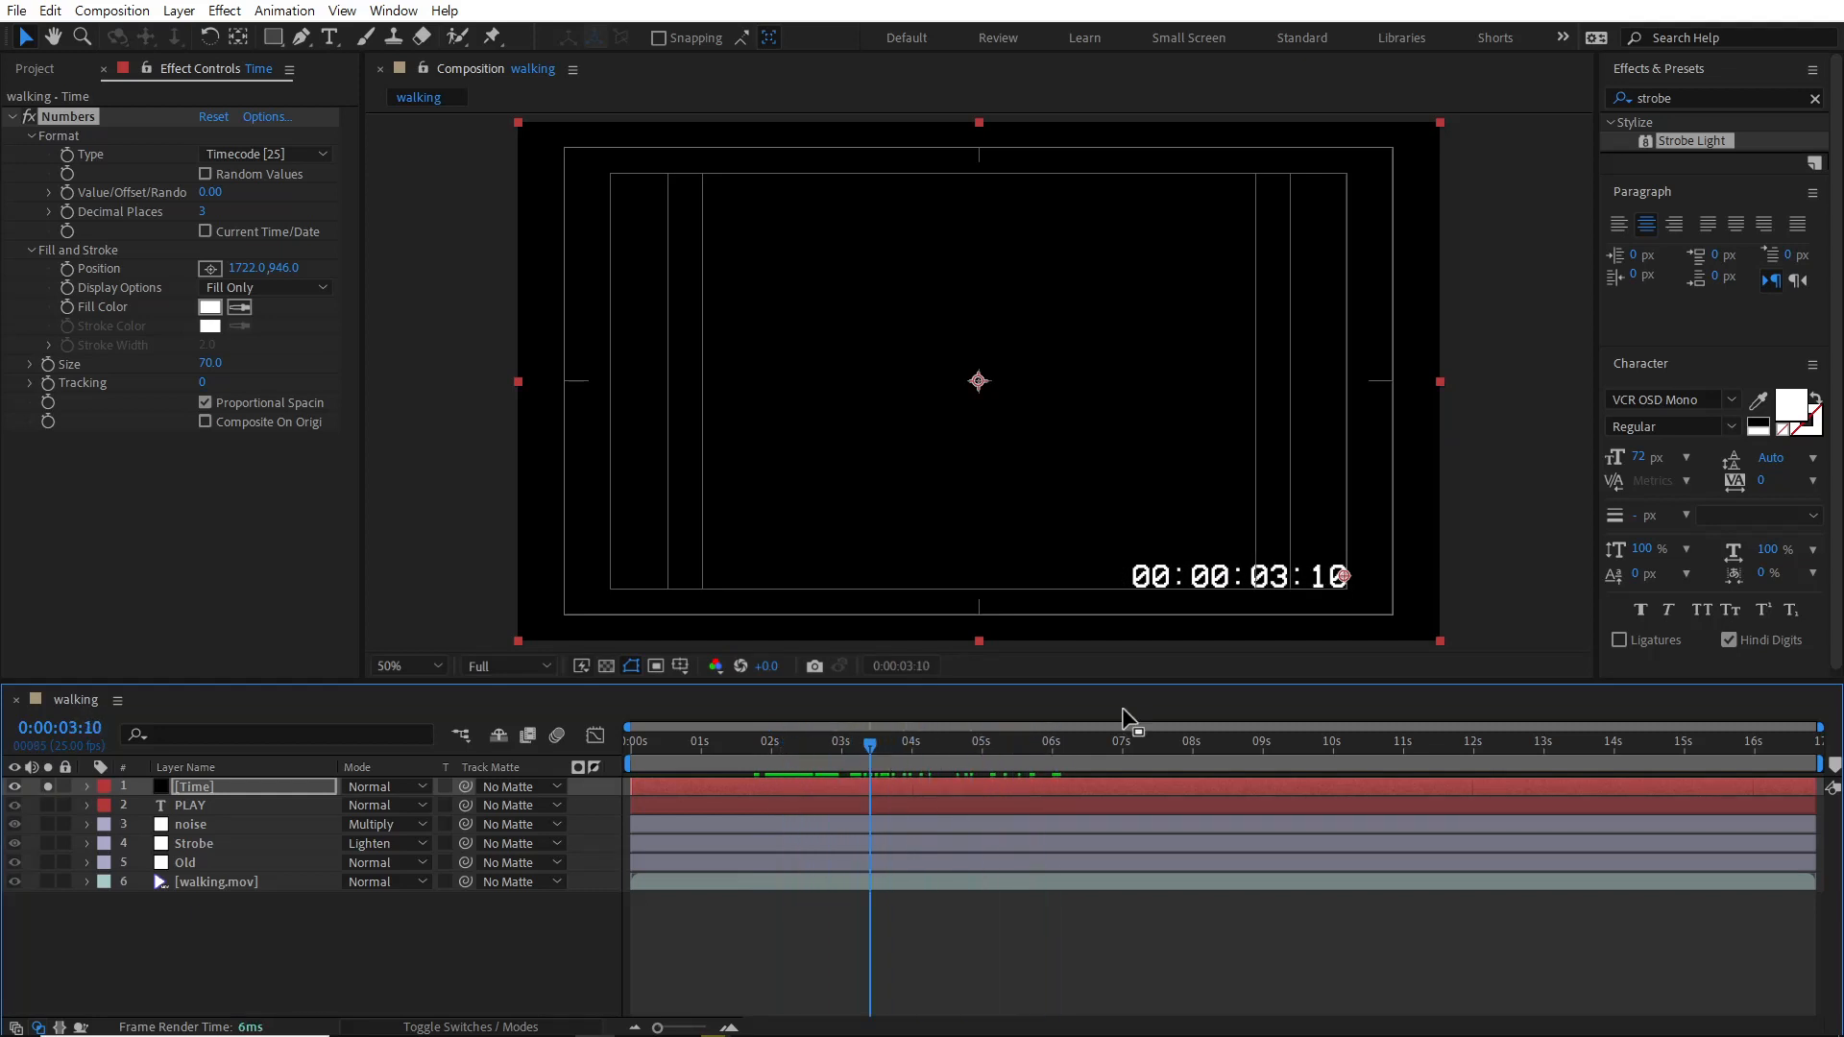
Turn off the timecode's Proportional Spacing, set its Tracking to 12, and unsolo the Time layer to check it over the footage.
{"action": "left_click", "coordinate": [205, 402]}
{"action": "left_click_drag", "start_coordinate": [875, 751], "coordinate": [747, 761]}
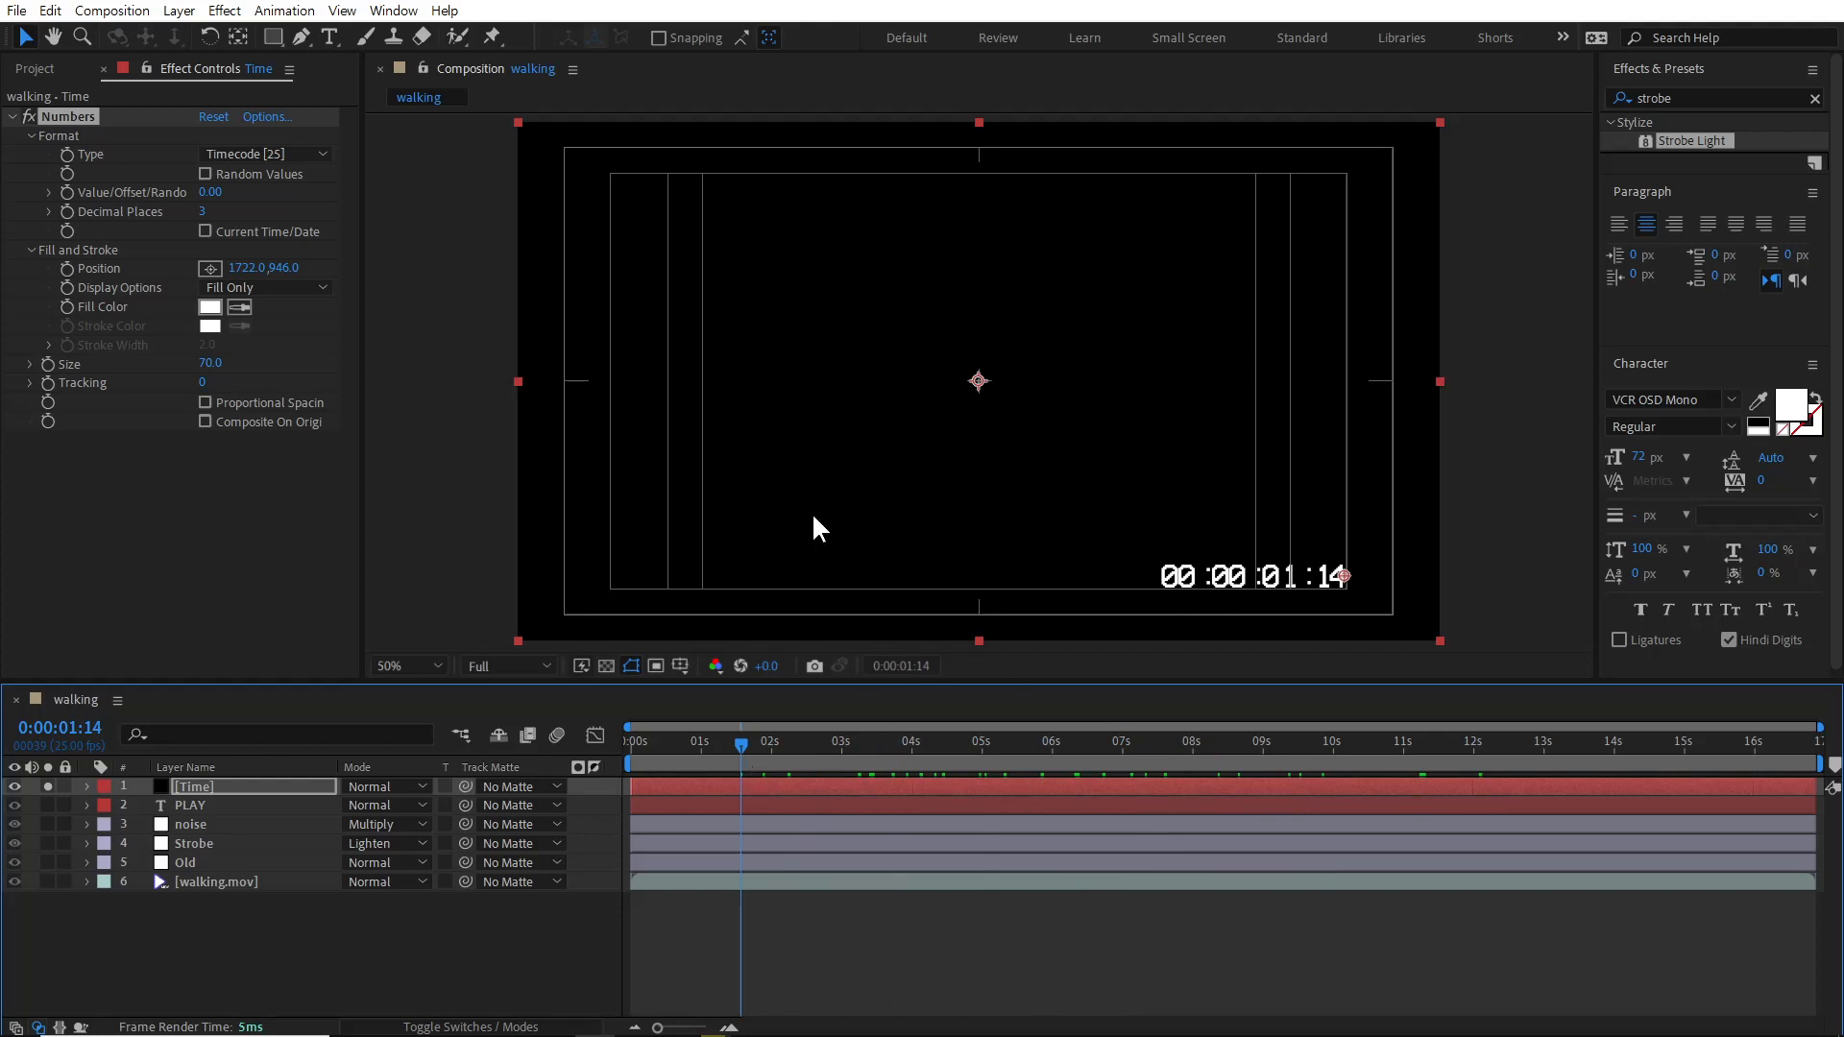
{"action": "left_click_drag", "start_coordinate": [204, 382], "coordinate": [219, 382]}
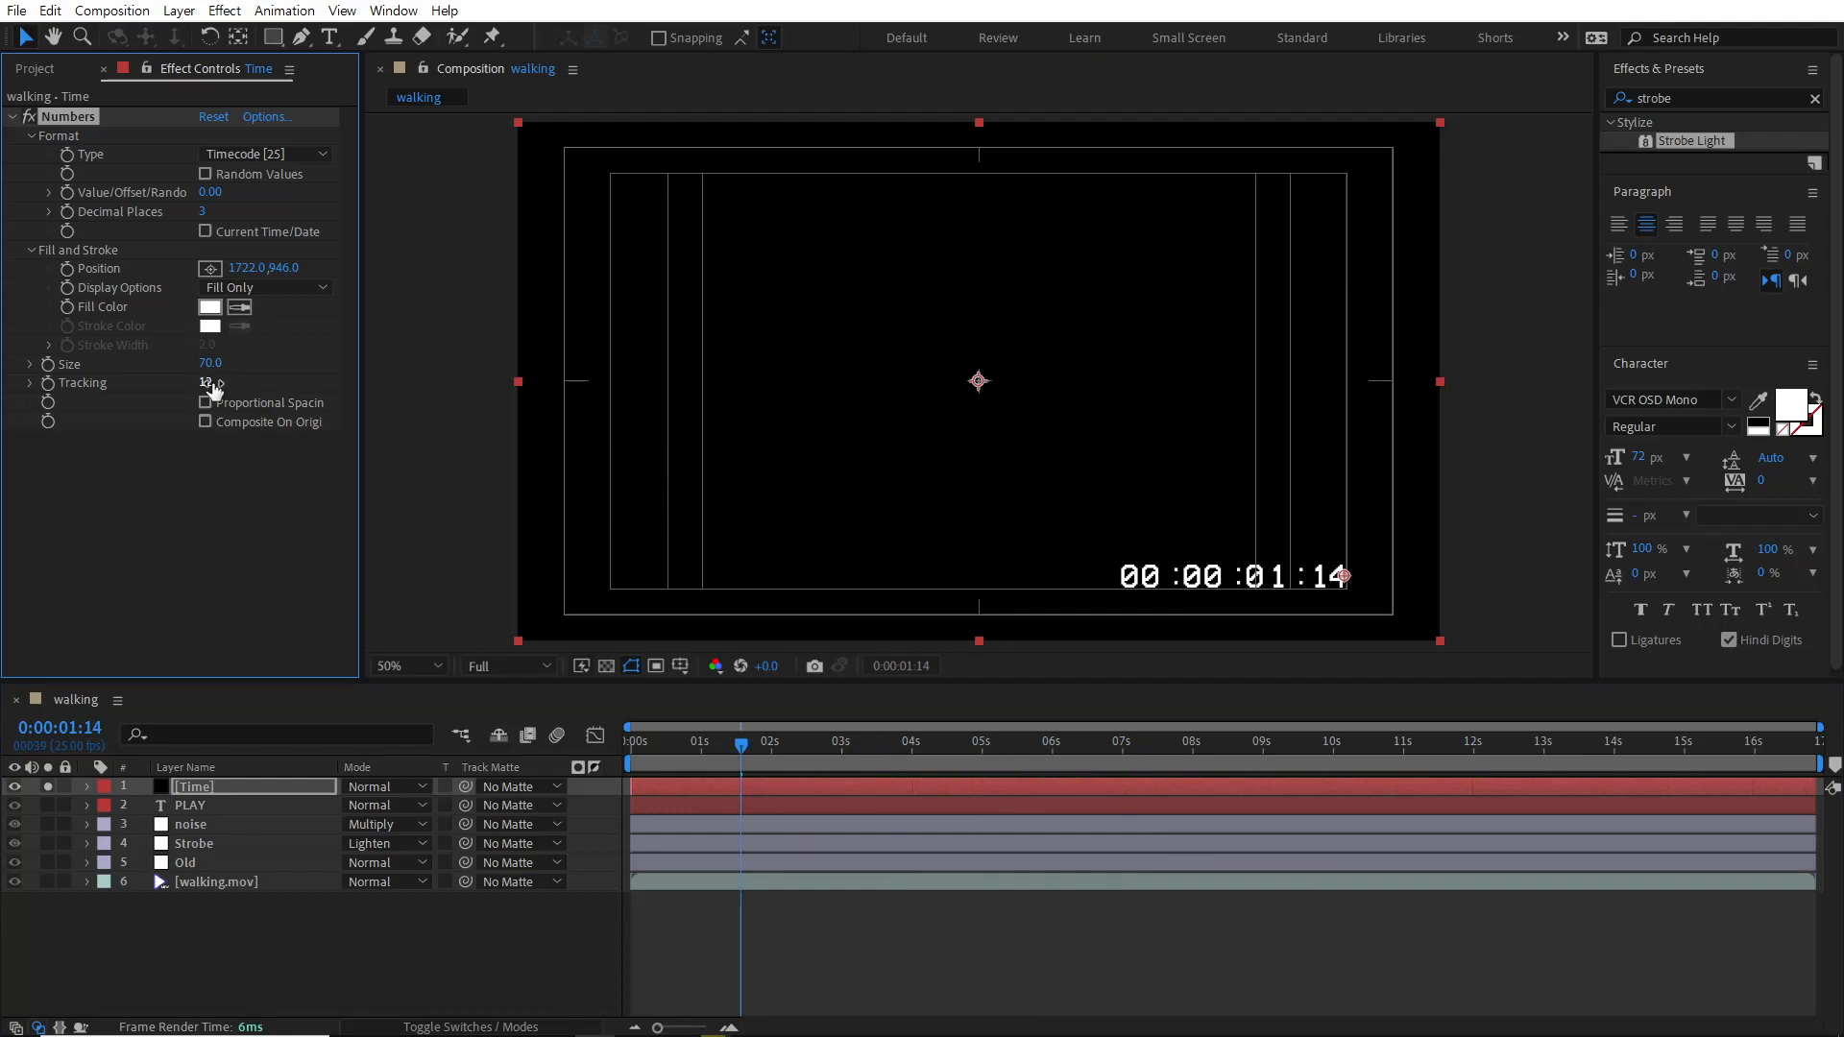
{"action": "left_click", "coordinate": [47, 787]}
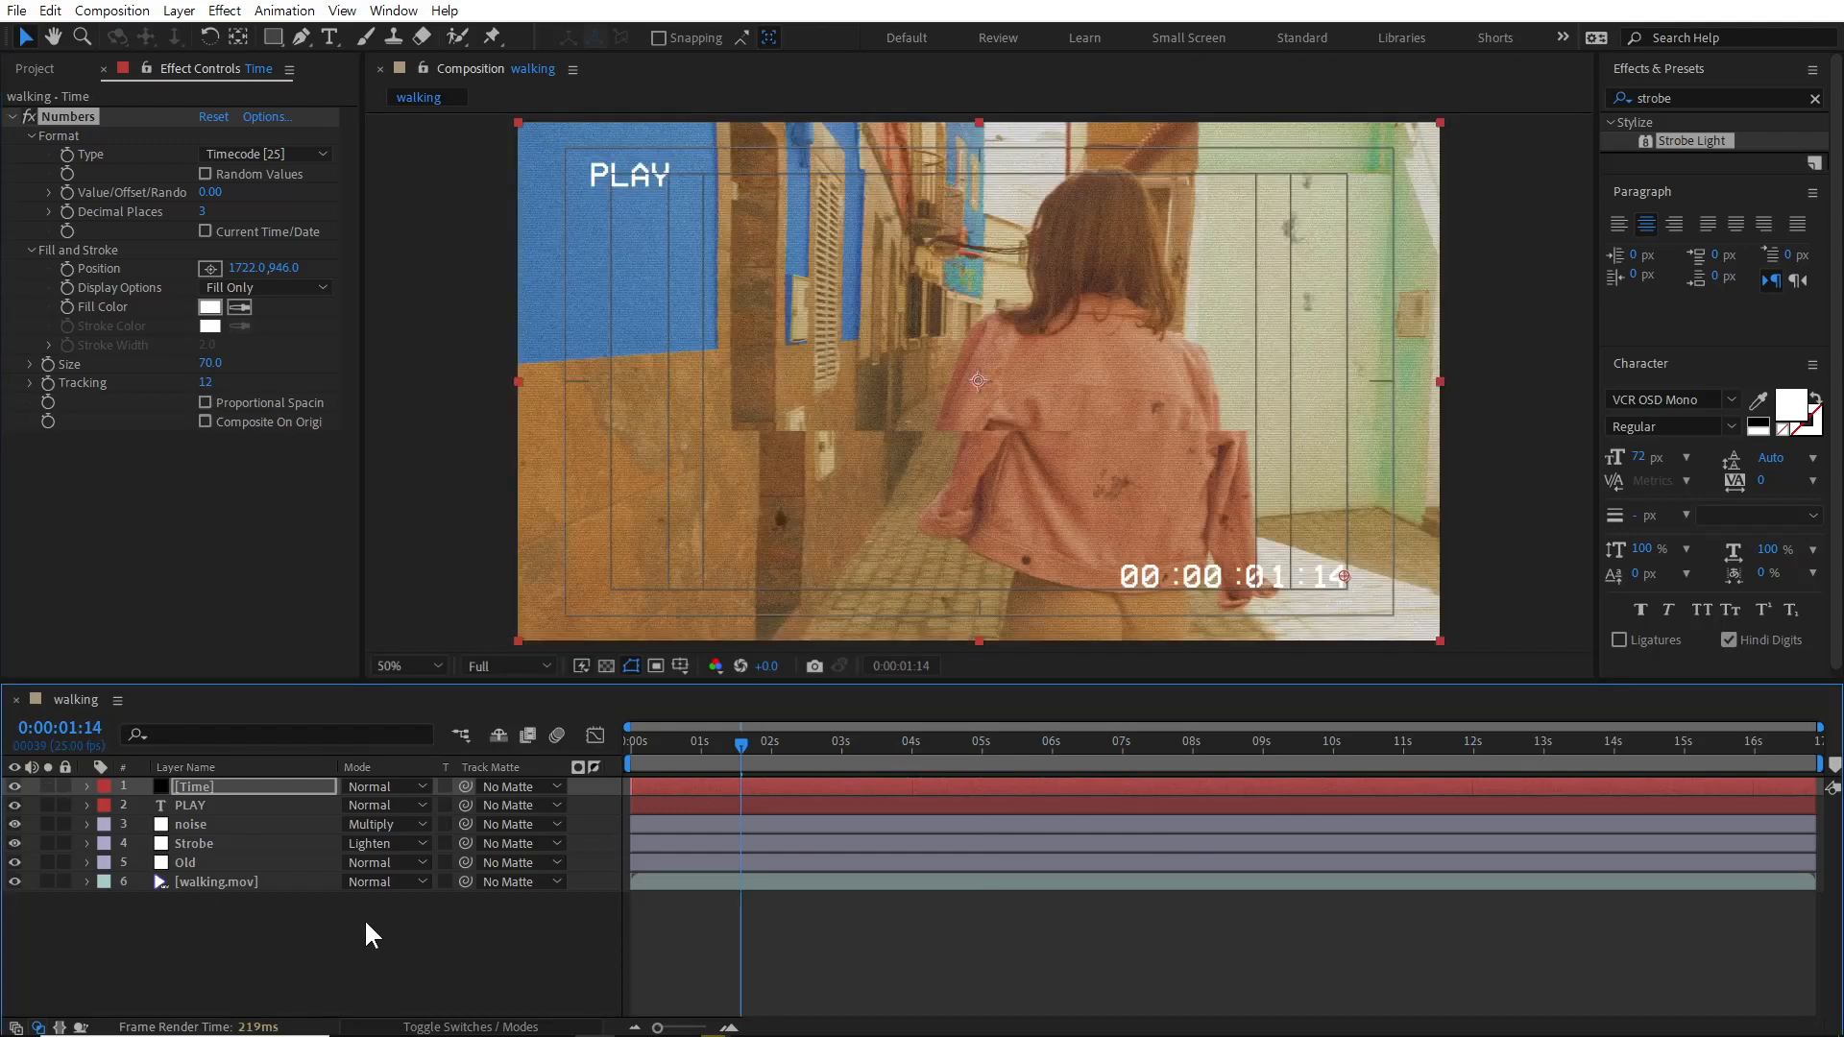
{"action": "left_click_drag", "start_coordinate": [688, 741], "coordinate": [915, 756]}
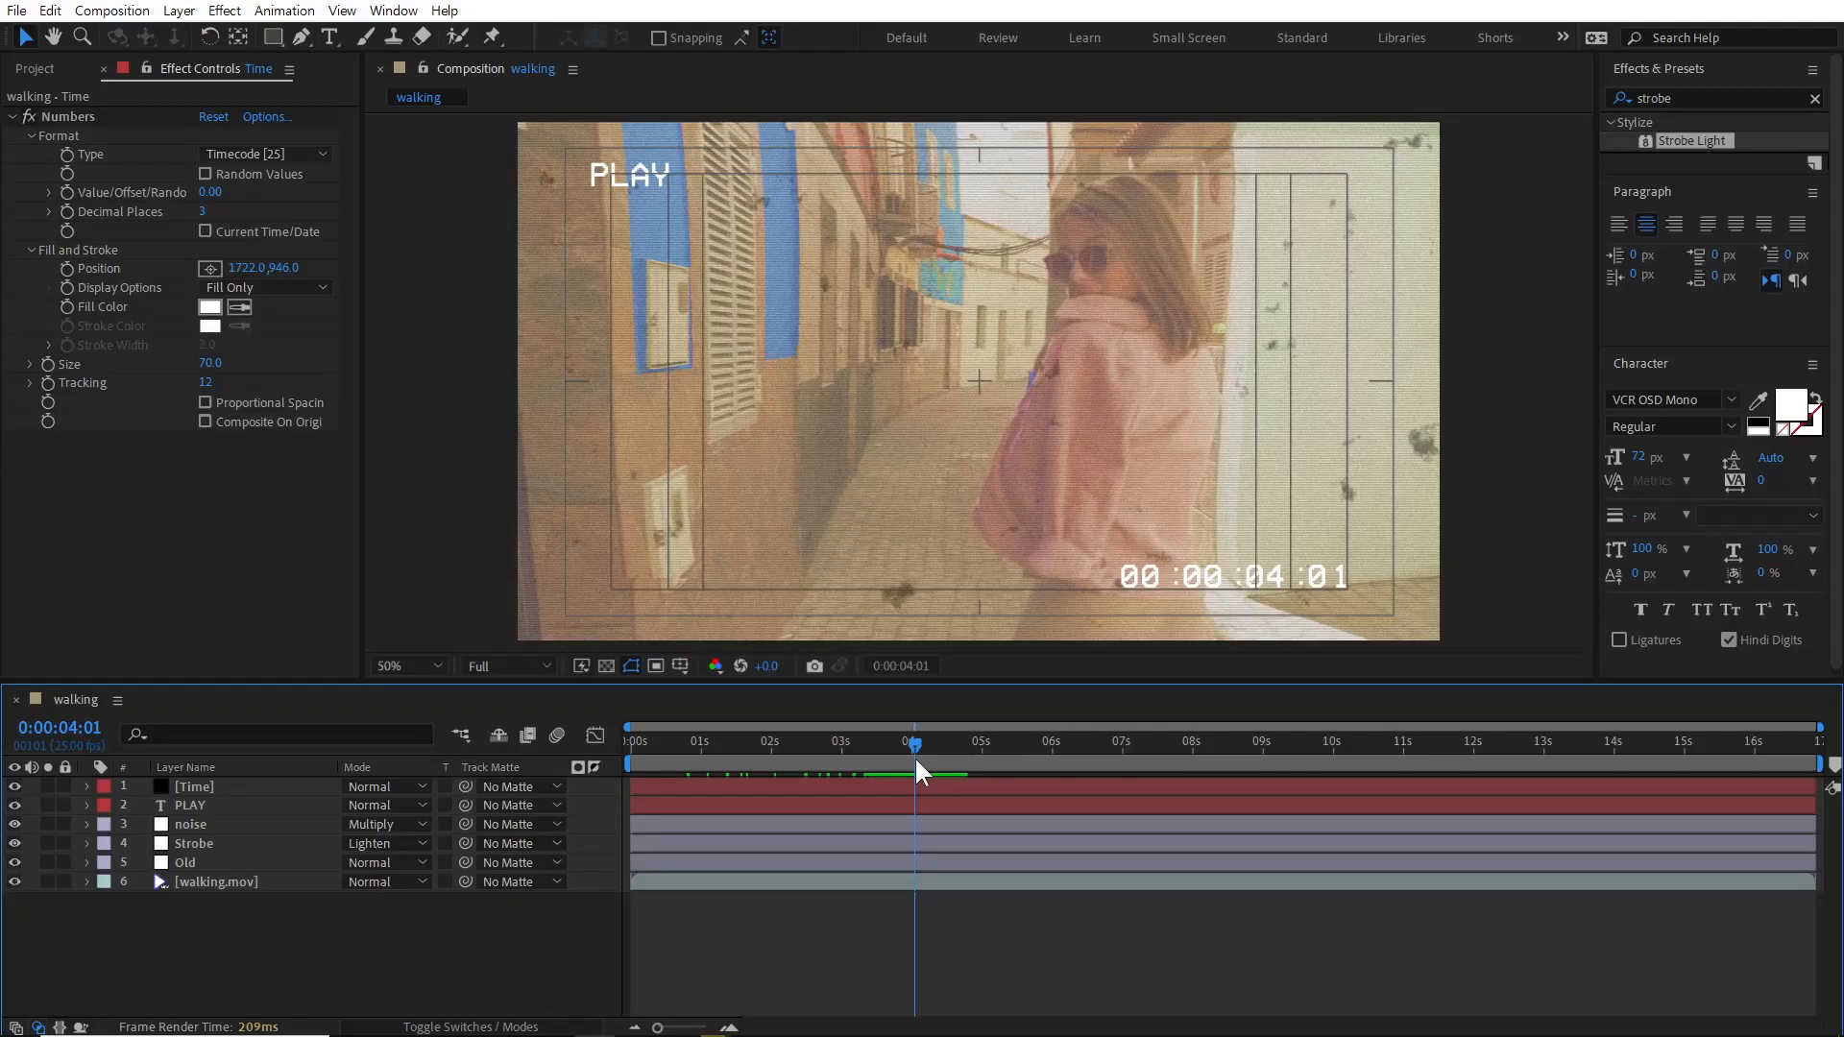
Add a new adjustment layer above all other layers and apply the Noise effect from Noise & Grain to it.
{"action": "right_click", "coordinate": [136, 920]}
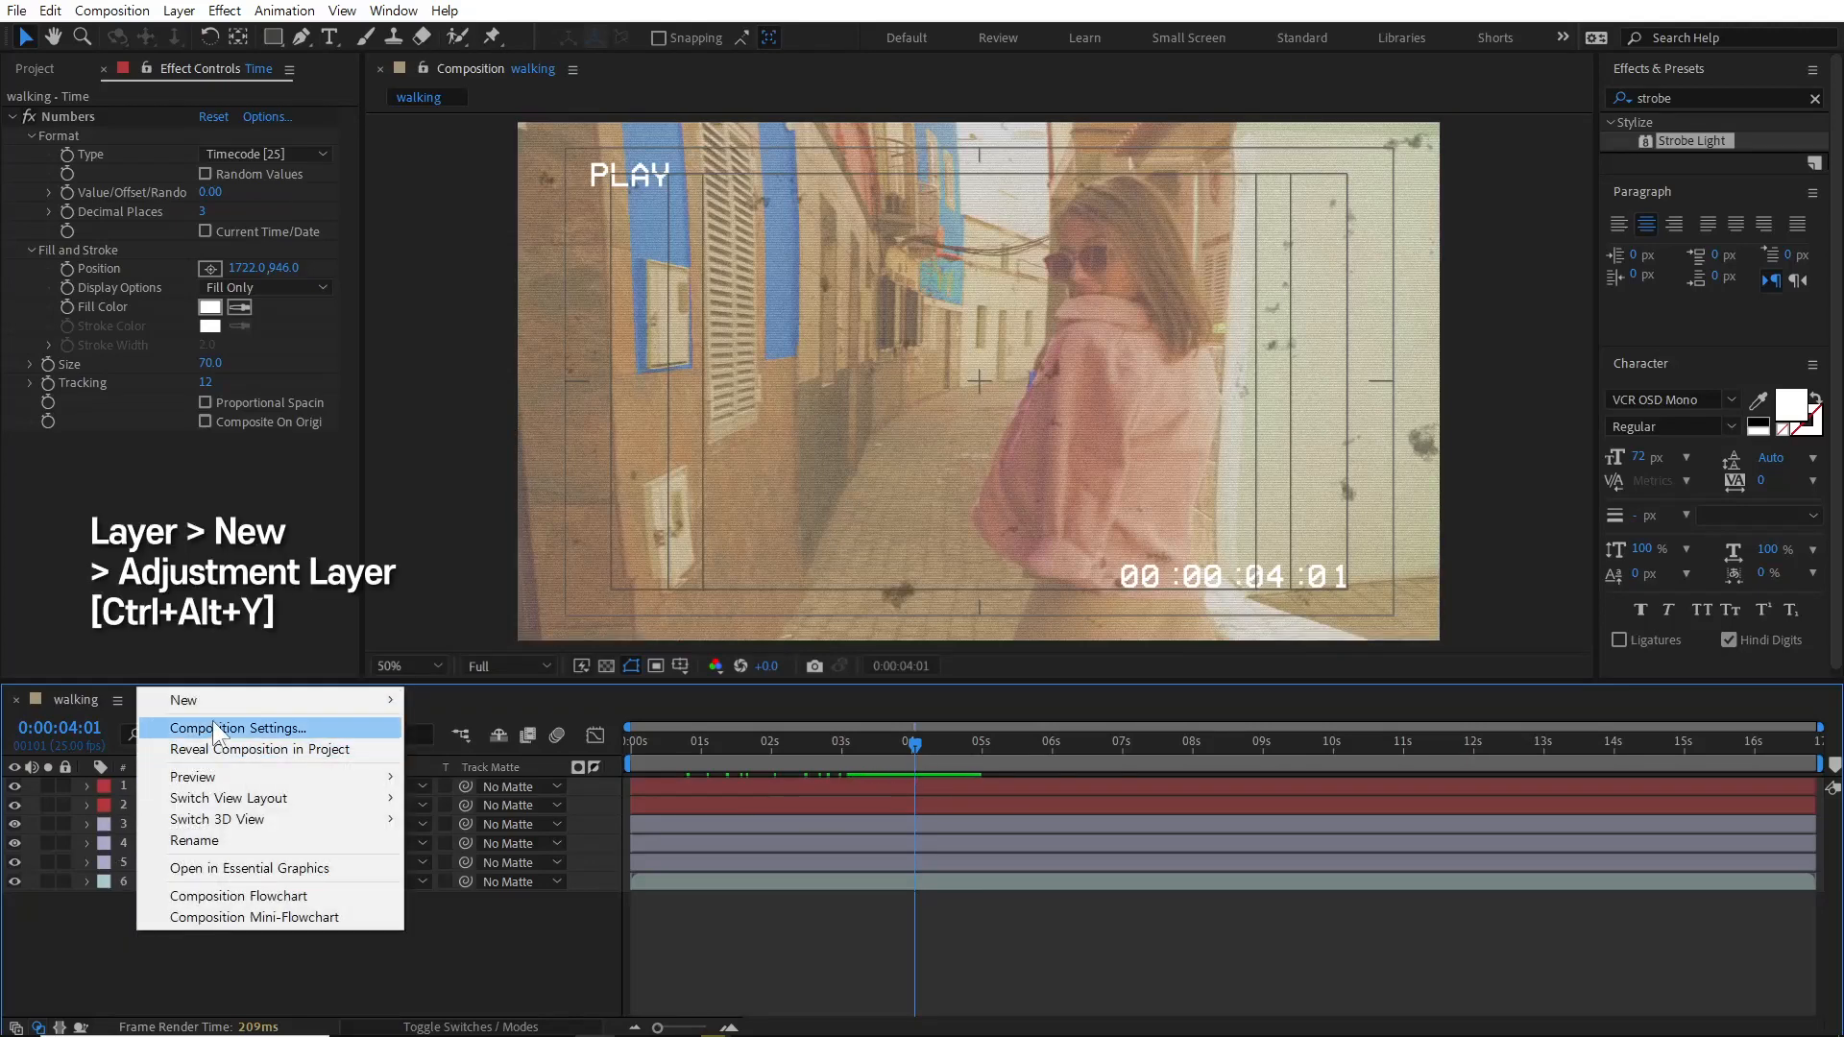
{"action": "mouse_move", "coordinate": [274, 706]}
{"action": "left_click", "coordinate": [532, 855]}
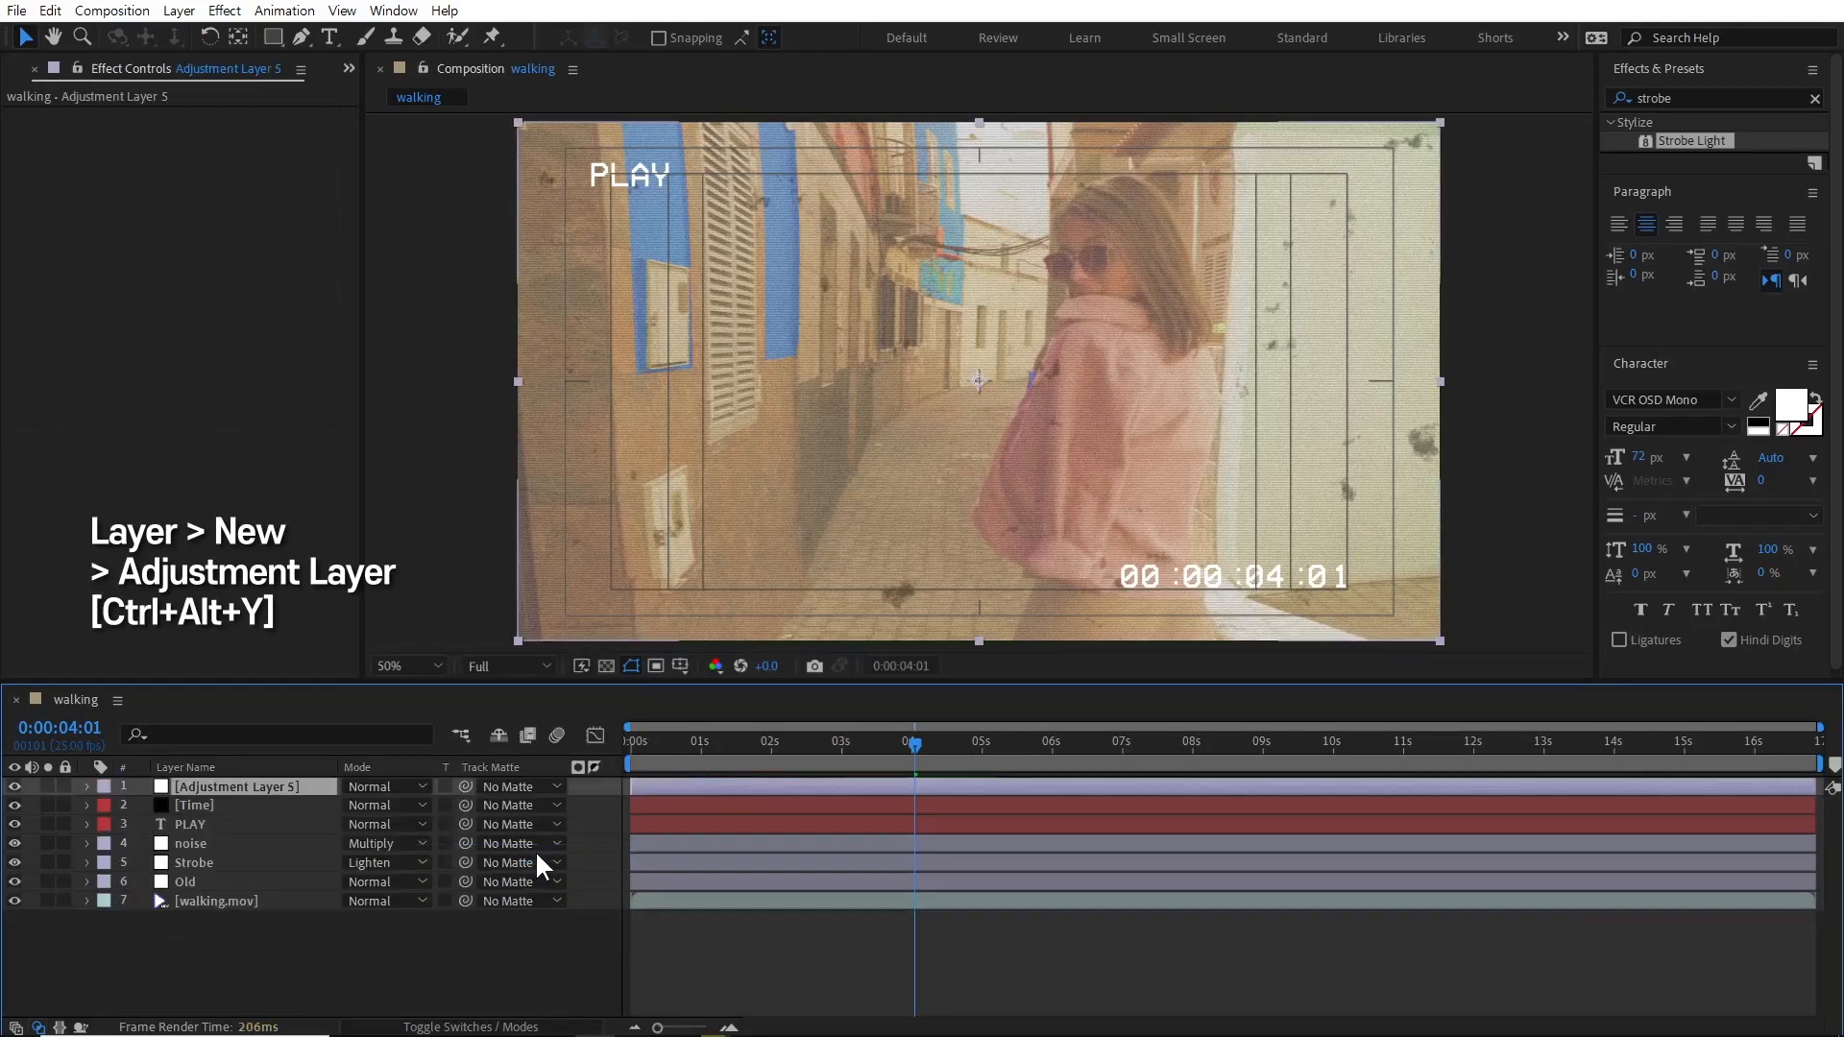
{"action": "right_click", "coordinate": [307, 780]}
{"action": "mouse_move", "coordinate": [442, 495]}
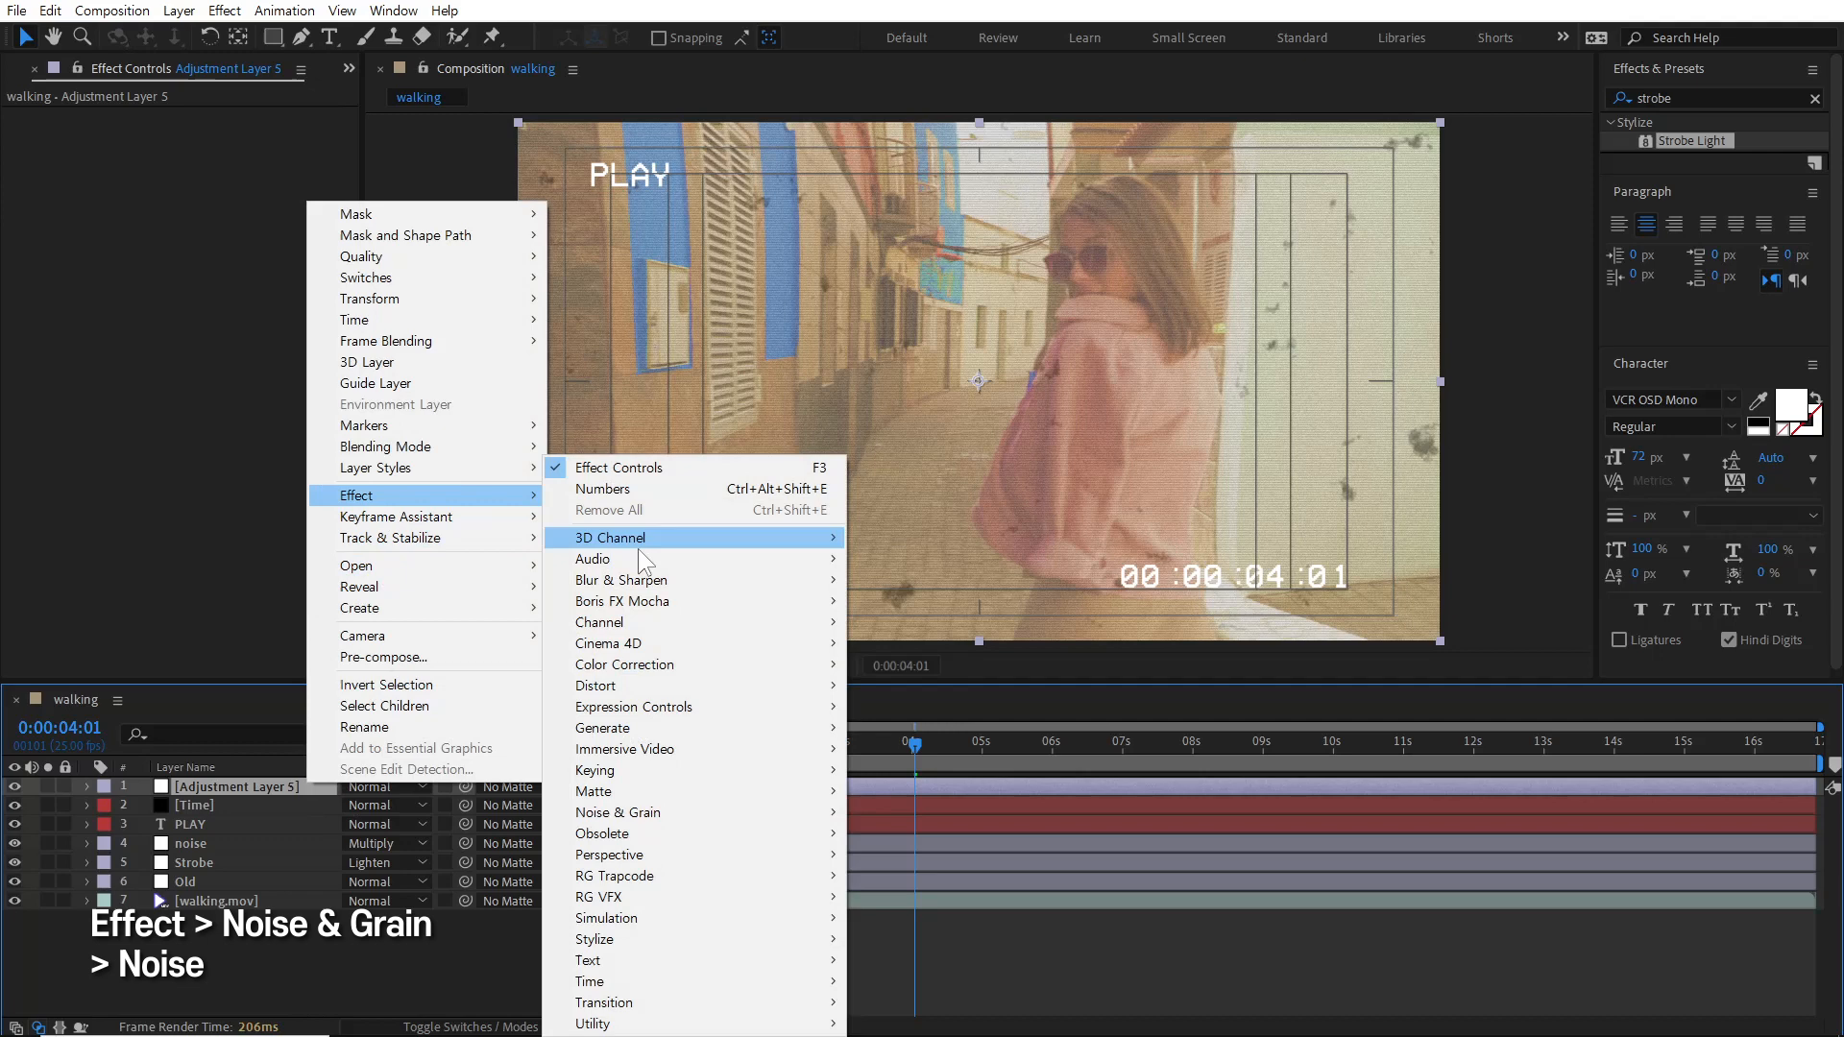
{"action": "mouse_move", "coordinate": [665, 816]}
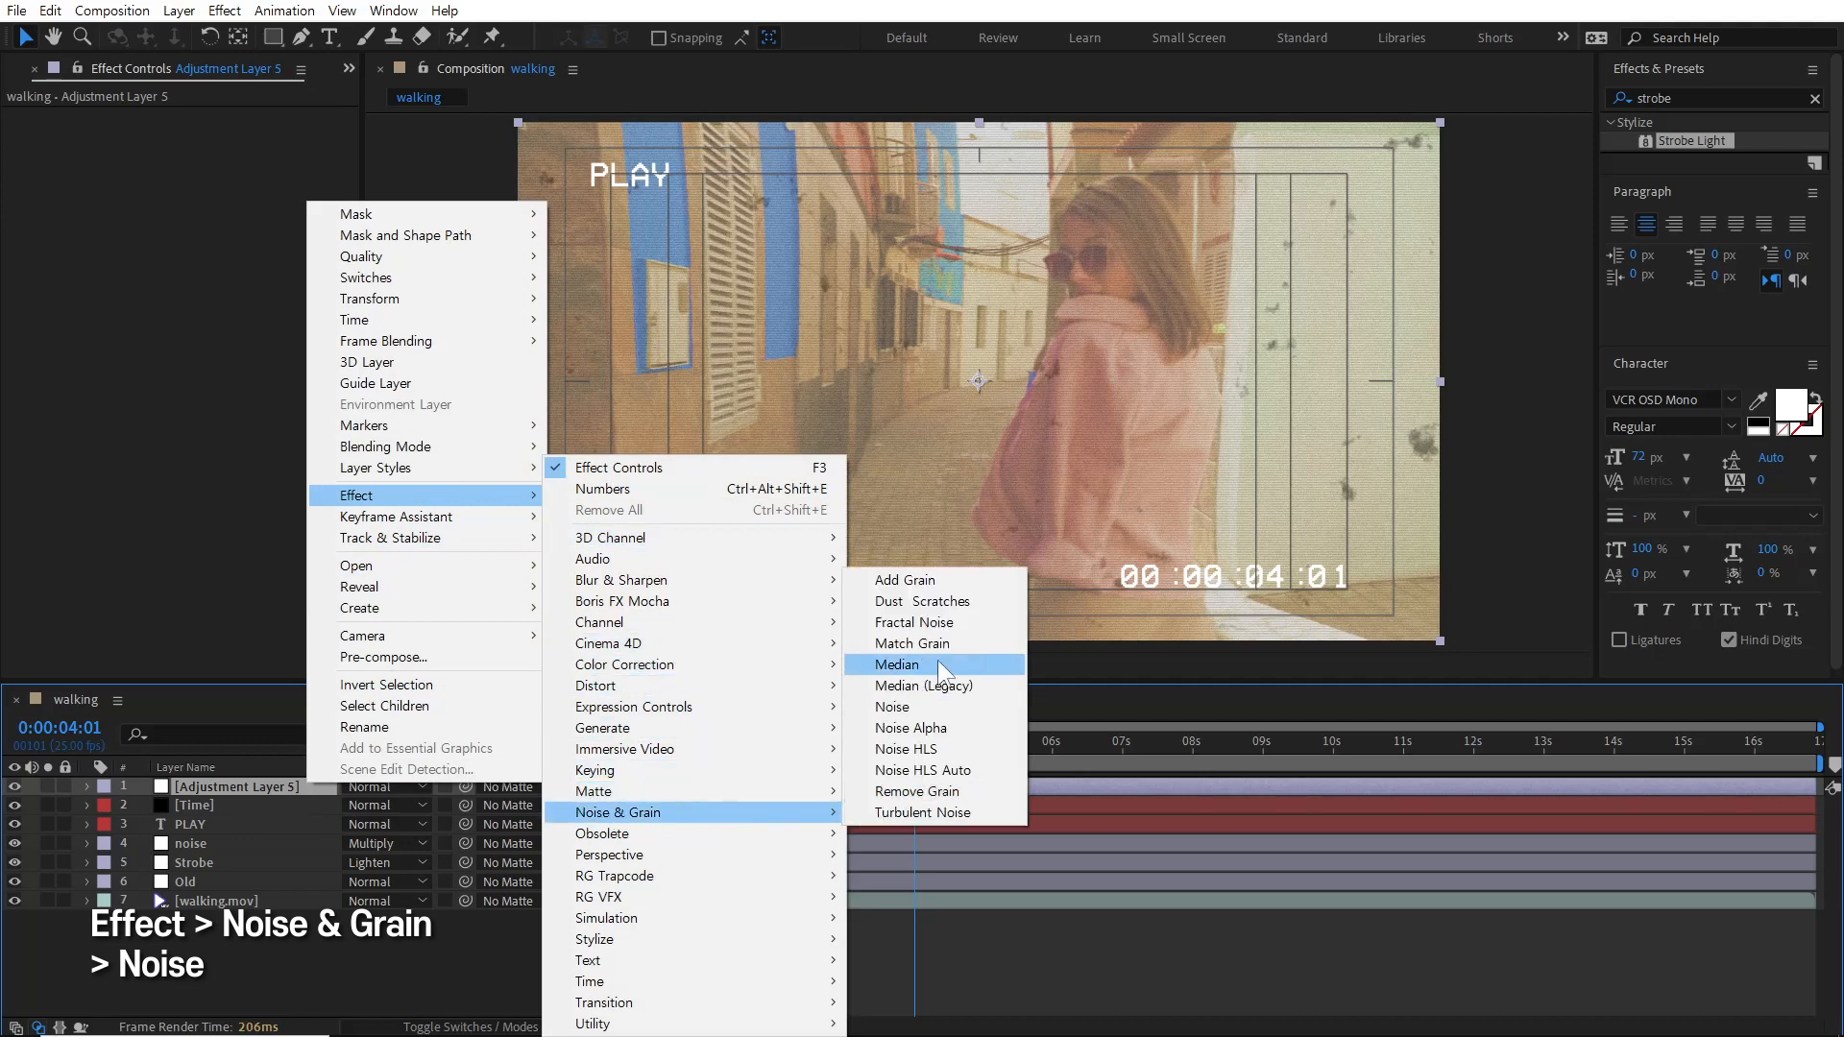
{"action": "left_click", "coordinate": [948, 707]}
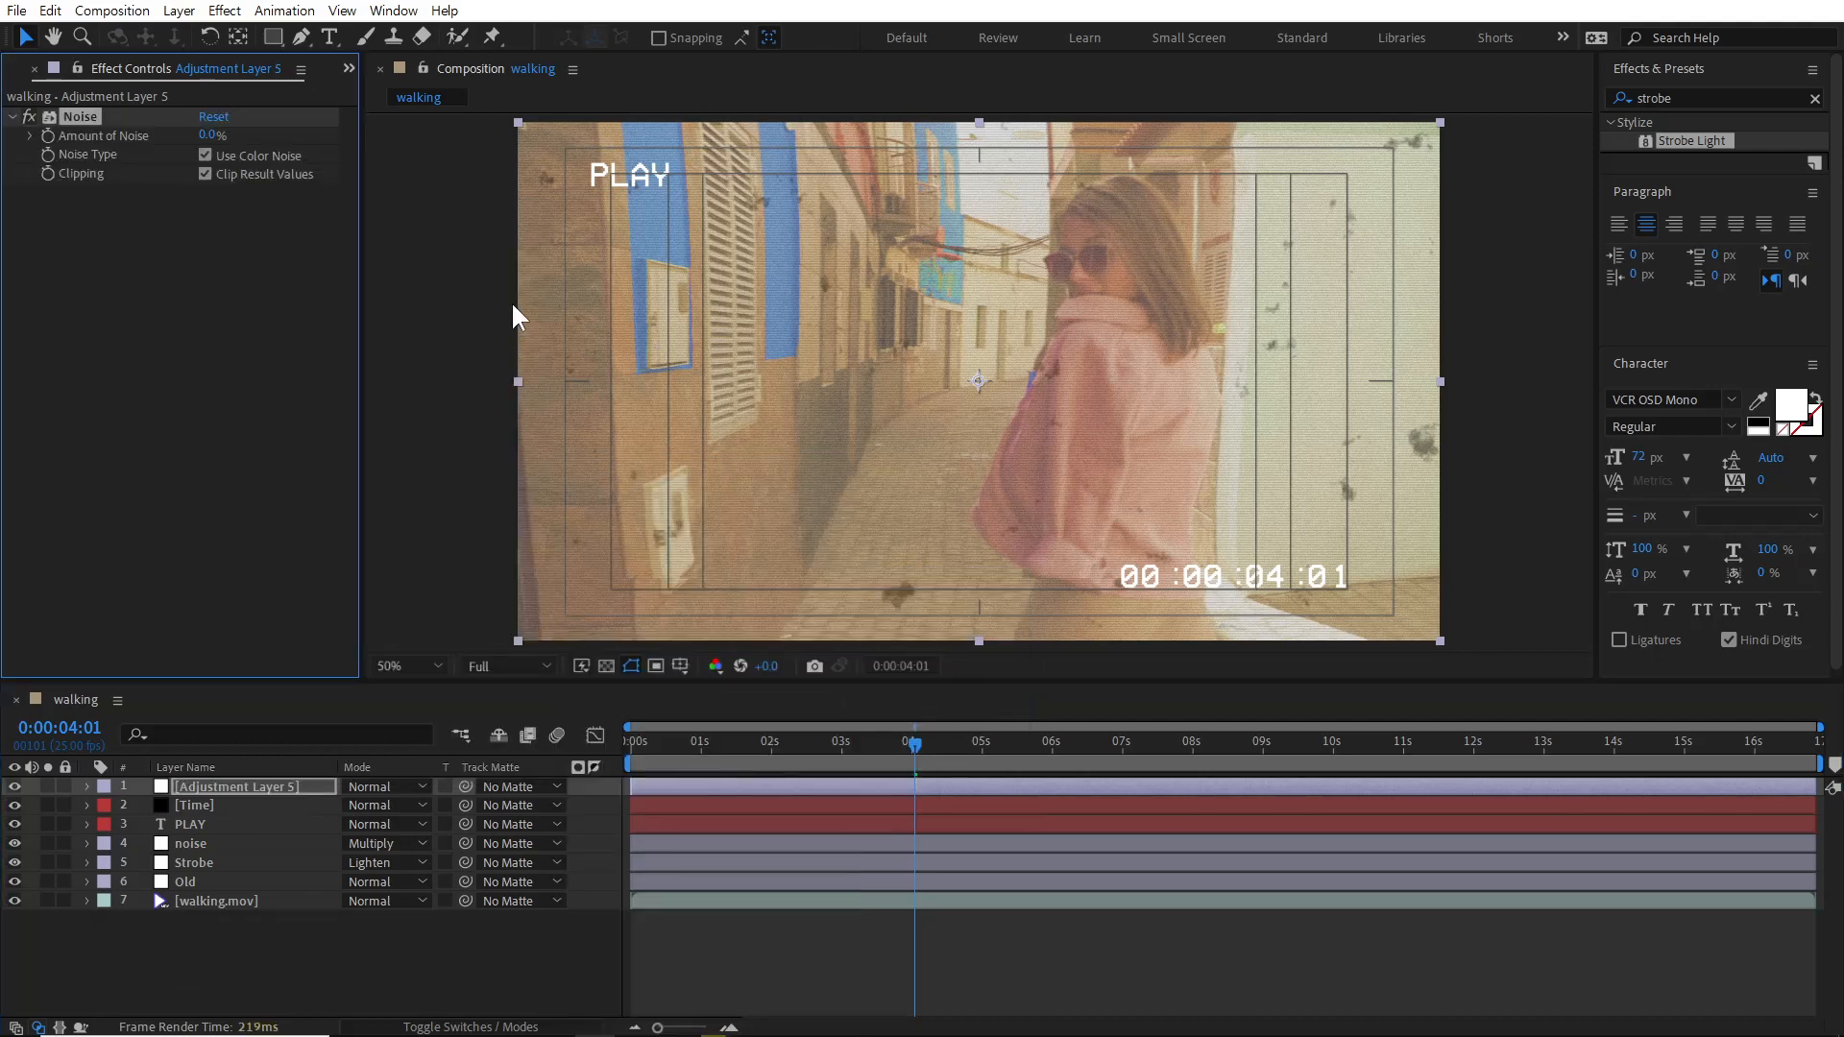
Set the Noise effect's Amount of Noise to 30% and turn off Use Color Noise.
{"action": "left_click", "coordinate": [213, 136]}
{"action": "type", "text": "30"}
{"action": "key", "text": "Return"}
{"action": "left_click", "coordinate": [204, 154]}
Unlink the new adjustment layer's scale dimensions and set its vertical scale to 1% to squash it into a thin line.
{"action": "left_click", "coordinate": [280, 787]}
{"action": "key", "text": "s"}
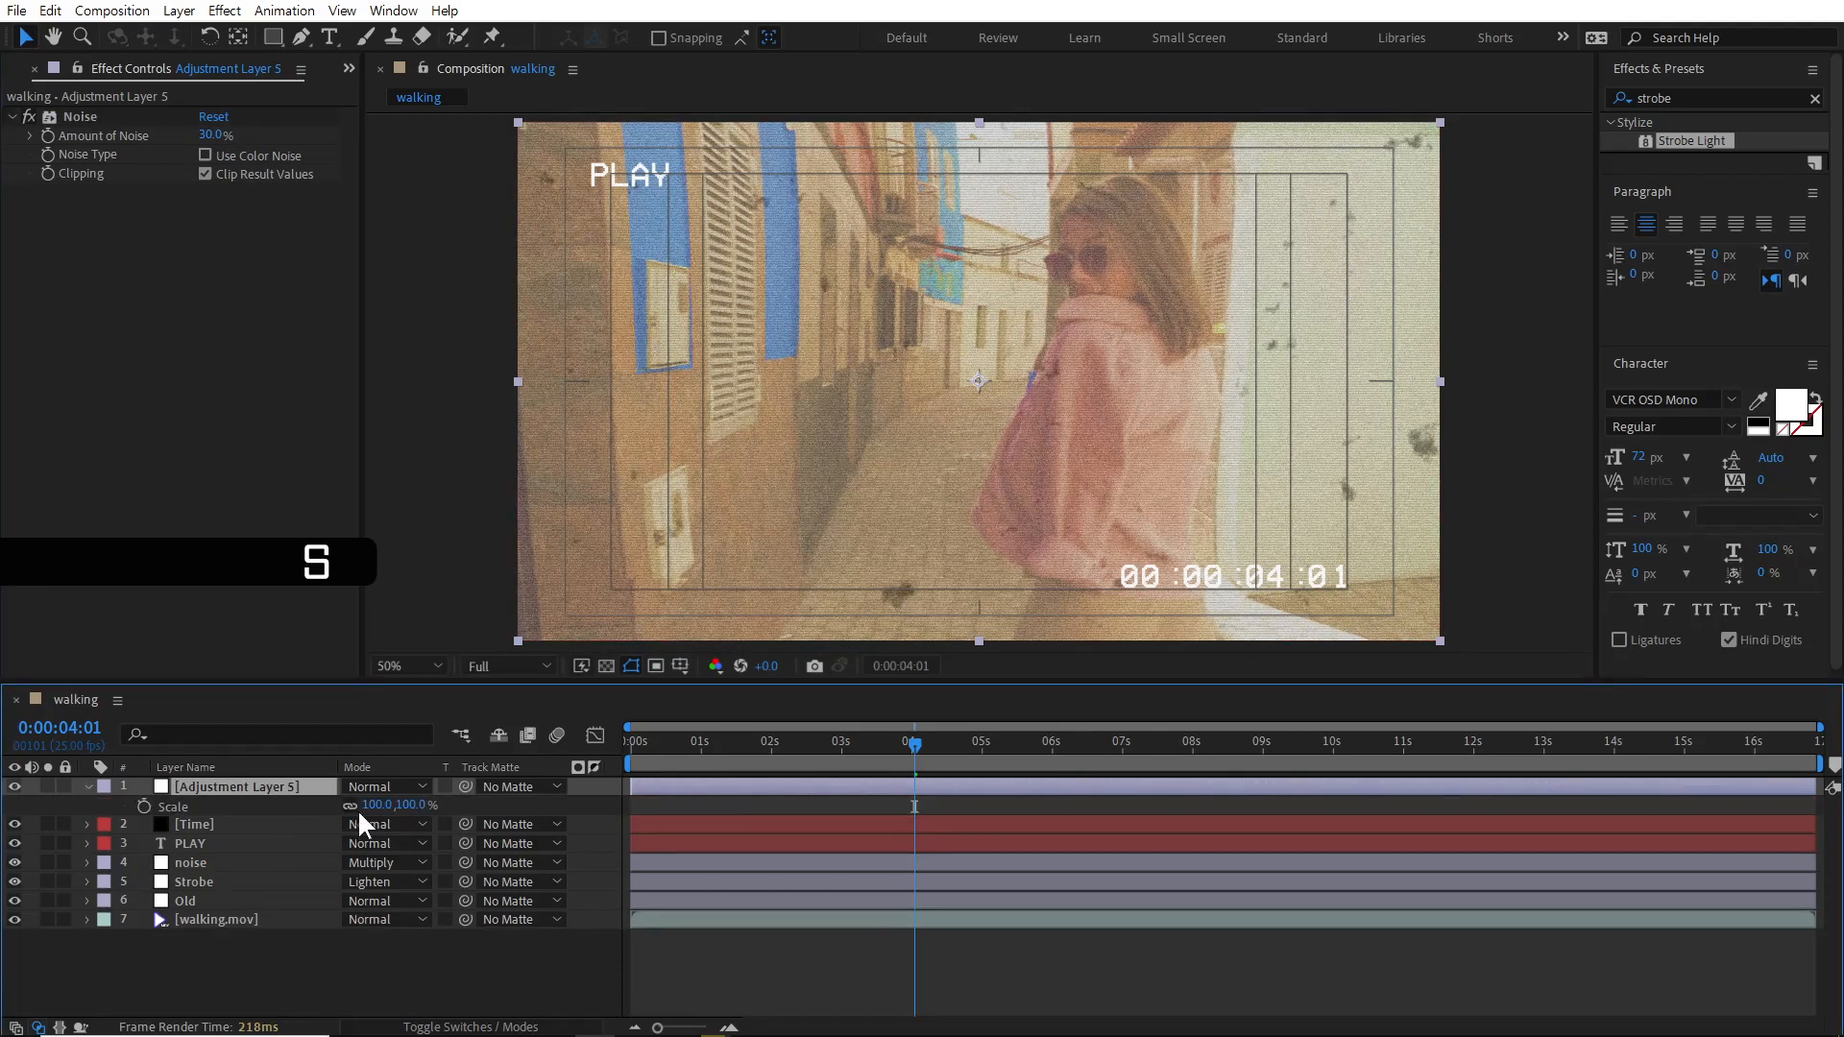
{"action": "left_click", "coordinate": [349, 806]}
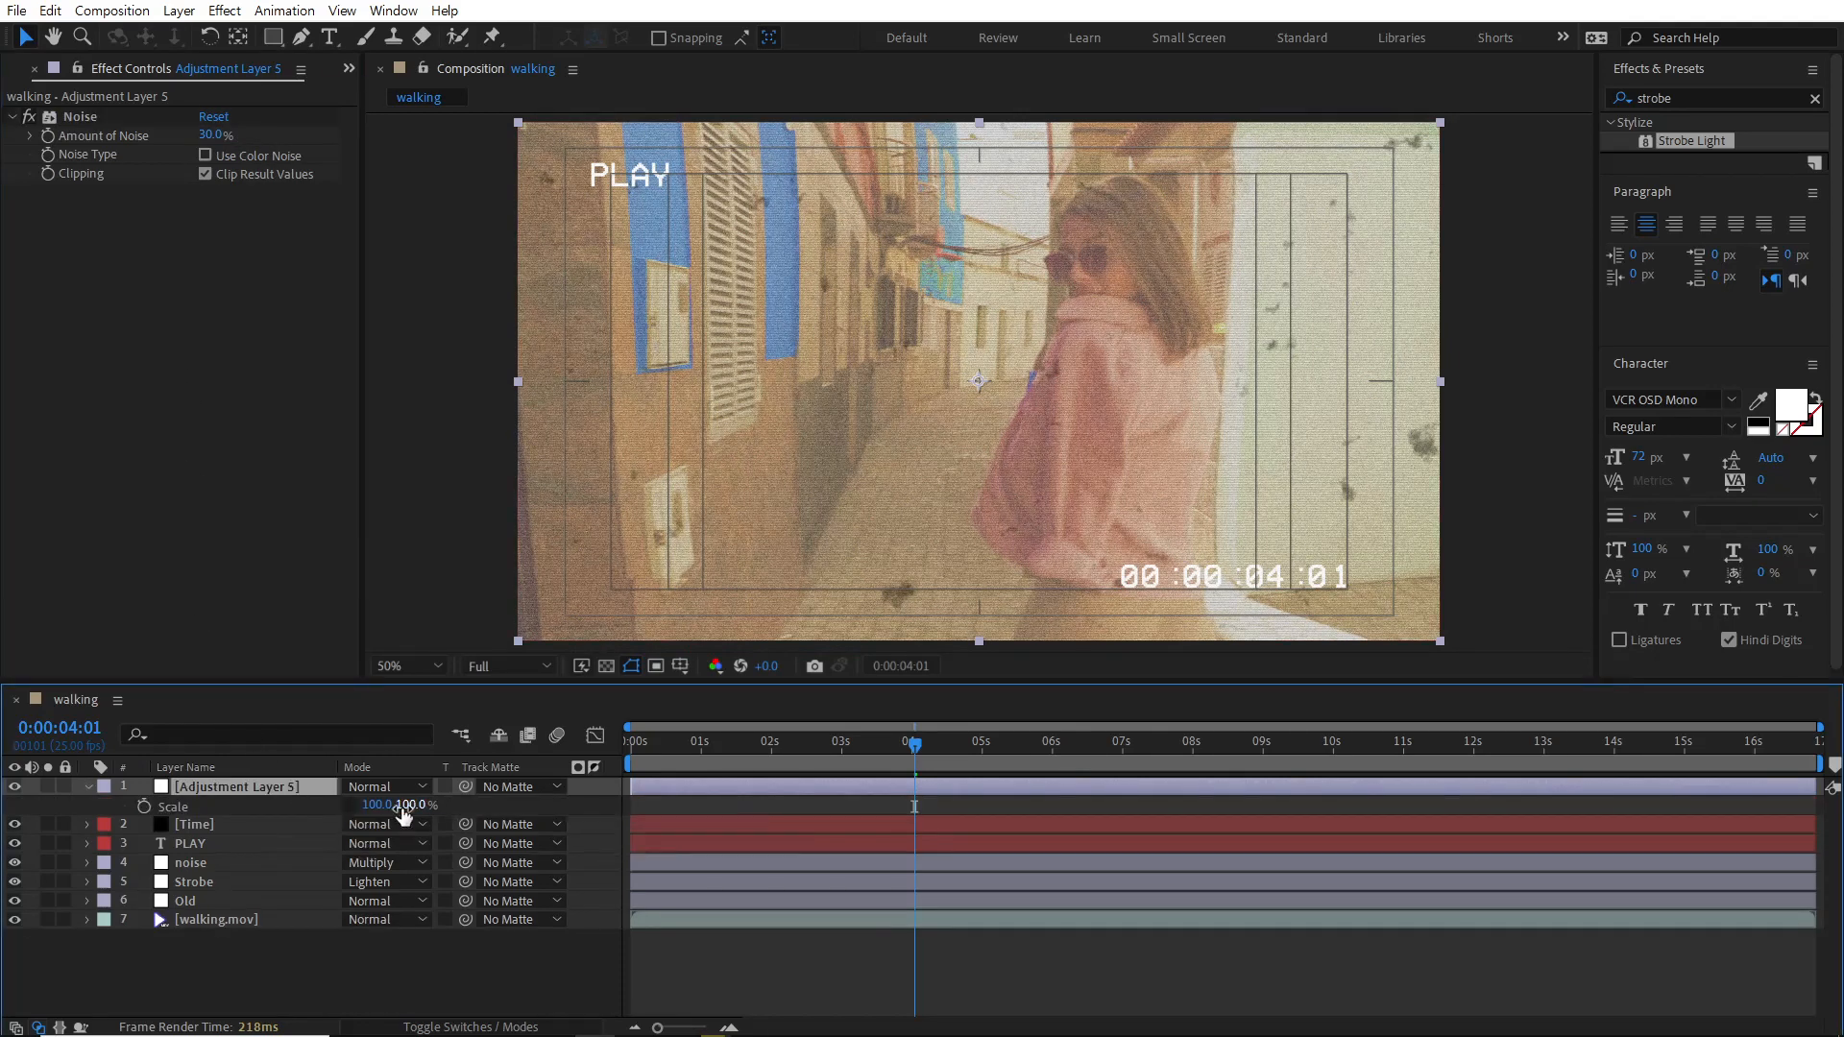
{"action": "left_click", "coordinate": [410, 805]}
{"action": "type", "text": "1"}
{"action": "key", "text": "Return"}
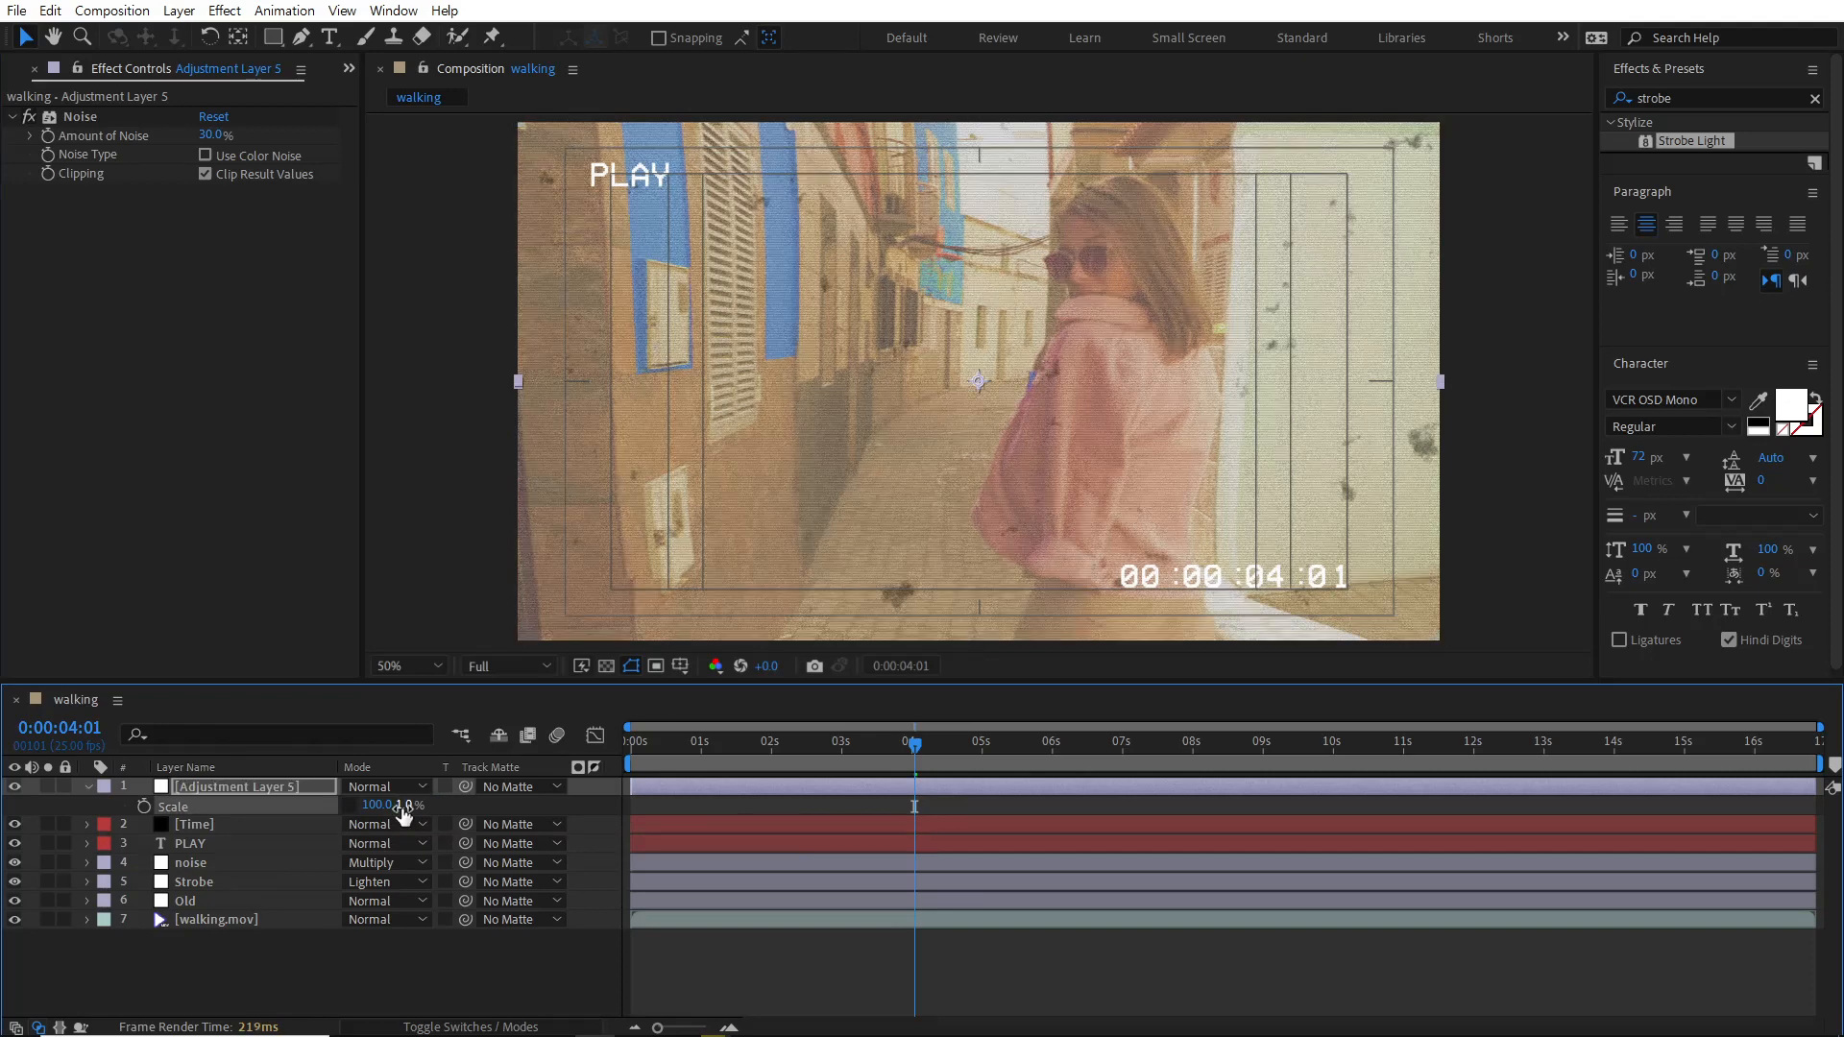
{"action": "key", "text": "slash"}
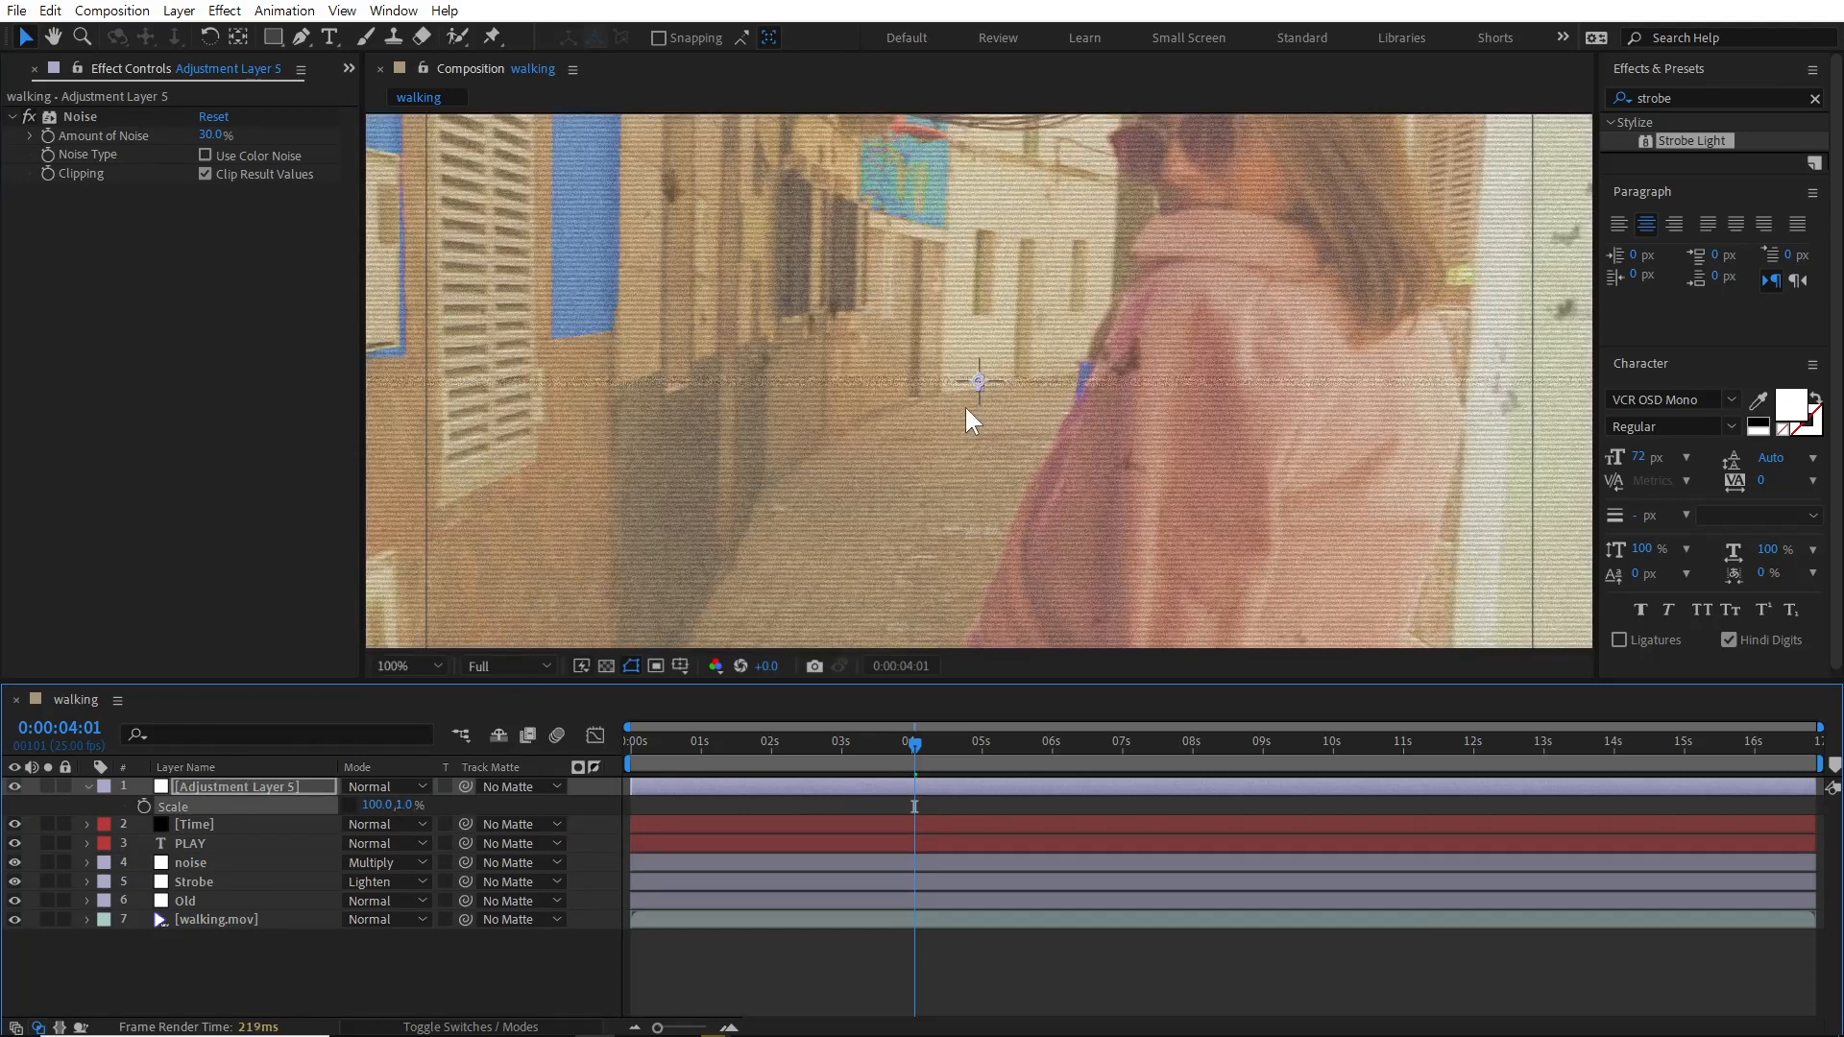
{"action": "scroll", "coordinate": [1249, 388], "scroll_direction": "down", "scroll_amount": 1}
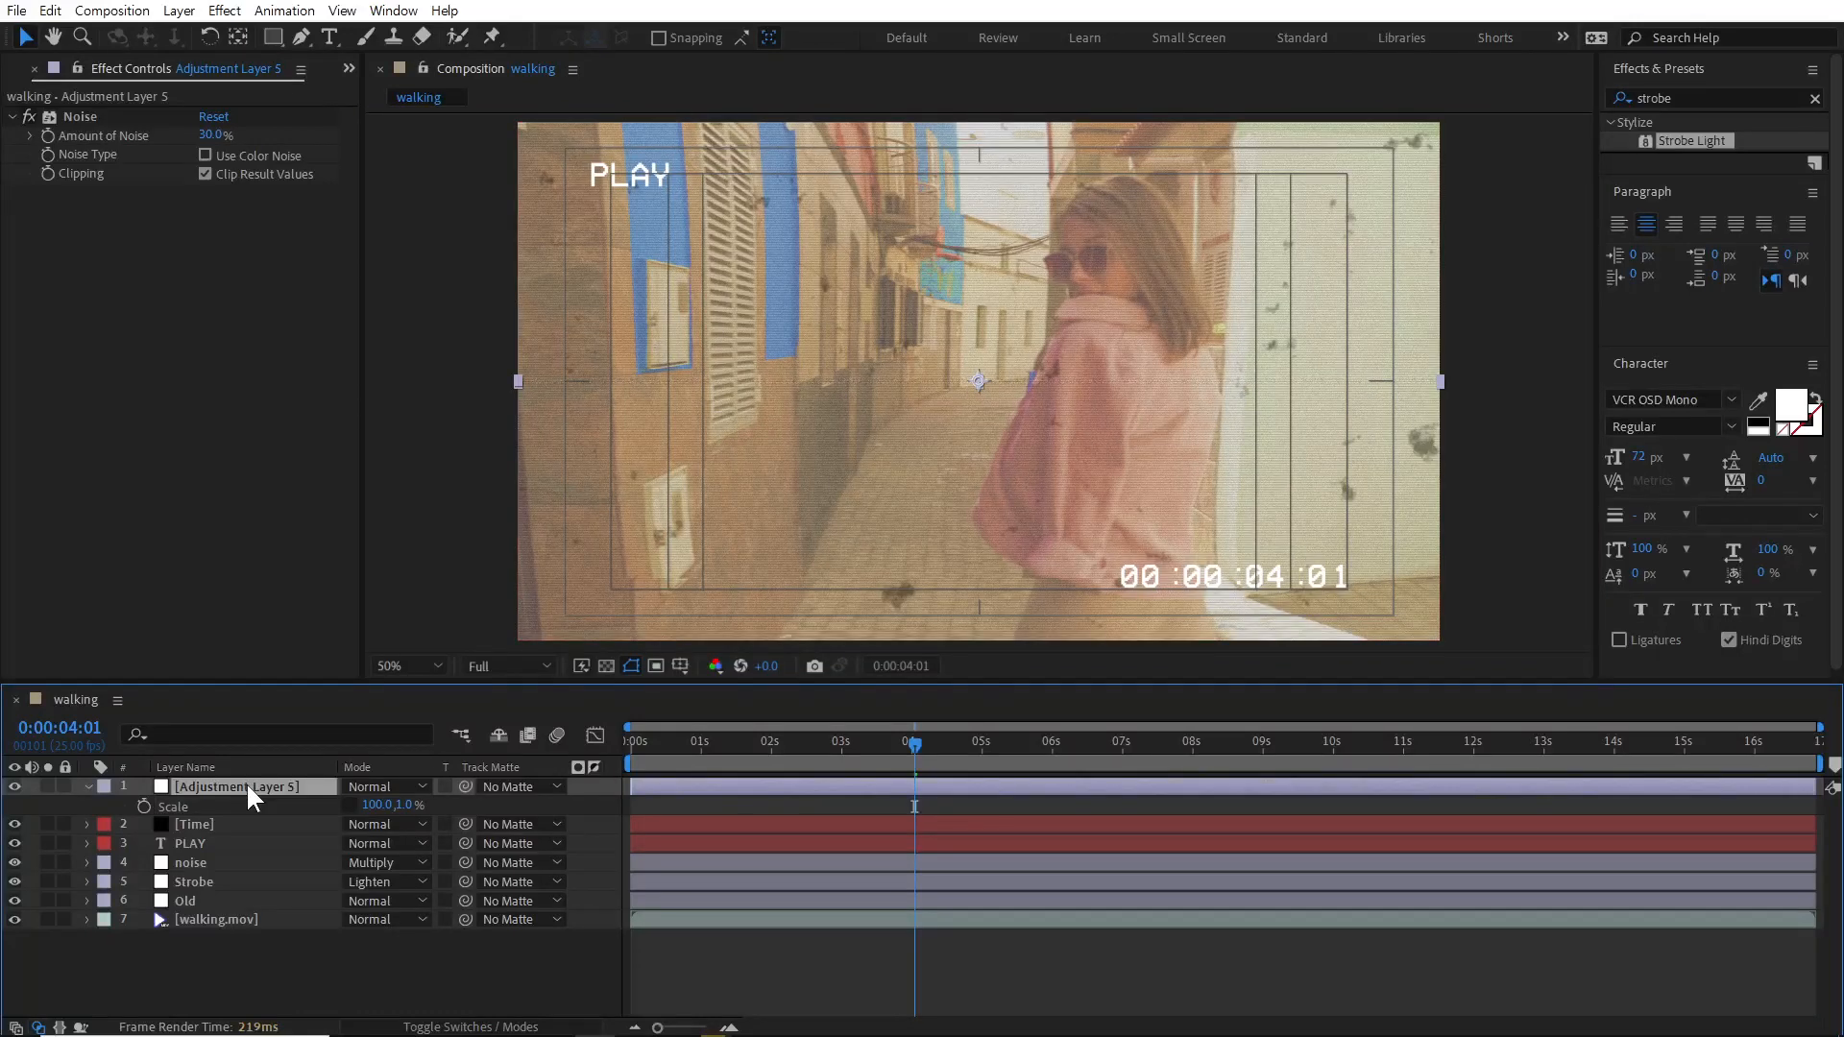
Keyframe the thin adjustment layer's Y Position at the first frame and move it up to the frame's top edge, at about -2.
{"action": "key", "text": "p"}
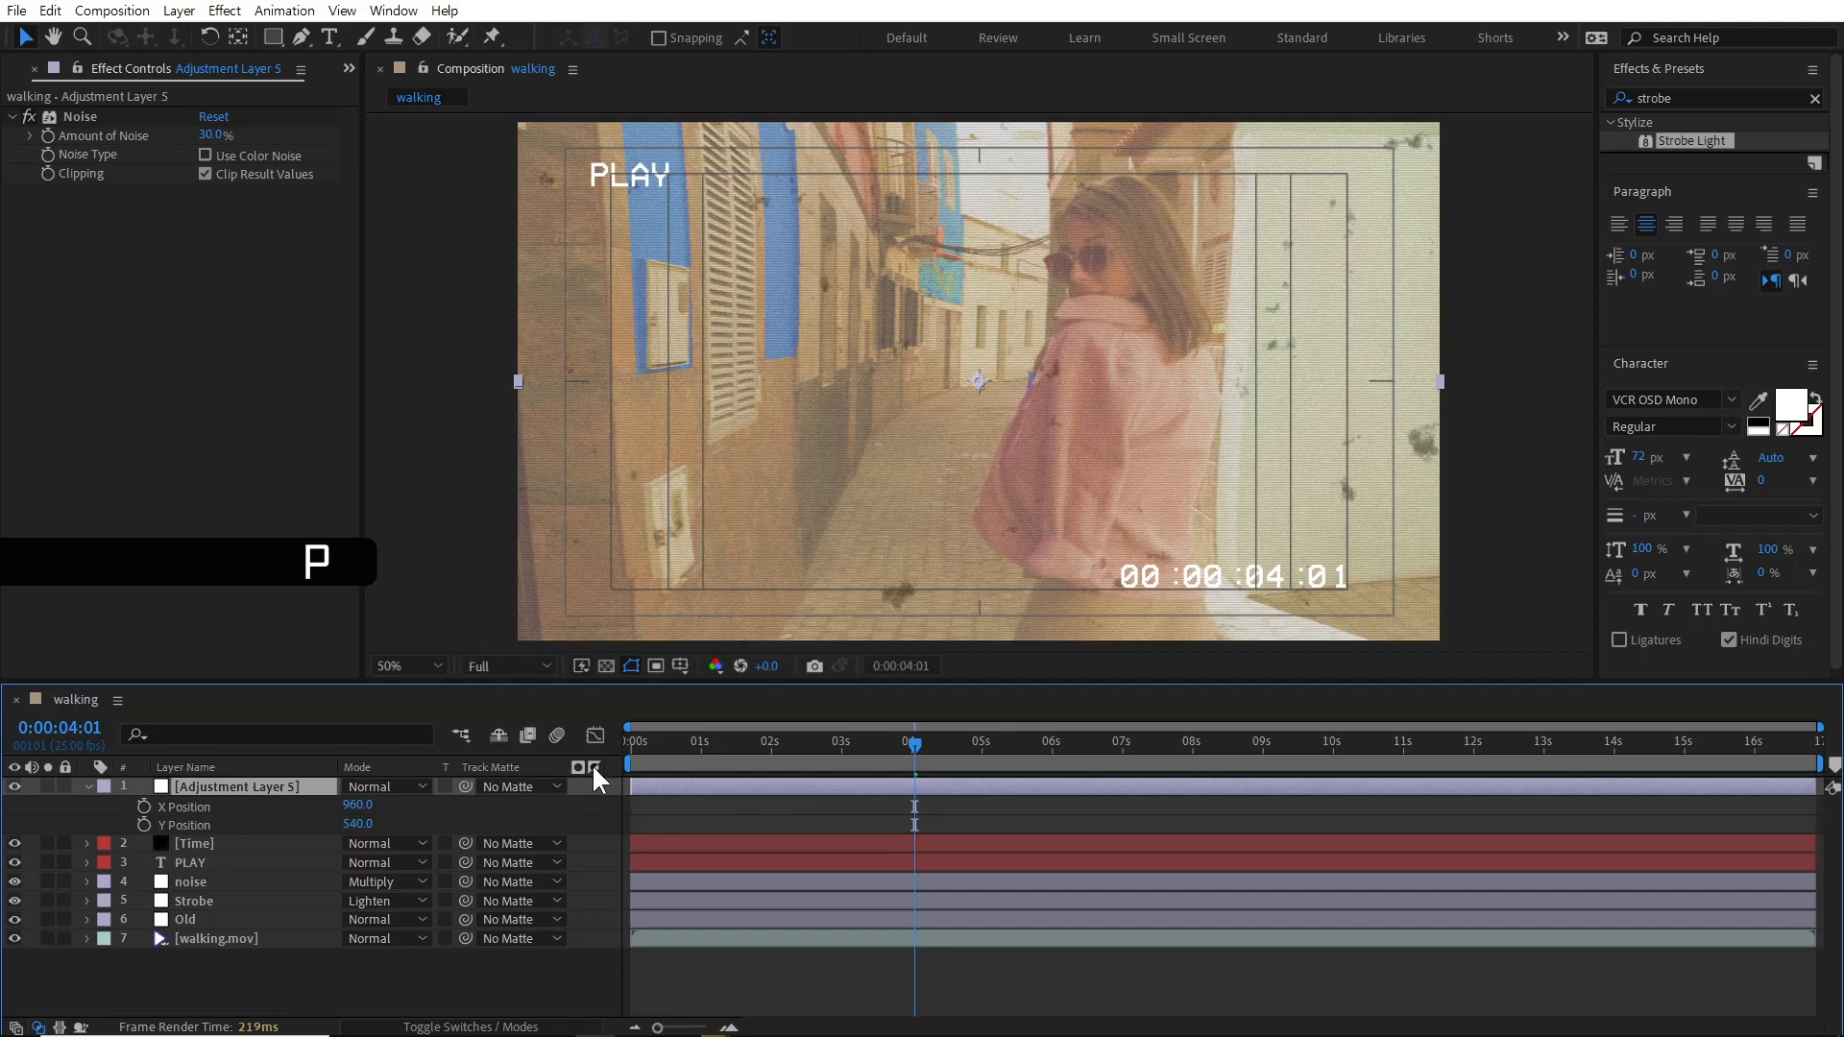
{"action": "key", "text": "Home"}
{"action": "left_click", "coordinate": [144, 826]}
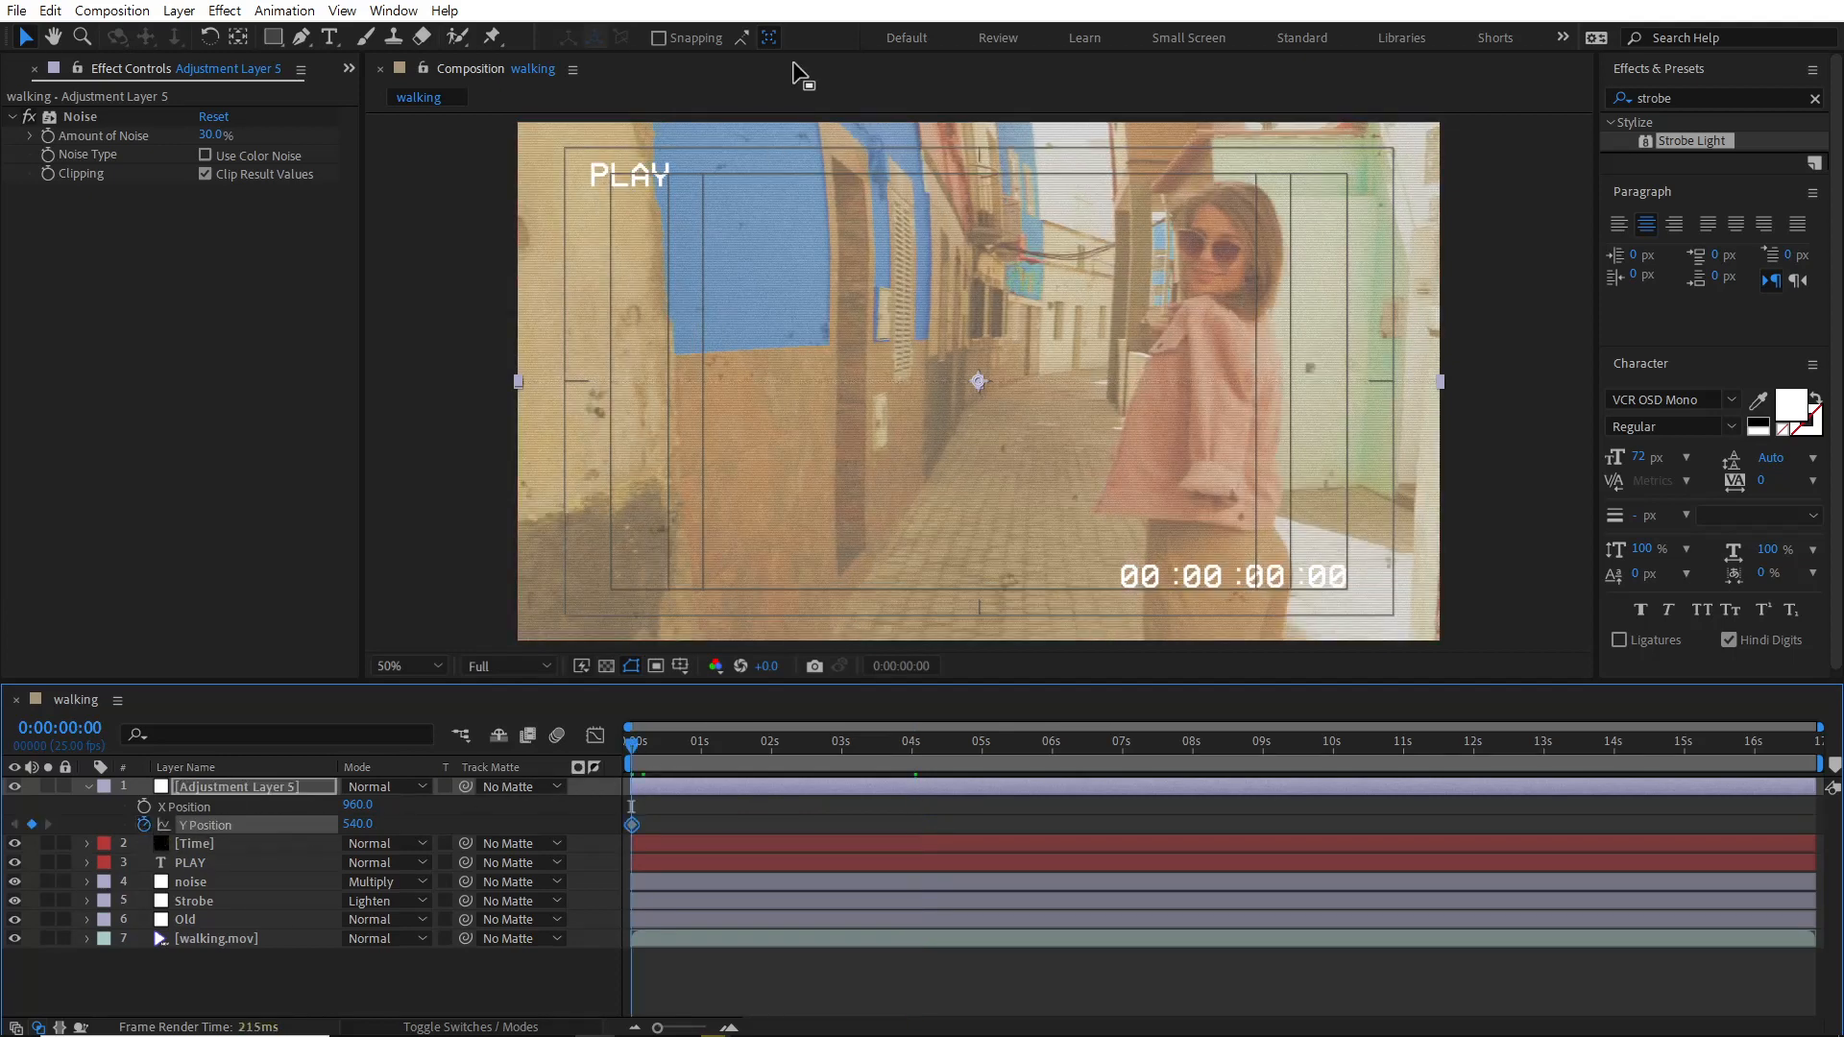
{"action": "left_click_drag", "start_coordinate": [978, 378], "coordinate": [982, 116]}
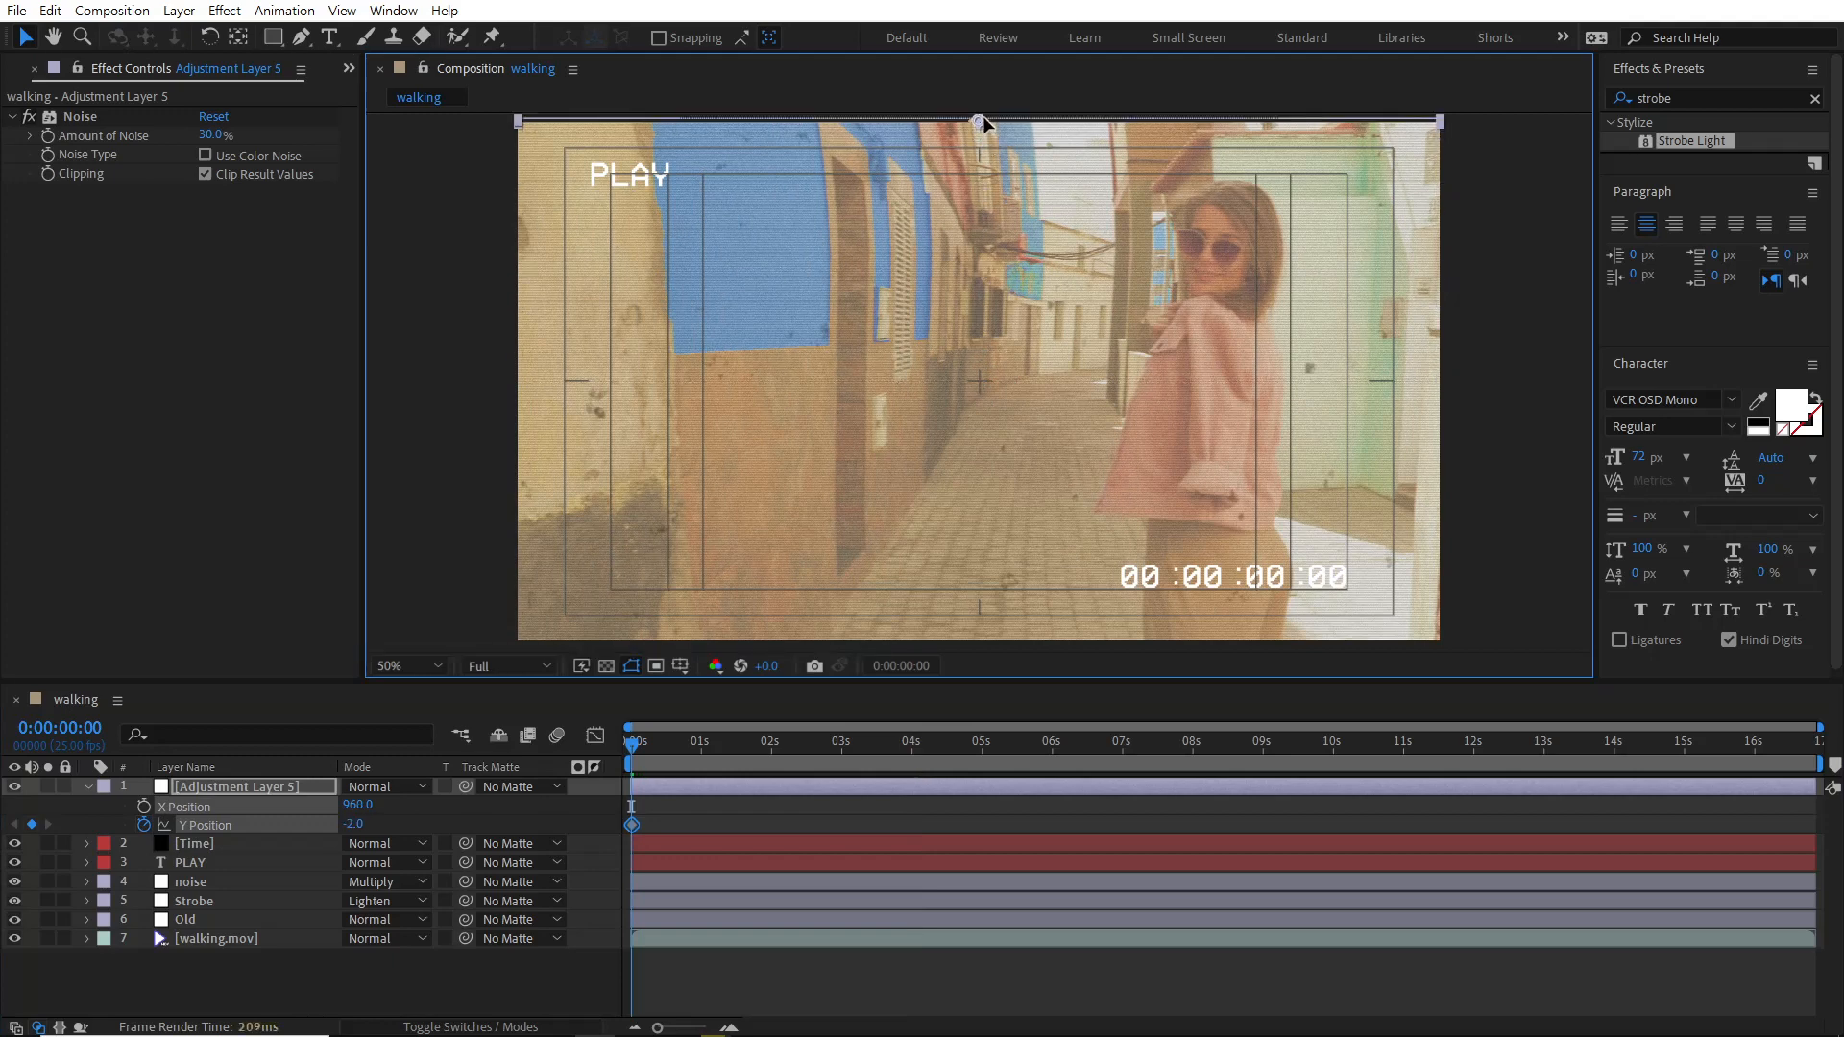
At 5 seconds, move the thin layer down to the frame's bottom edge at about Y 1088, and preview the sweep.
{"action": "left_click", "coordinate": [980, 746]}
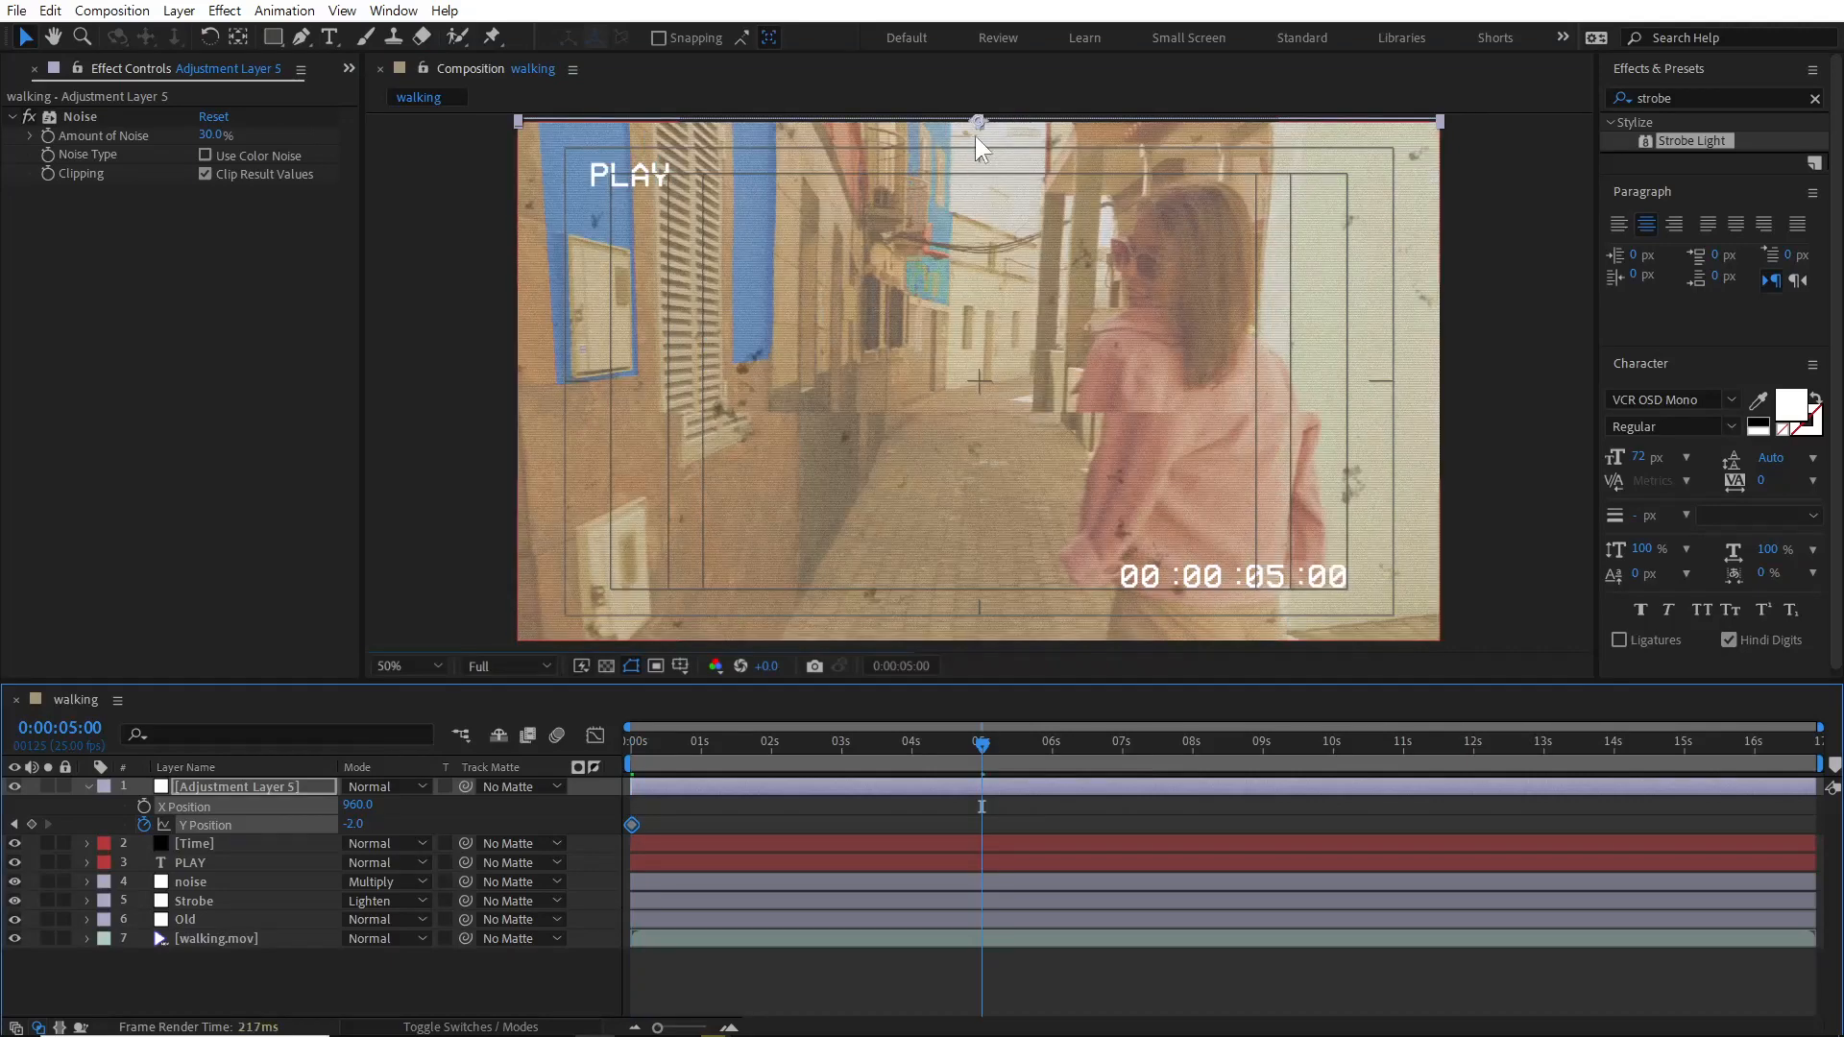
{"action": "left_click_drag", "start_coordinate": [977, 125], "coordinate": [976, 648]}
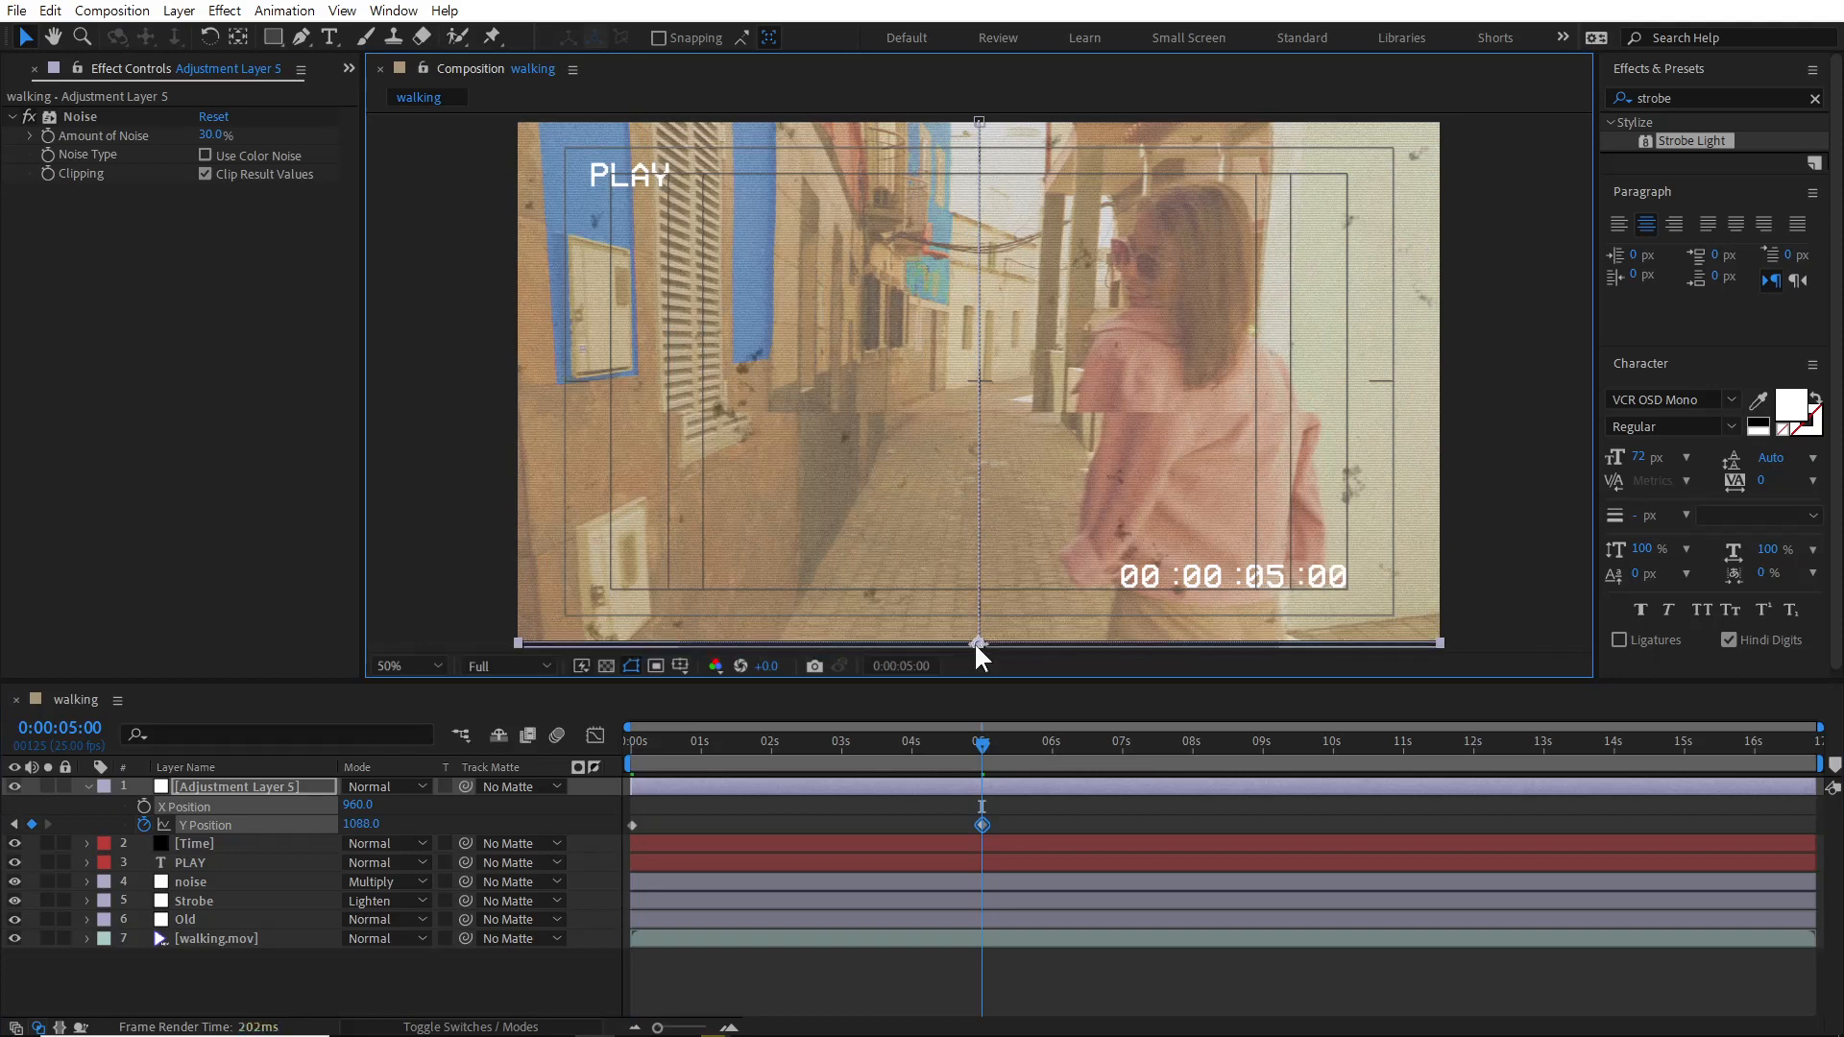
{"action": "left_click_drag", "start_coordinate": [672, 742], "coordinate": [757, 755]}
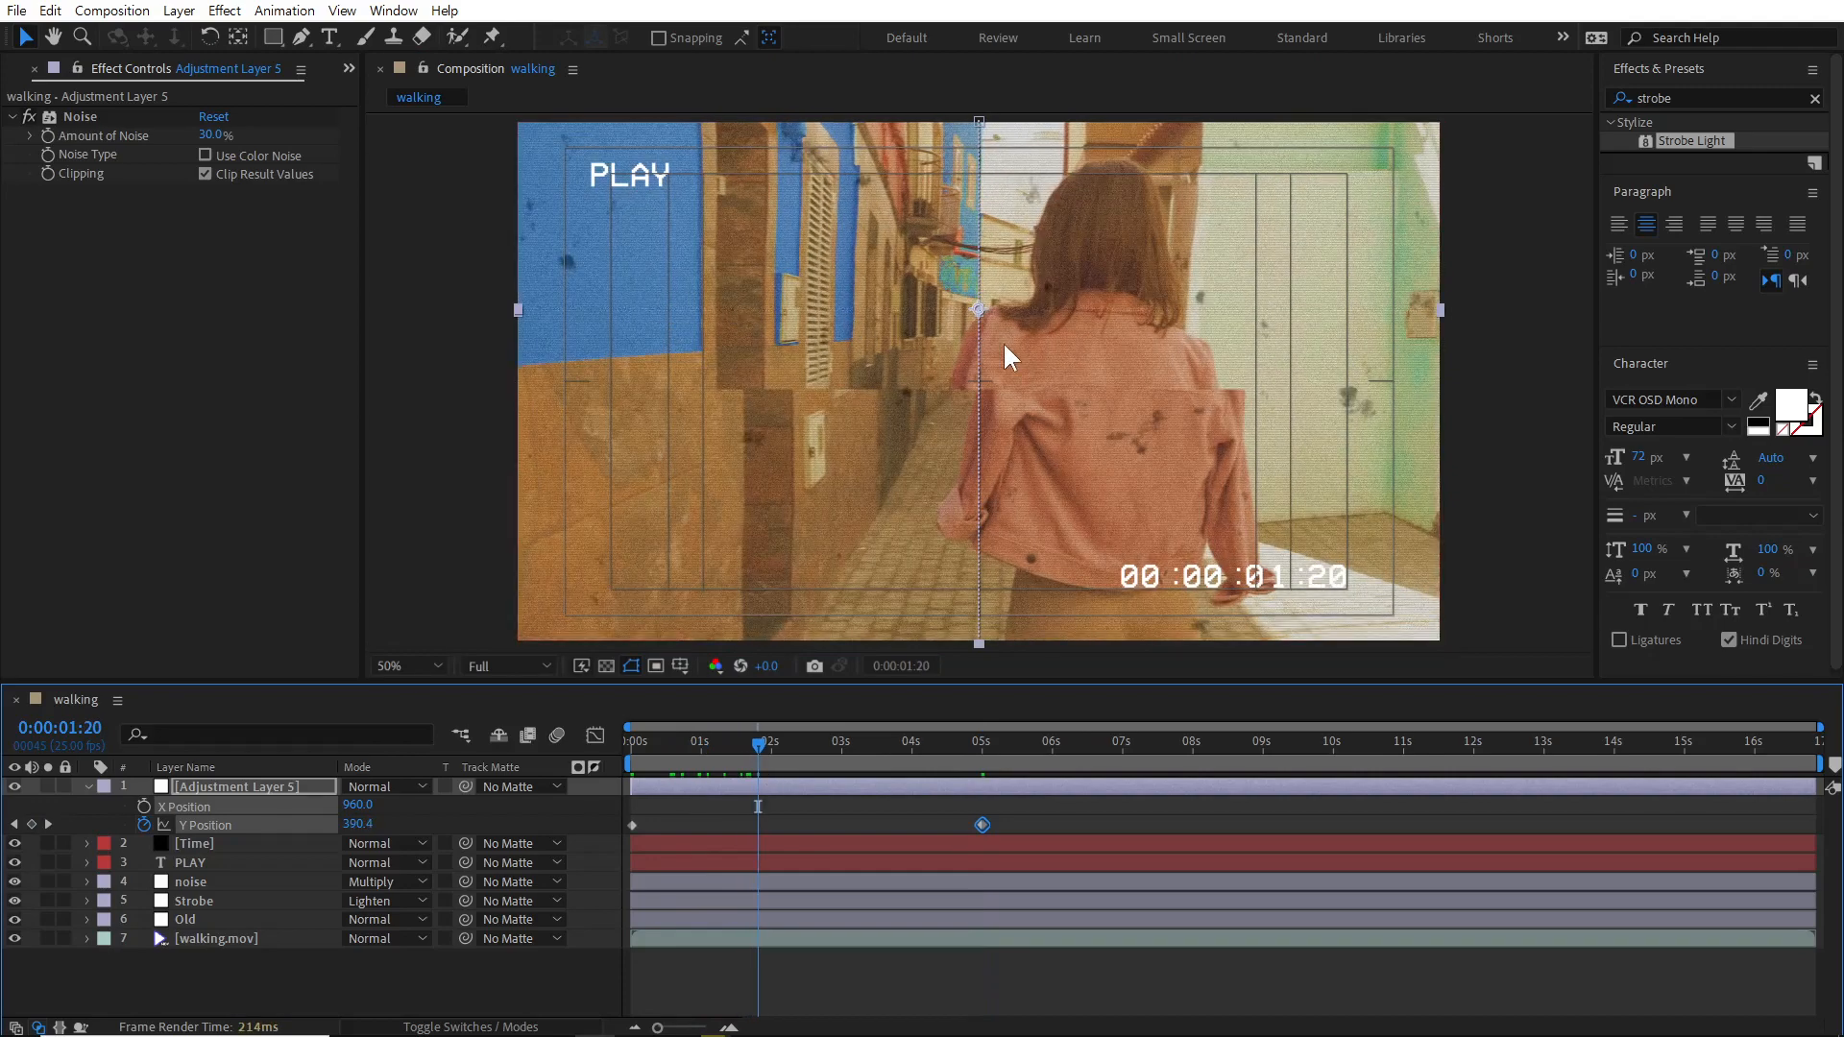
{"action": "key", "text": "space"}
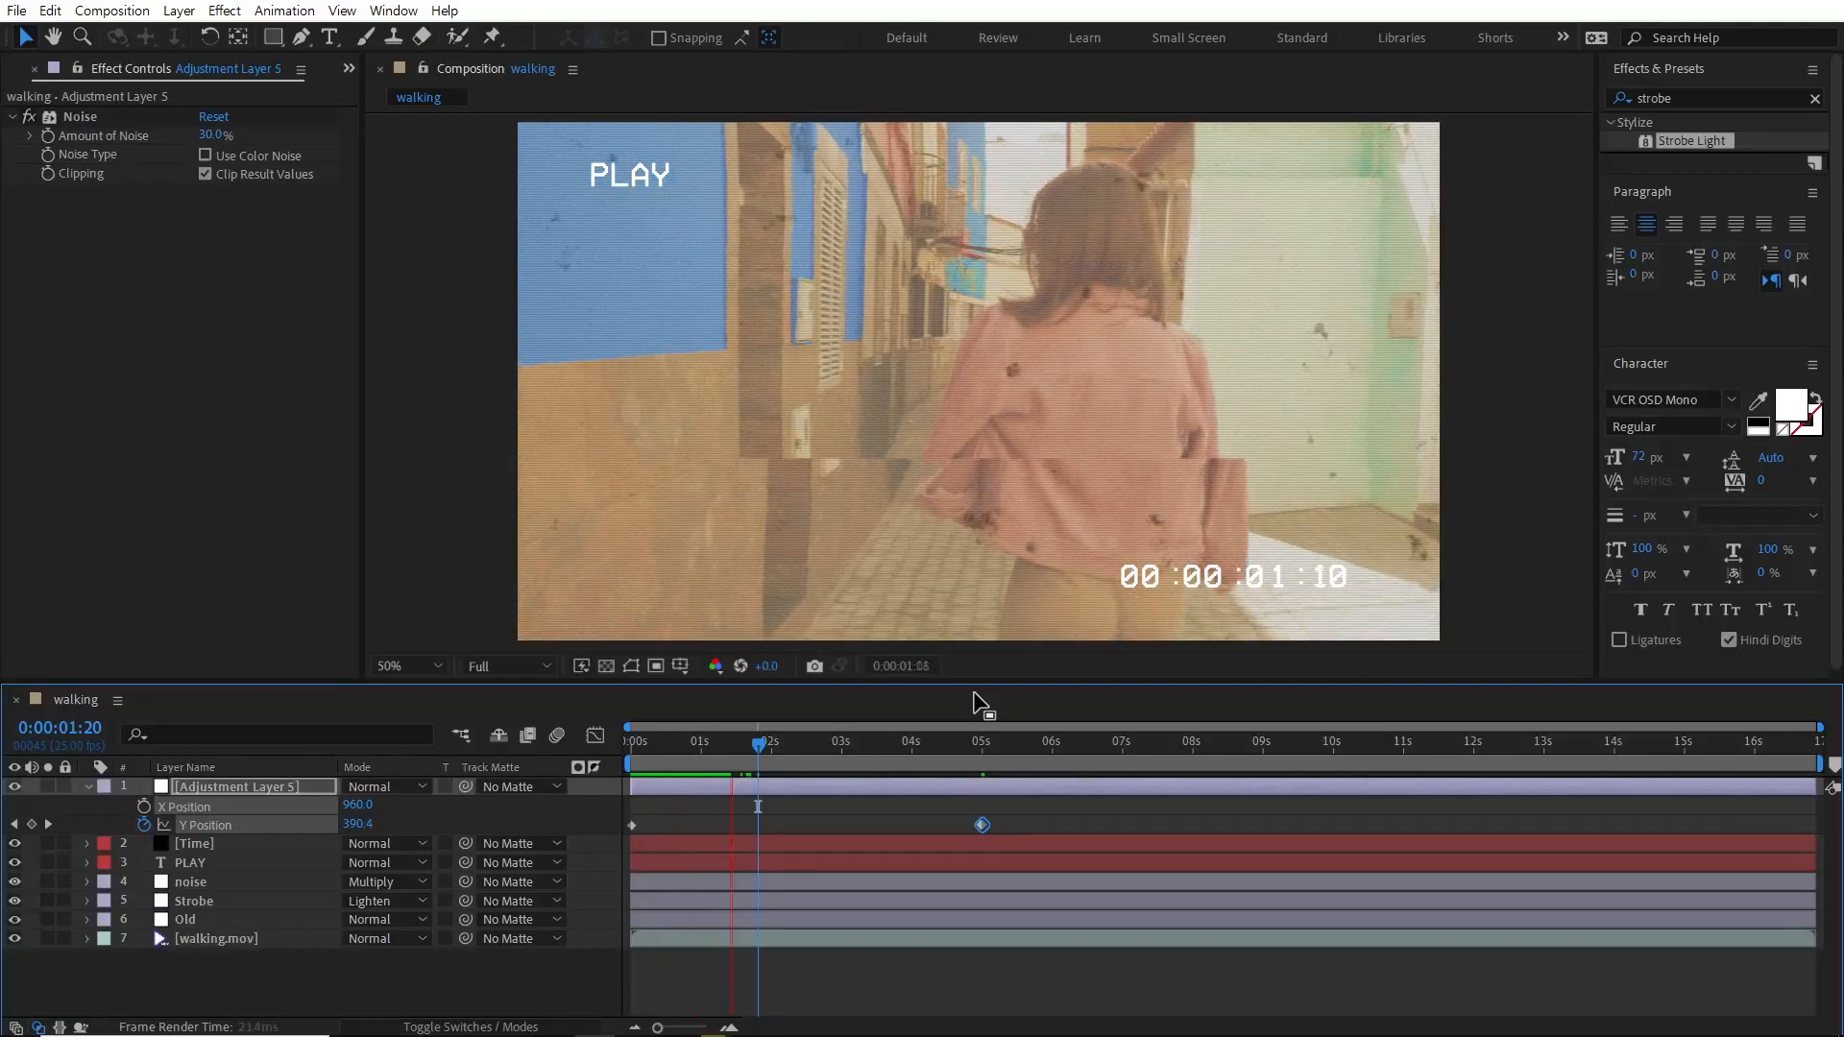
{"action": "key", "text": "space"}
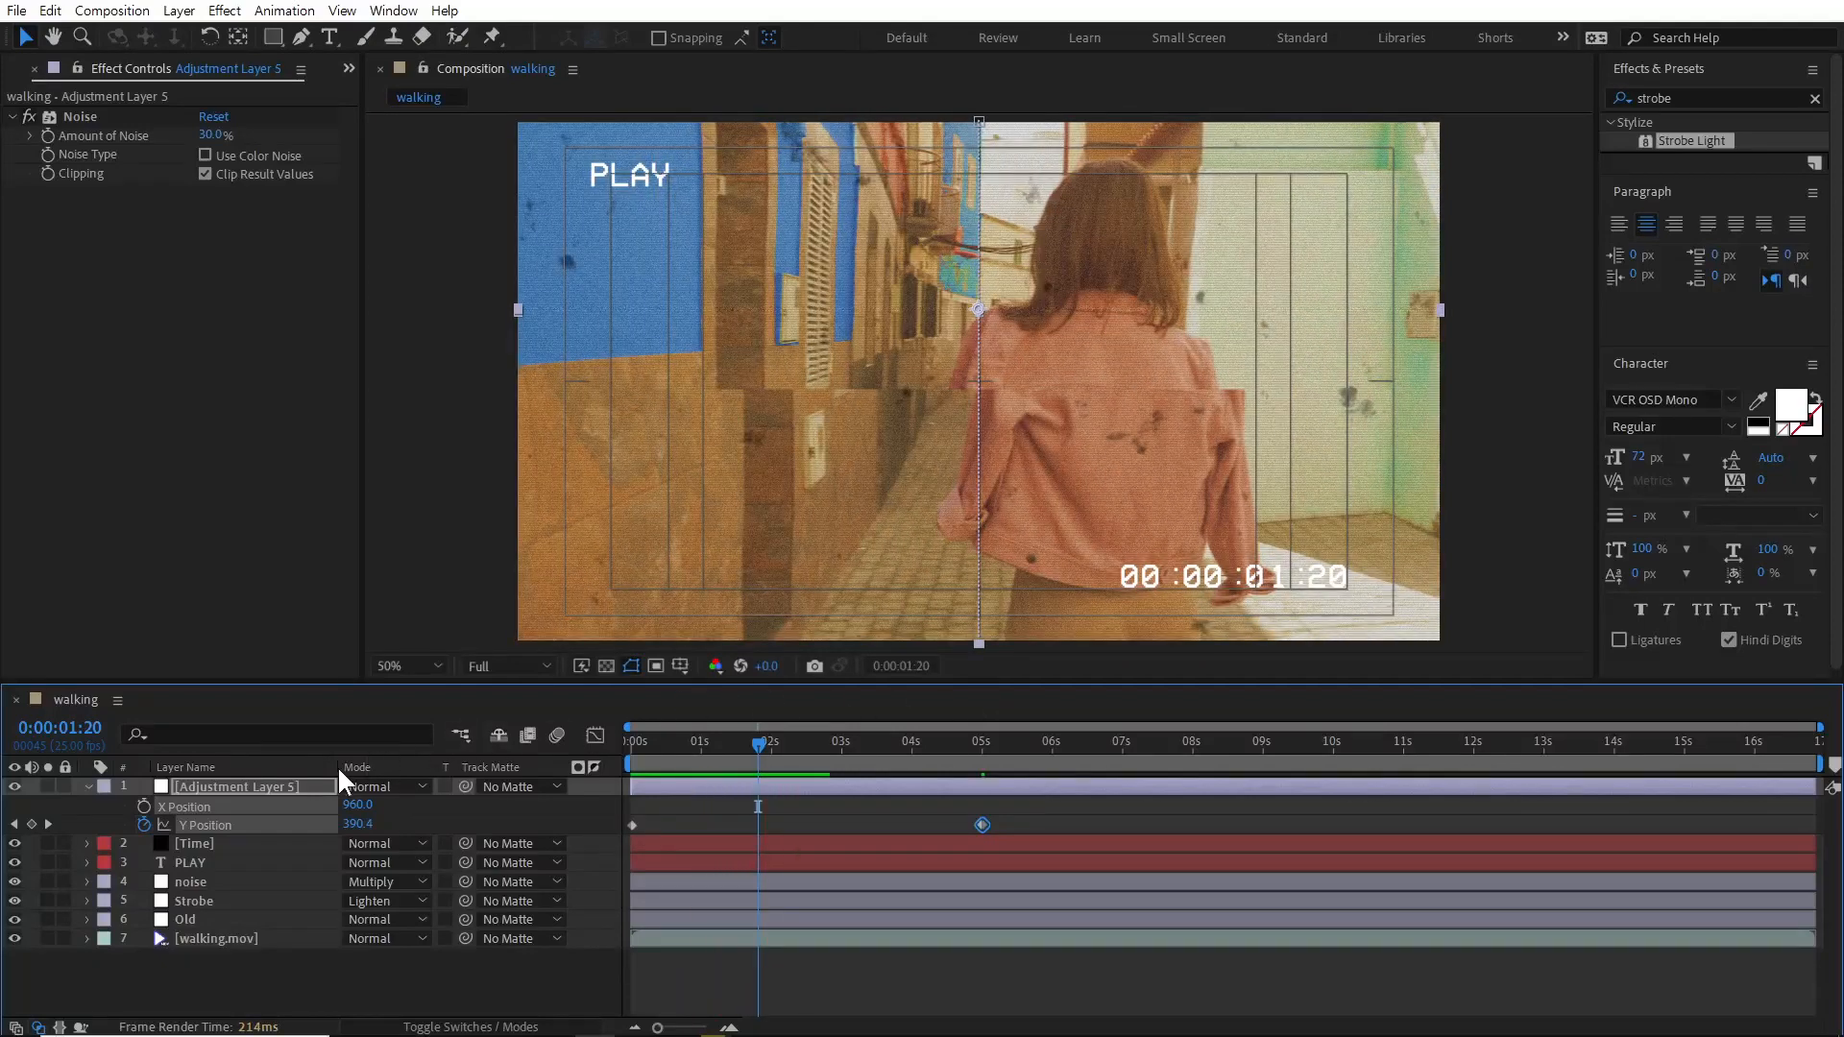
Rename the thin adjustment layer as Line, set its blending mode to Lighten, and check it over the footage.
{"action": "left_click", "coordinate": [294, 784]}
{"action": "key", "text": "Return"}
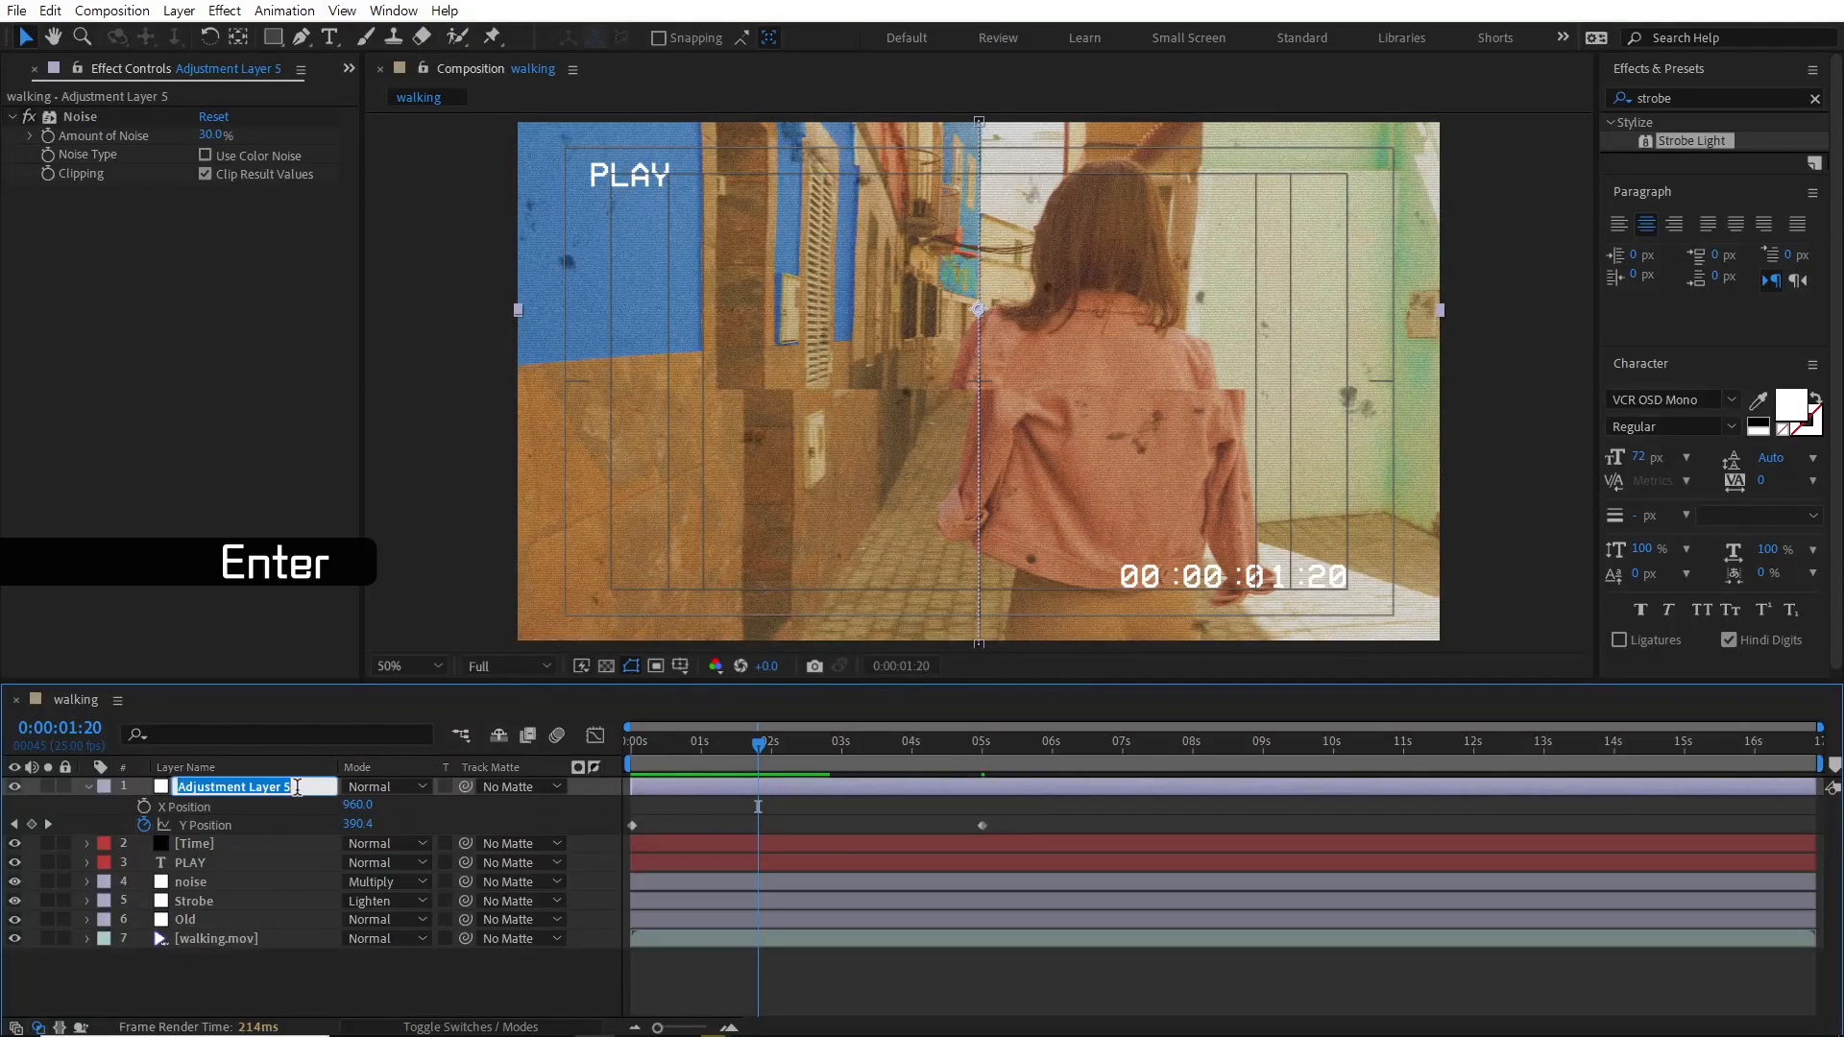
{"action": "type", "text": "Line"}
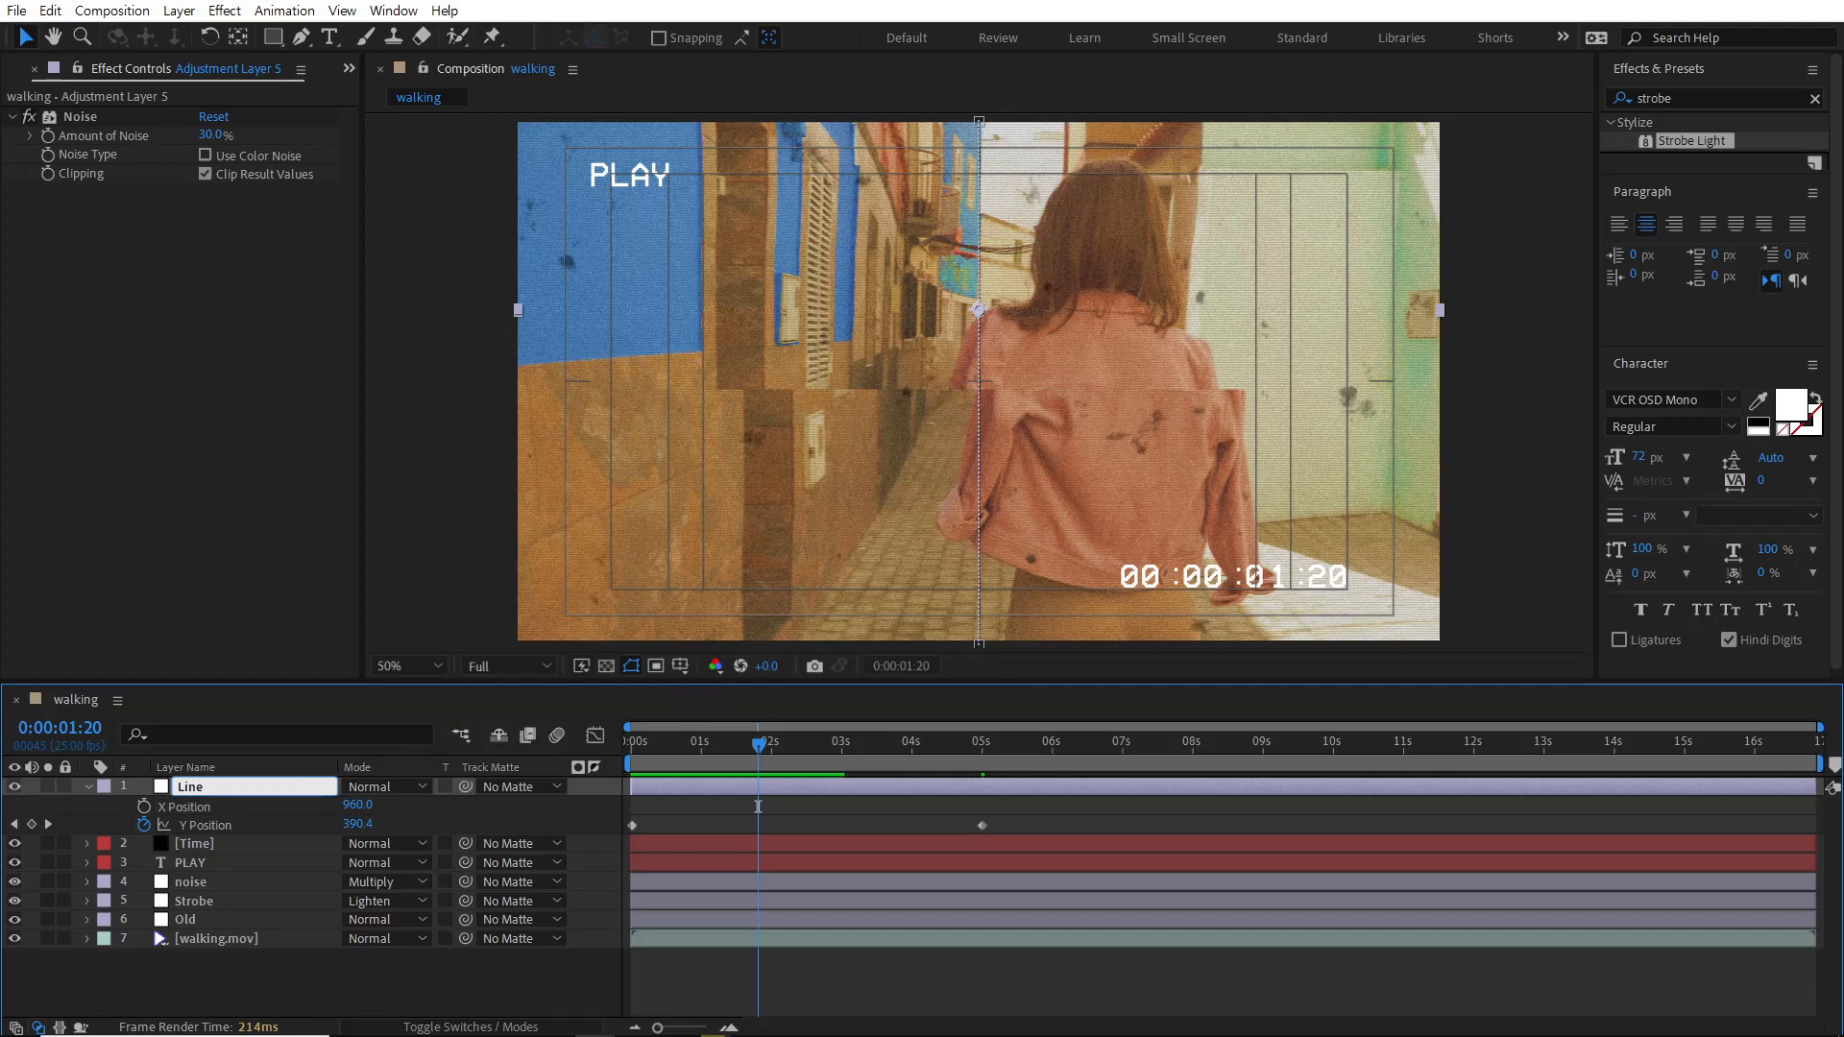
{"action": "key", "text": "Return"}
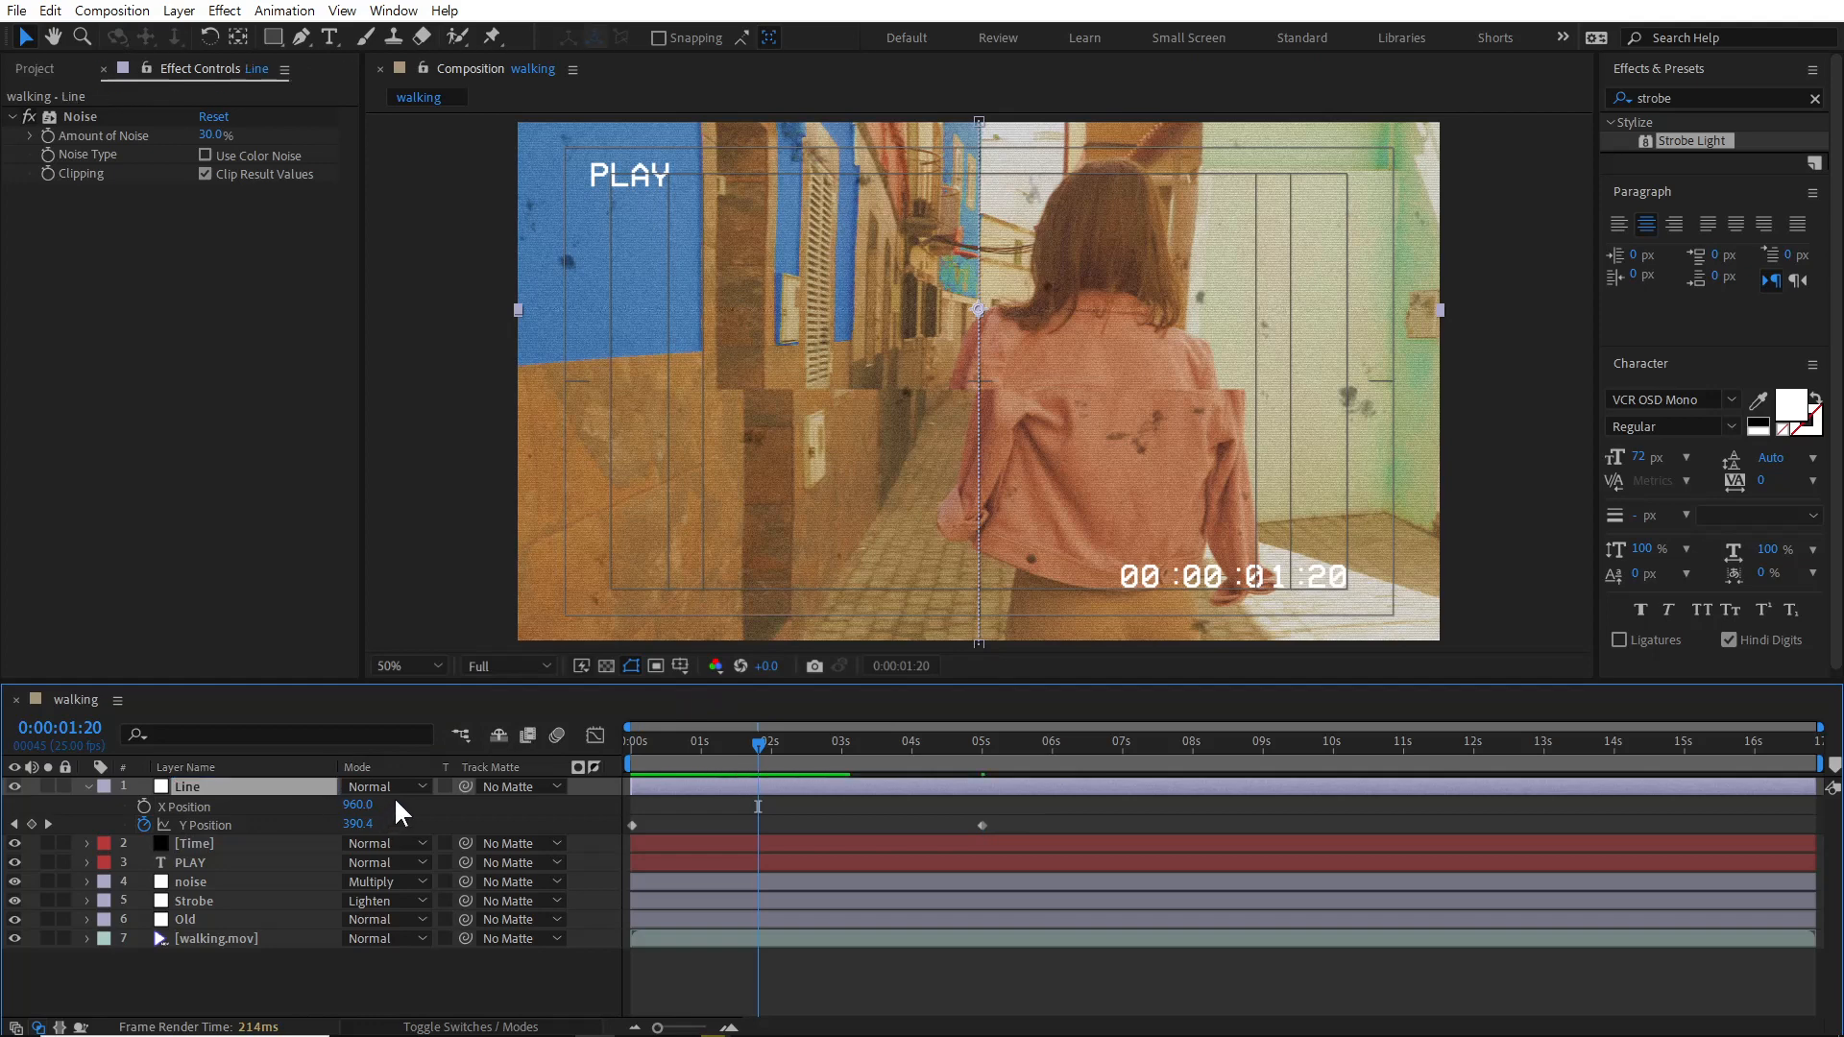
{"action": "left_click", "coordinate": [402, 786]}
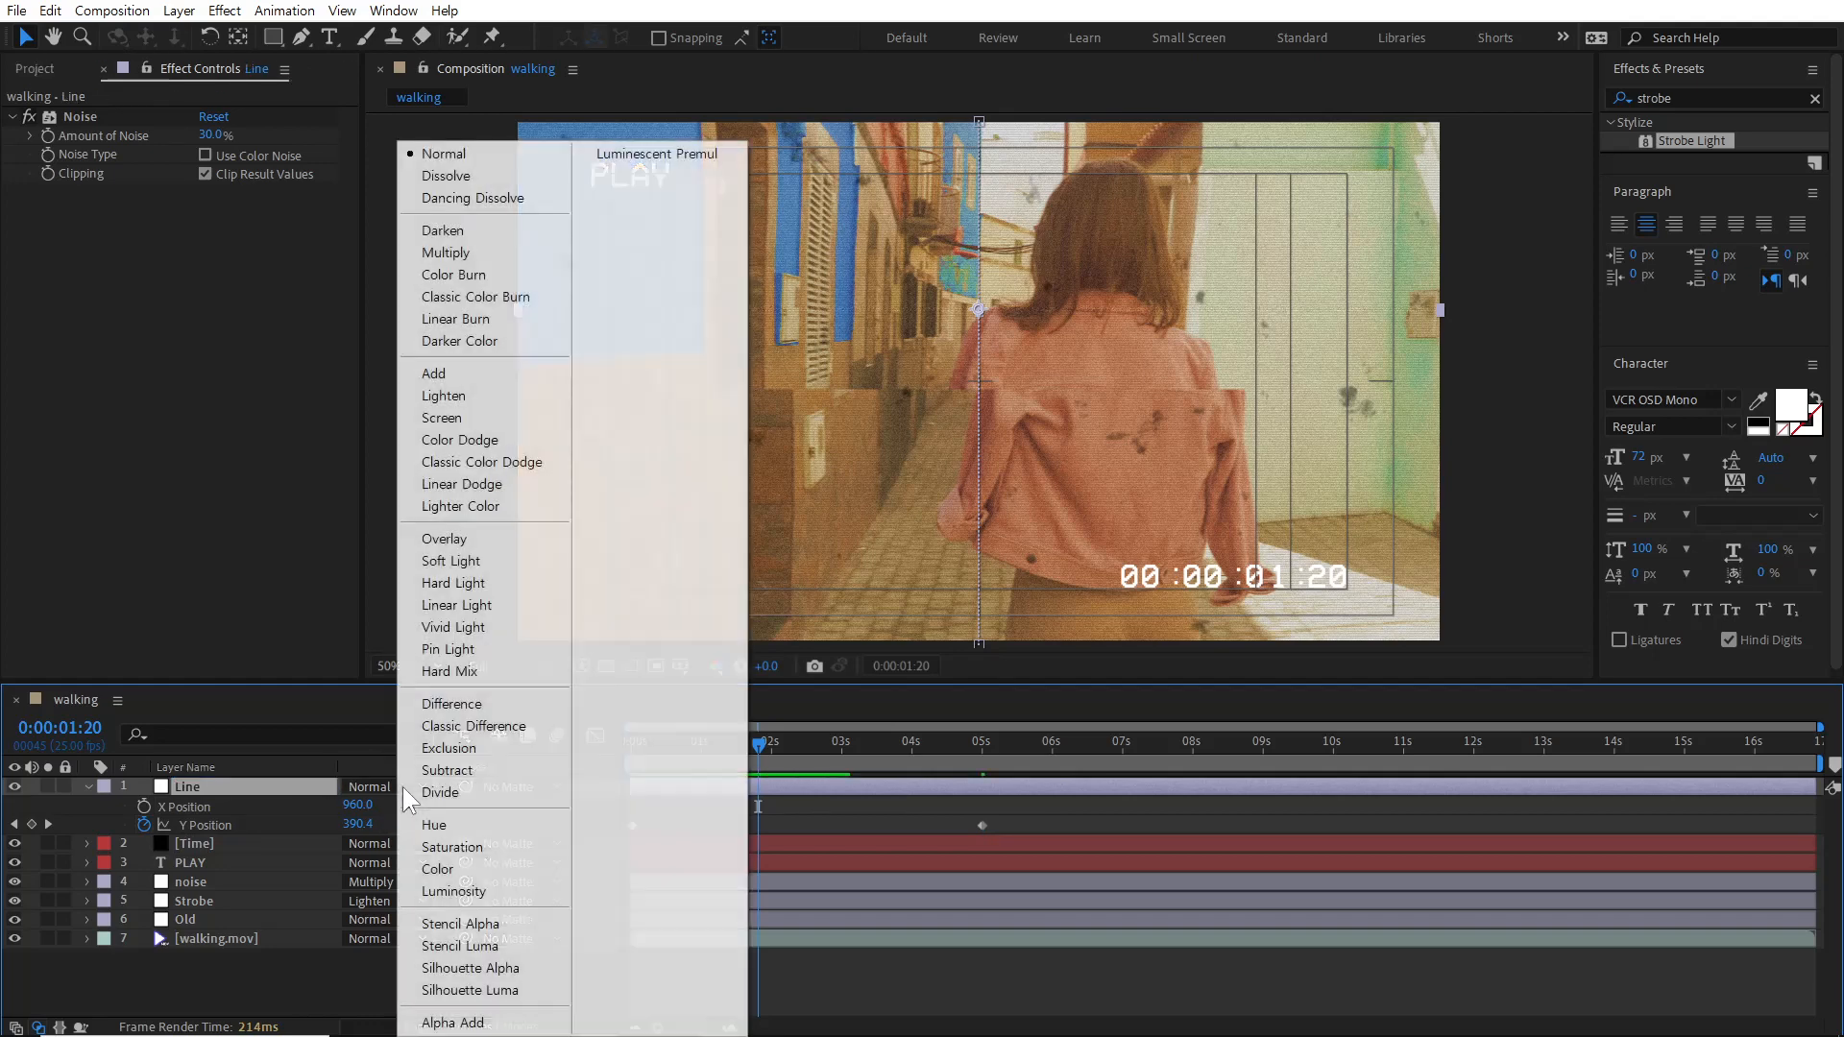
{"action": "left_click", "coordinate": [430, 396]}
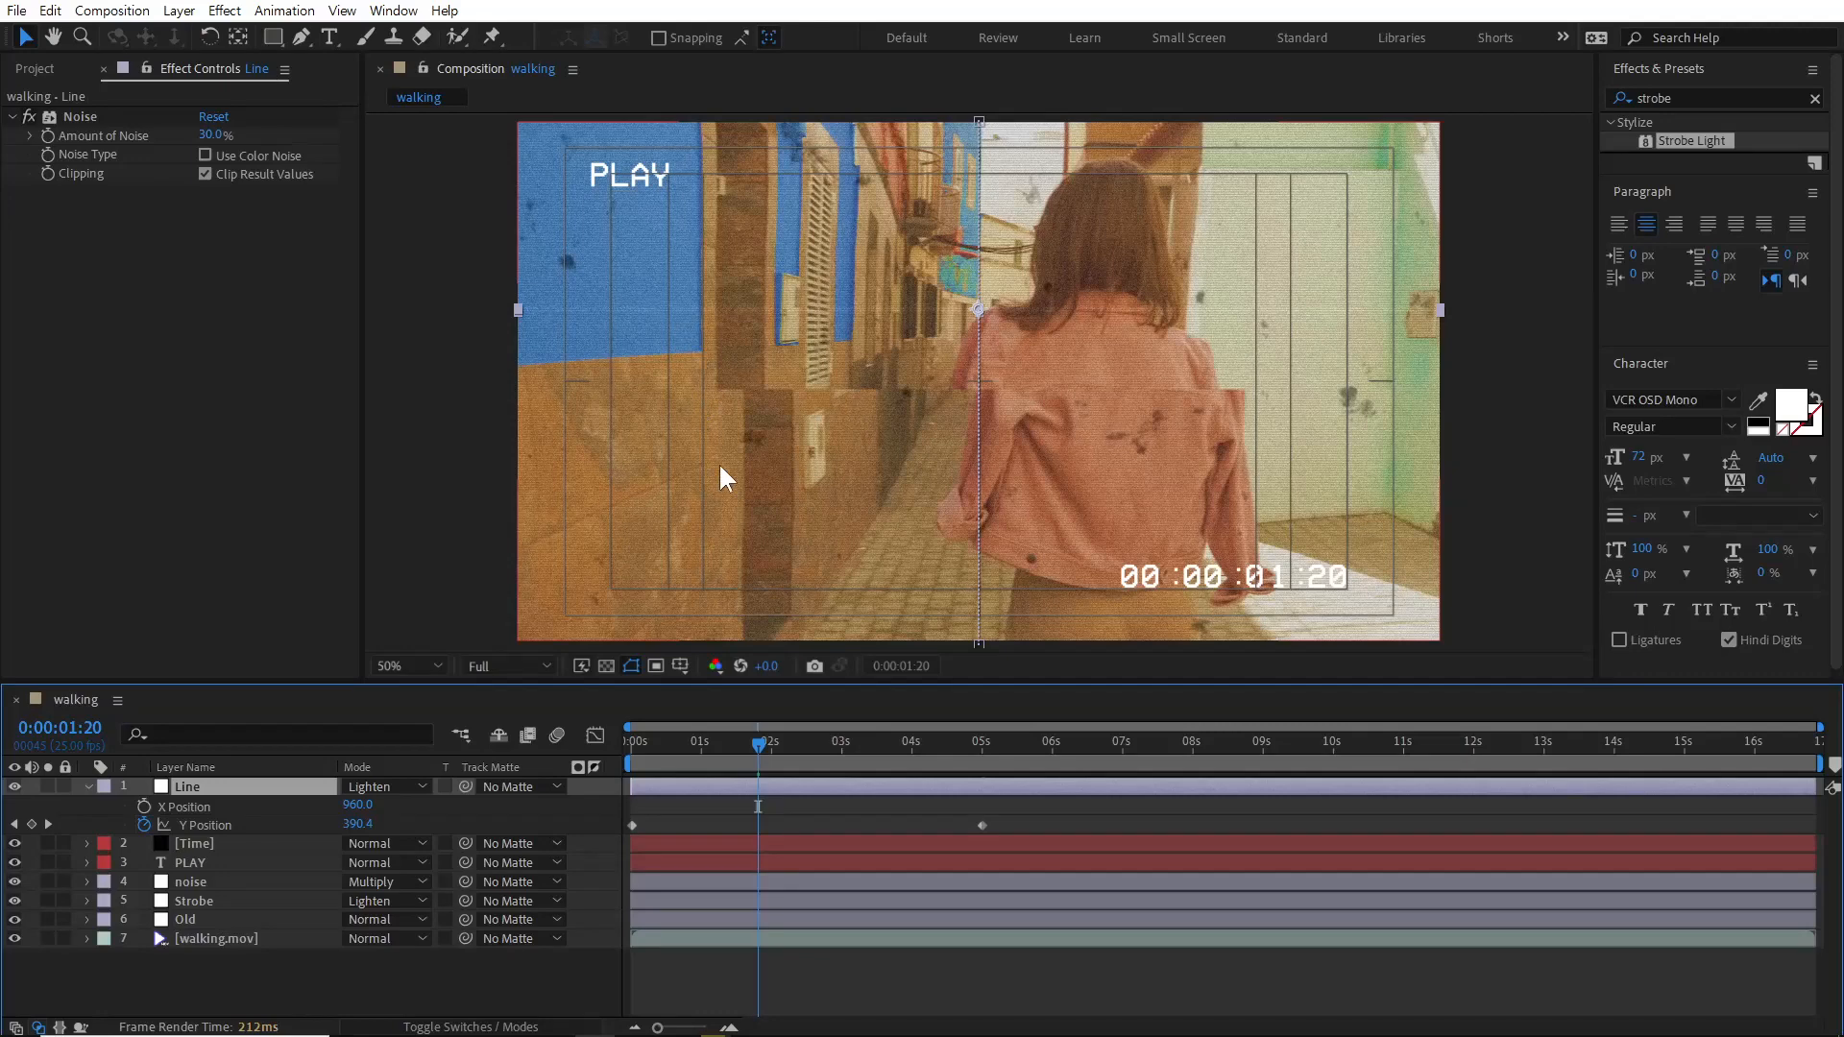
{"action": "left_click_drag", "start_coordinate": [758, 746], "coordinate": [782, 745]}
{"action": "left_click", "coordinate": [995, 832]}
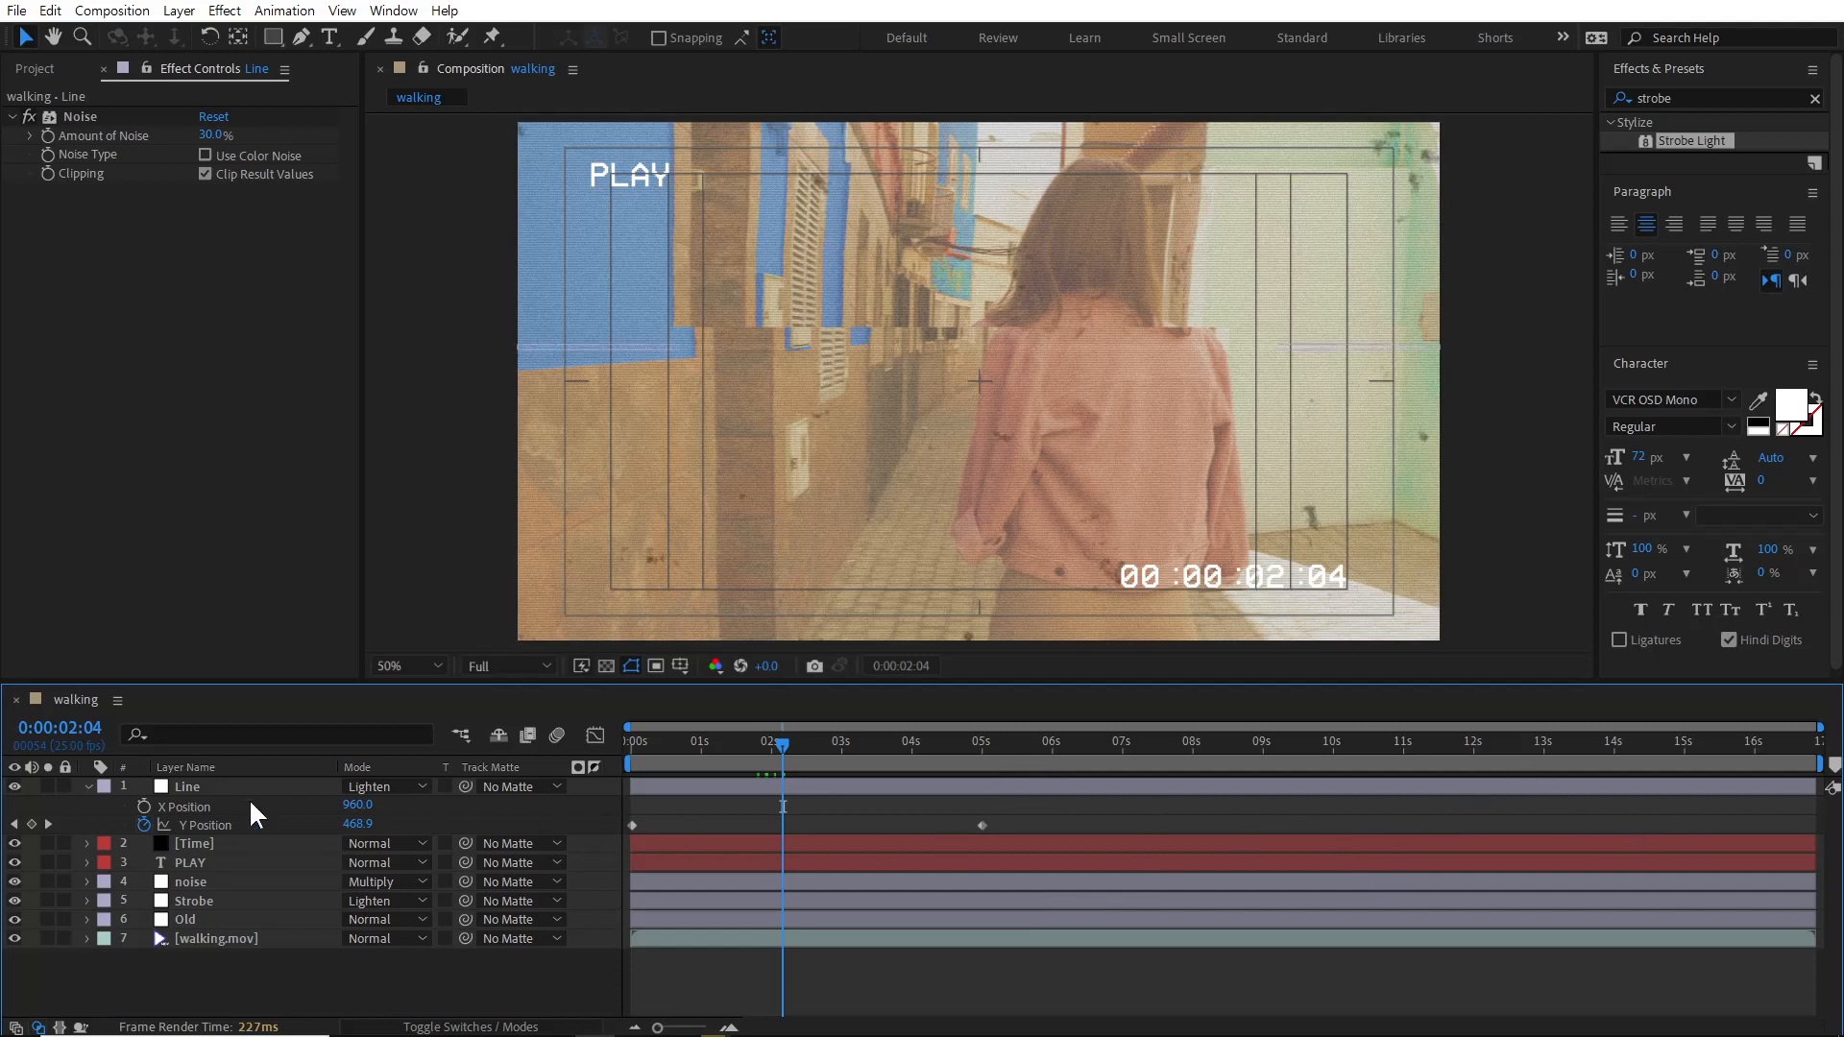
Add the expression loopOut(type = "cycle", numKeyframes = 0) to the Line layer's Y Position.
{"action": "left_click", "coordinate": [222, 823]}
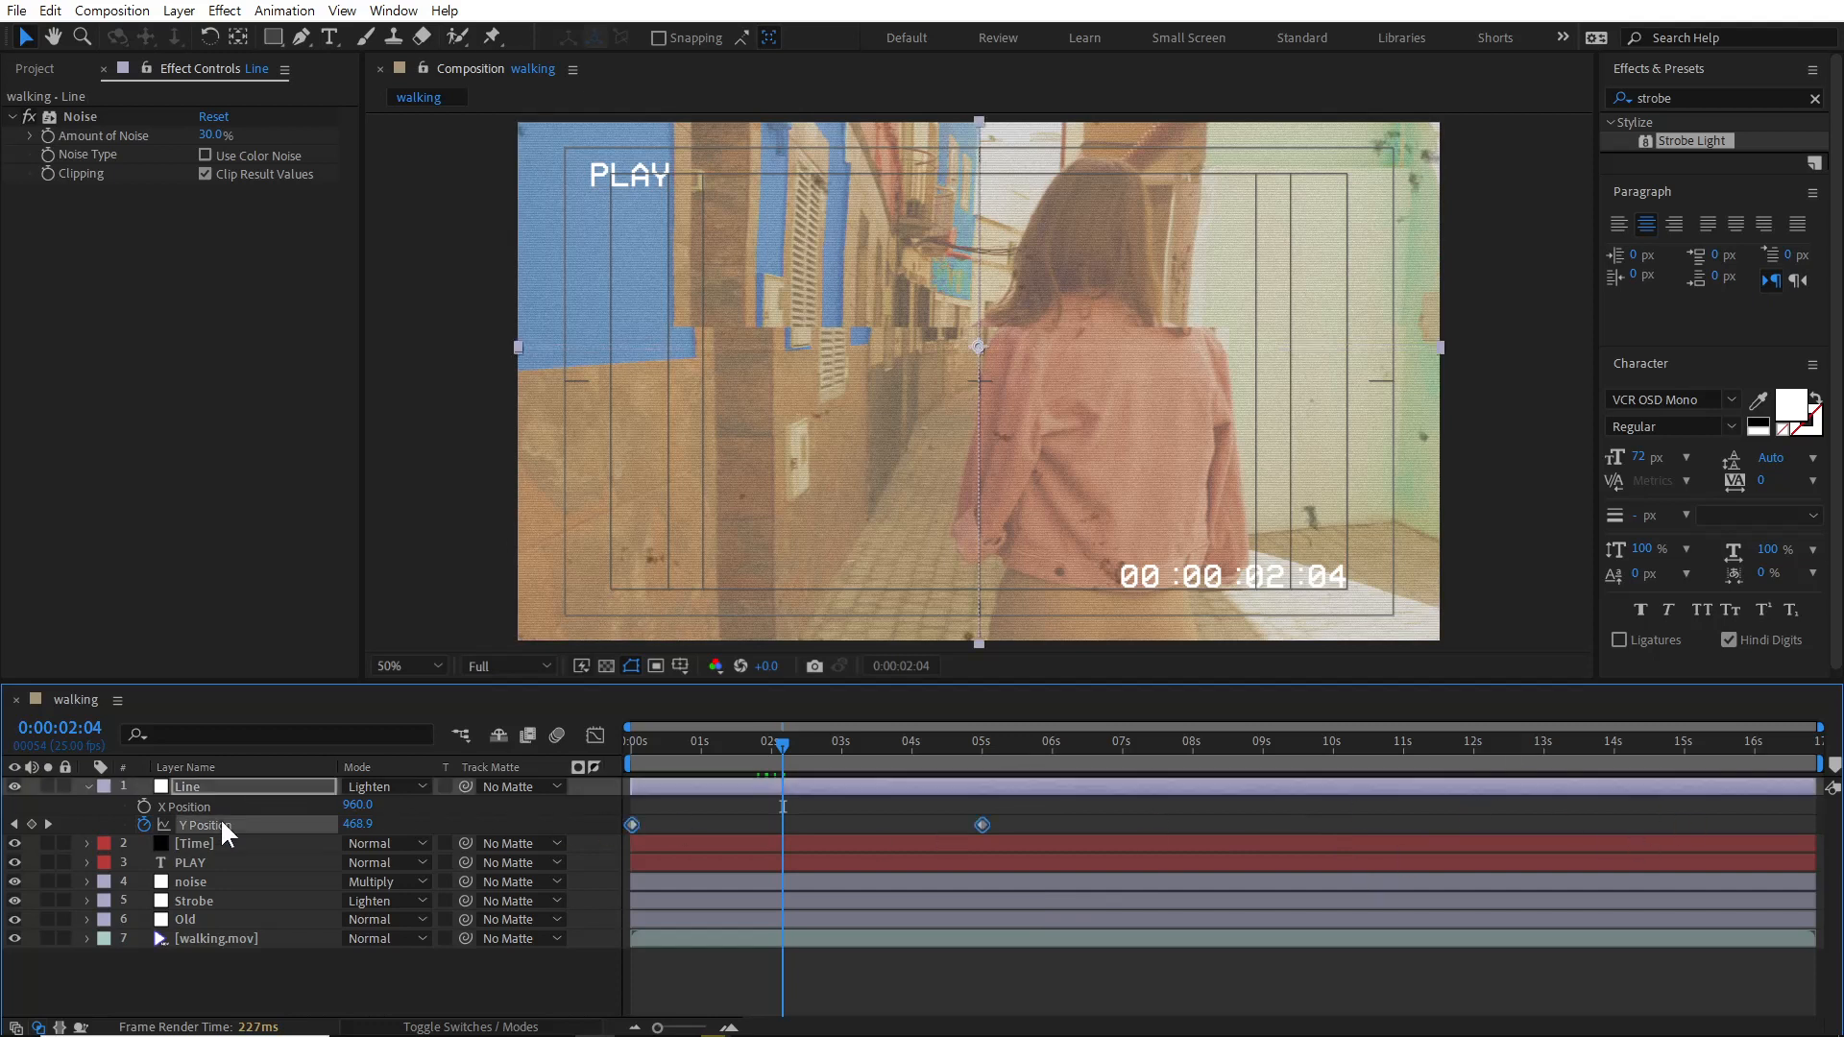
{"action": "left_click", "coordinate": [145, 824], "text": "alt"}
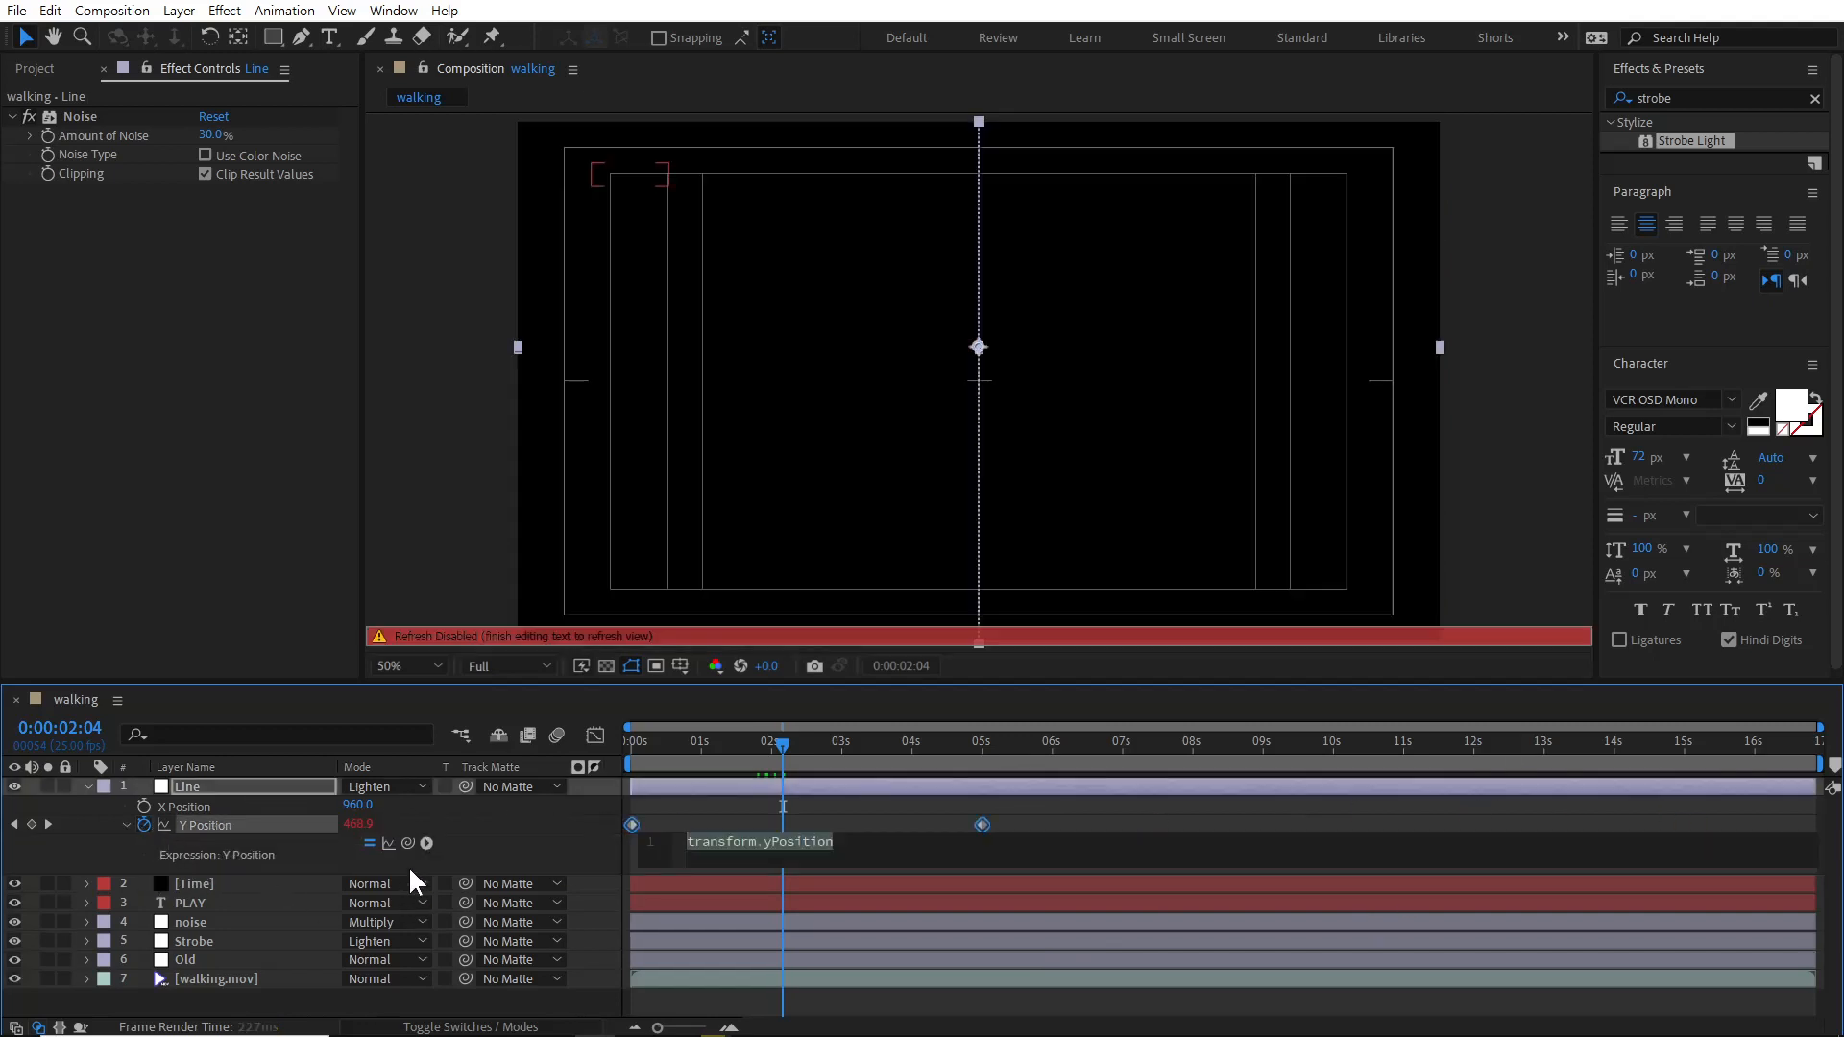
{"action": "left_click", "coordinate": [426, 843]}
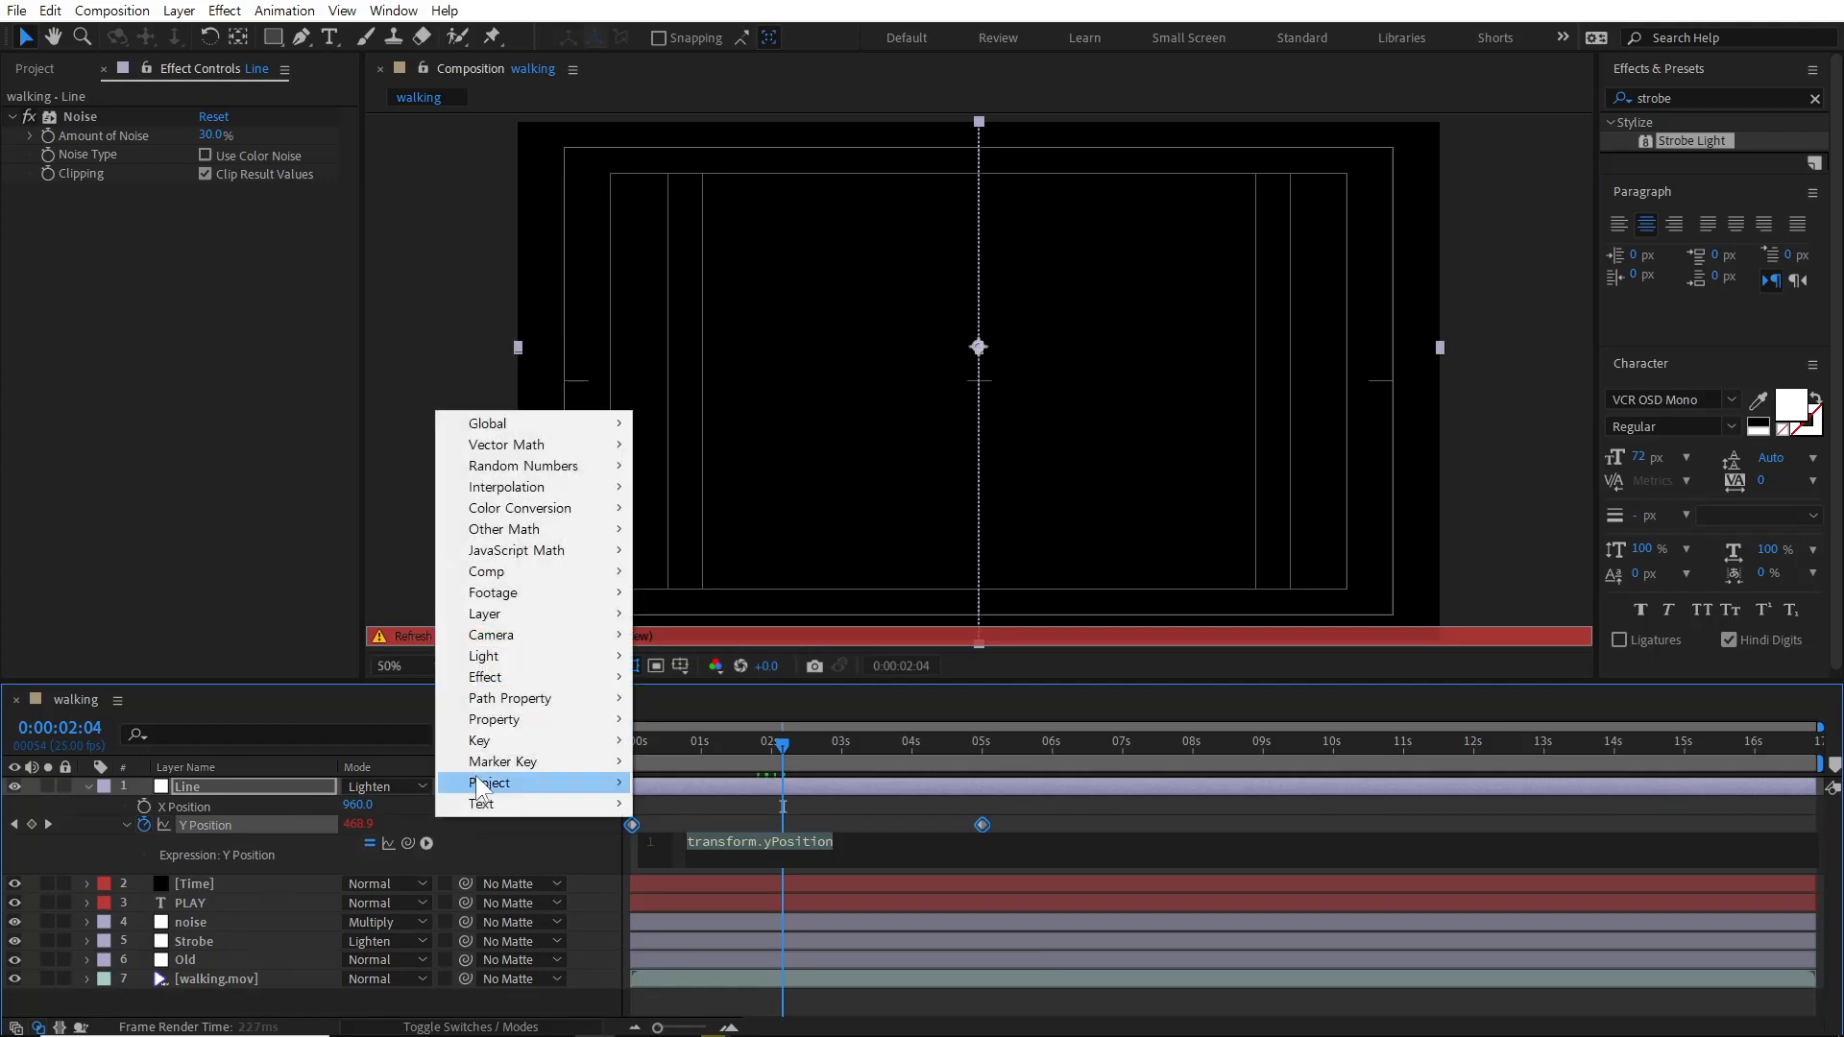
{"action": "mouse_move", "coordinate": [538, 718]}
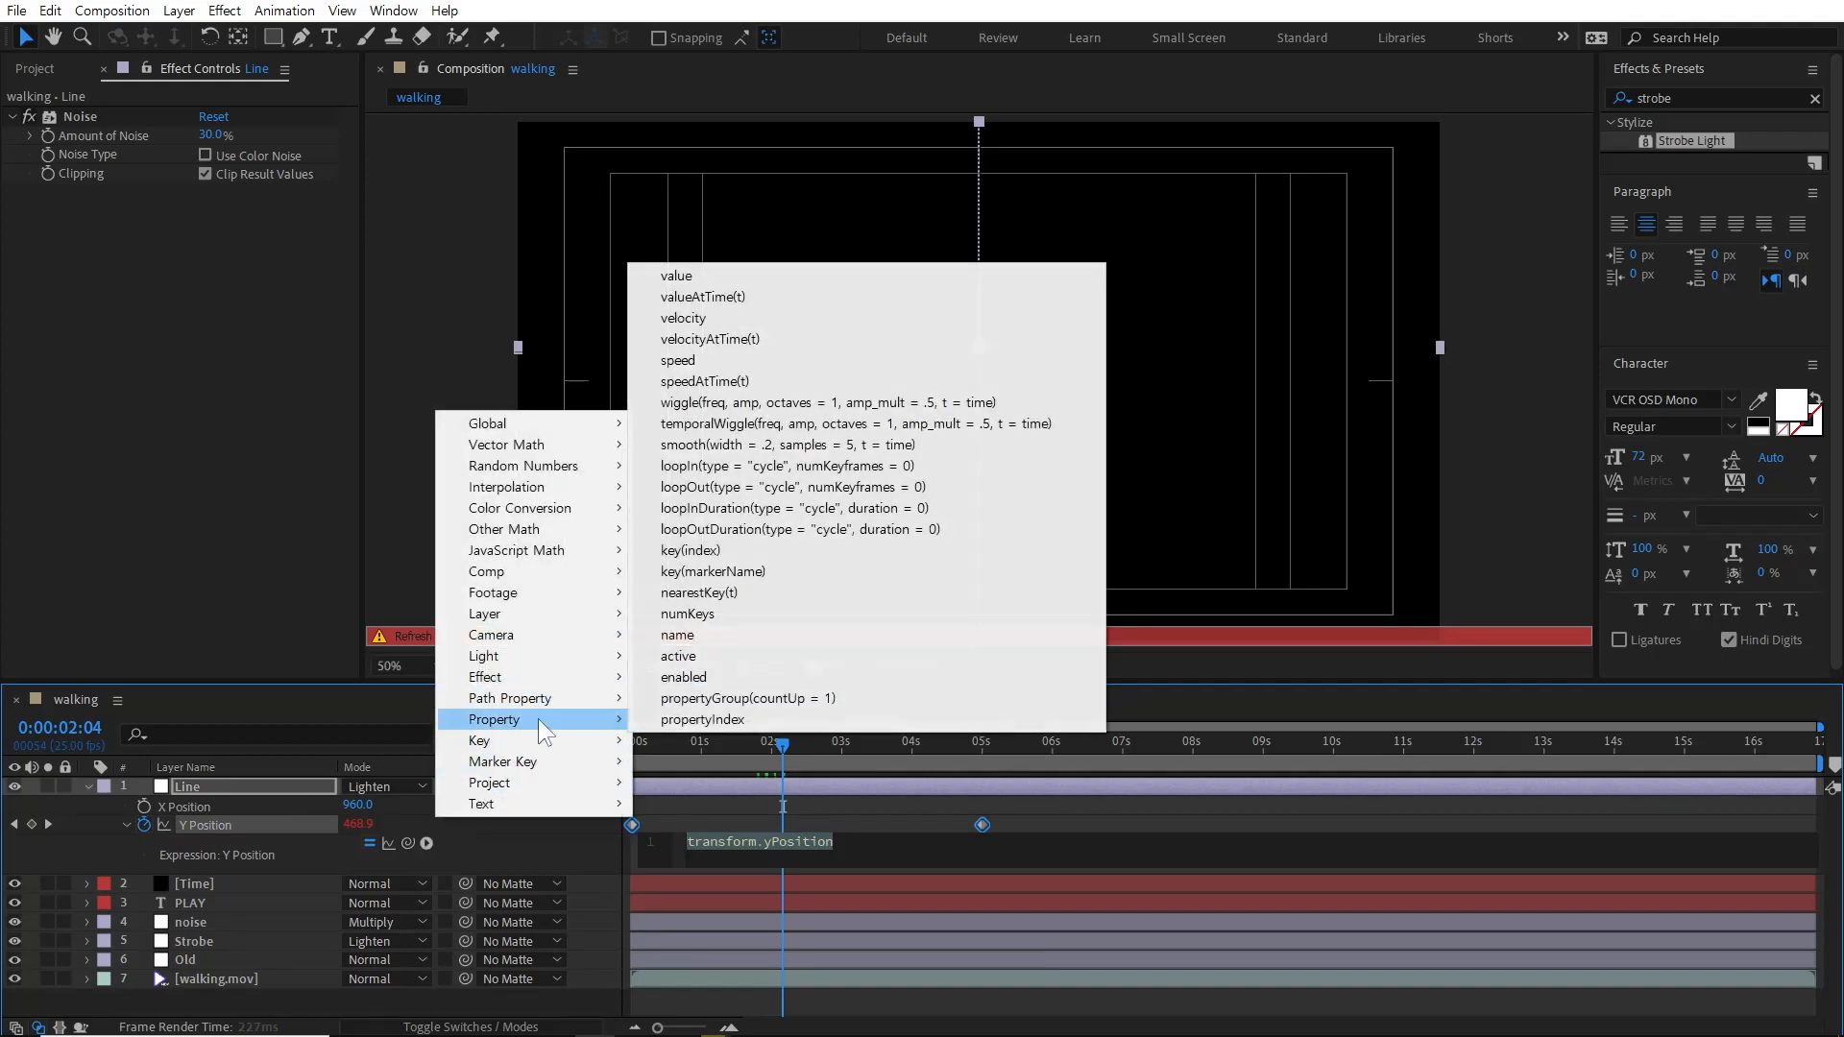
{"action": "left_click", "coordinate": [759, 488]}
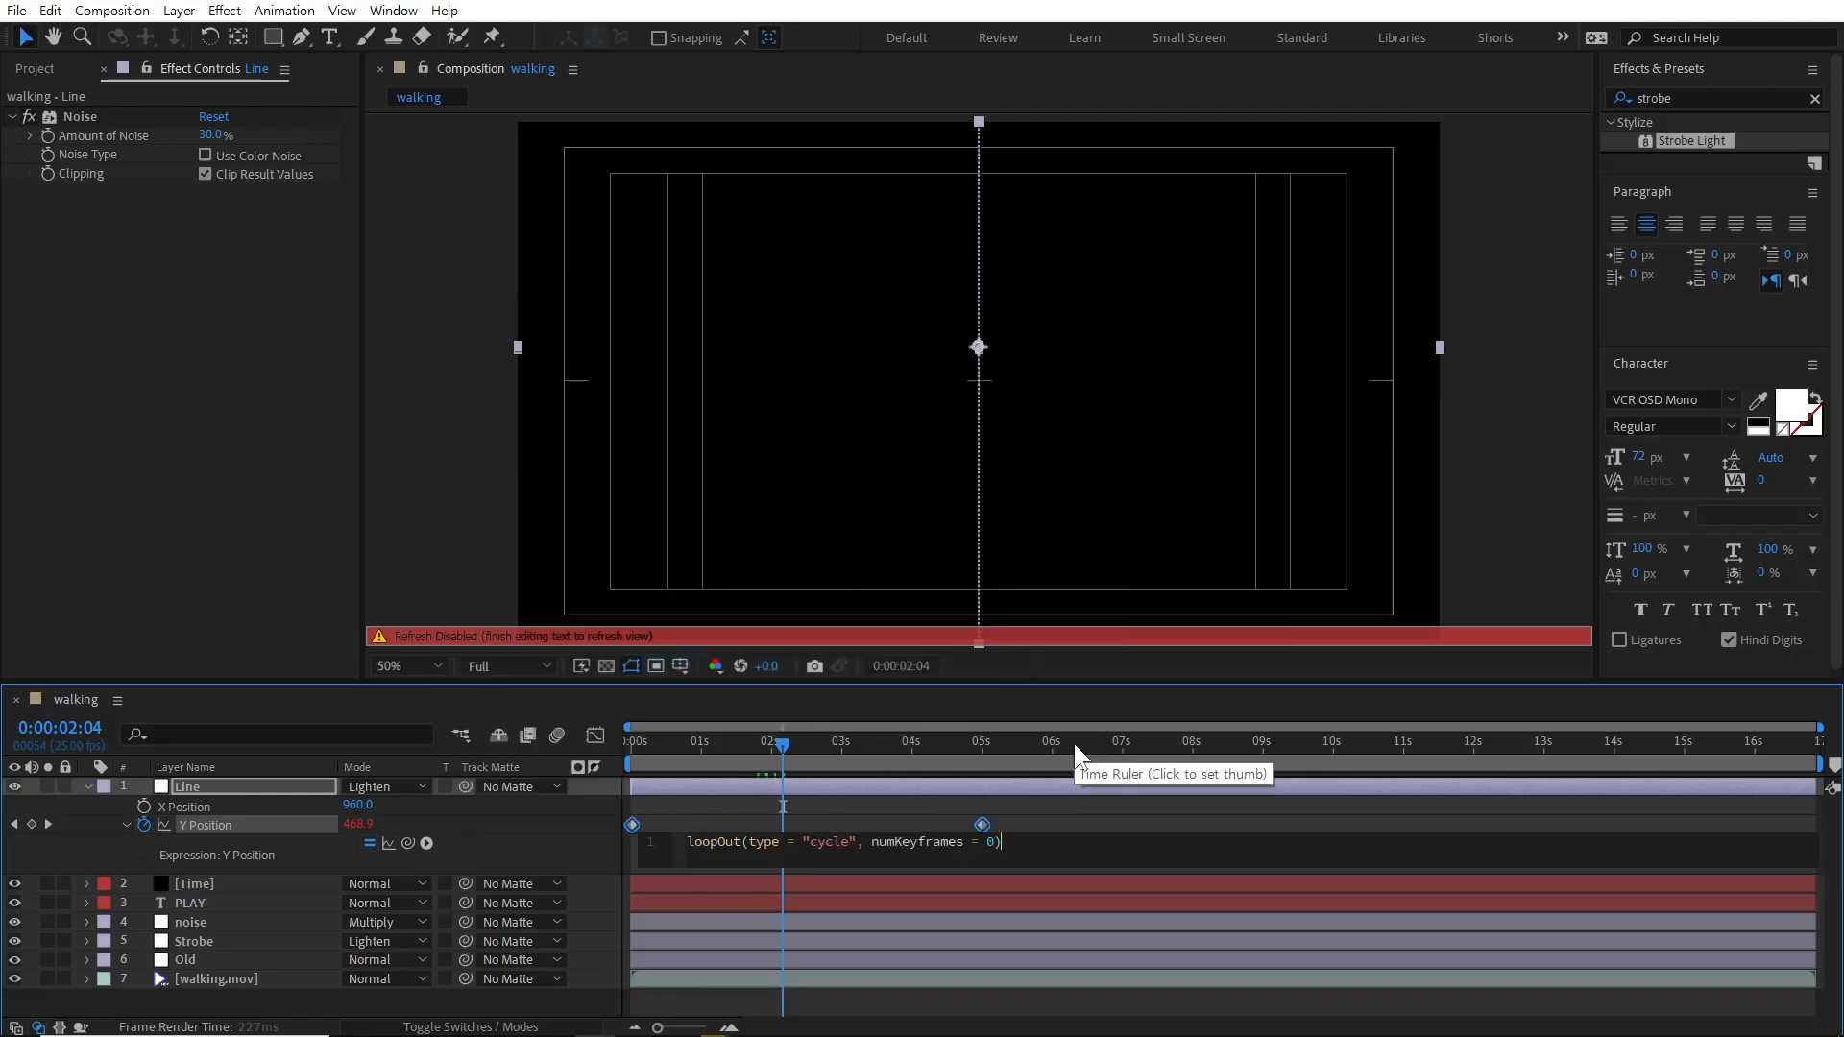
{"action": "left_click", "coordinate": [1074, 744]}
Scrub past the 5-second keyframe to check the line's looping motion, and collapse the Line layer's properties.
{"action": "left_click", "coordinate": [966, 749]}
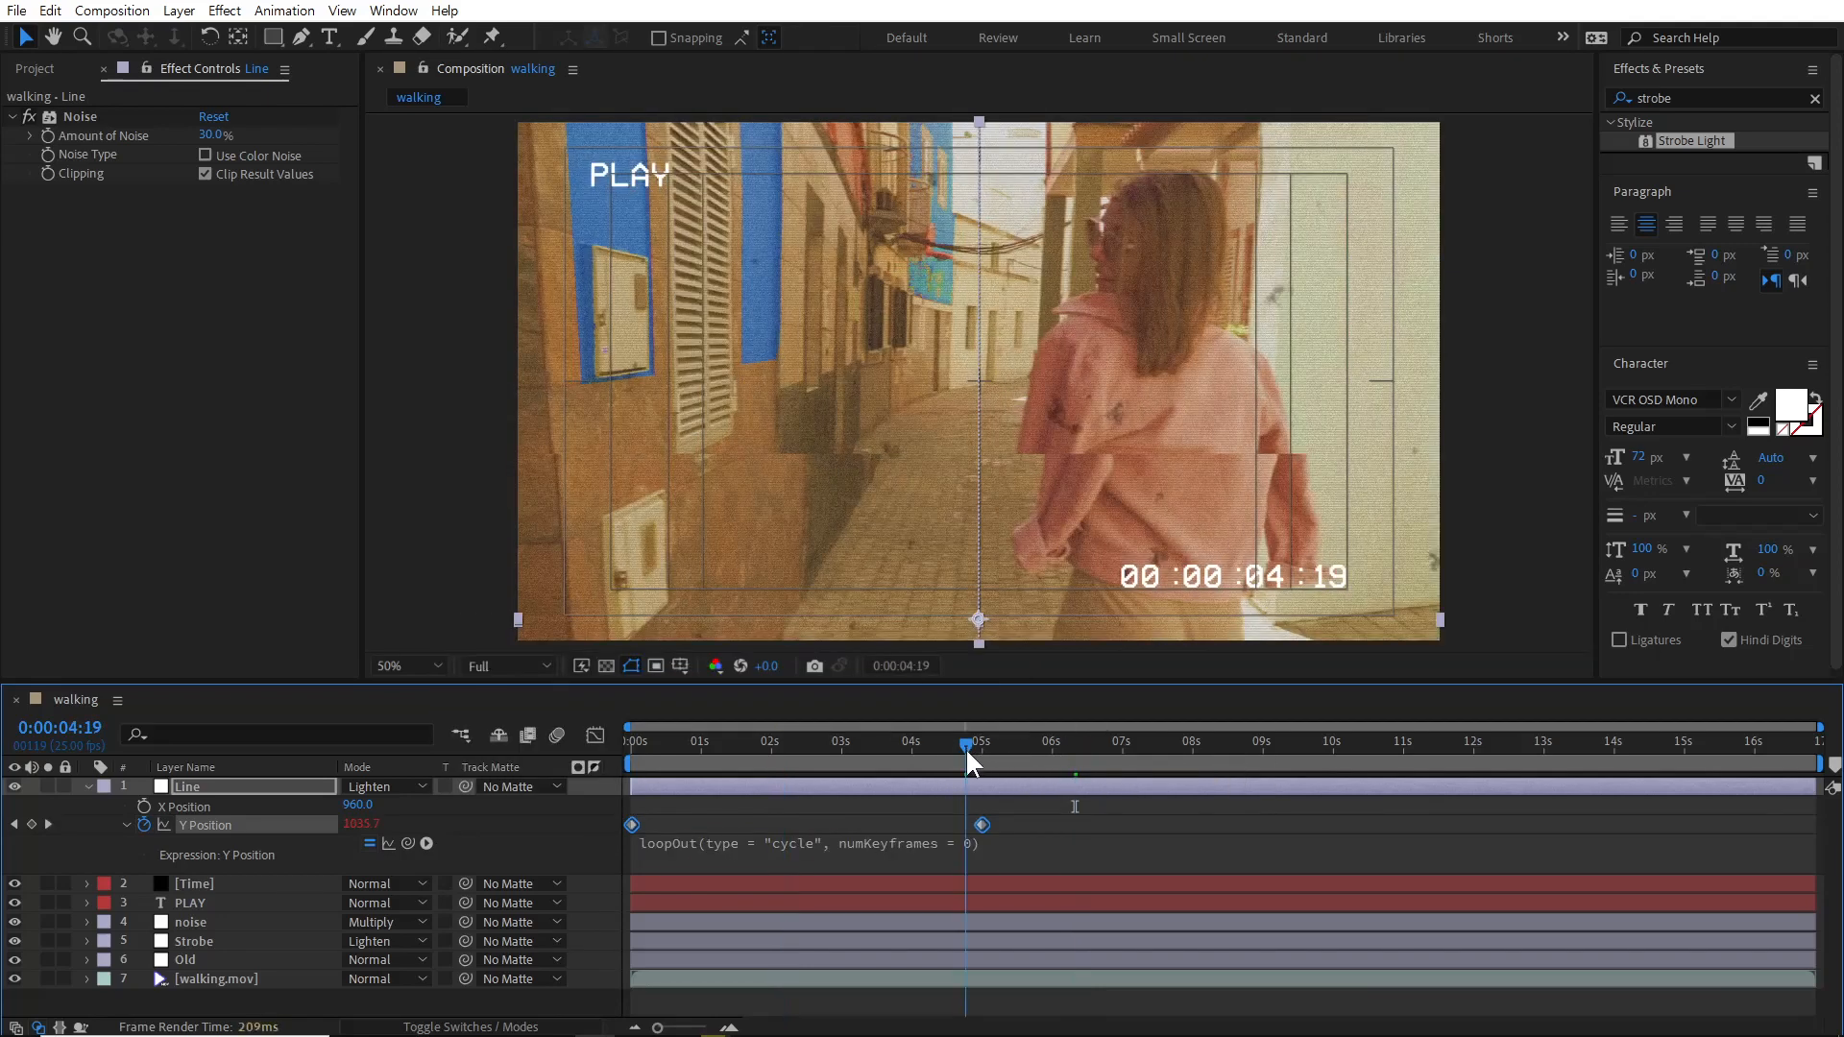
{"action": "left_click", "coordinate": [1029, 790]}
{"action": "key", "text": "Page_Down"}
{"action": "left_click_drag", "start_coordinate": [982, 744], "coordinate": [1101, 753]}
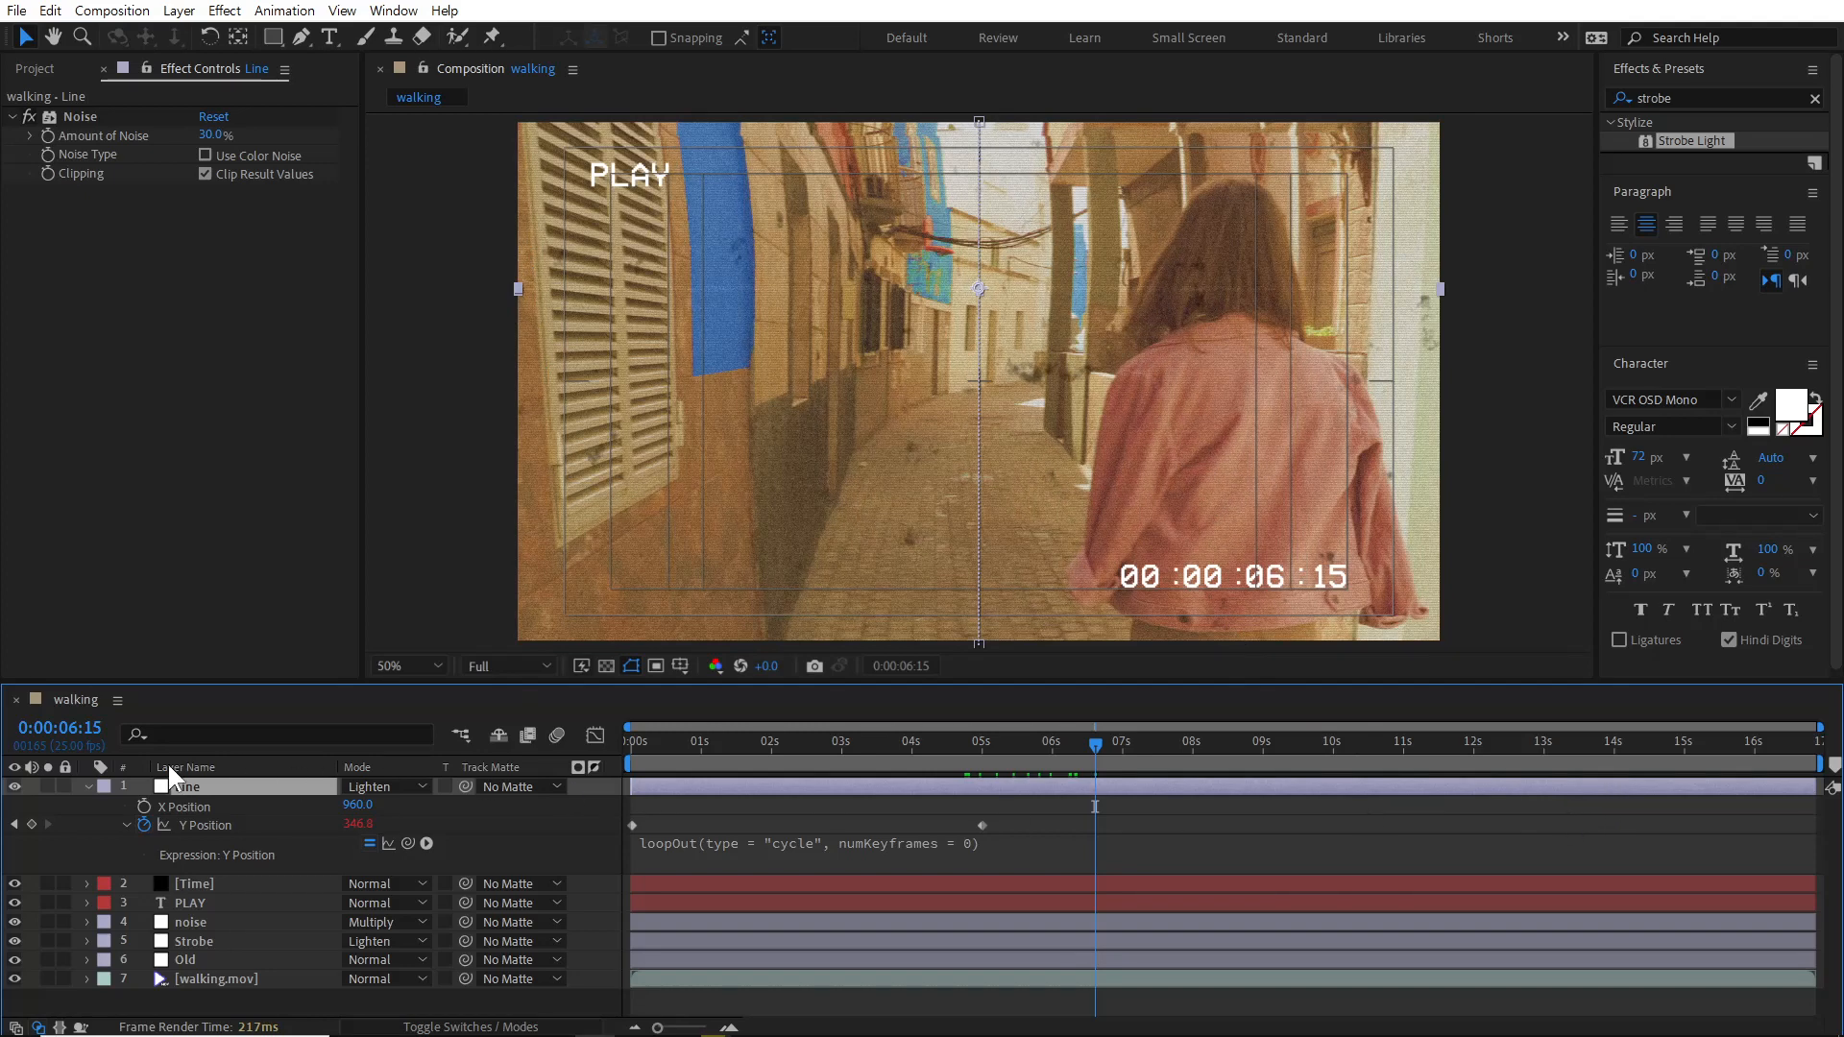
{"action": "left_click", "coordinate": [88, 787]}
{"action": "left_click", "coordinate": [240, 932]}
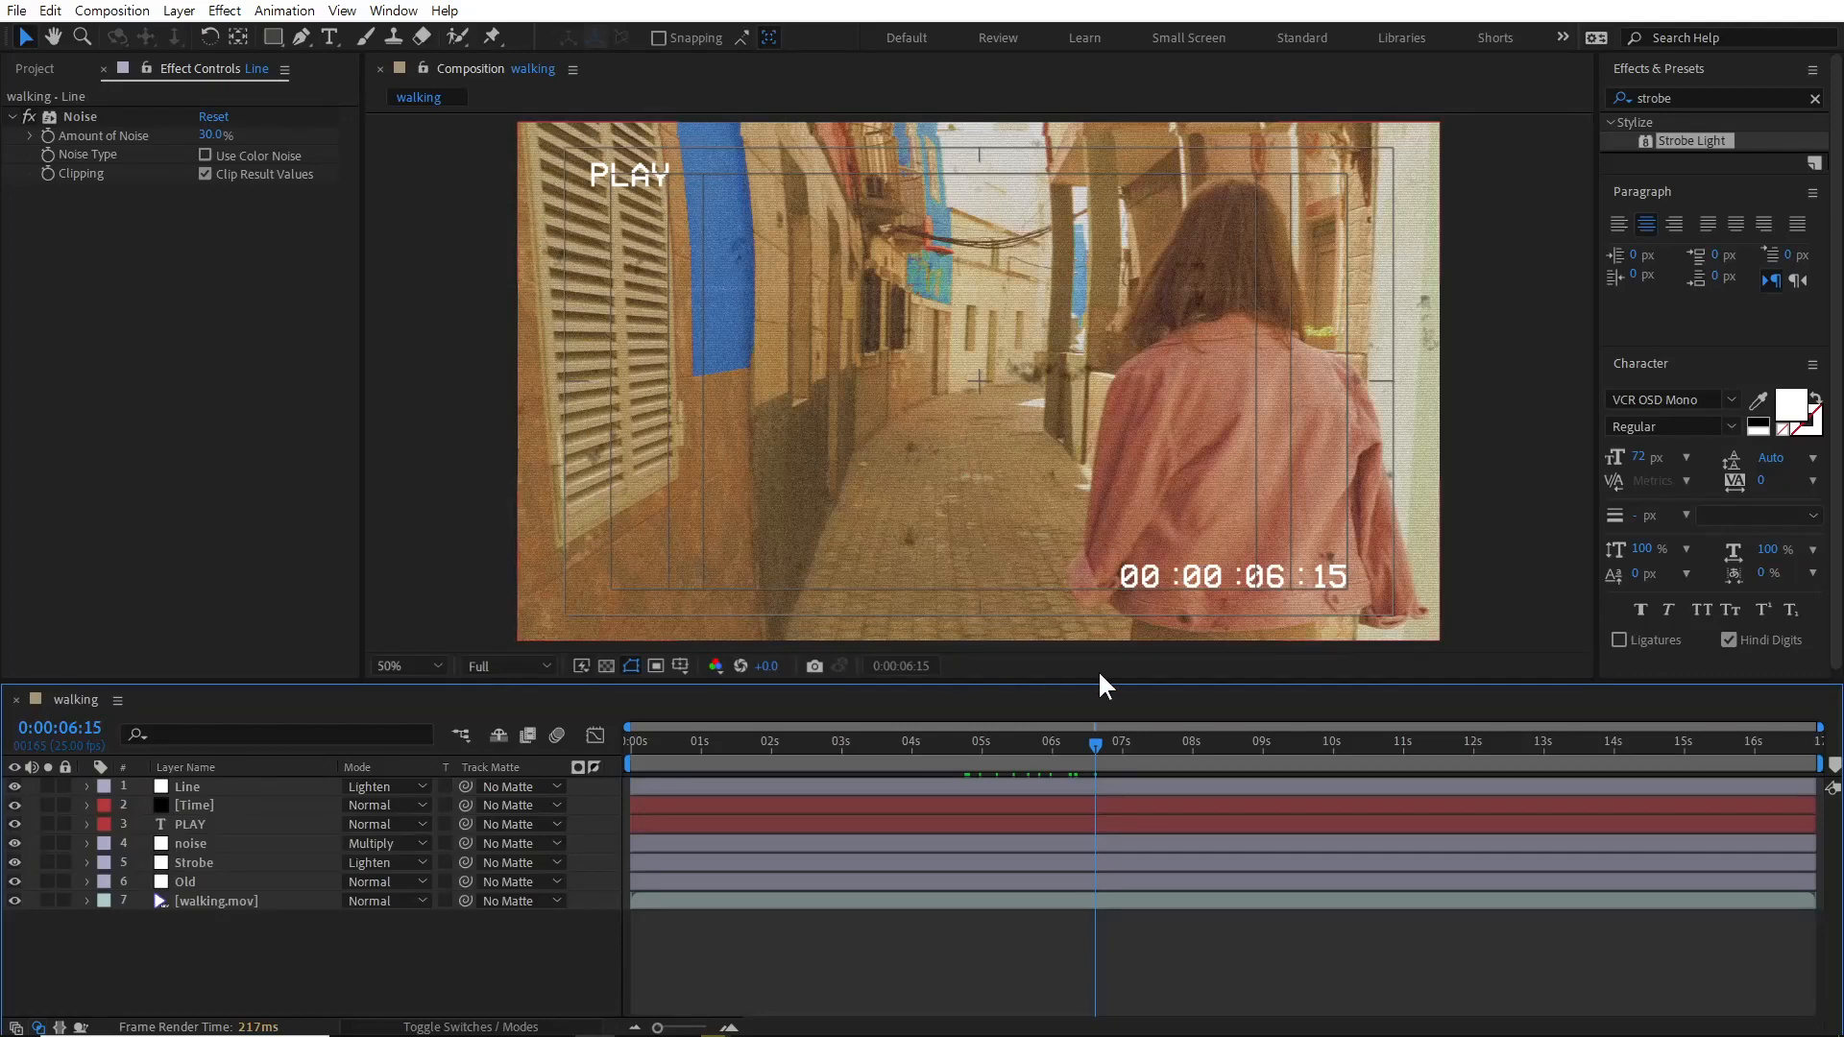
Create a 1920 x 1080 px black solid above all layers and activate the Ellipse tool.
{"action": "right_click", "coordinate": [255, 938]}
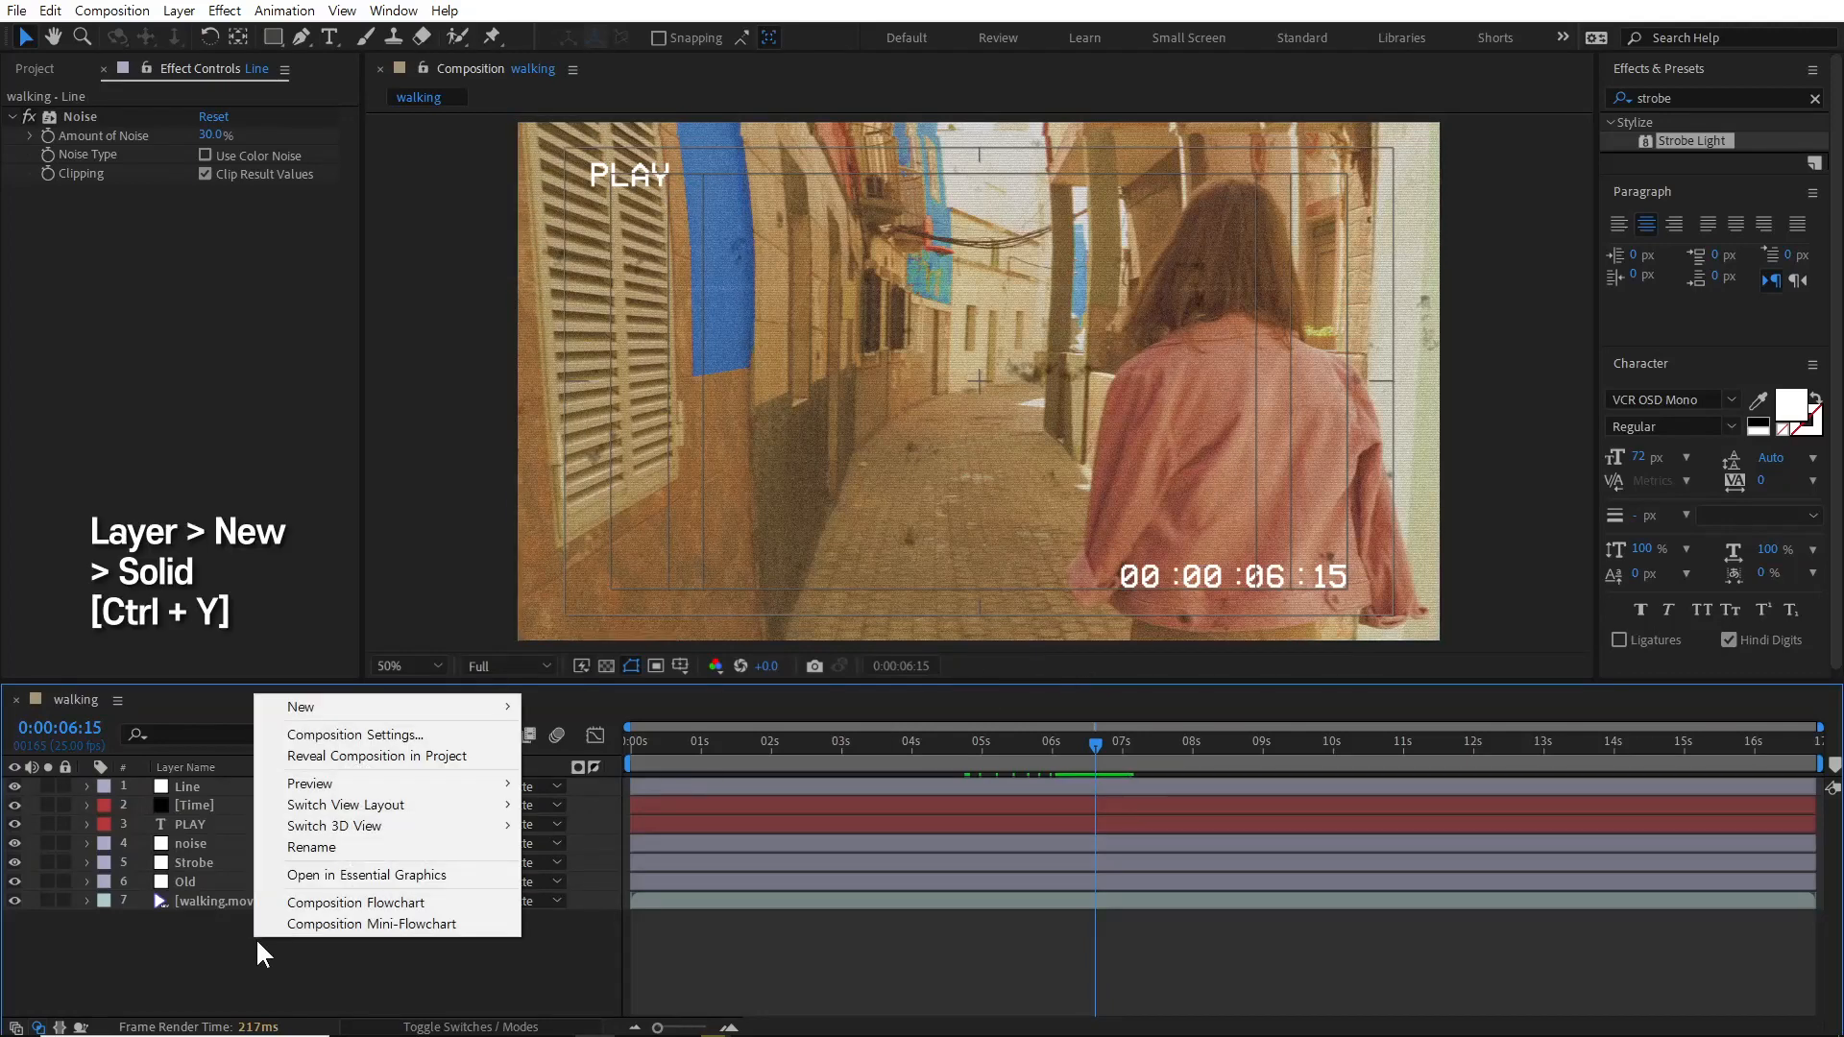
{"action": "mouse_move", "coordinate": [363, 706]}
{"action": "left_click", "coordinate": [672, 759]}
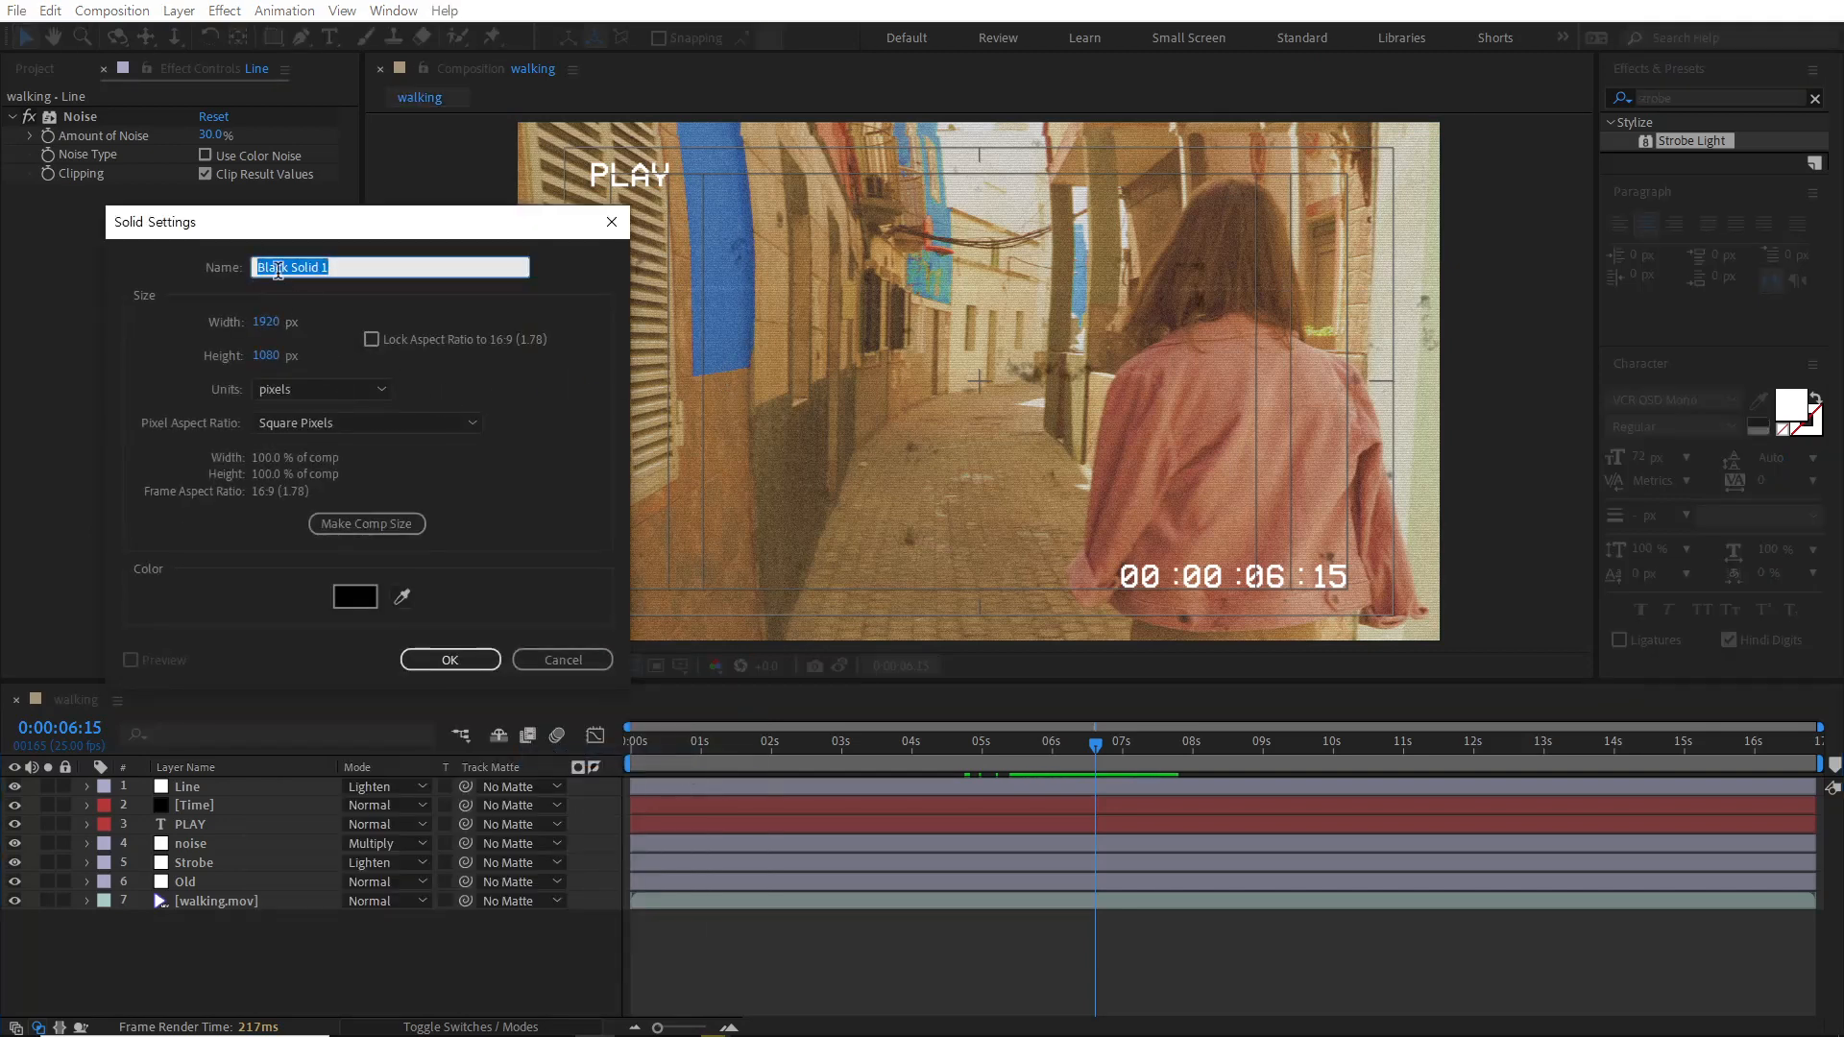
{"action": "left_click", "coordinate": [451, 660]}
{"action": "left_click_drag", "start_coordinate": [284, 44], "coordinate": [337, 77]}
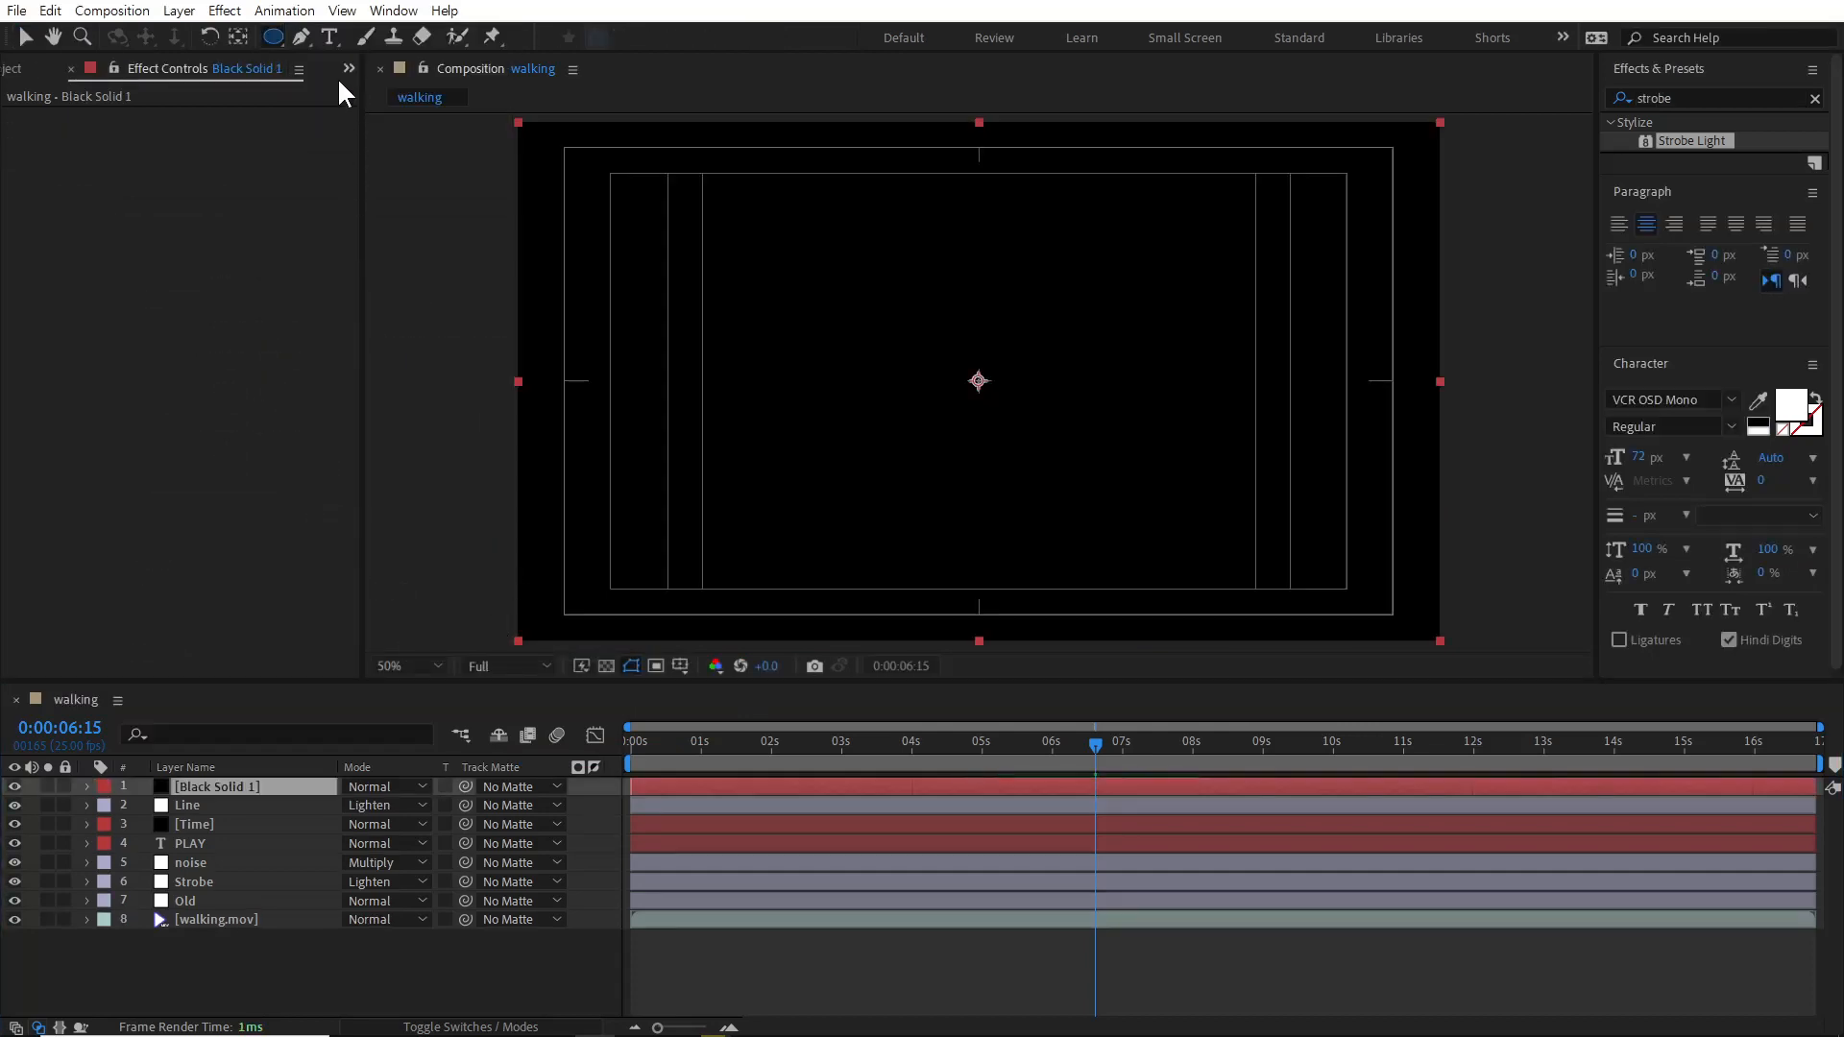
Add a full-frame elliptical mask to the black solid, feather it 216 pixels, and invert it.
{"action": "double_click", "coordinate": [269, 38]}
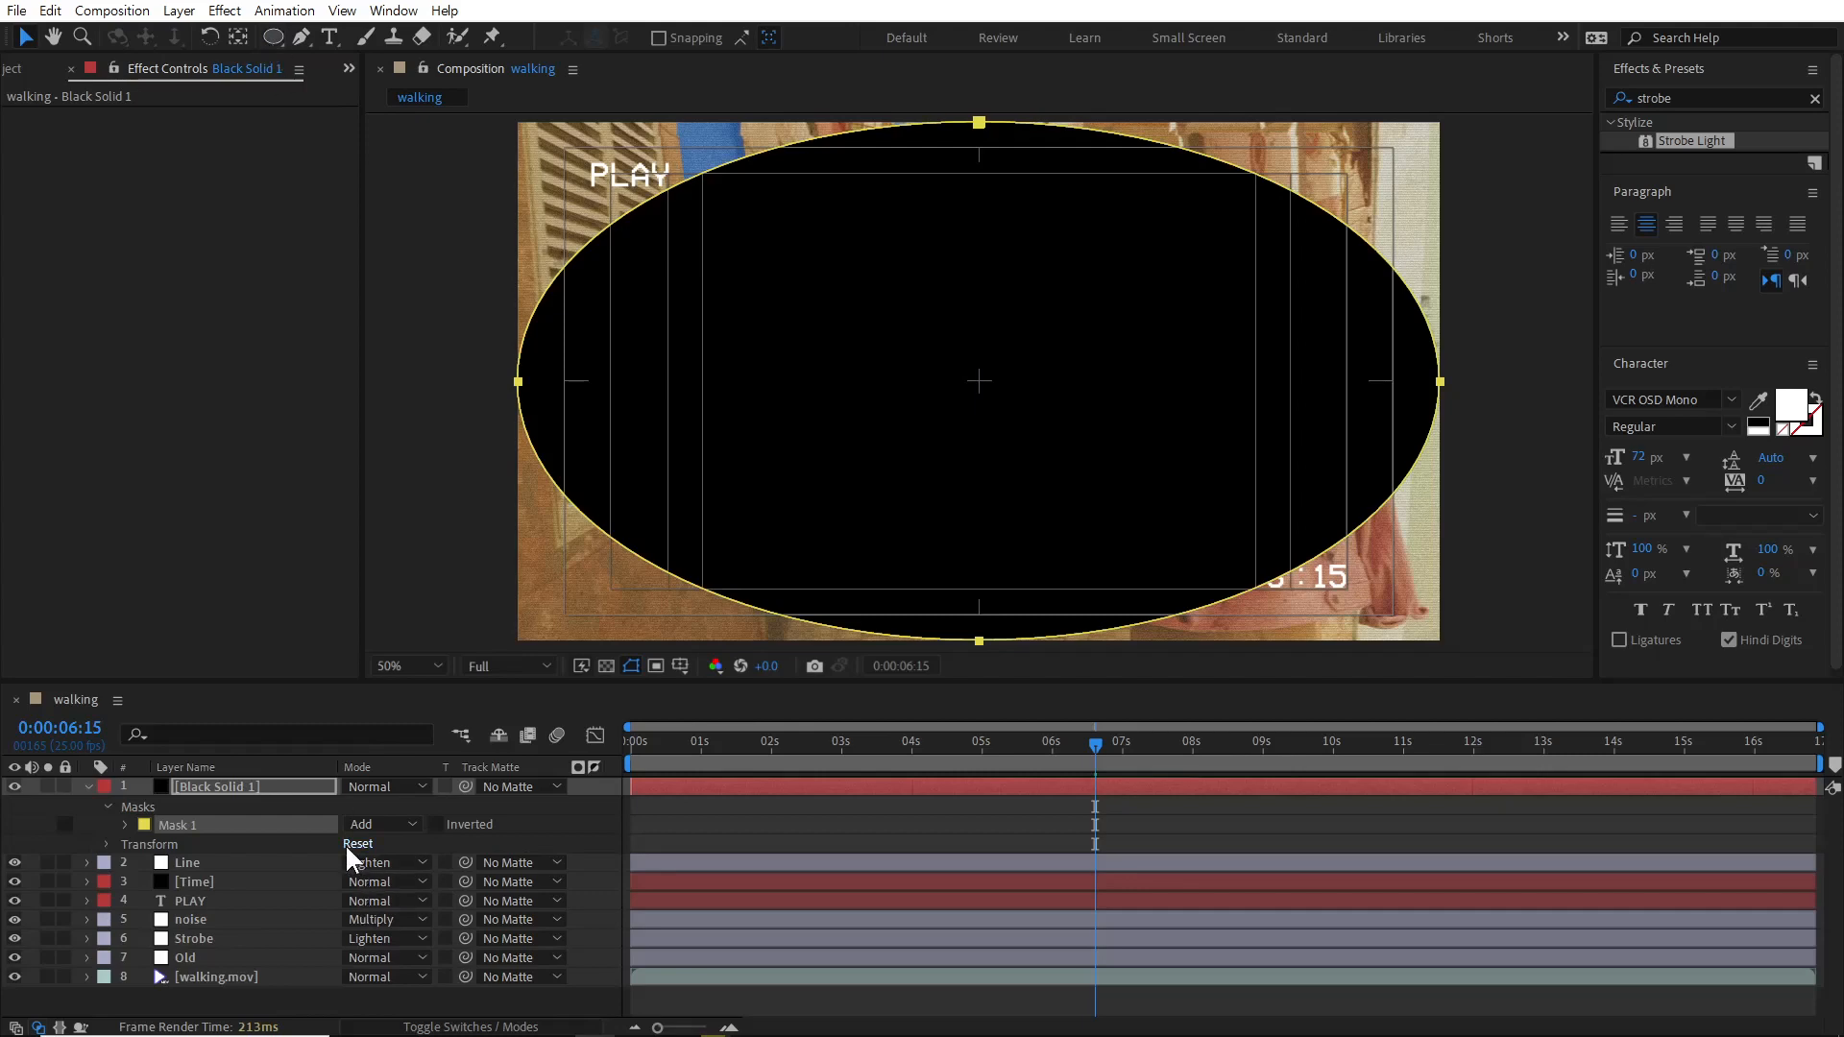
{"action": "key", "text": "f"}
{"action": "left_click_drag", "start_coordinate": [375, 828], "coordinate": [619, 806]}
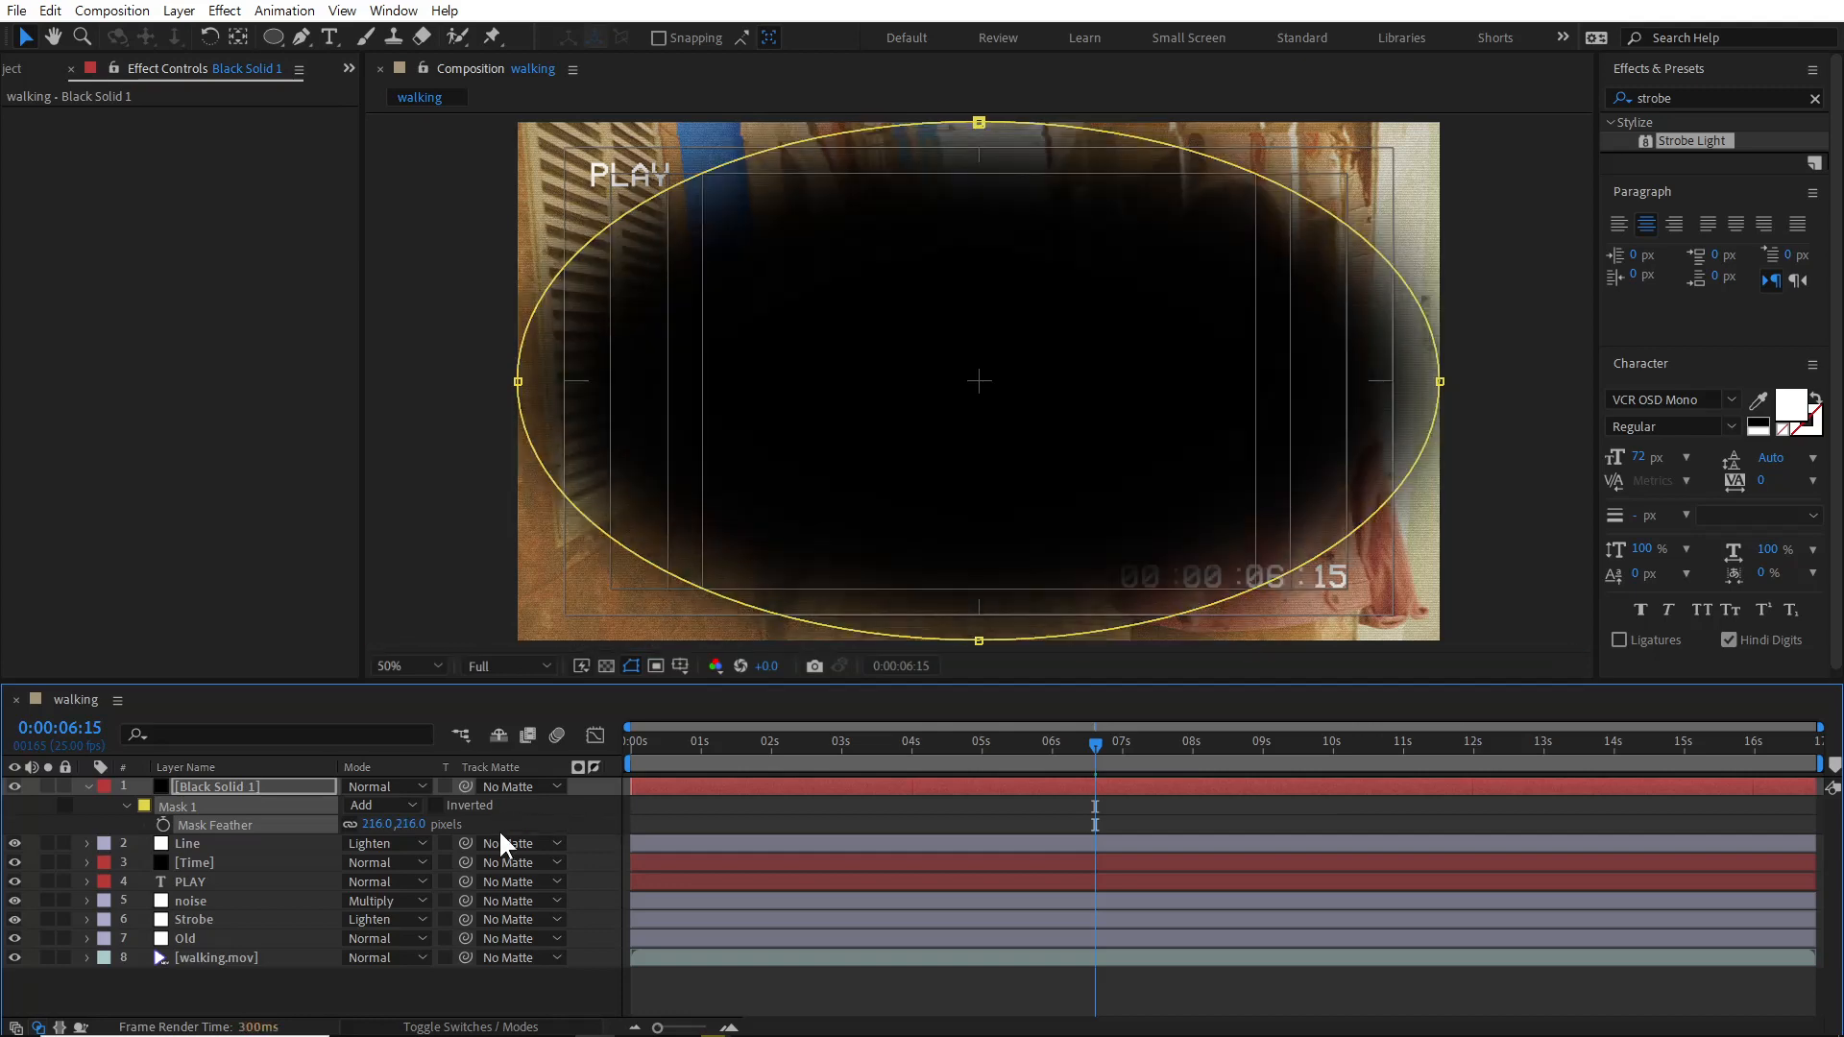
{"action": "left_click", "coordinate": [438, 806]}
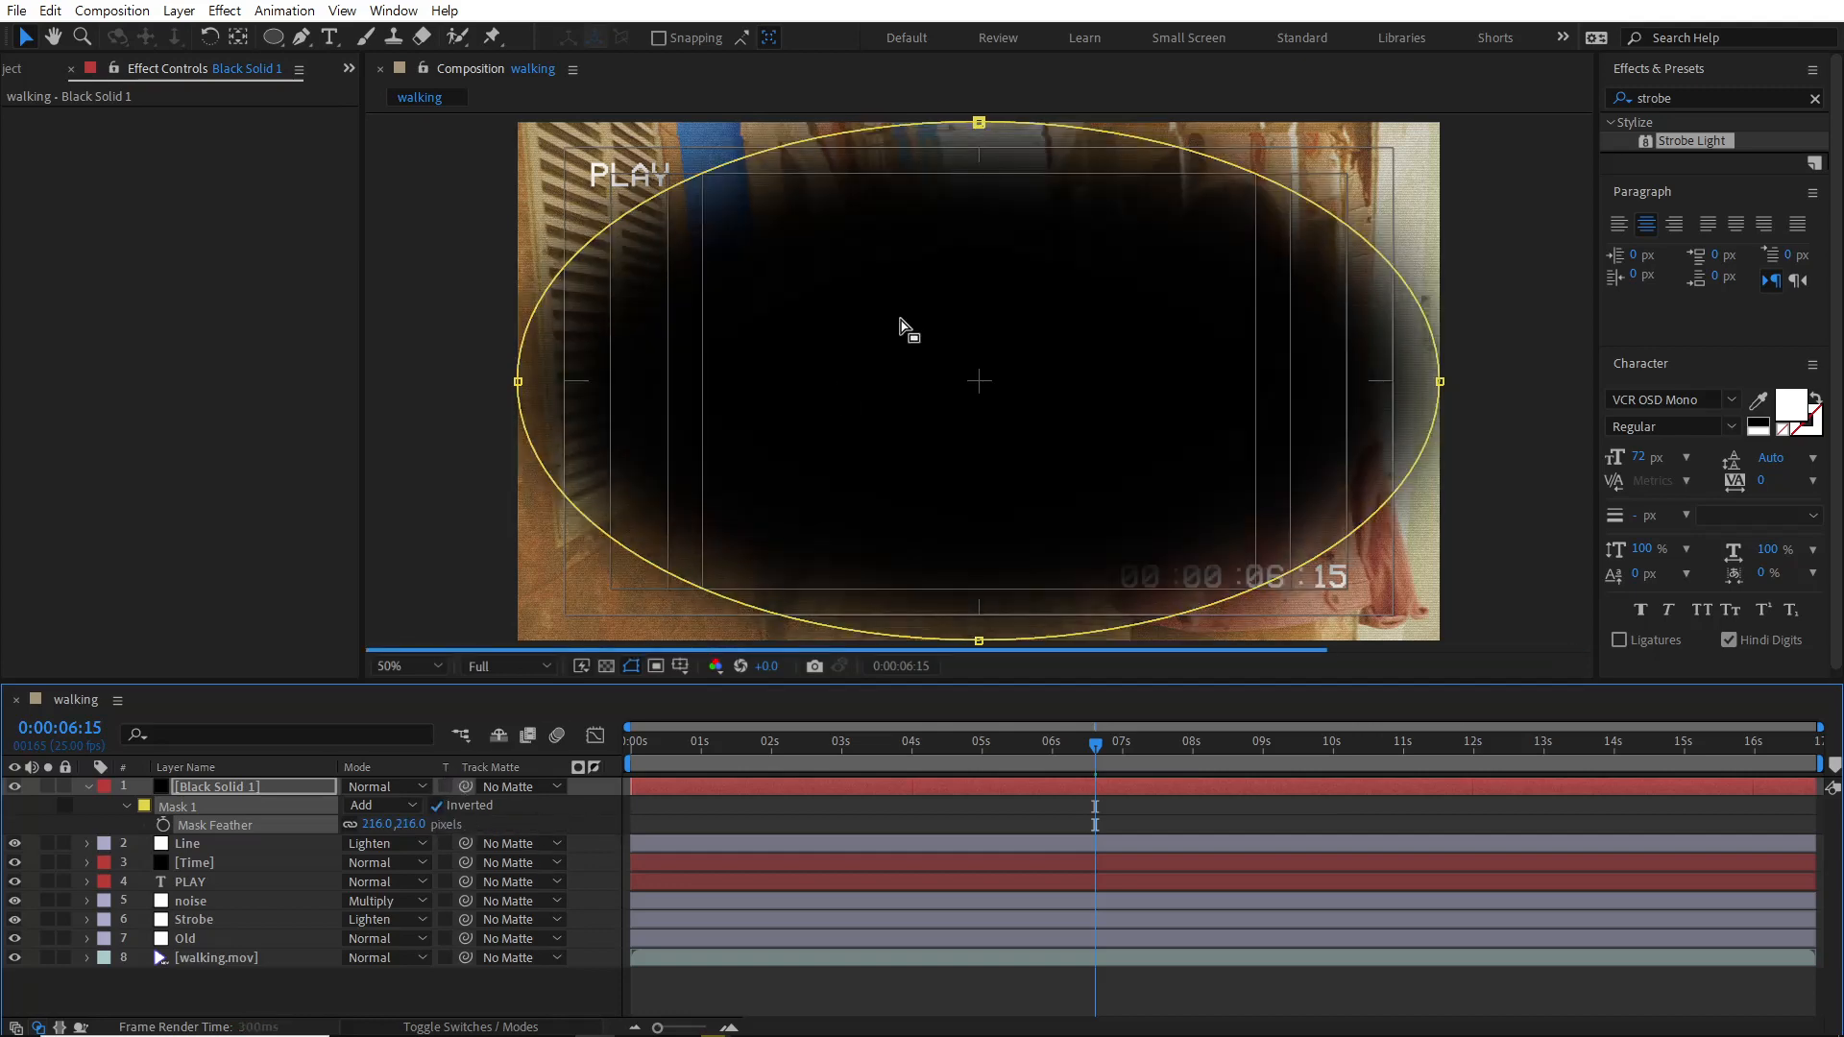
Set the black solid's opacity to 30% and compare the footage with the vignette hidden and shown.
{"action": "left_click", "coordinate": [307, 787]}
{"action": "key", "text": "t"}
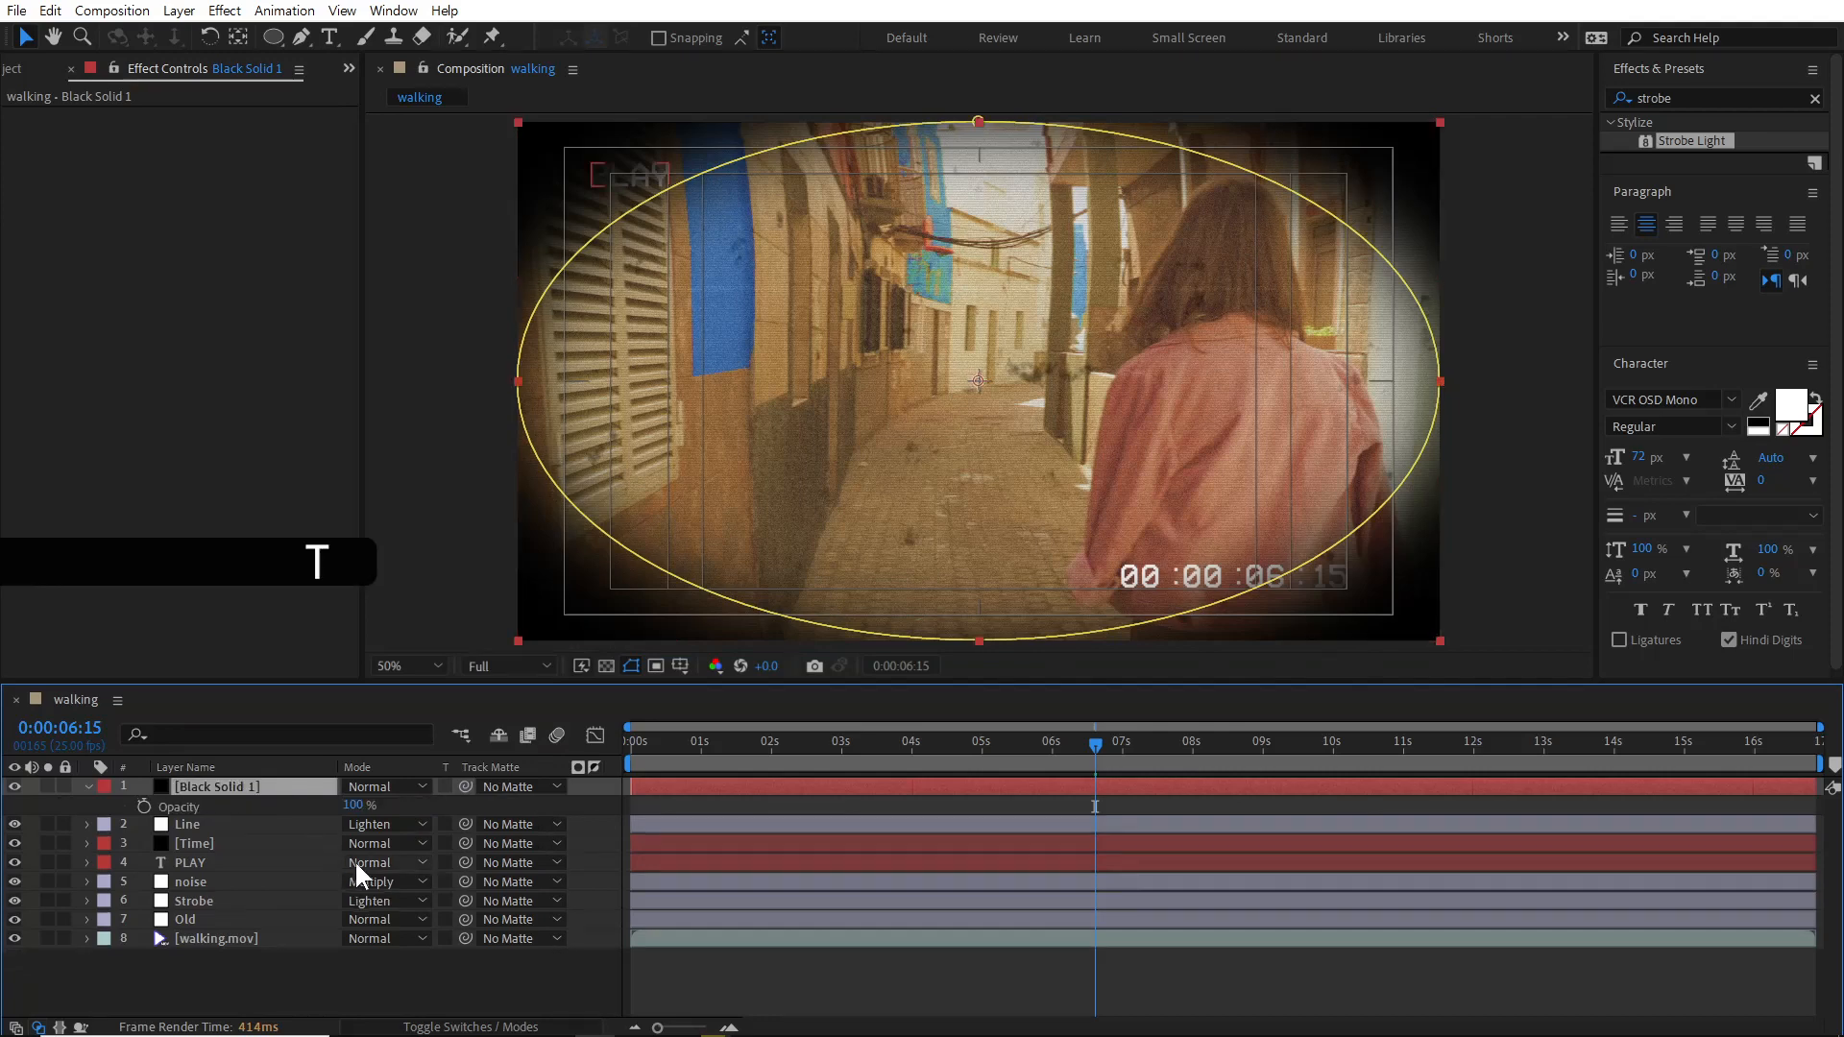
{"action": "left_click", "coordinate": [354, 805]}
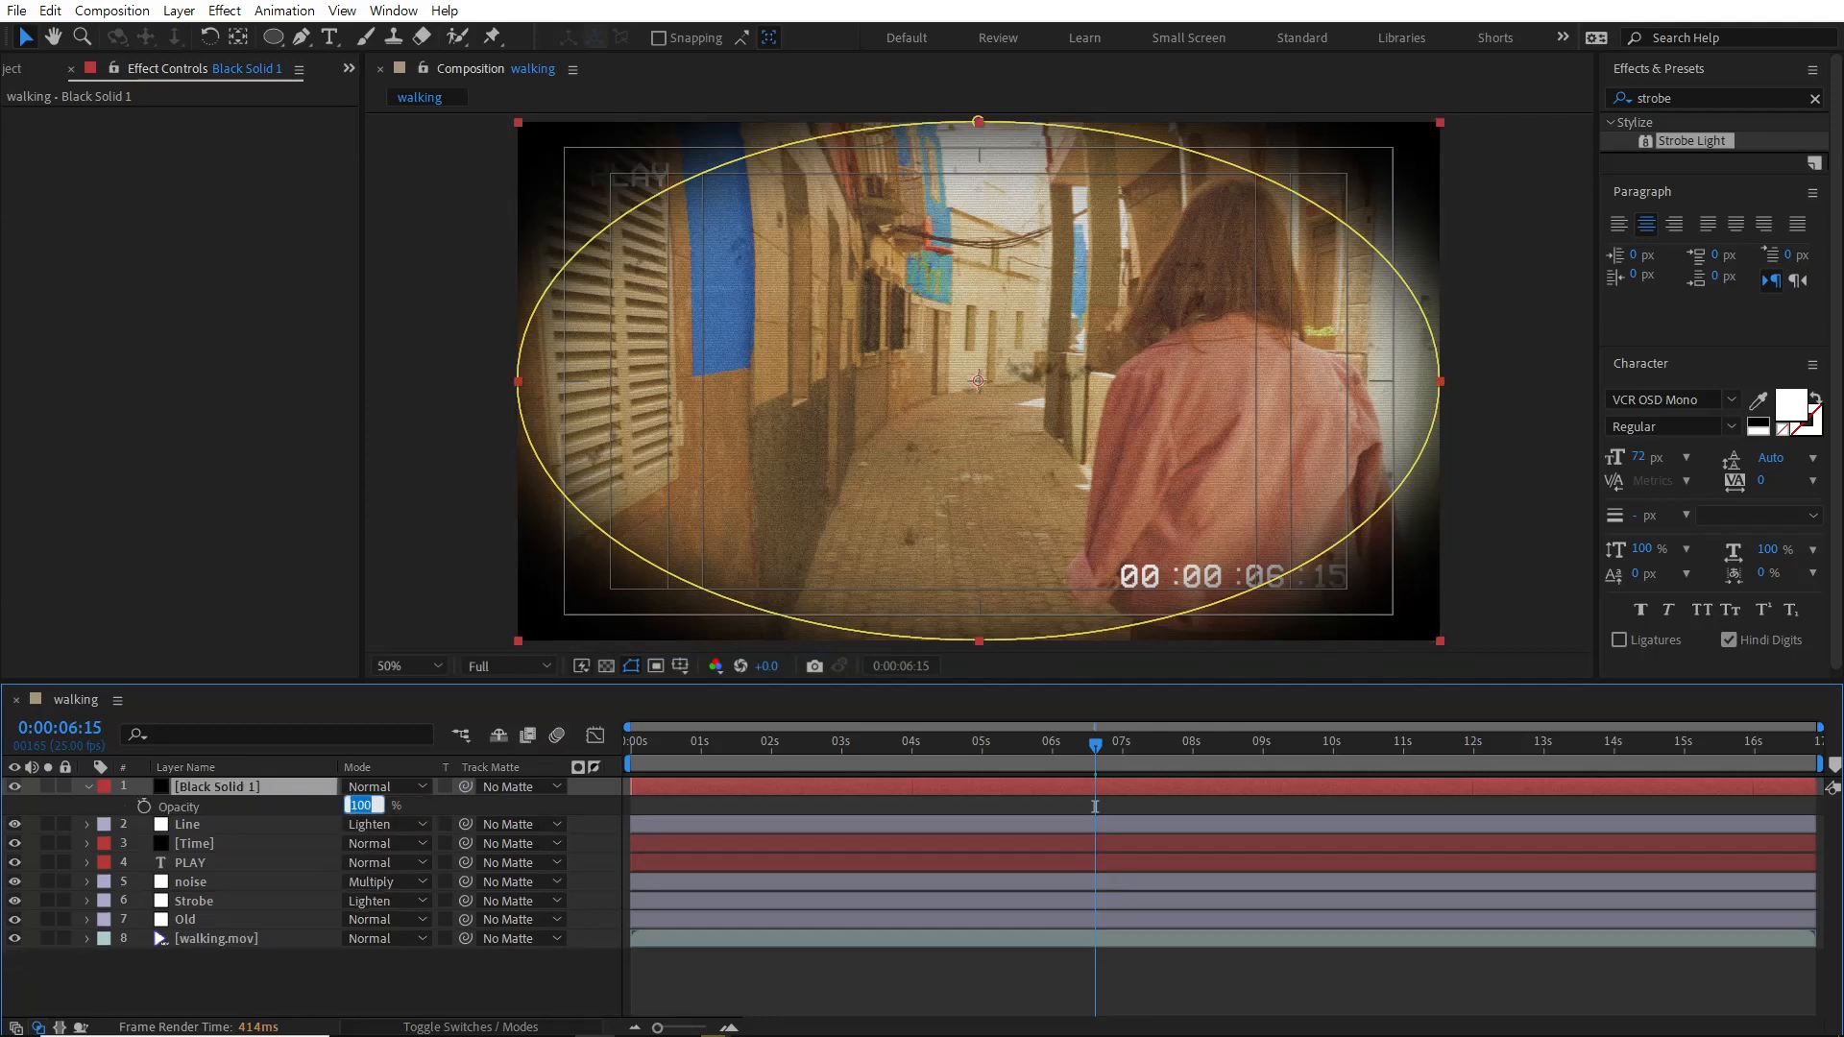
{"action": "type", "text": "30"}
{"action": "key", "text": "Return"}
{"action": "left_click", "coordinate": [402, 968]}
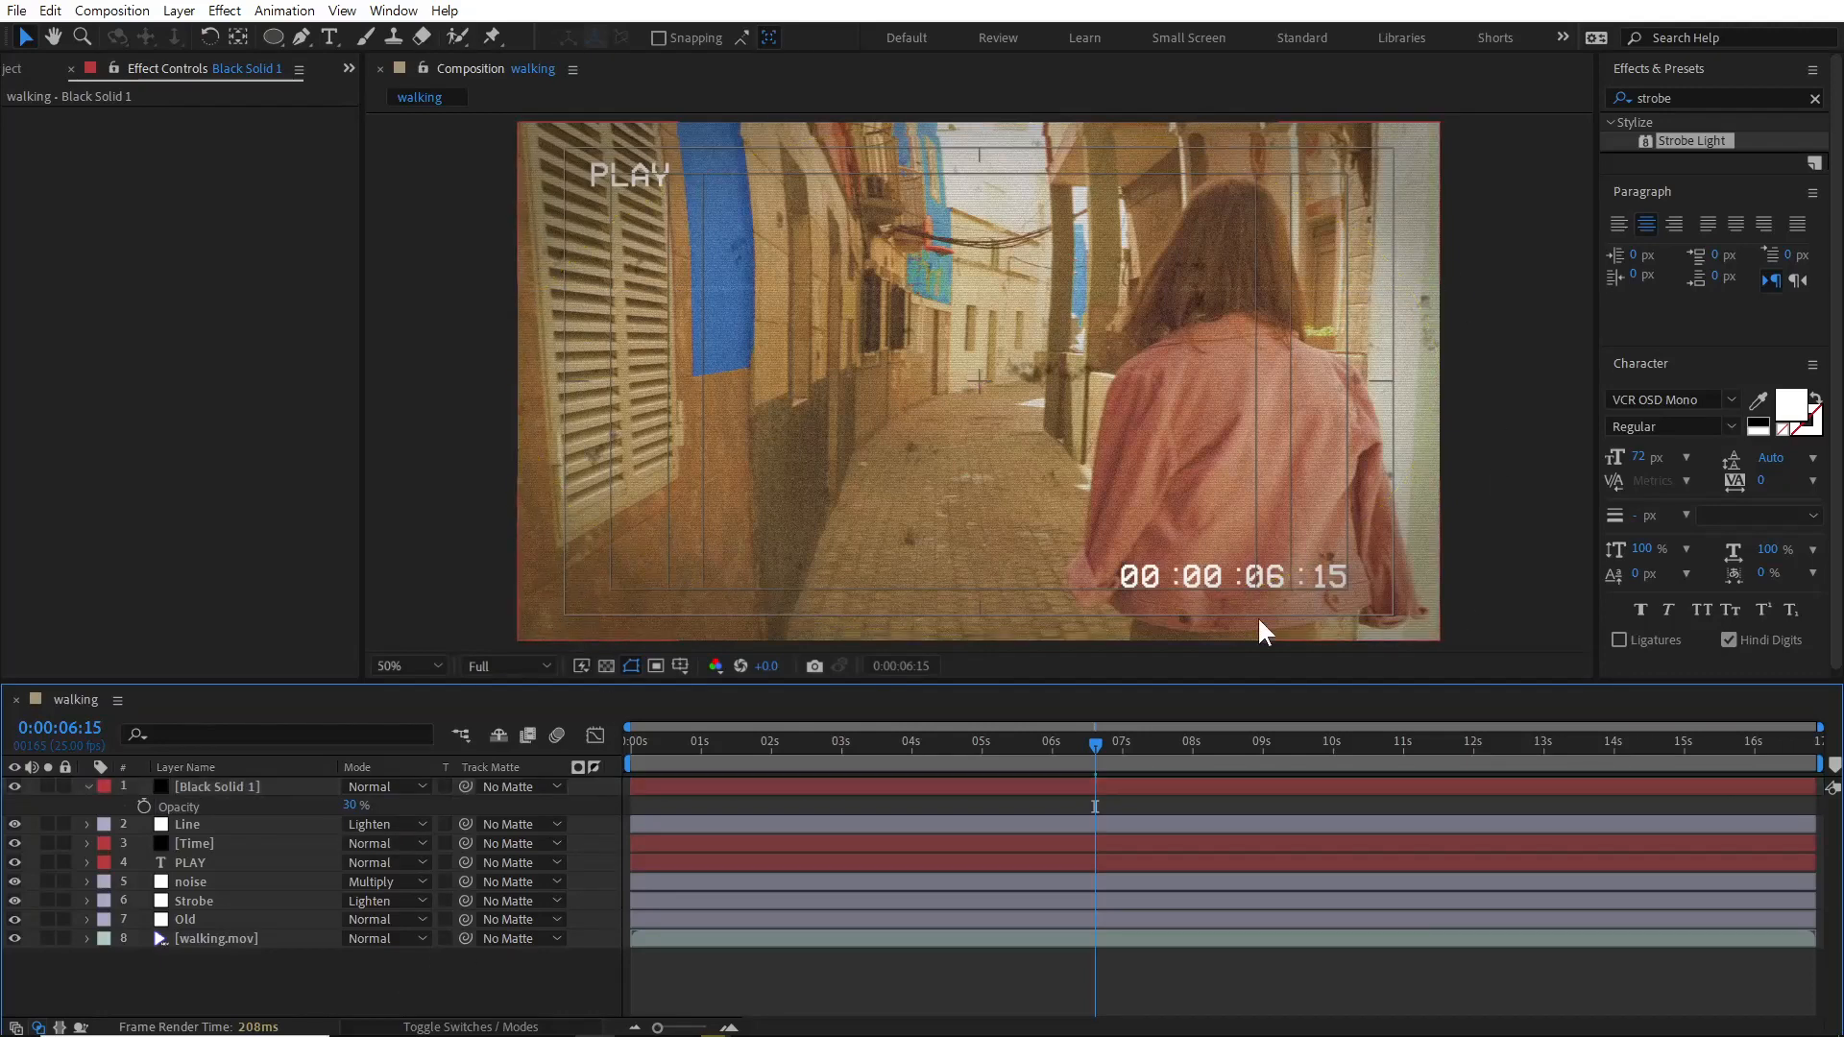
{"action": "left_click", "coordinate": [14, 788]}
{"action": "left_click", "coordinate": [15, 787]}
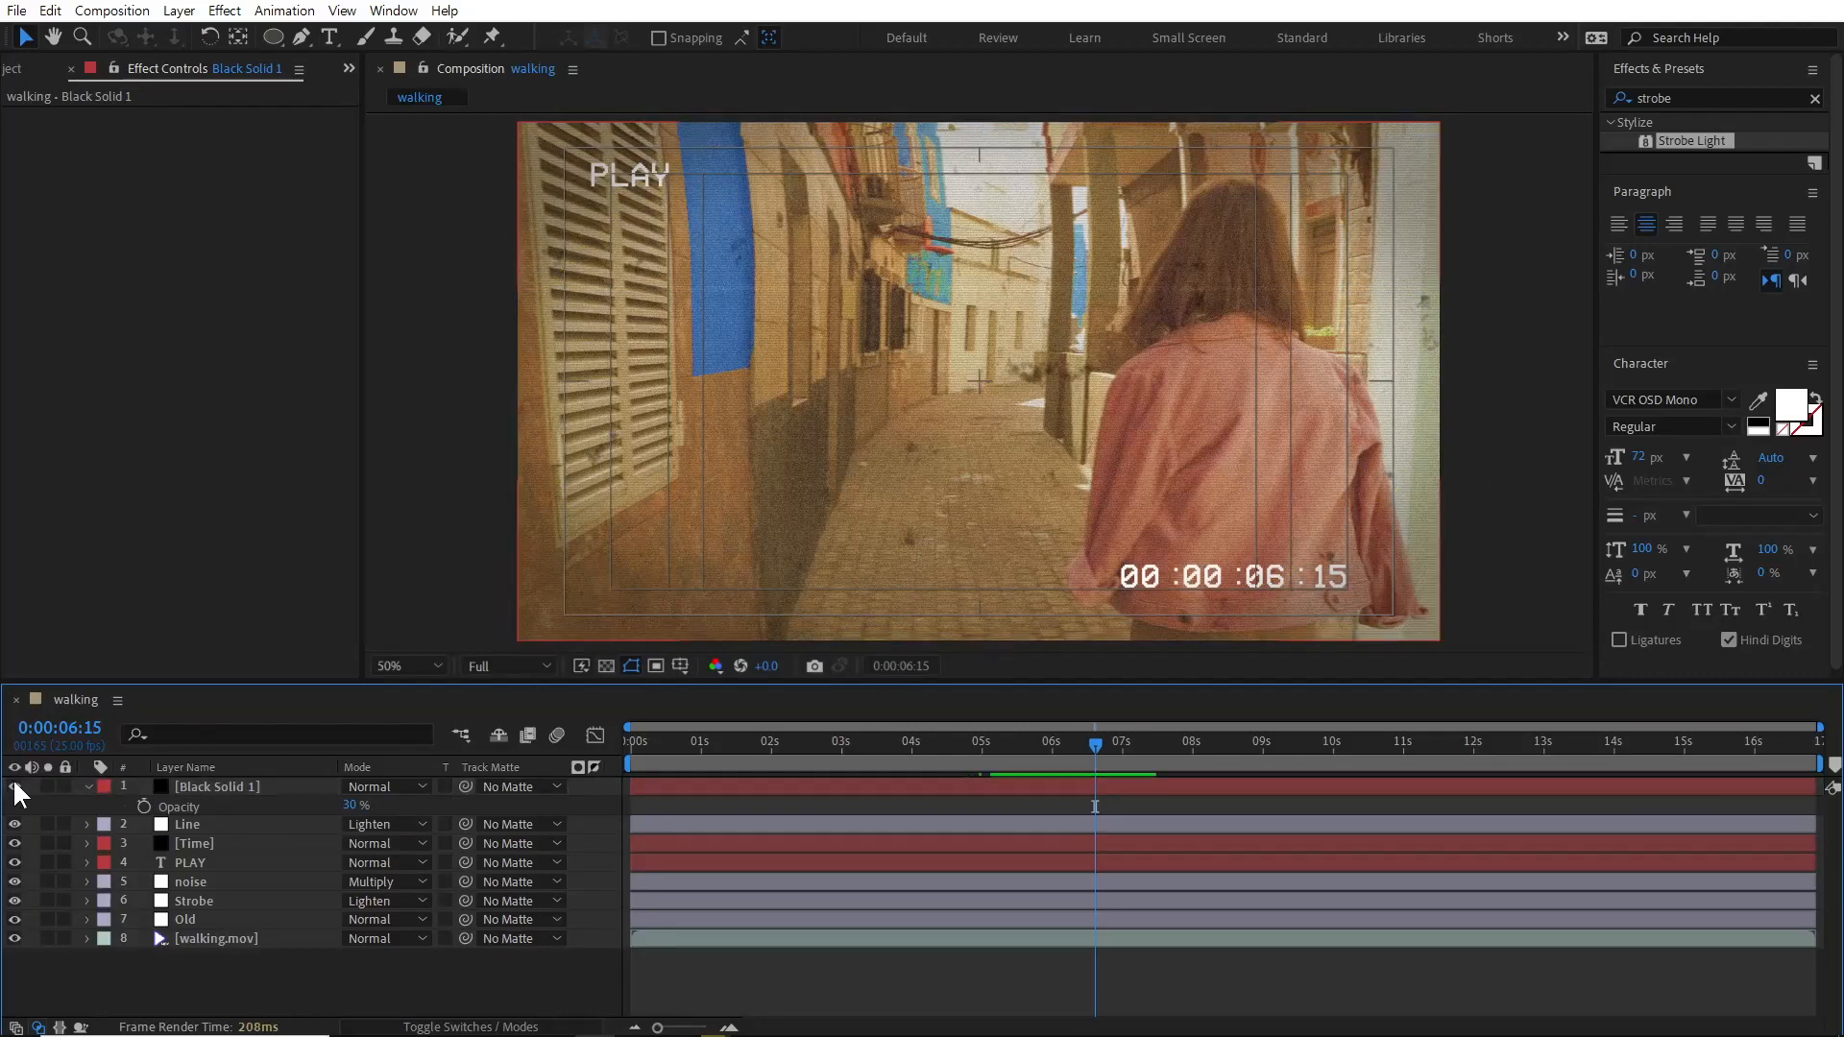
Move the Time and PLAY layers above the black solid and preview the footage up to about 9 seconds.
{"action": "left_click", "coordinate": [244, 786]}
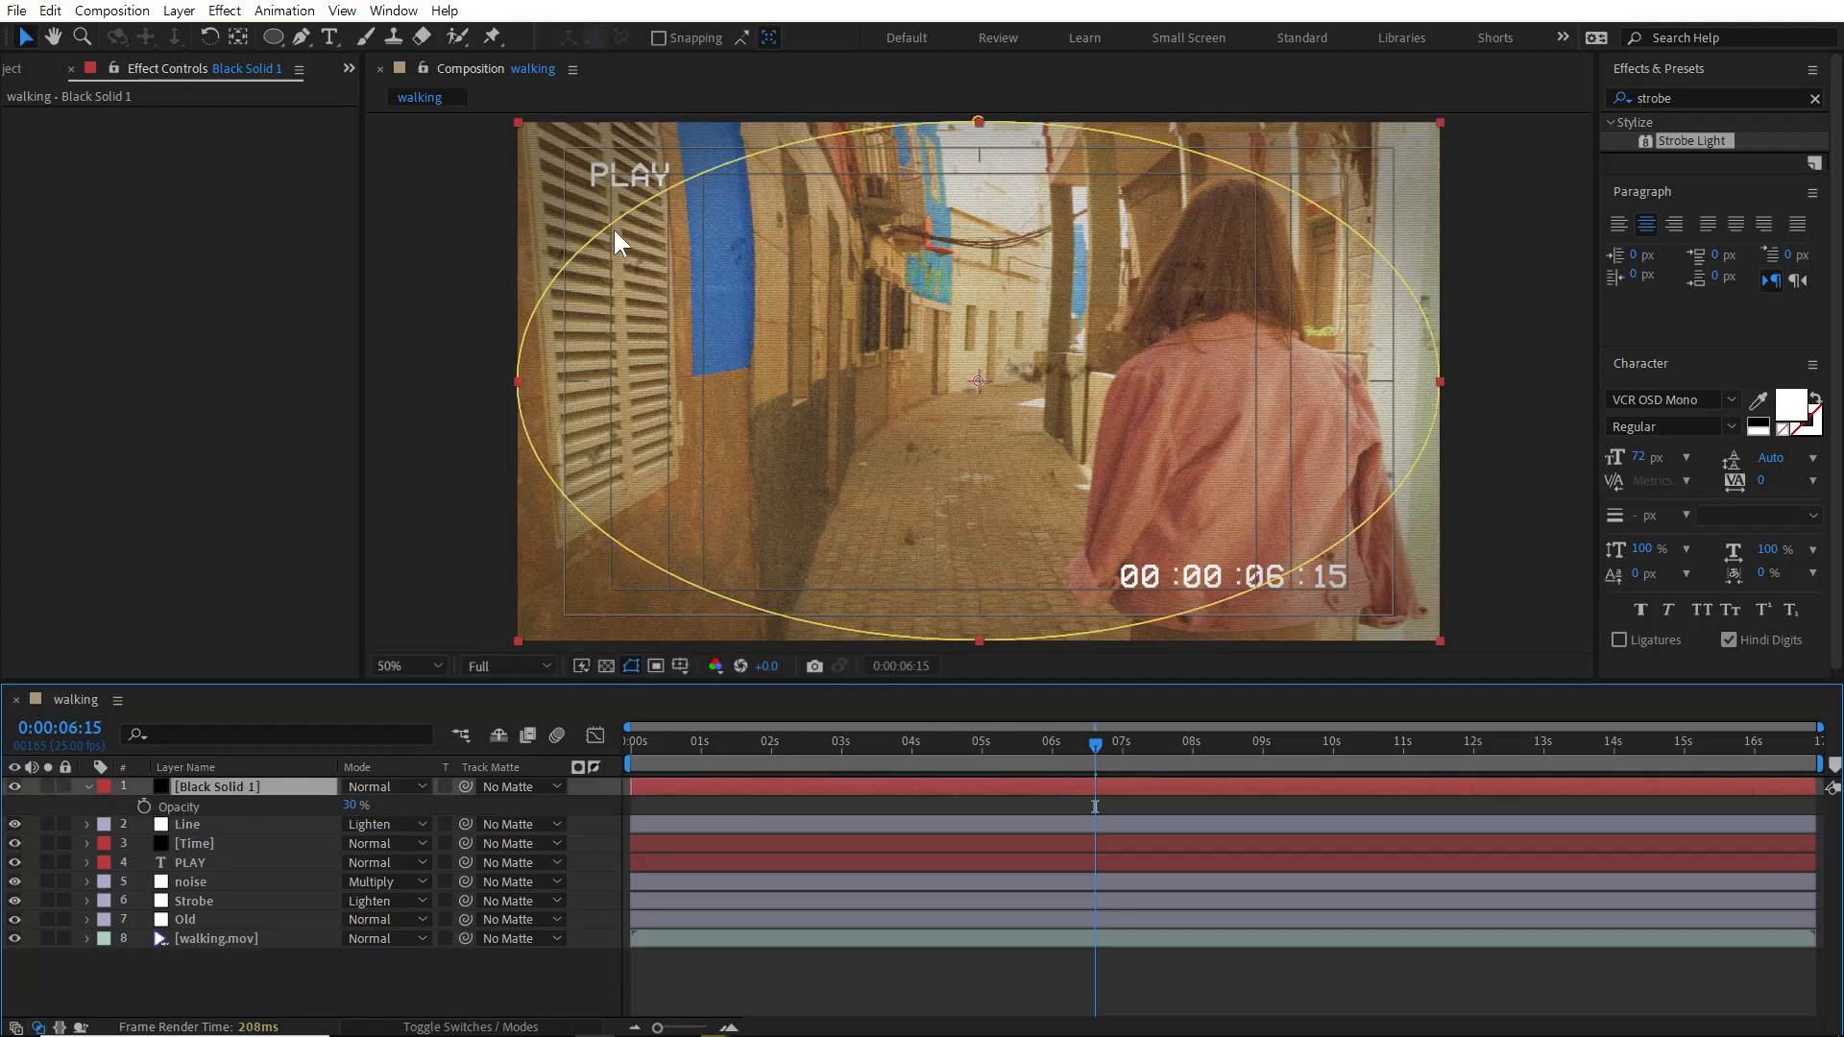
{"action": "left_click", "coordinate": [238, 844]}
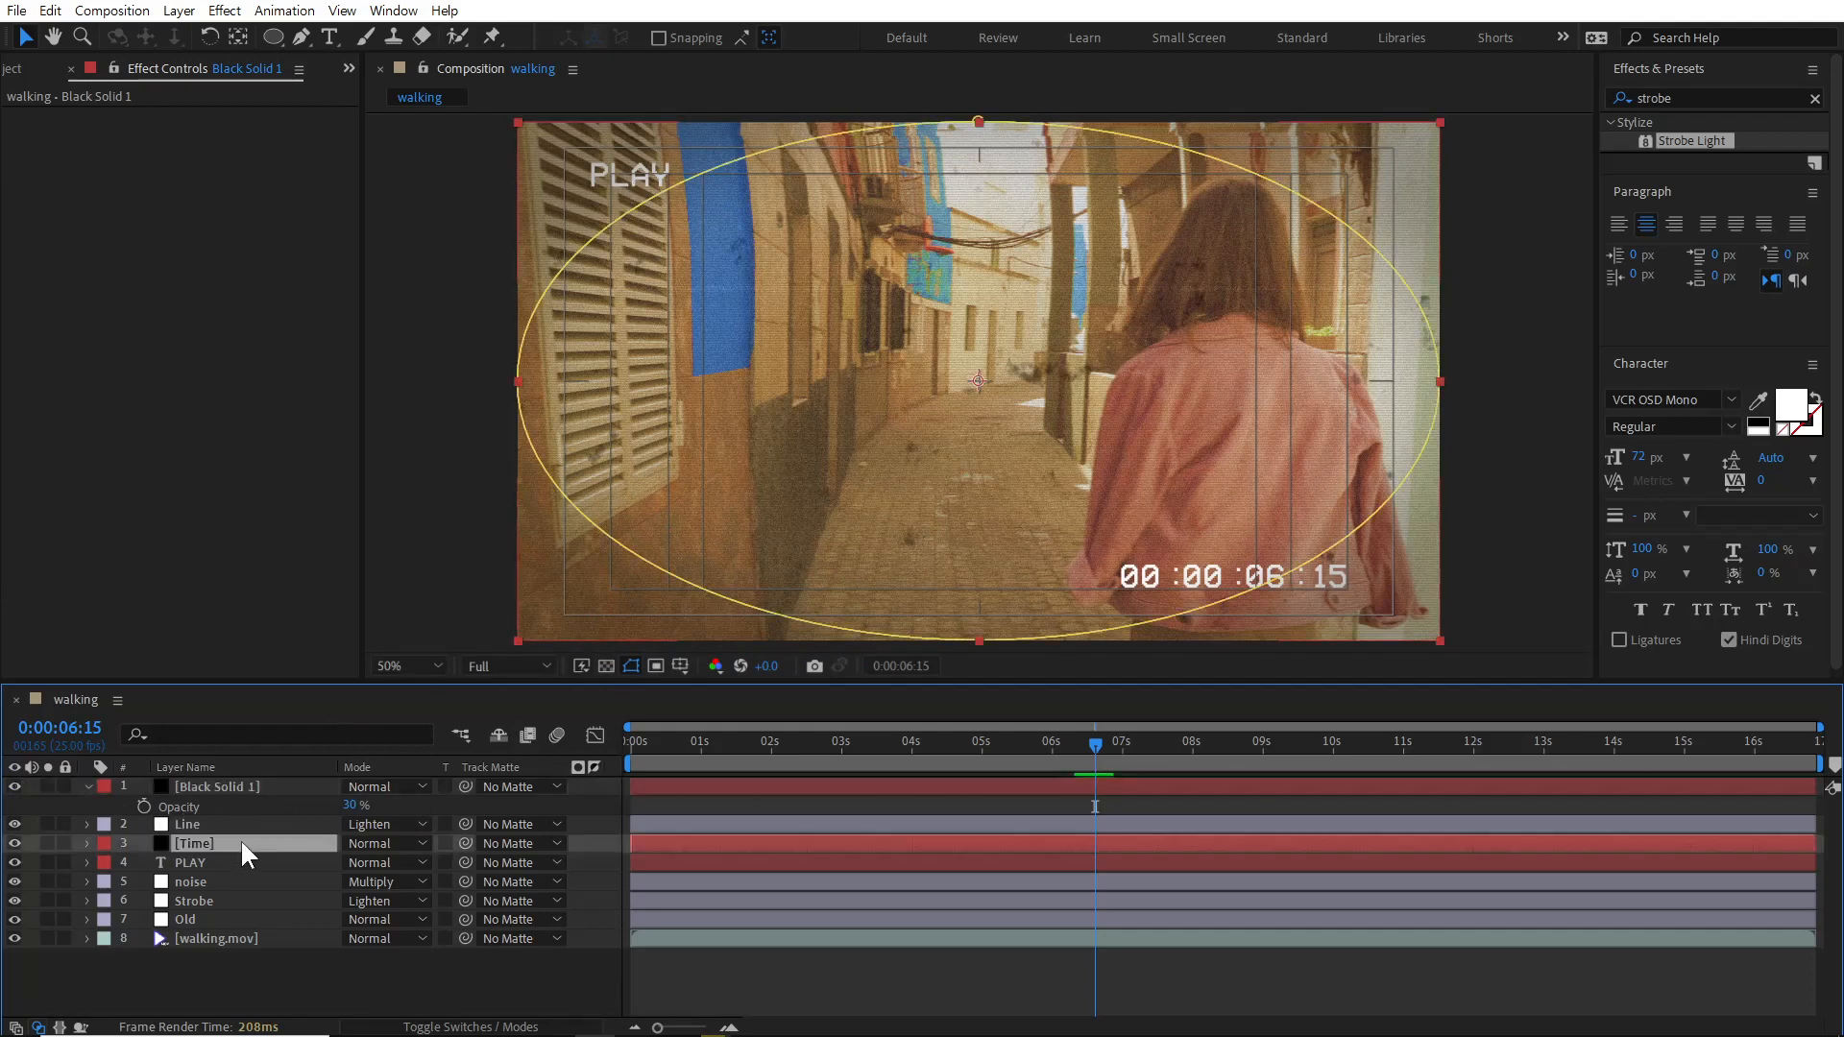
{"action": "left_click", "coordinate": [232, 860], "text": "ctrl"}
{"action": "left_click_drag", "start_coordinate": [256, 841], "coordinate": [263, 781]}
{"action": "left_click", "coordinate": [419, 947]}
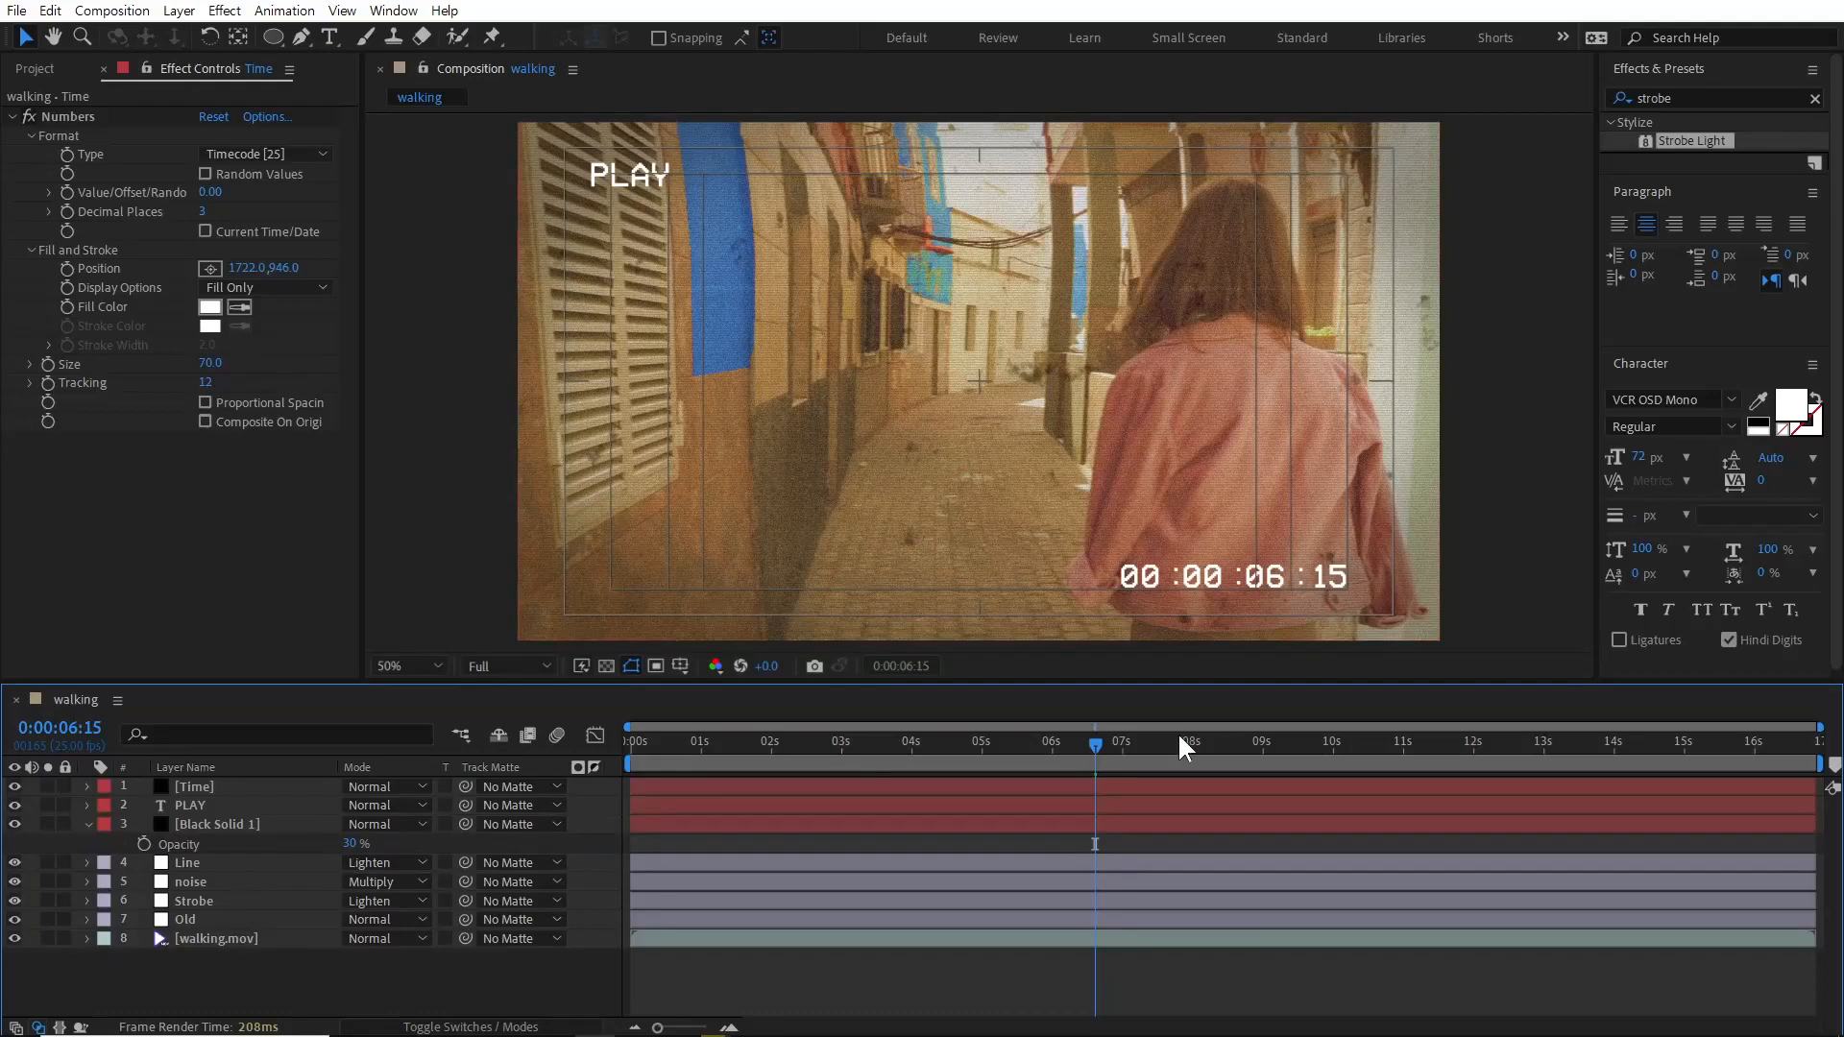
{"action": "left_click_drag", "start_coordinate": [1140, 736], "coordinate": [1266, 747]}
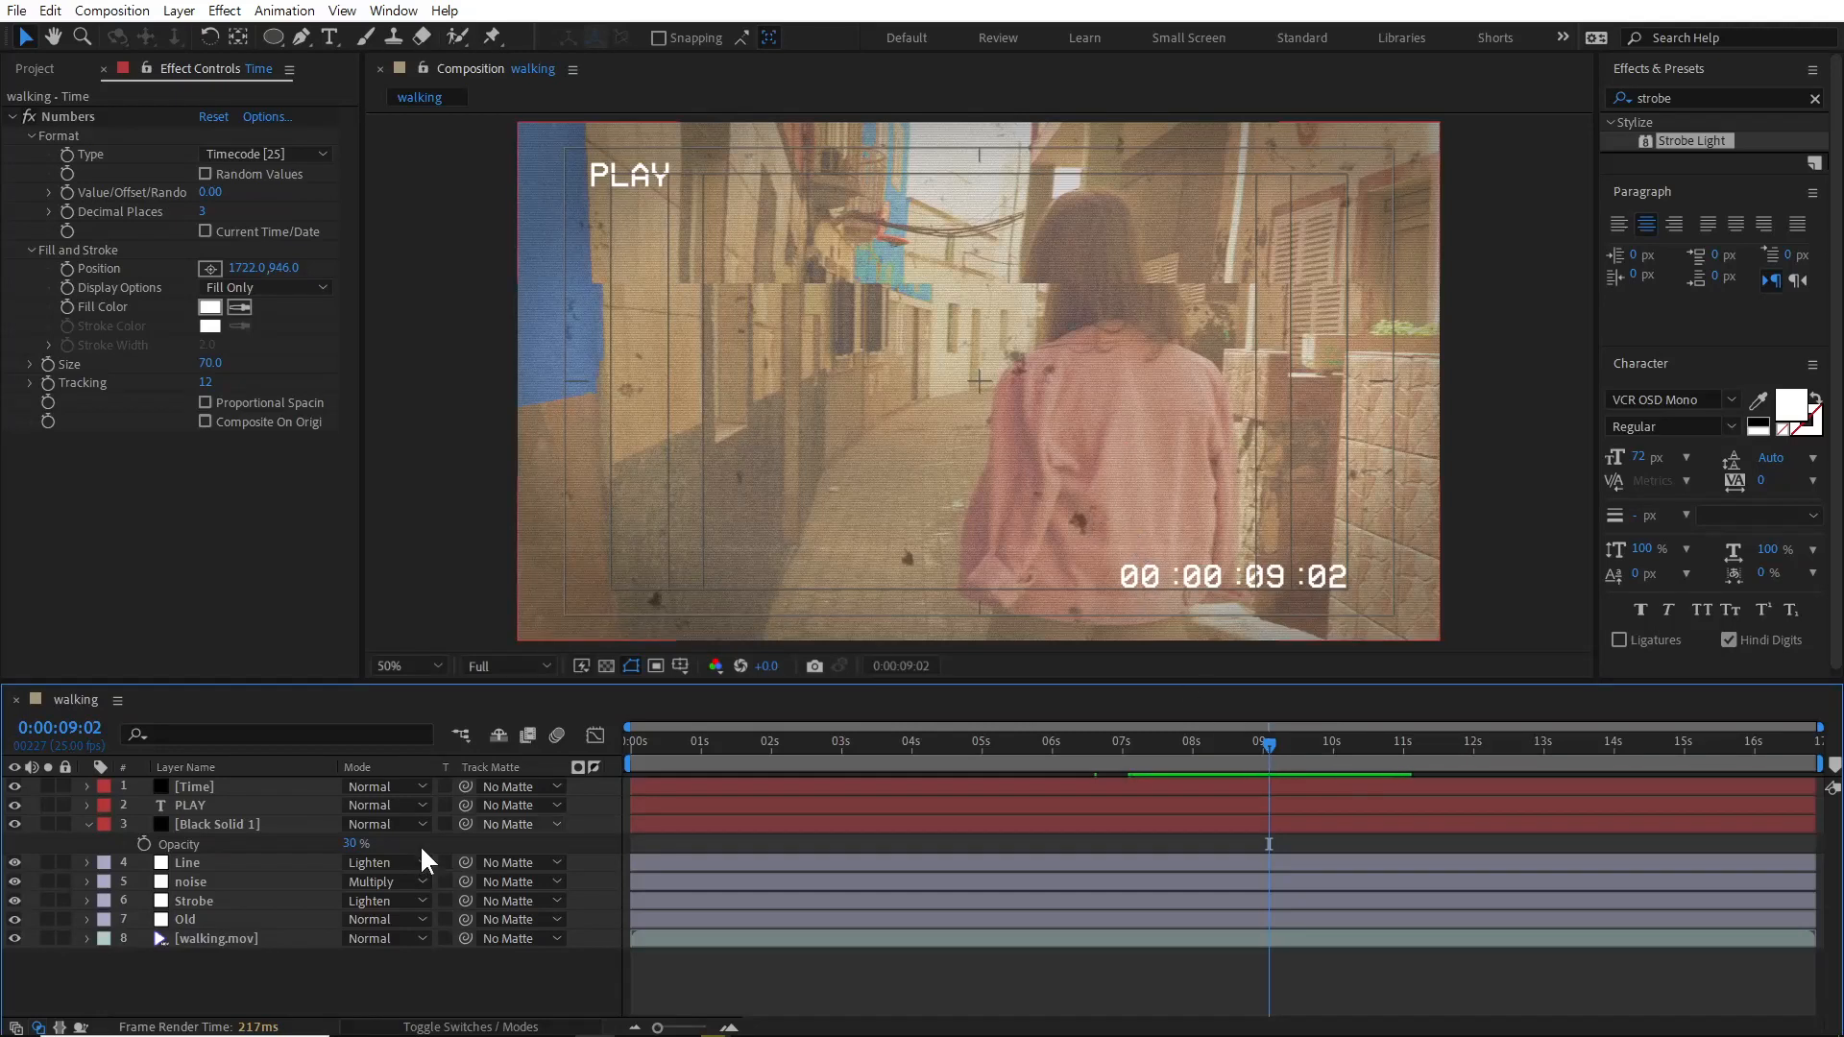
Apply the Immersive Video effect VR Digital Glitch to the walking.mov layer and solo that layer.
{"action": "left_click", "coordinate": [243, 935]}
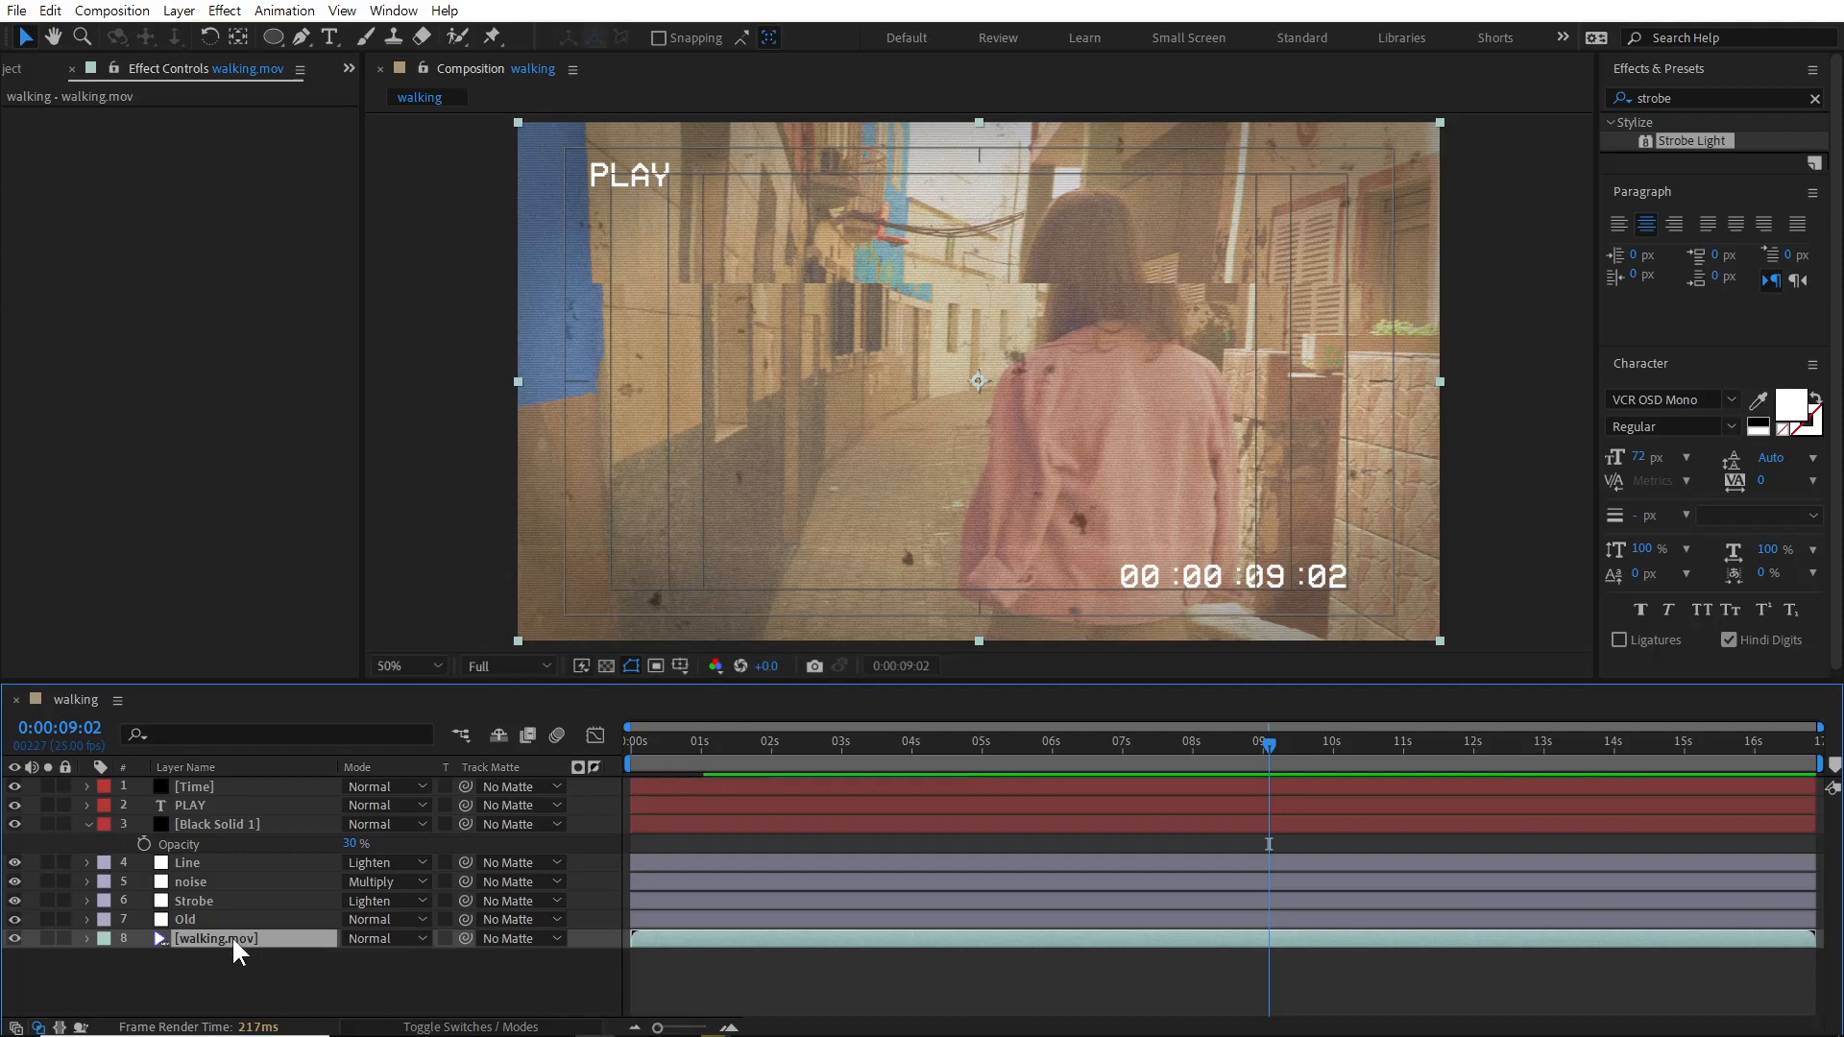
{"action": "right_click", "coordinate": [236, 936]}
{"action": "mouse_move", "coordinate": [303, 655]}
{"action": "mouse_move", "coordinate": [647, 383]}
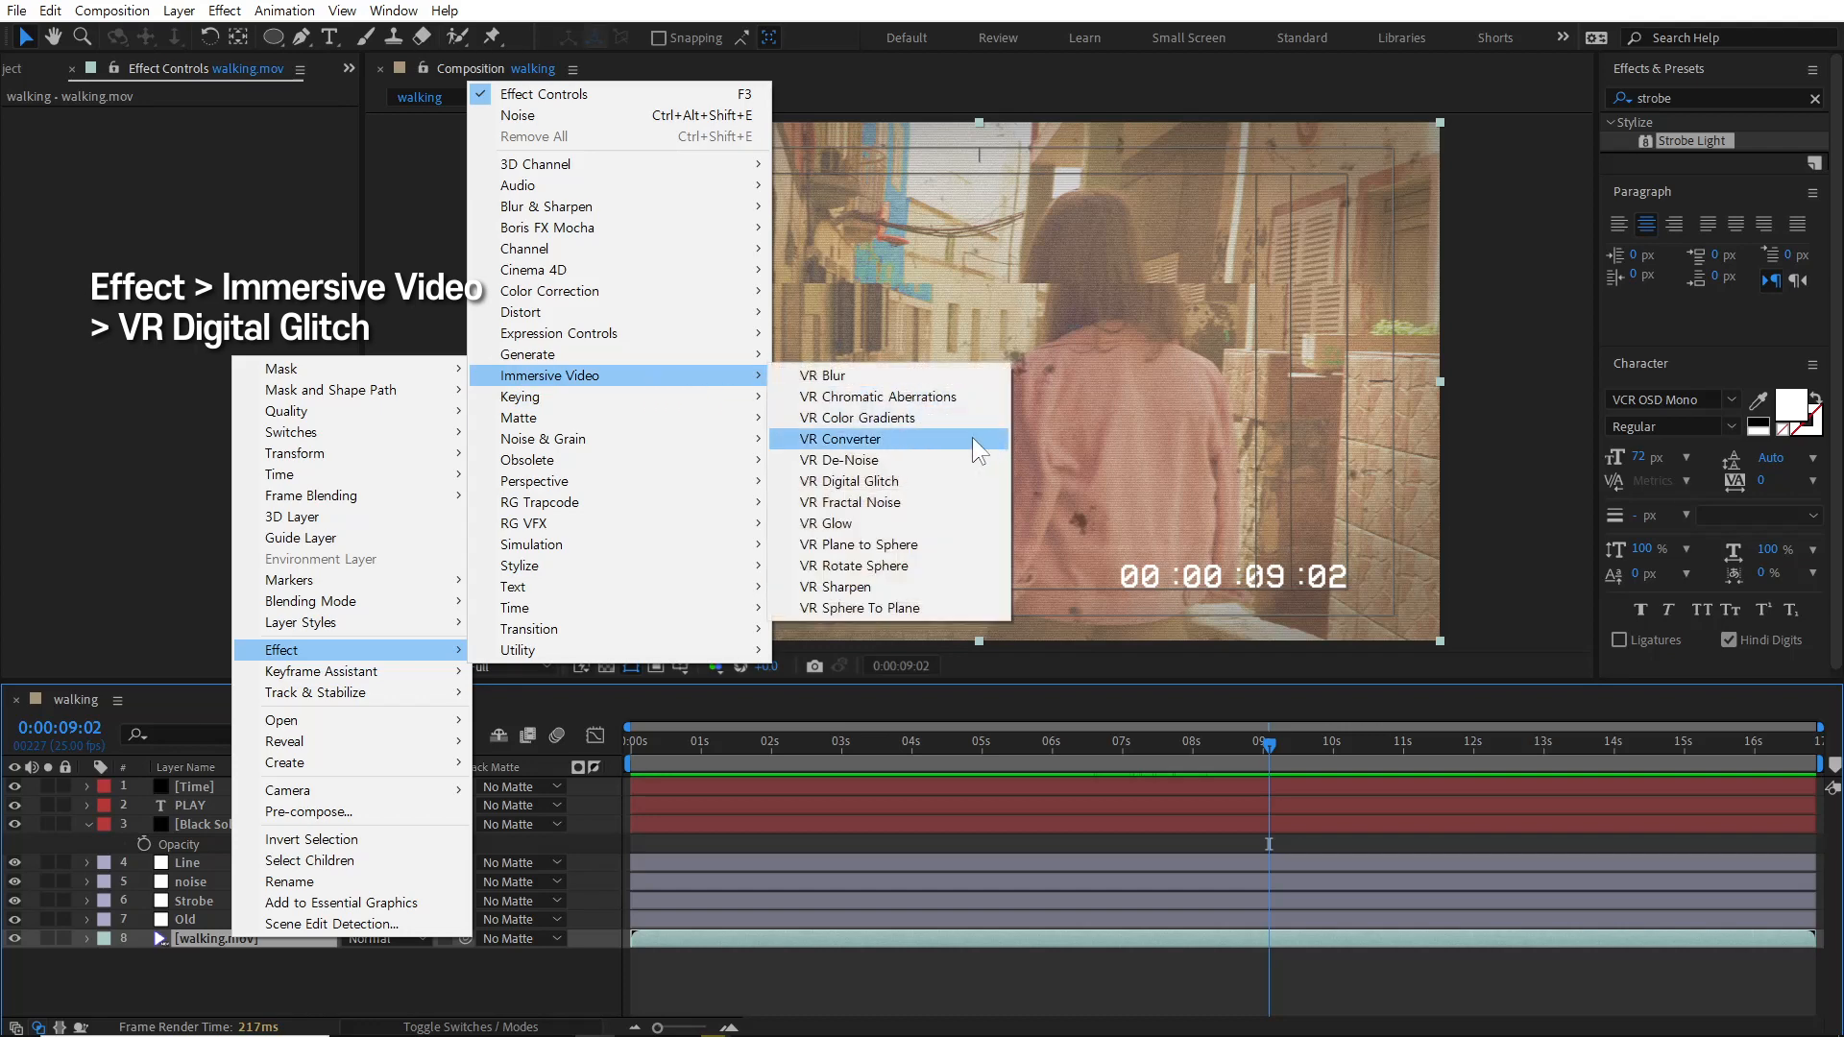
{"action": "left_click", "coordinate": [942, 480]}
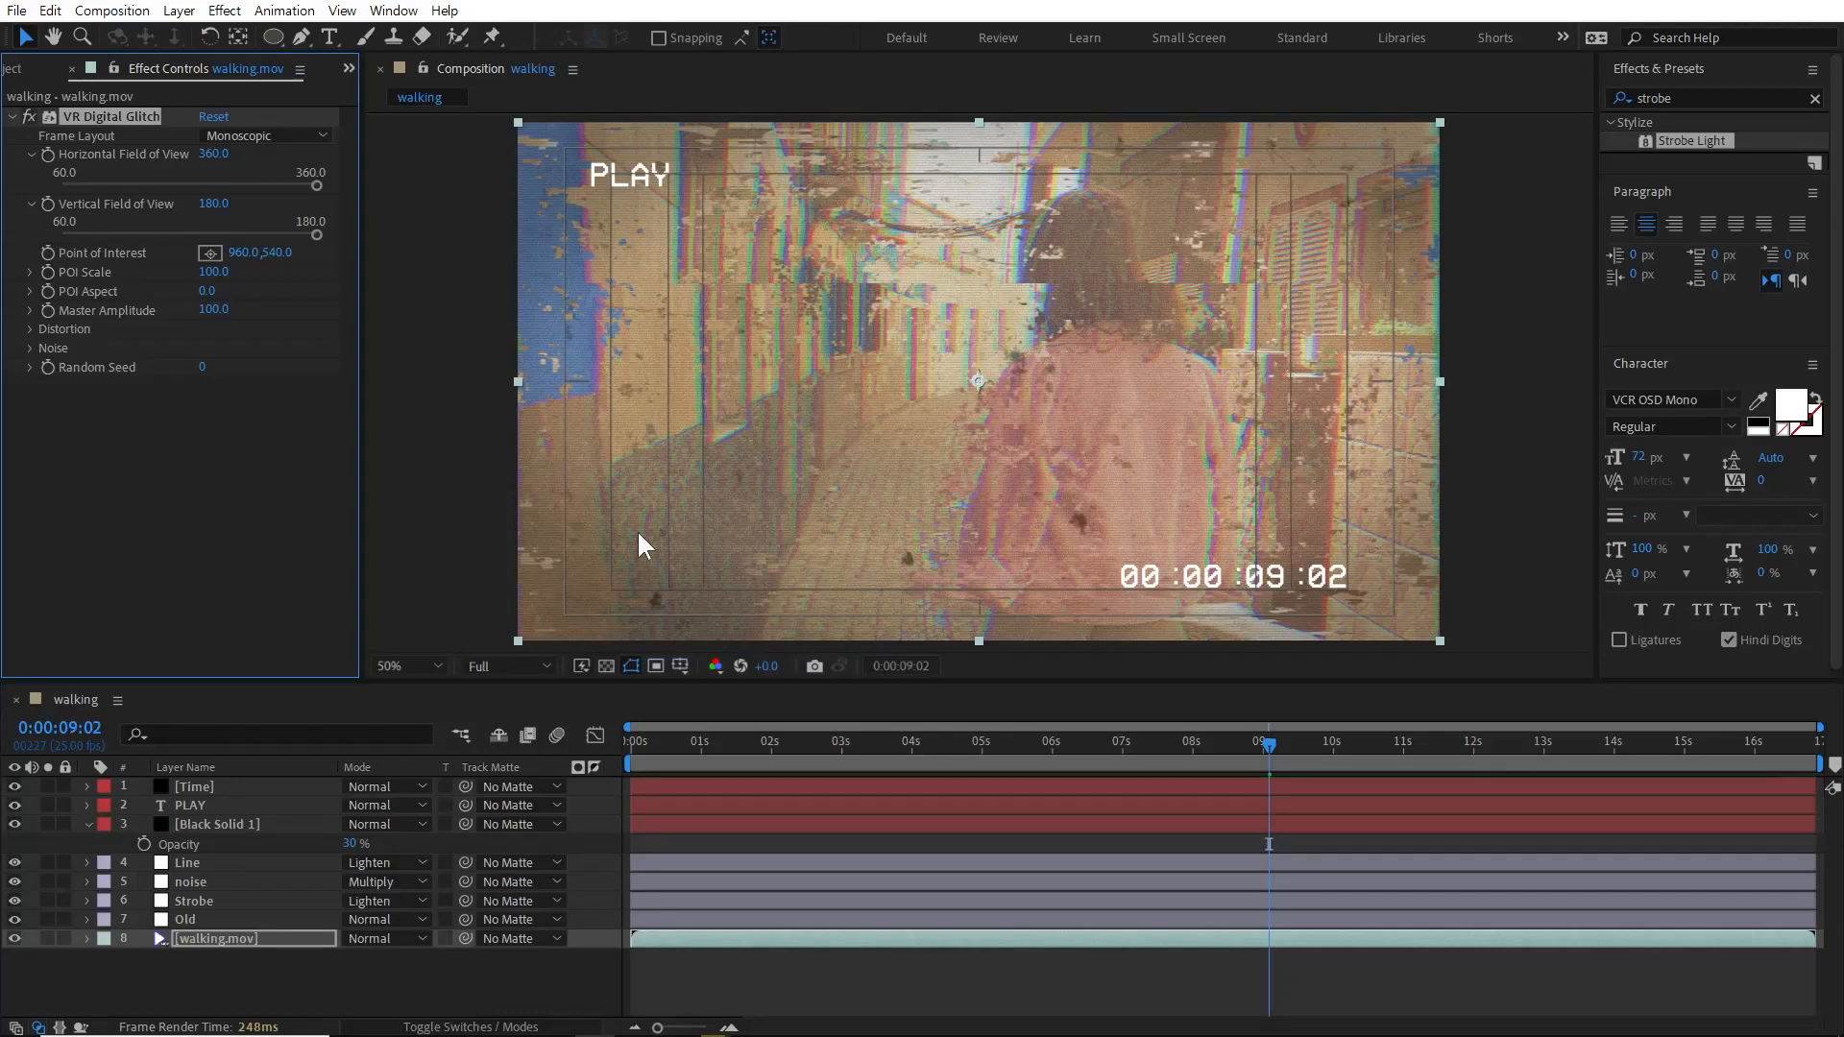
{"action": "left_click", "coordinate": [46, 938]}
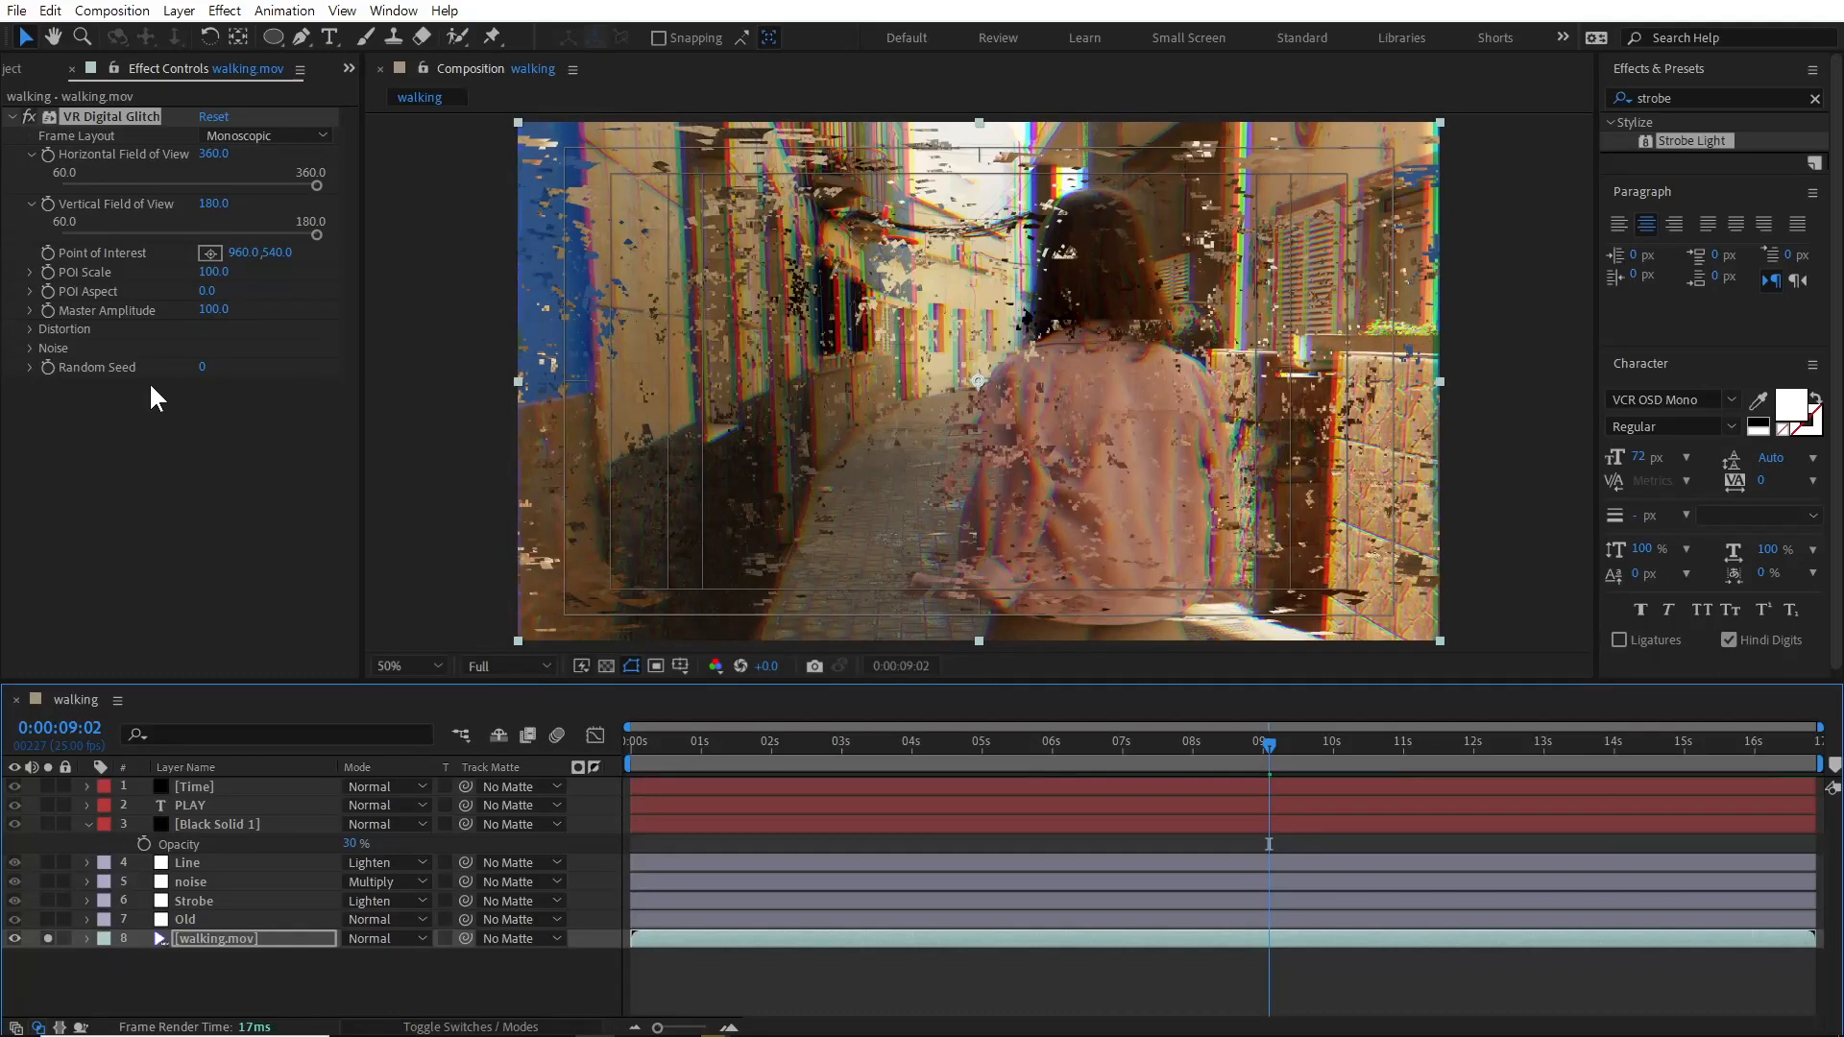
Set the Distortion Rate of VR Digital Glitch to 0 in its Distortion settings.
{"action": "left_click", "coordinate": [30, 328]}
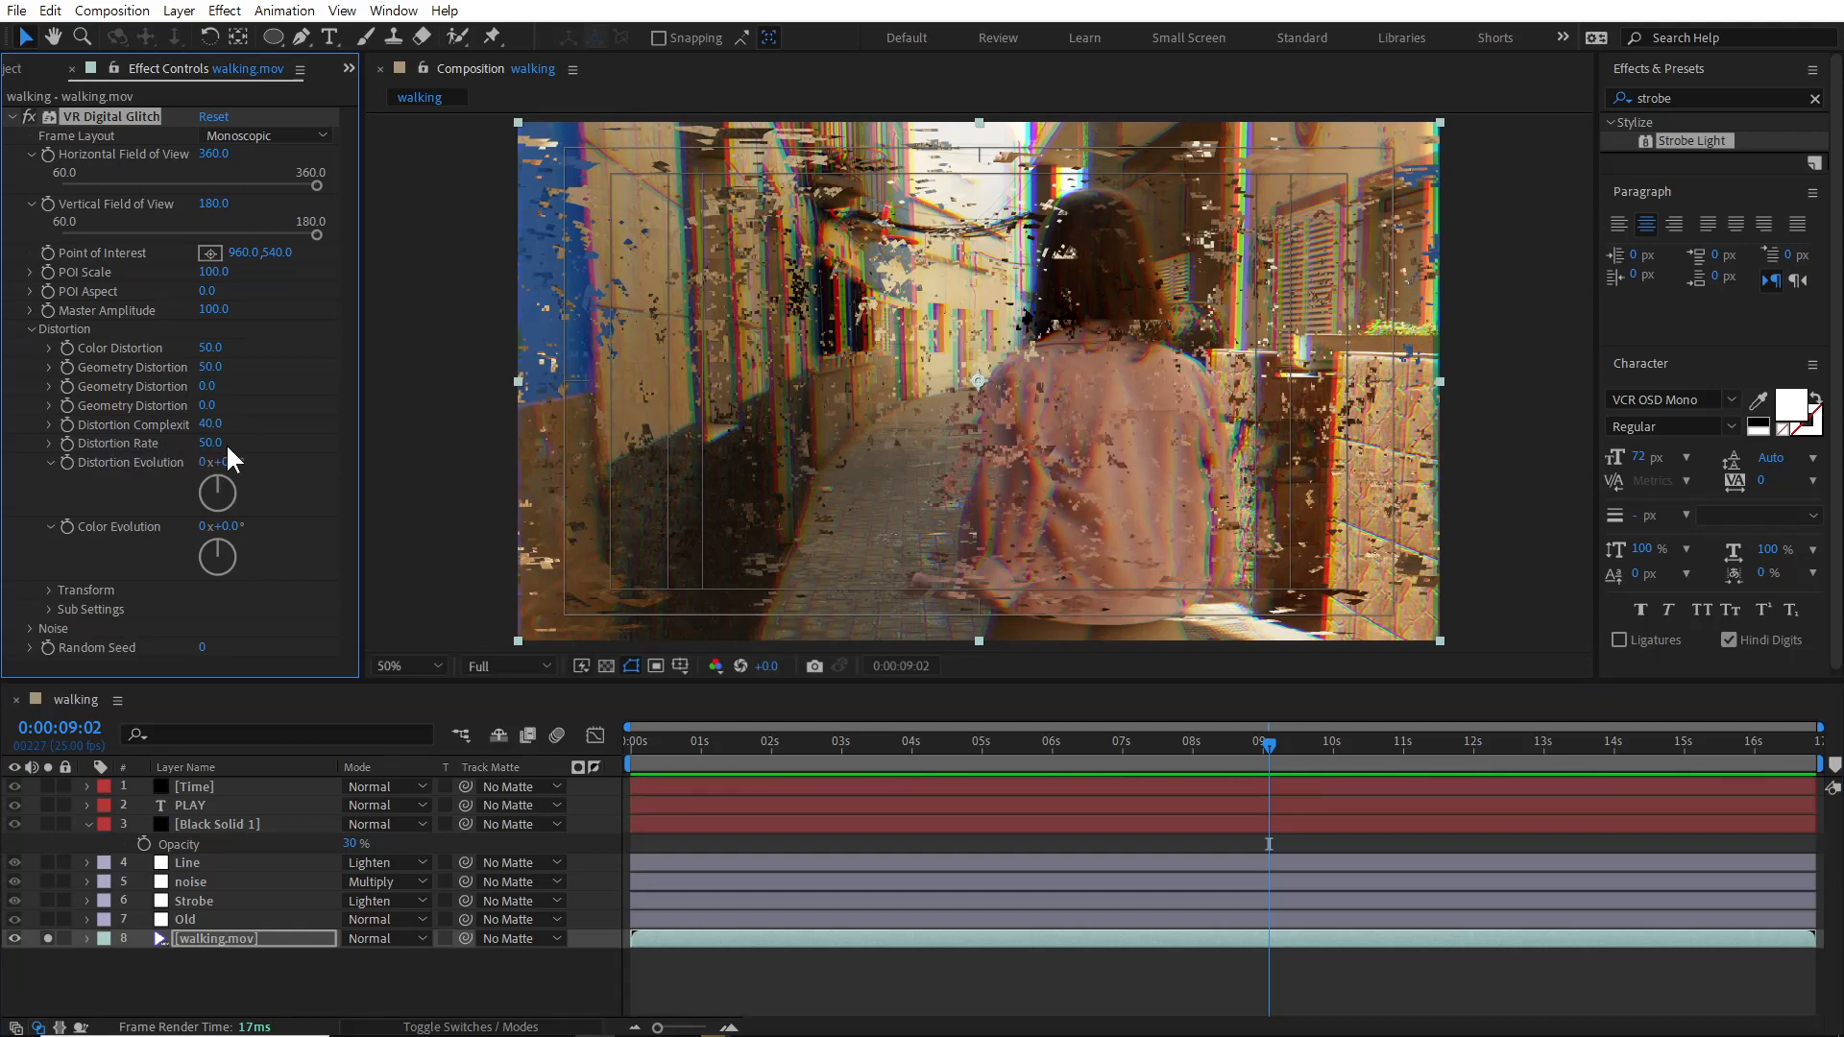
{"action": "left_click", "coordinate": [211, 443]}
{"action": "type", "text": "0"}
{"action": "key", "text": "Return"}
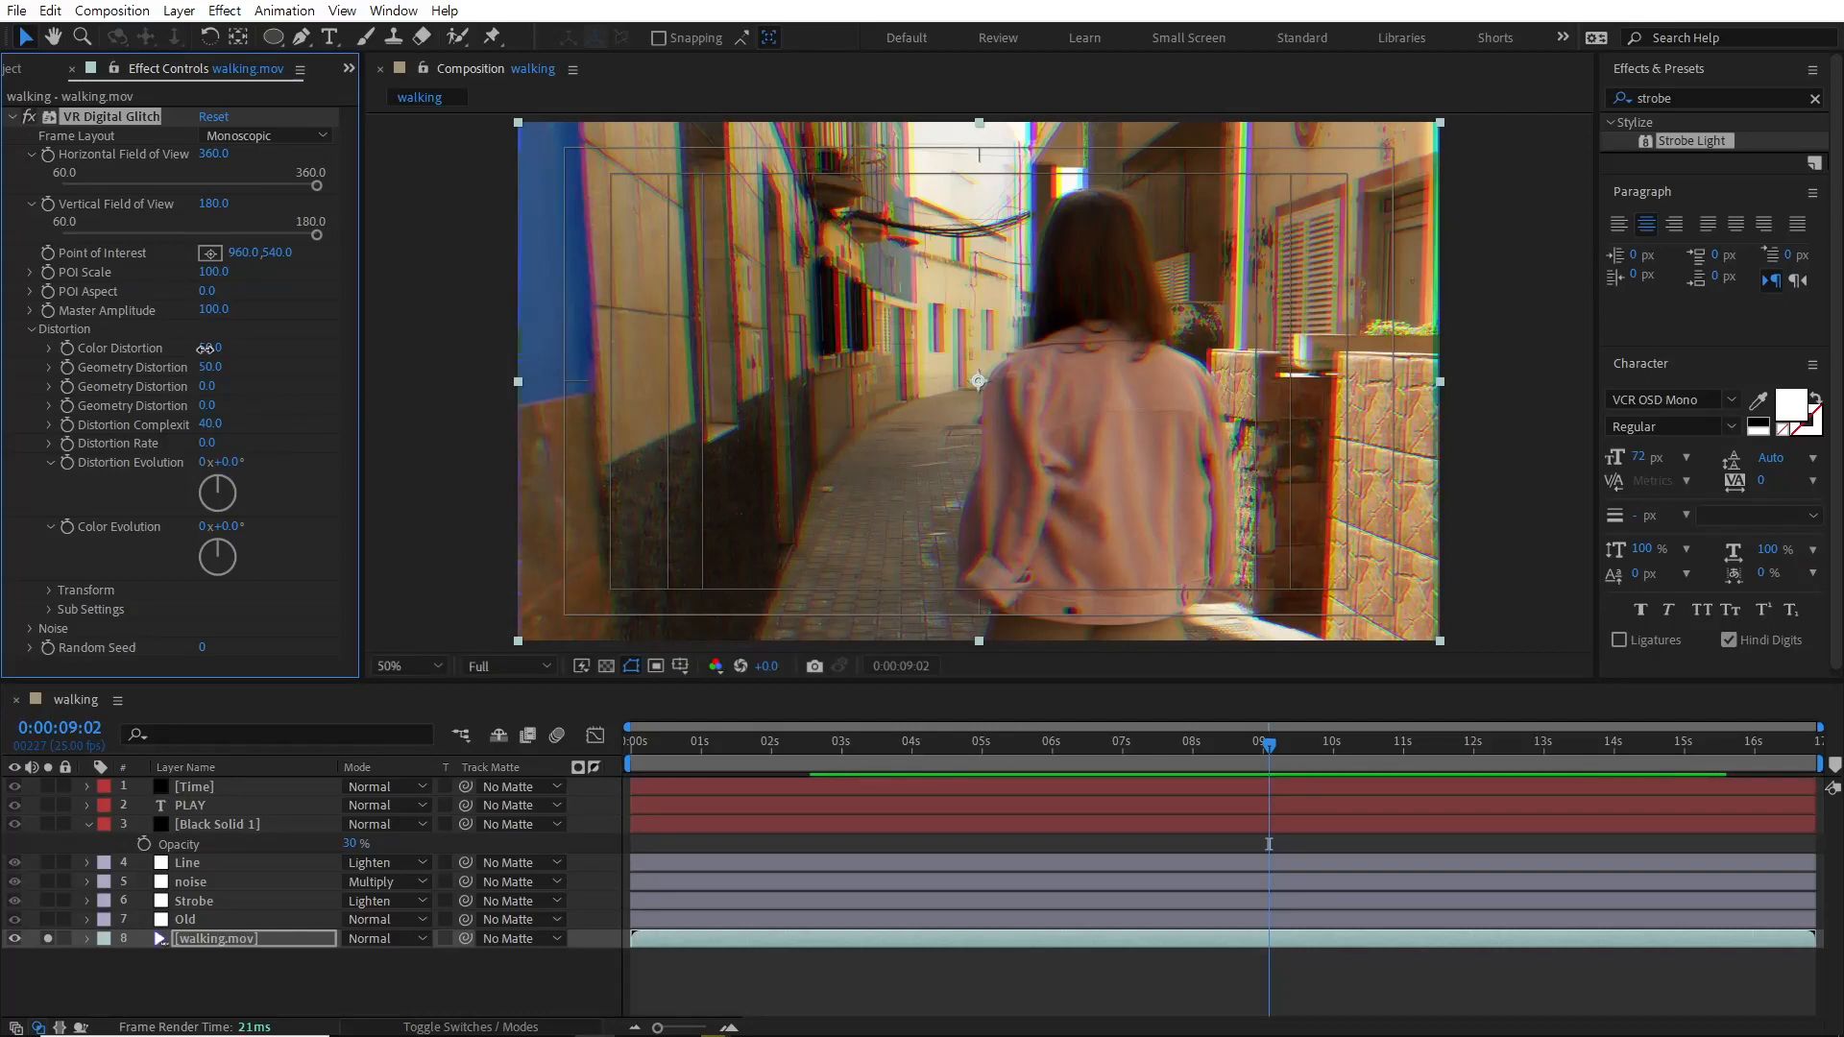
Try a Color Distortion of 100 in VR Digital Glitch and reset it to 50.
{"action": "left_click_drag", "start_coordinate": [204, 349], "coordinate": [272, 351]}
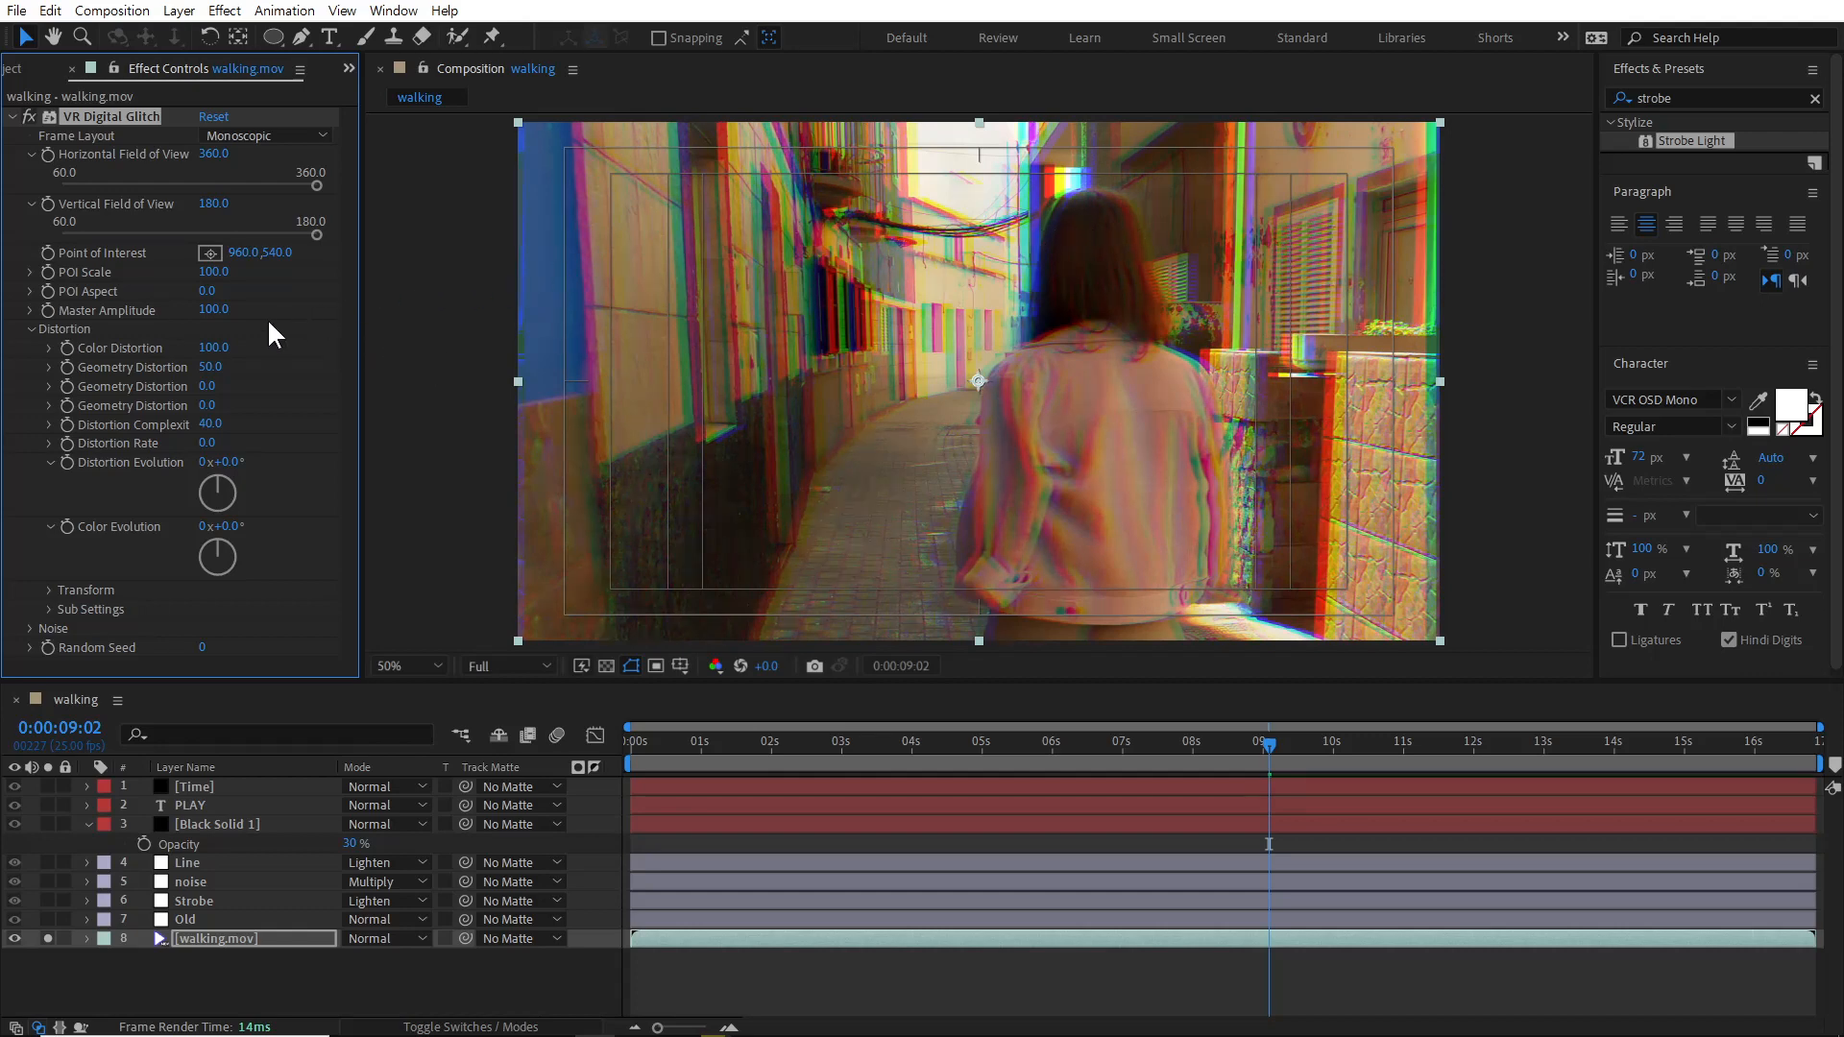
{"action": "left_click", "coordinate": [213, 347]}
{"action": "type", "text": "50"}
{"action": "key", "text": "Return"}
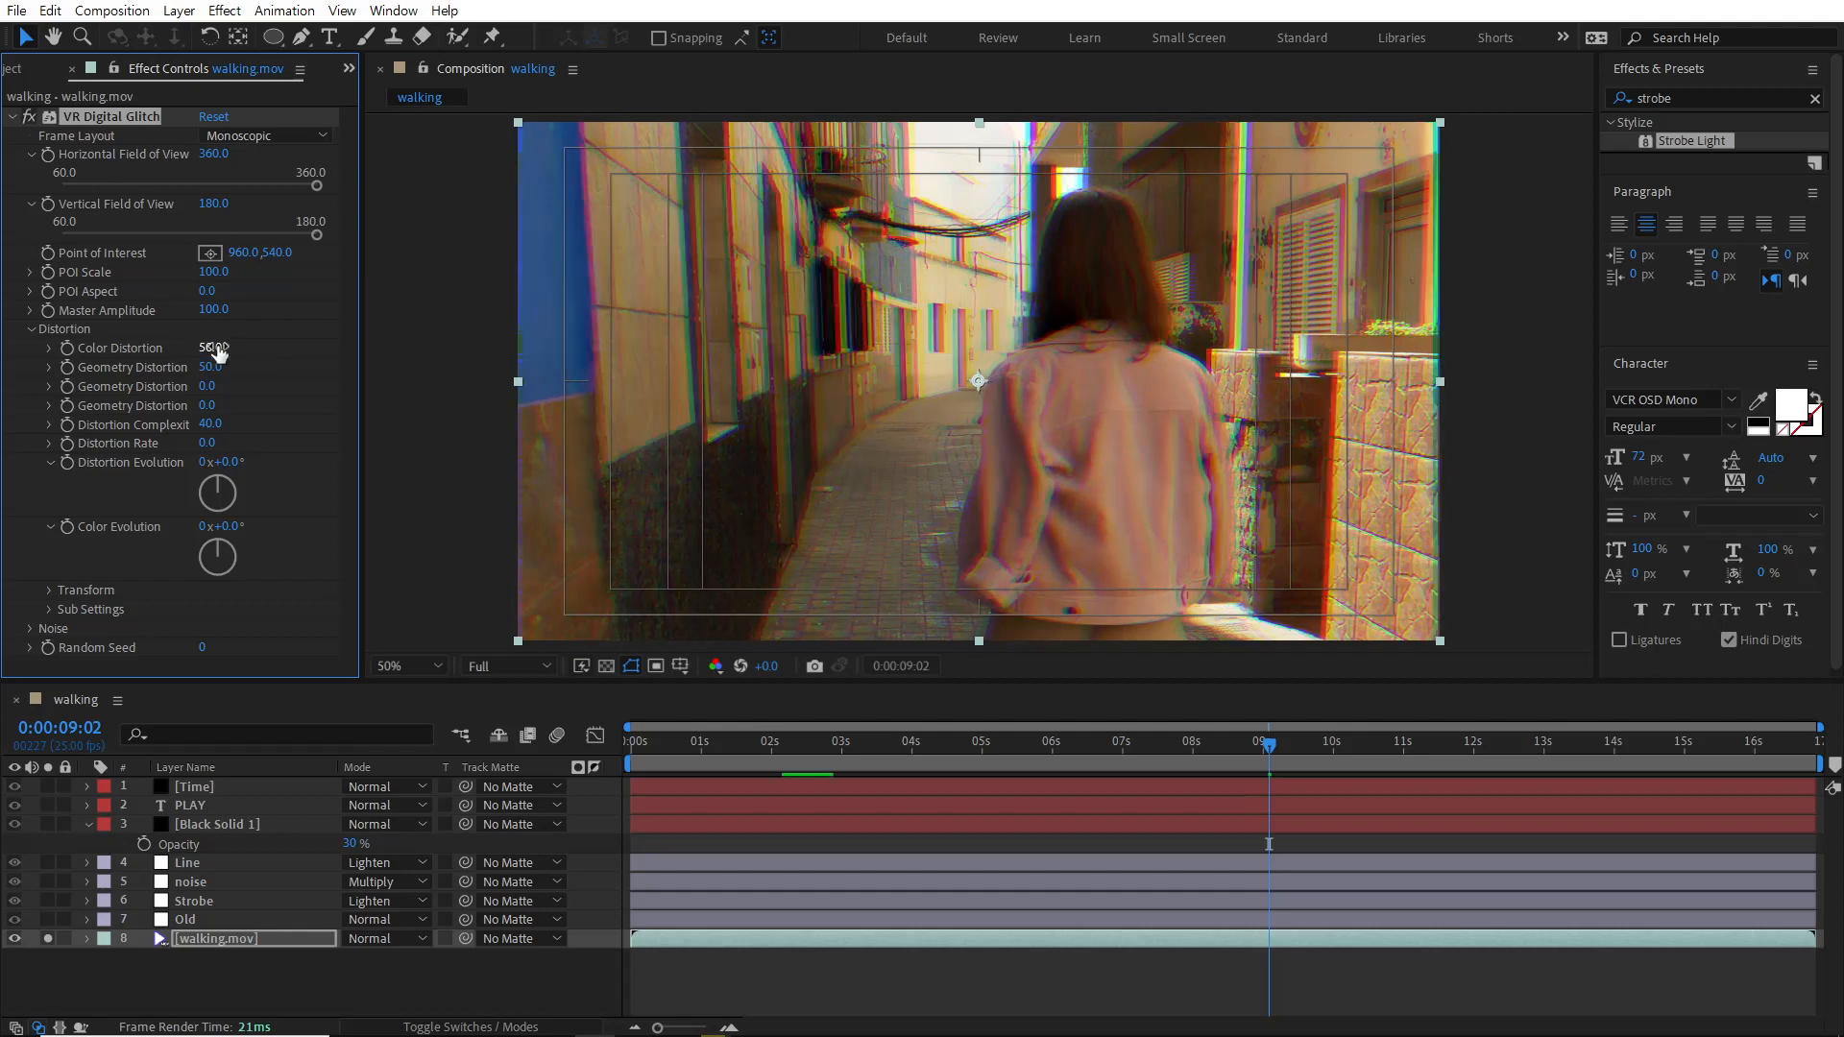
Turn off solo for the walking.mov layer to view the full composite.
{"action": "left_click", "coordinate": [47, 939]}
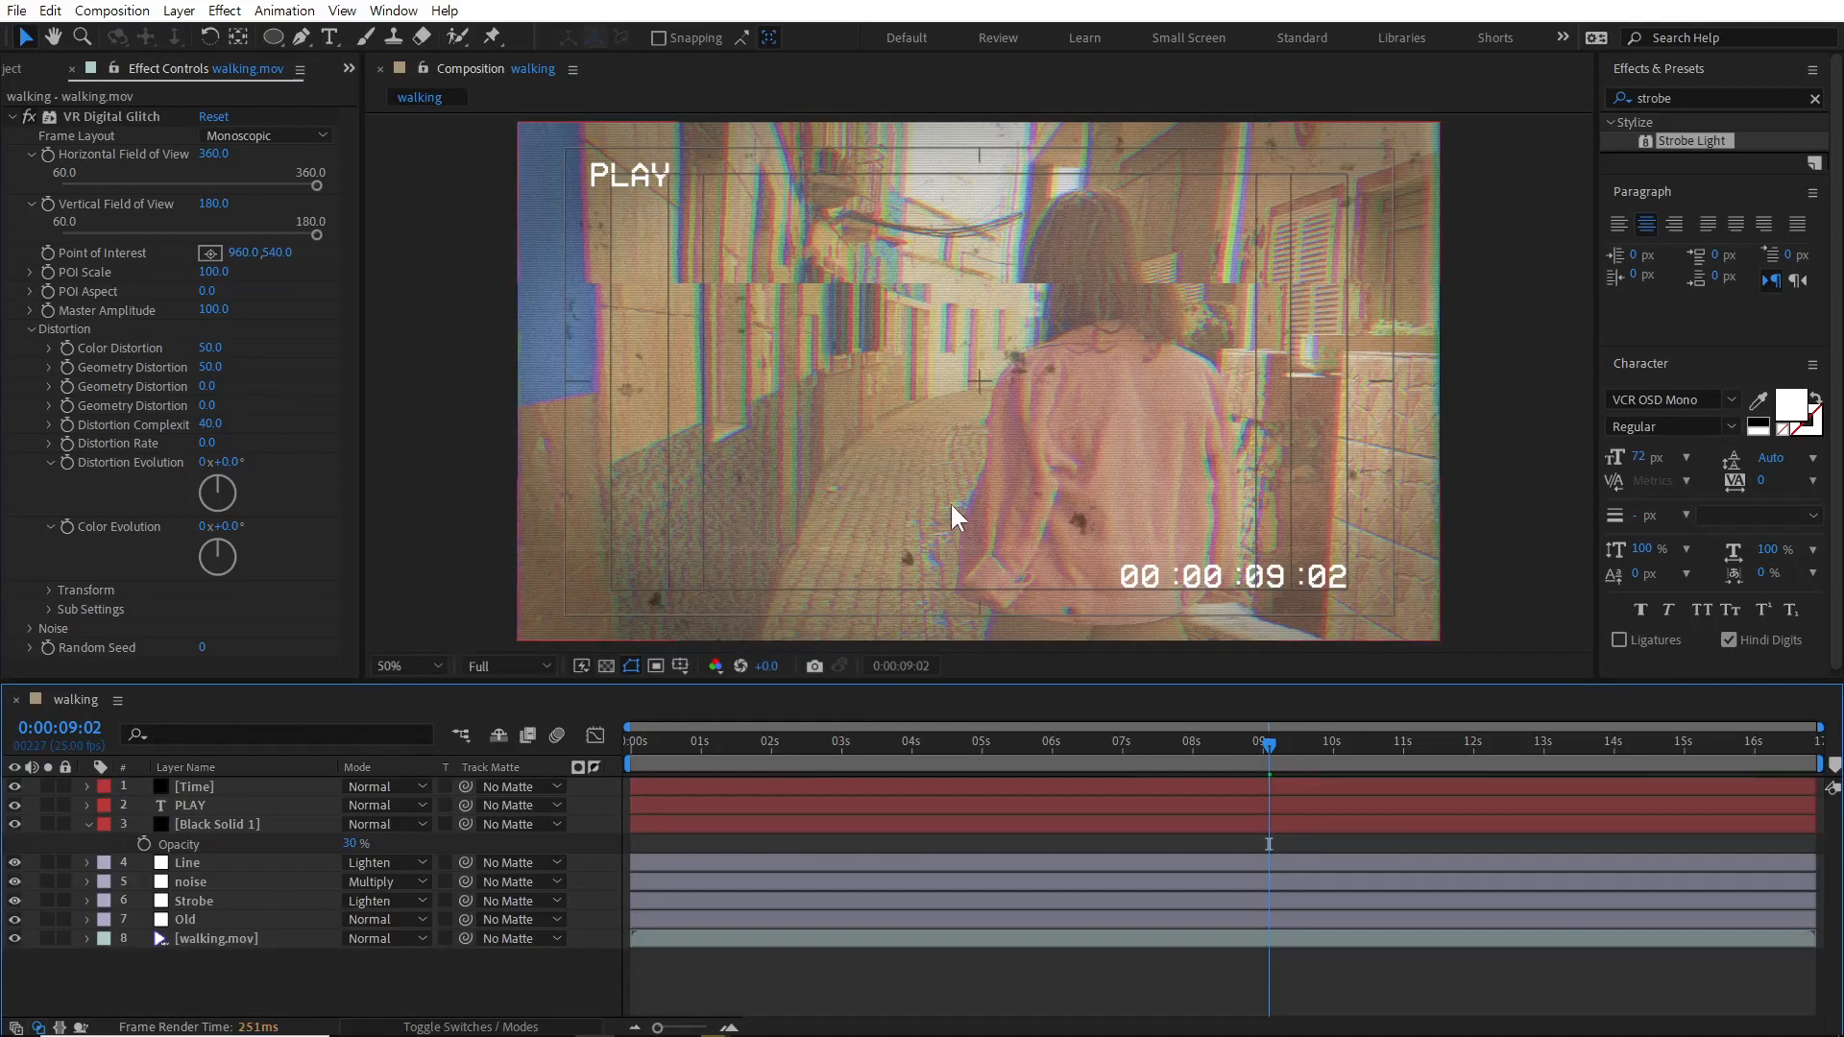